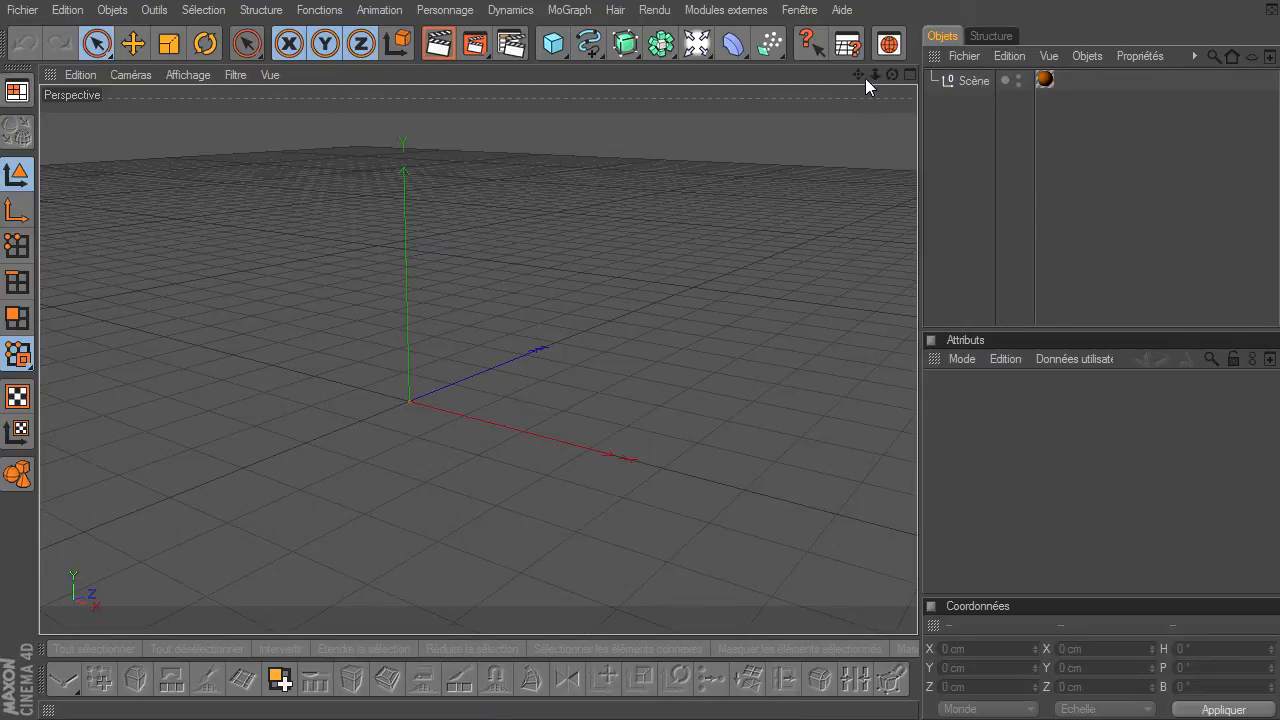
{"action": "left_click_drag", "start_coordinate": [857, 74], "coordinate": [917, 495]}
{"action": "left_click_drag", "start_coordinate": [891, 78], "coordinate": [580, 356]}
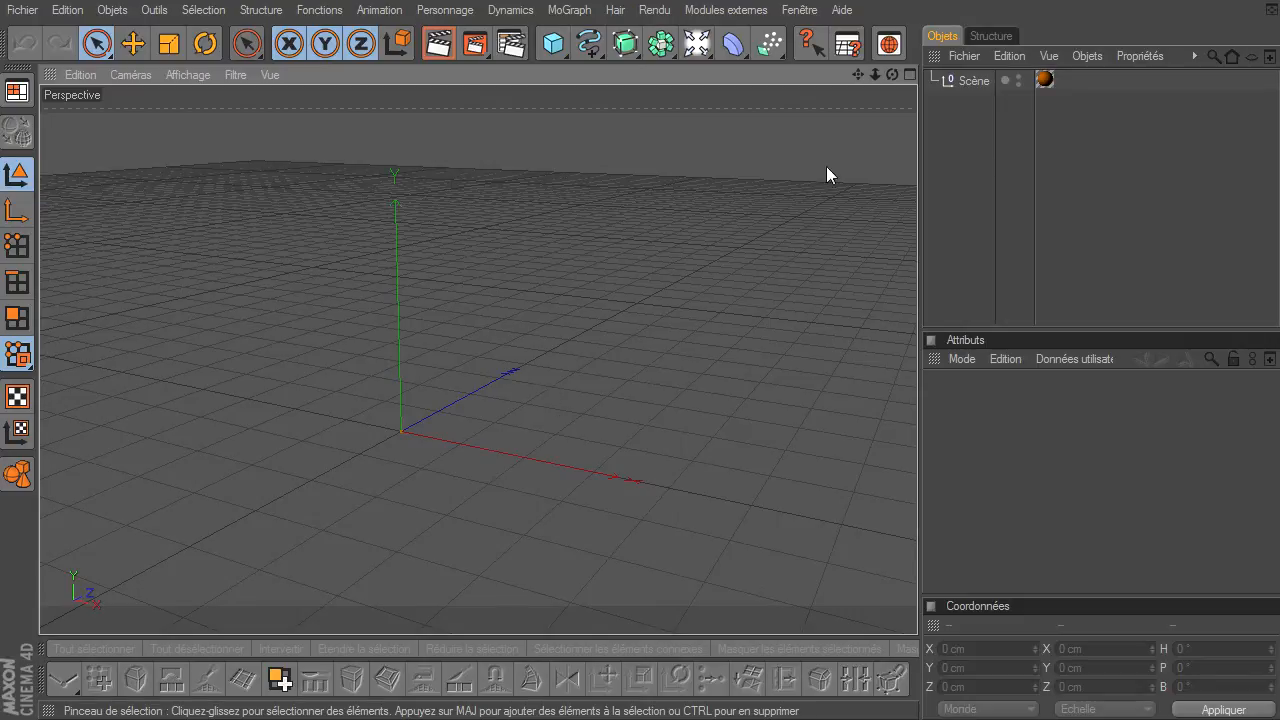
{"action": "left_click_drag", "start_coordinate": [891, 74], "coordinate": [917, 495]}
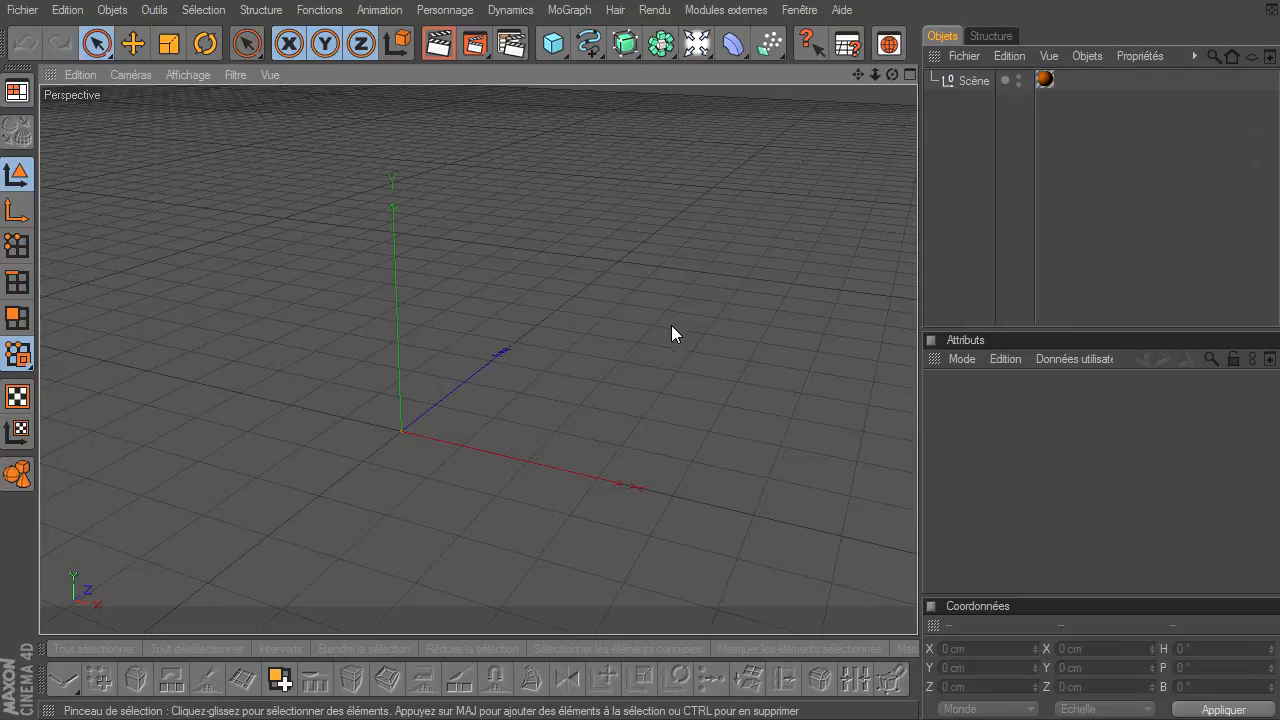
{"action": "left_click_drag", "start_coordinate": [858, 75], "coordinate": [891, 75]}
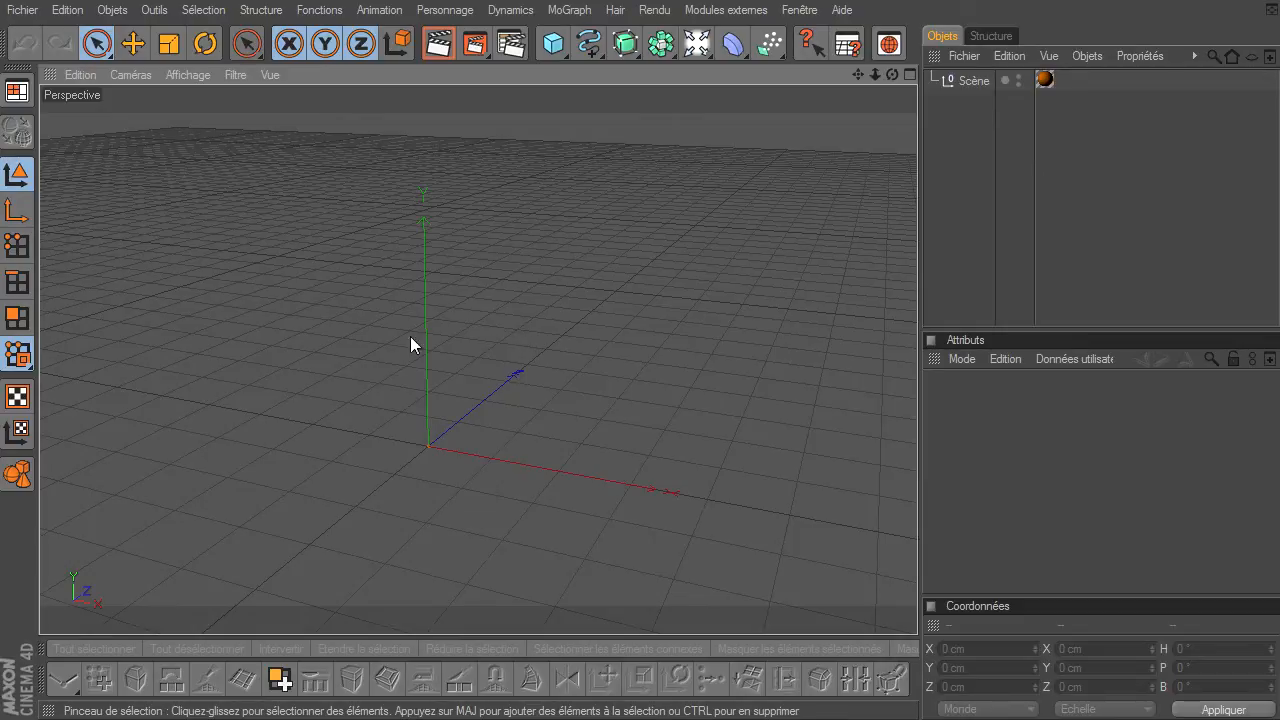
Step: Create a new empty project and check its scene information
{"action": "left_click", "coordinate": [24, 11]}
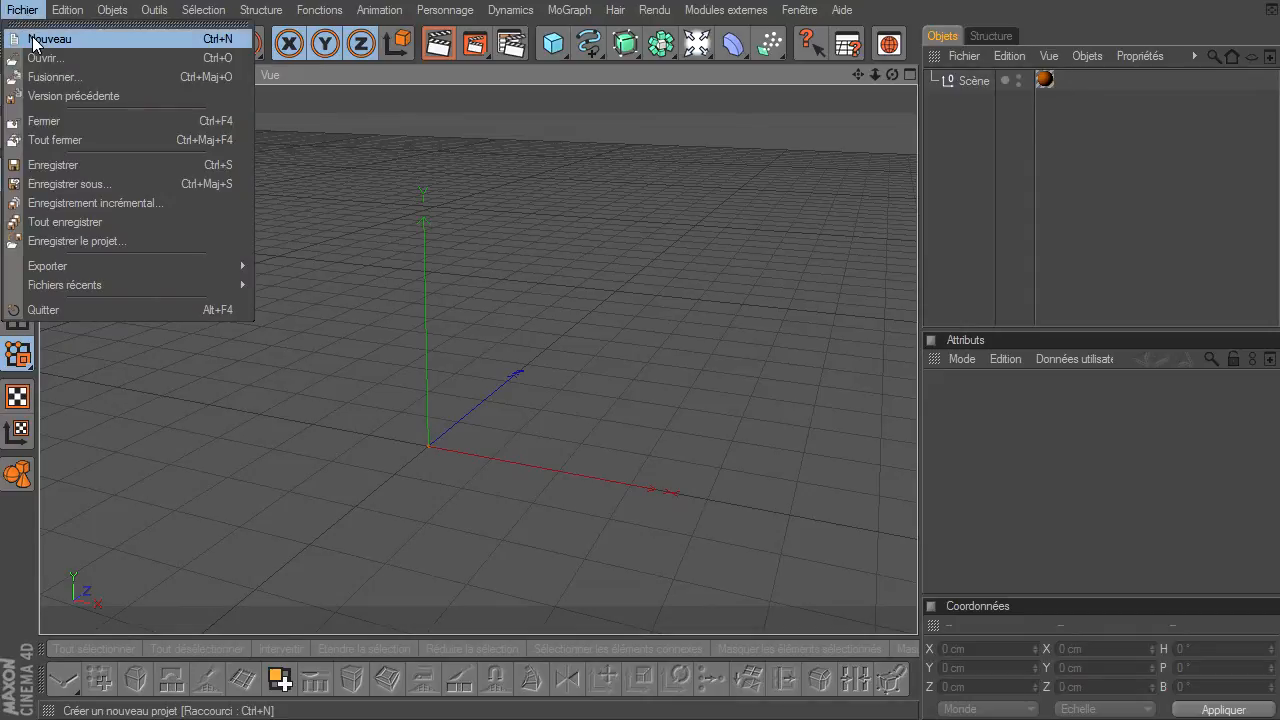
{"action": "left_click", "coordinate": [35, 39]}
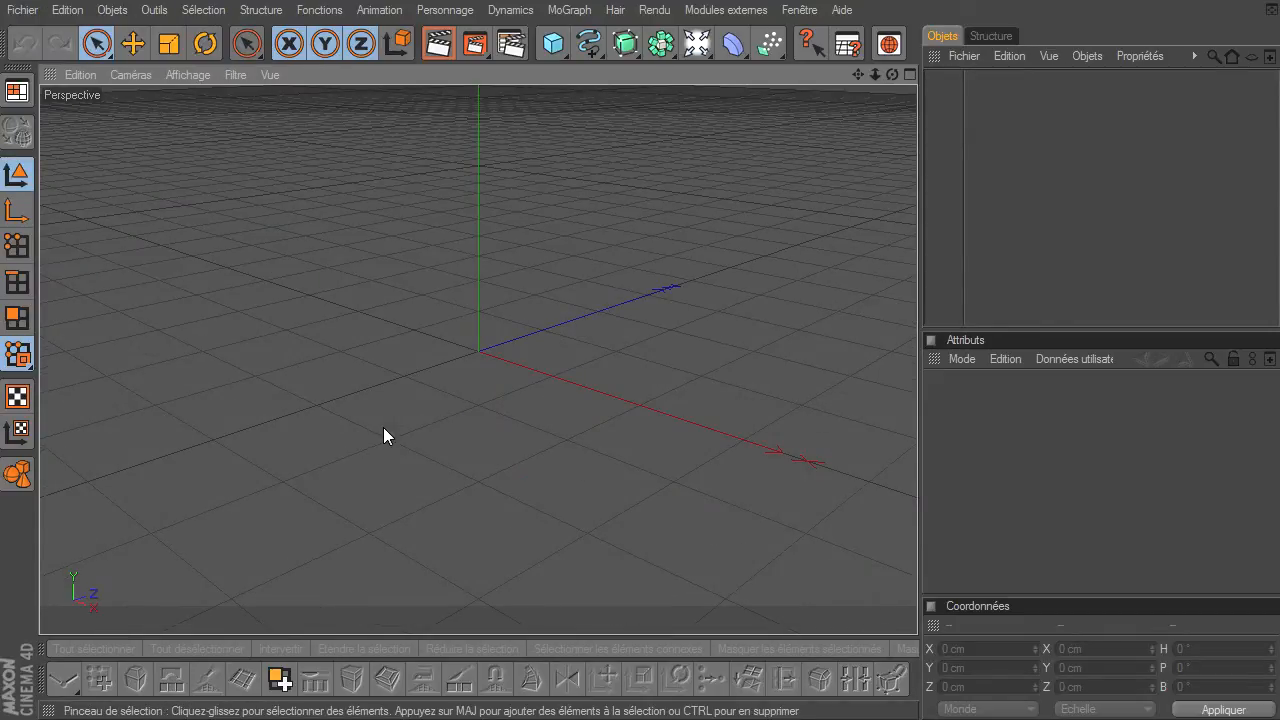
{"action": "key", "text": "ctrl+i"}
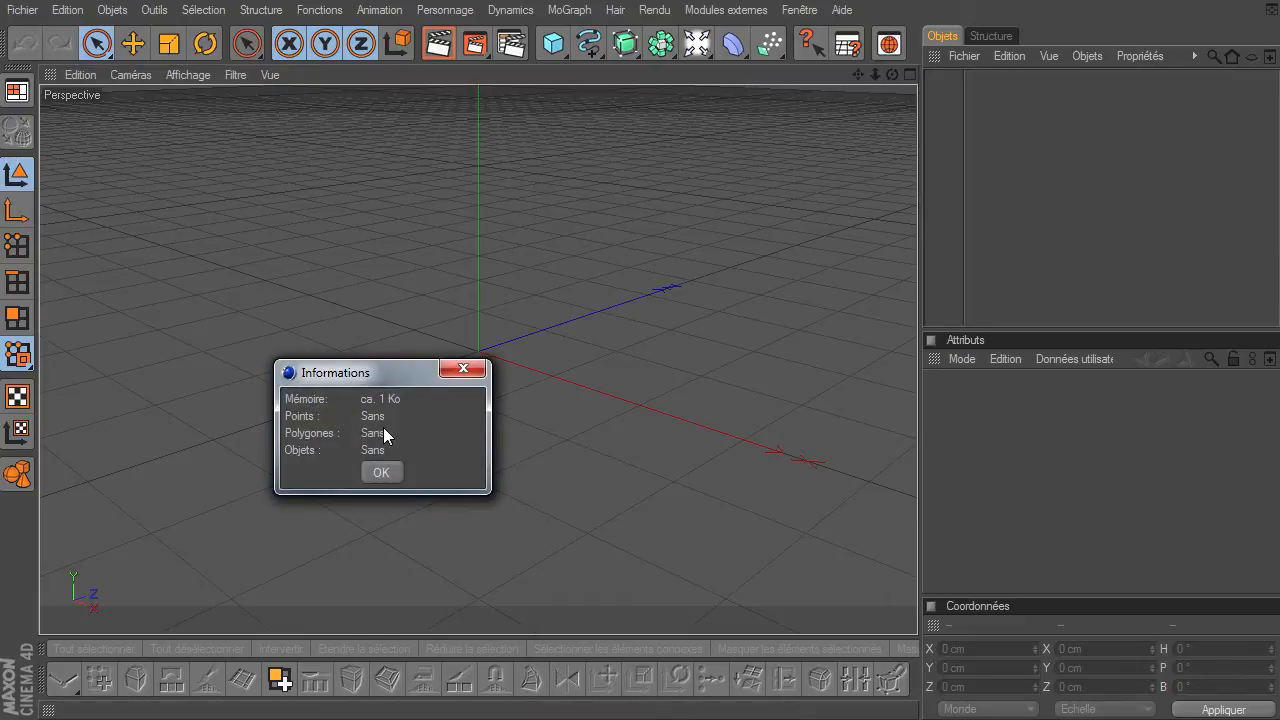
{"action": "left_click_drag", "start_coordinate": [374, 372], "coordinate": [771, 145]}
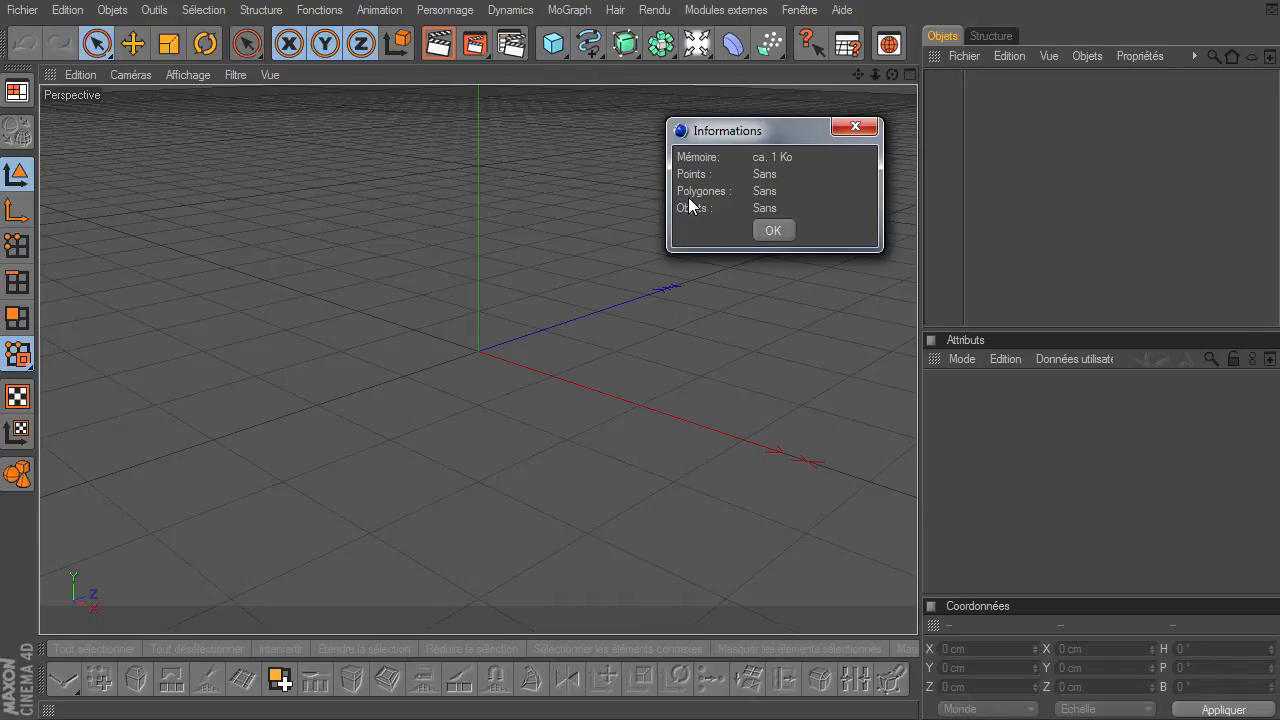
{"action": "left_click", "coordinate": [775, 229]}
Step: Add a cube primitive to the empty project and check the scene information with the cube deselected
{"action": "left_click_drag", "start_coordinate": [553, 47], "coordinate": [627, 68]}
{"action": "left_click", "coordinate": [789, 237]}
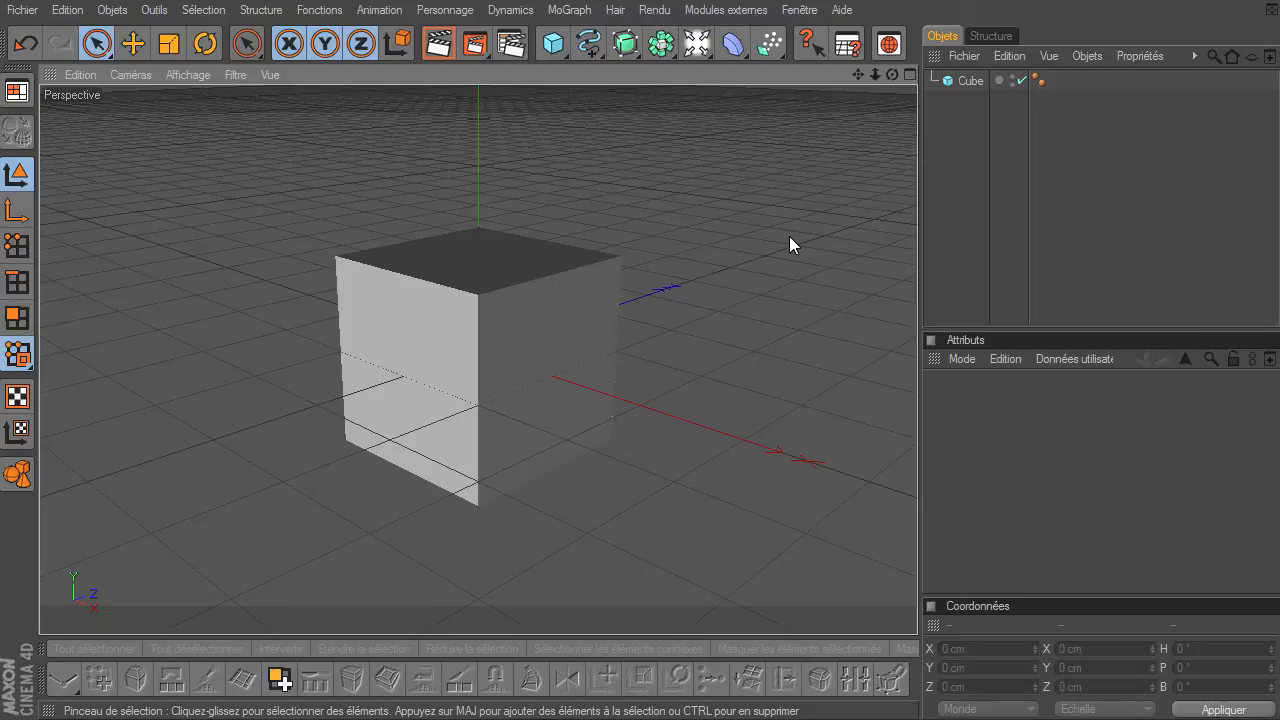
{"action": "key", "text": "ctrl+i"}
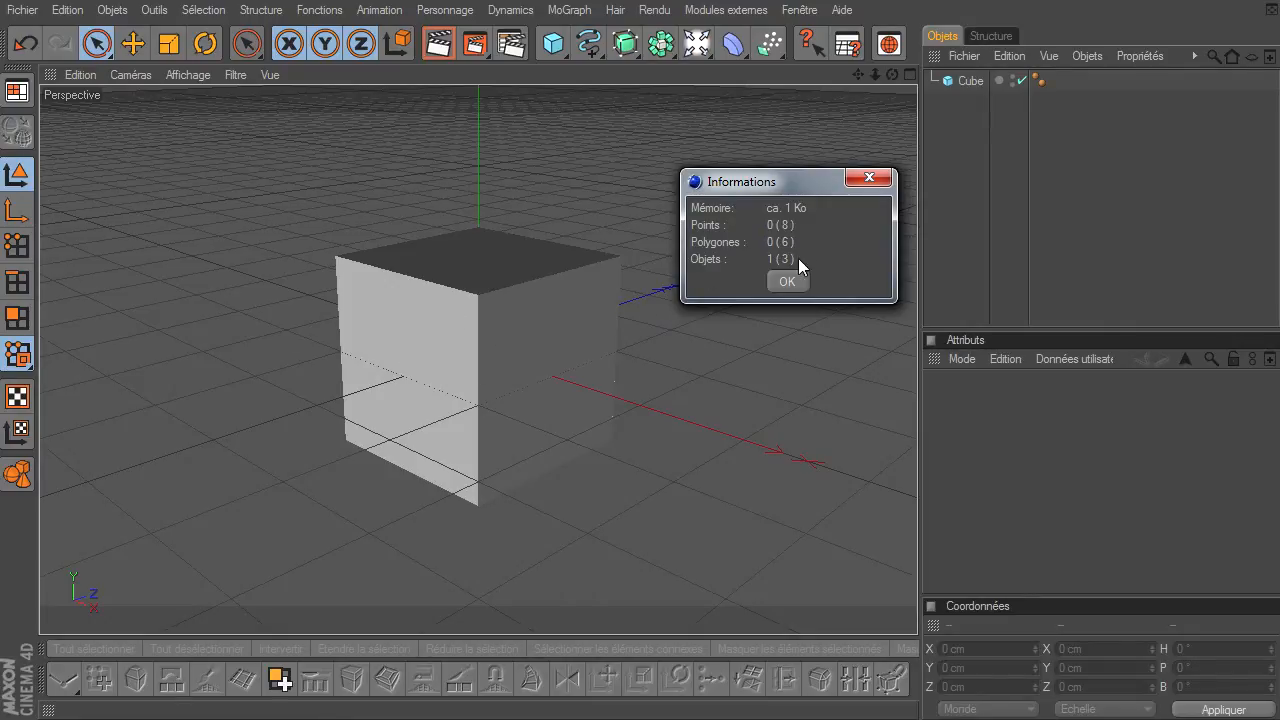
{"action": "left_click", "coordinate": [786, 284]}
Step: Select the parametric cube, try polygon and point modes on it, and check the scene information
{"action": "left_click", "coordinate": [976, 81]}
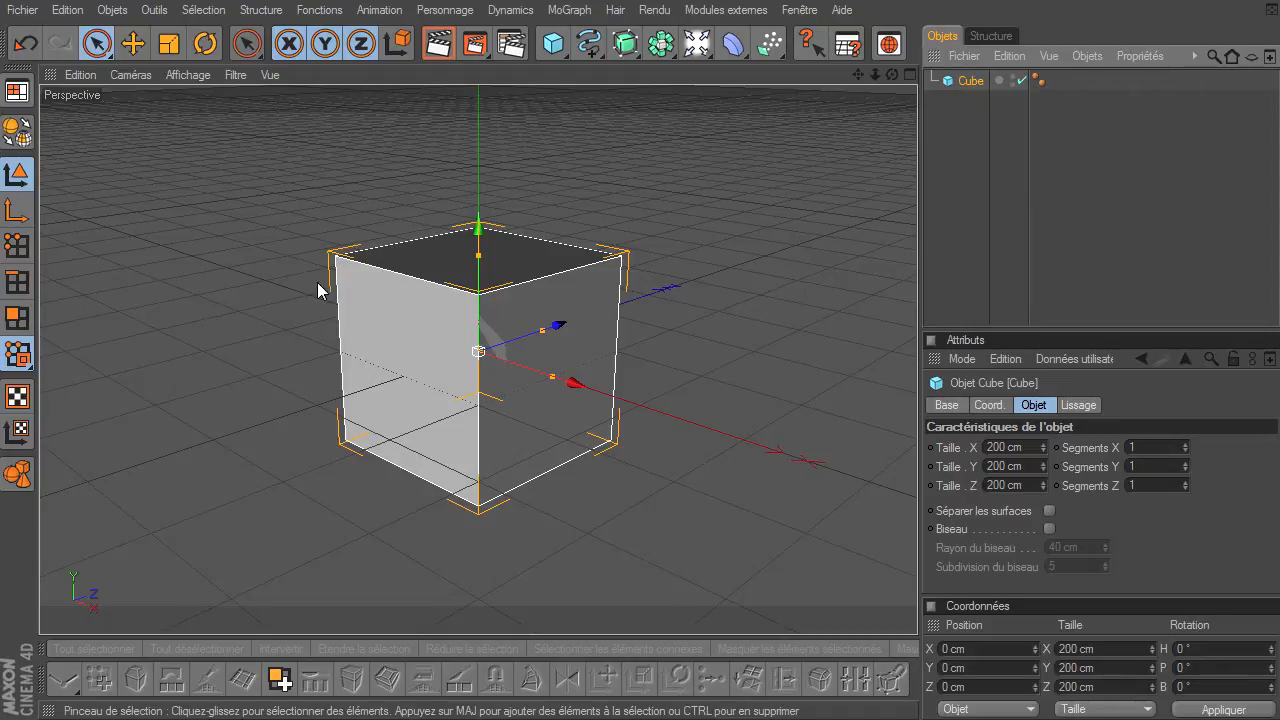
{"action": "left_click", "coordinate": [16, 318]}
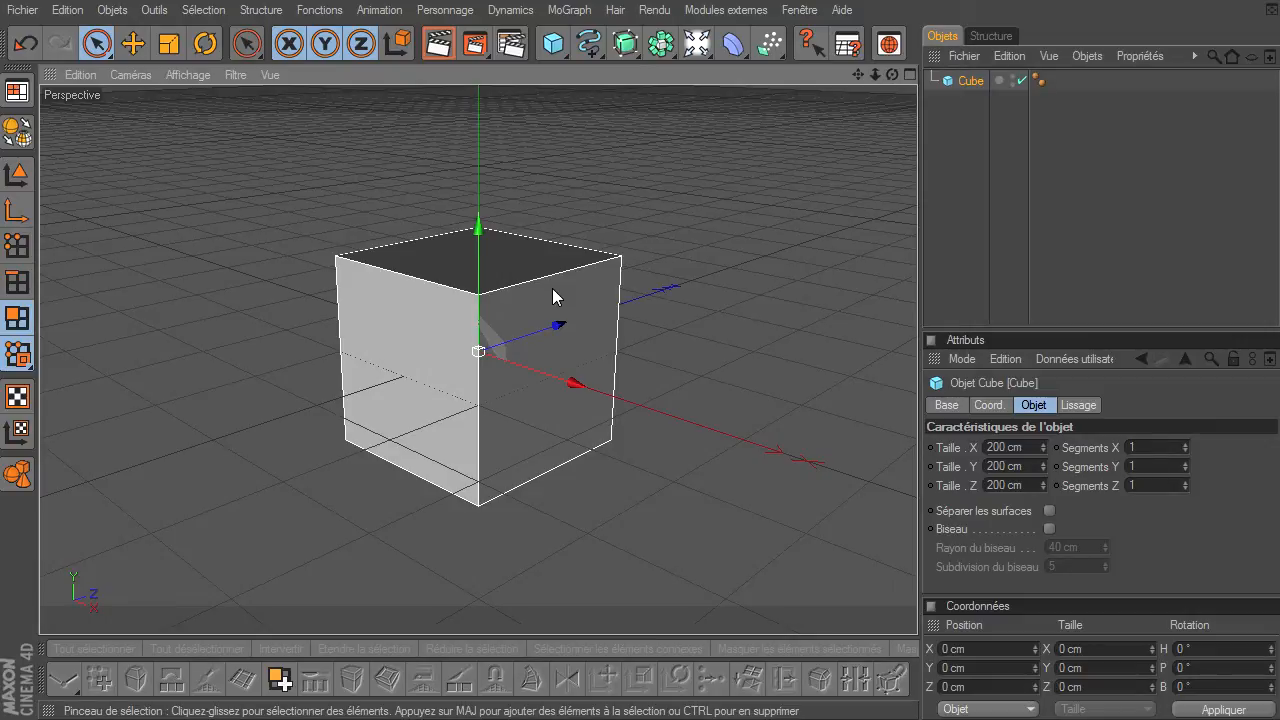
{"action": "left_click", "coordinate": [16, 245]}
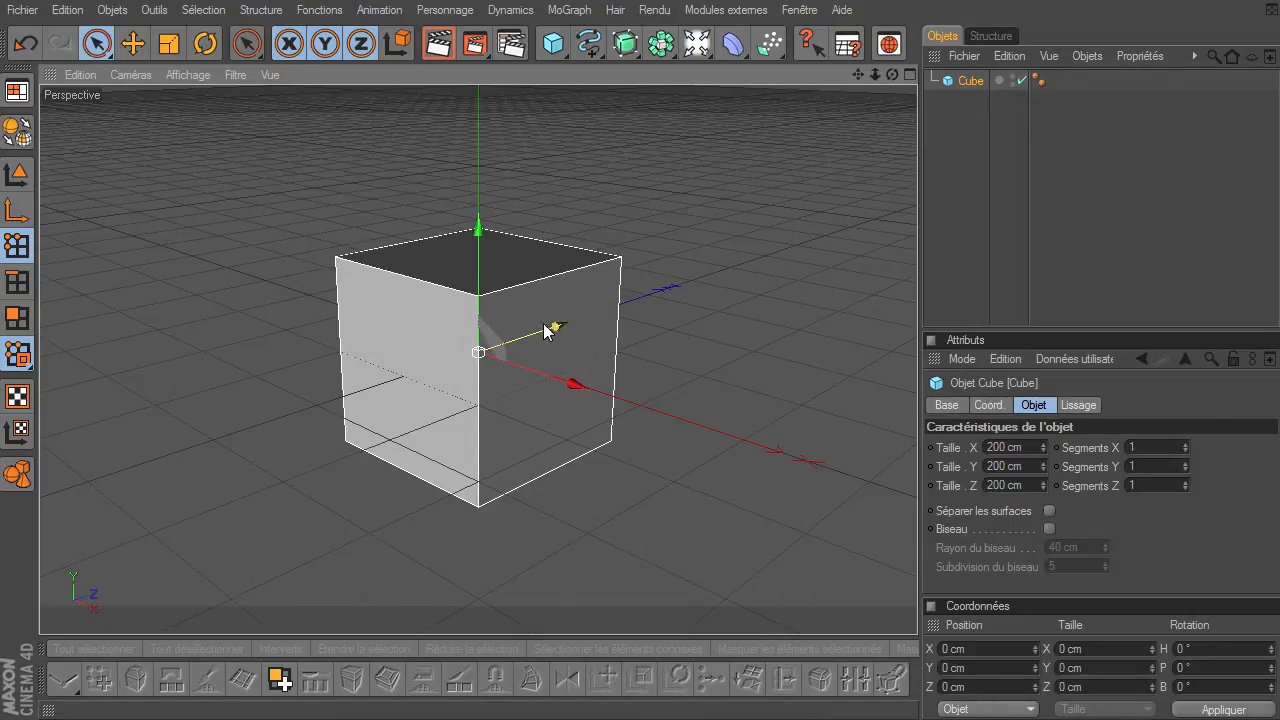
{"action": "key", "text": "ctrl+i"}
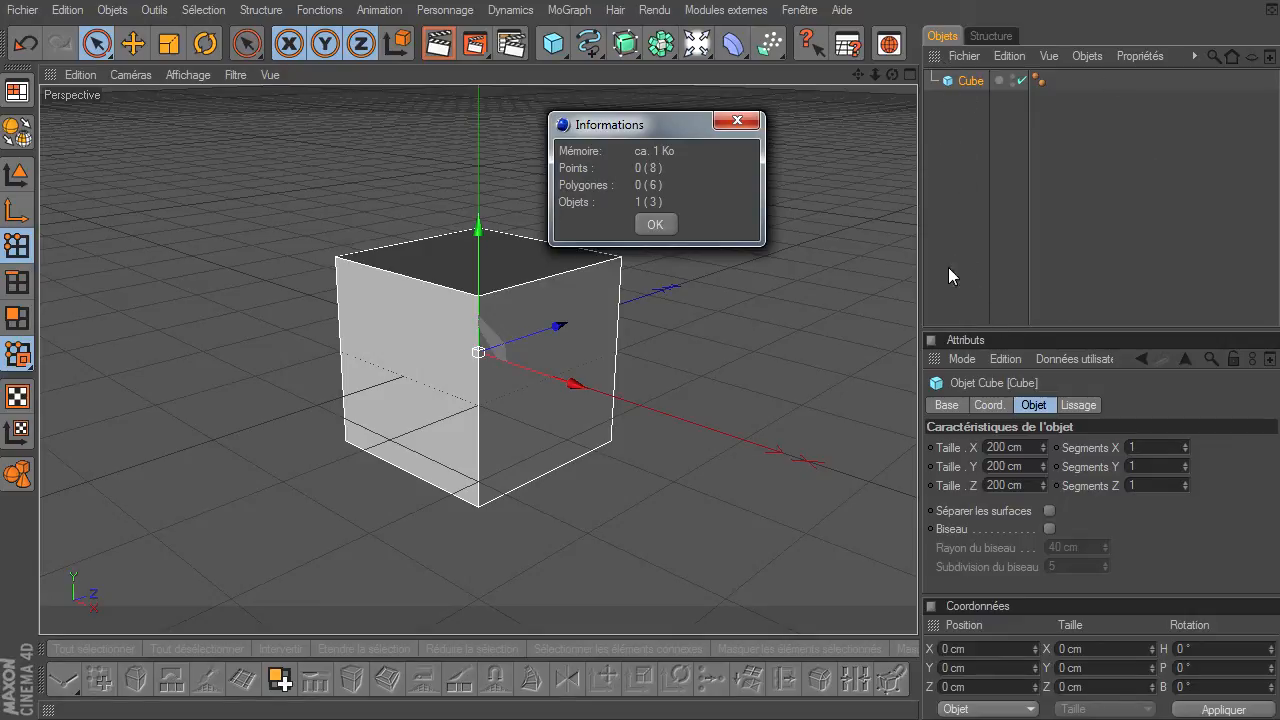
{"action": "left_click", "coordinate": [648, 224]}
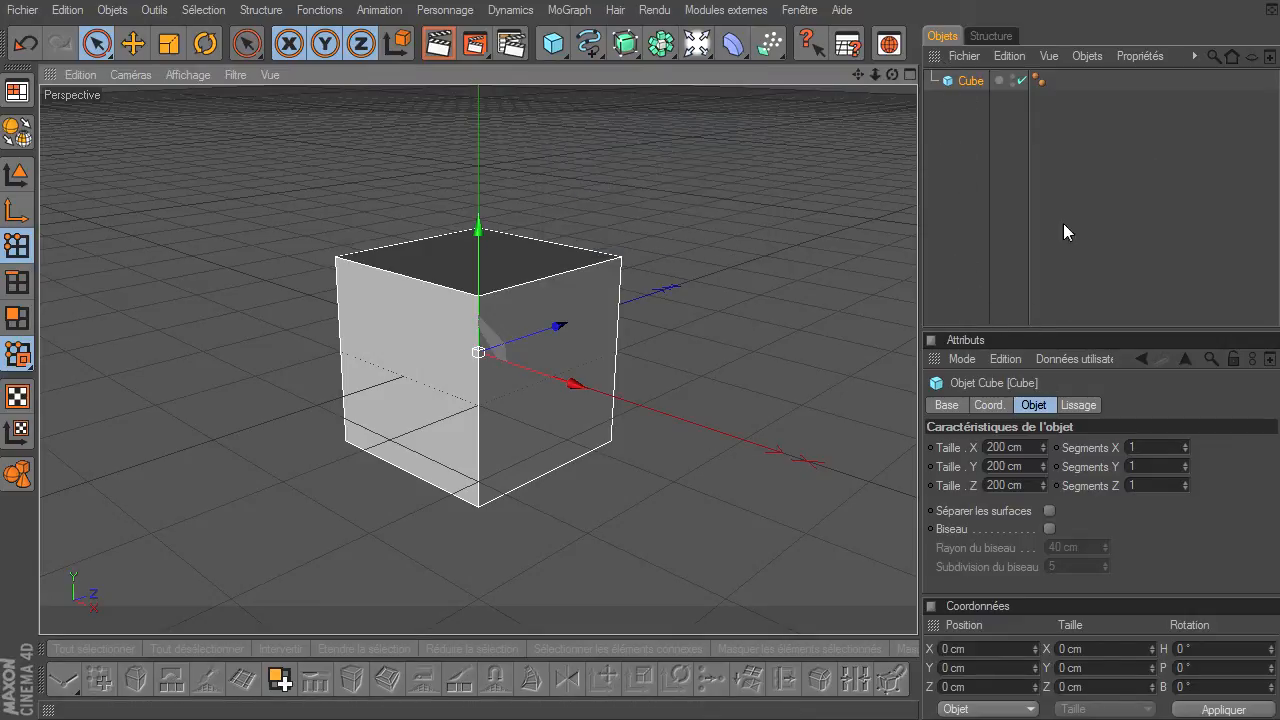
Step: Convert the cube primitive to an editable polygon object and check the scene information
{"action": "left_click", "coordinate": [18, 132]}
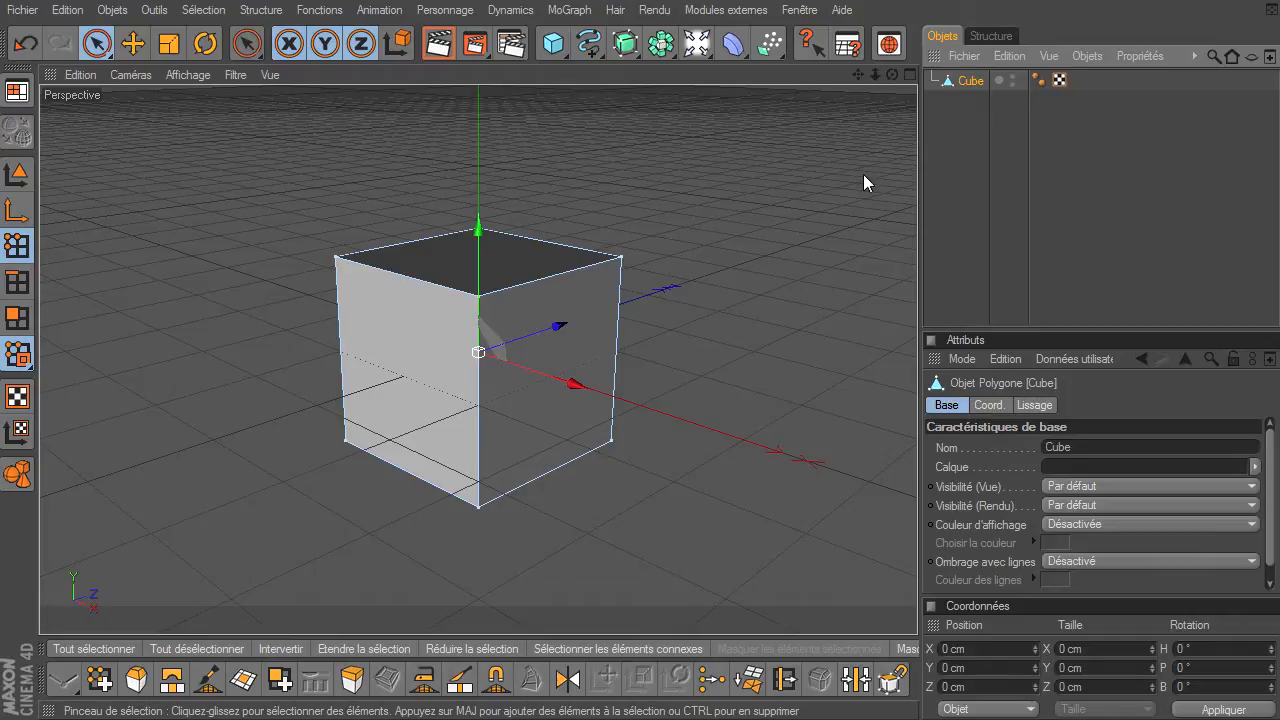
{"action": "key", "text": "ctrl+i"}
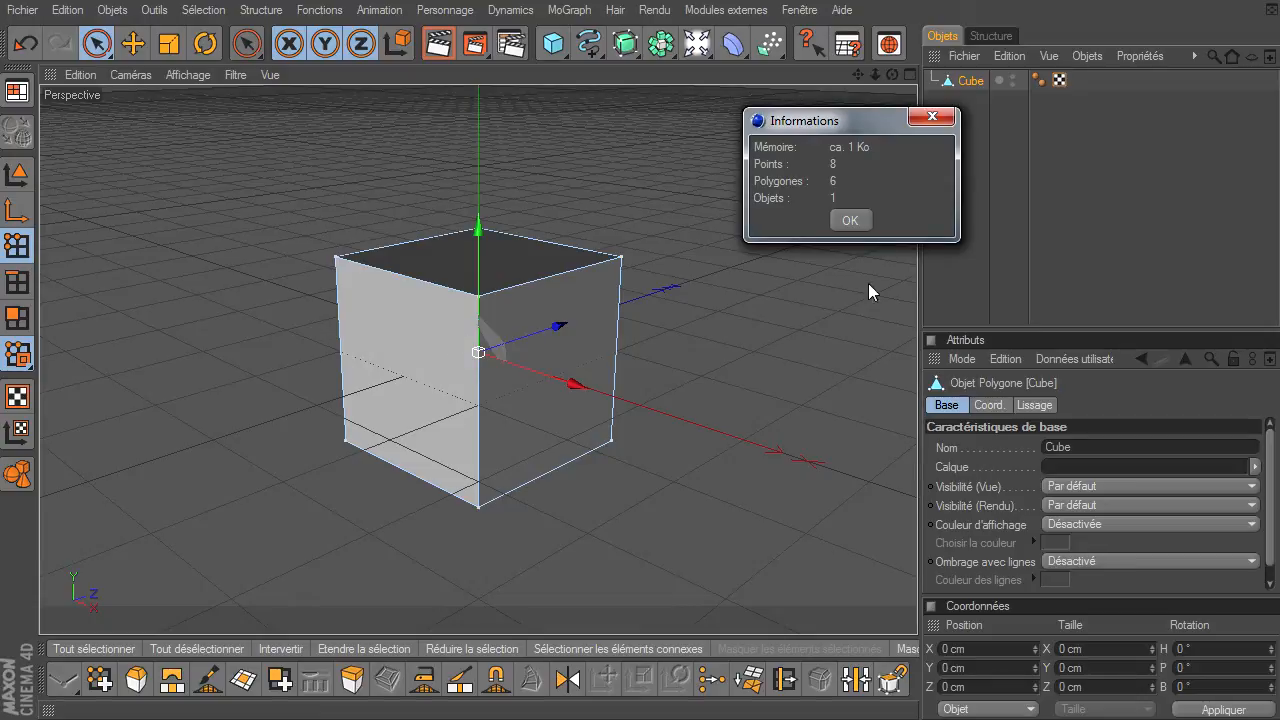
{"action": "left_click", "coordinate": [848, 221]}
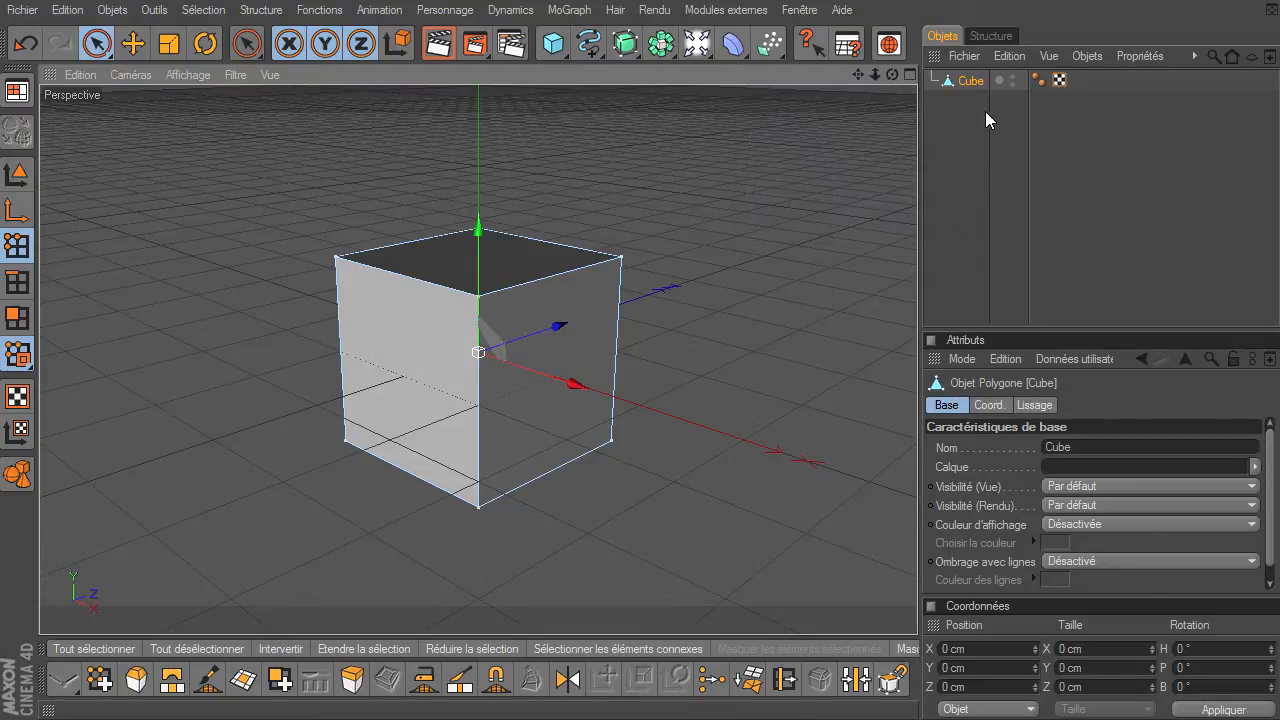
Step: Delete the polygon cube and close the untitled project without saving it
{"action": "right_click", "coordinate": [945, 77]}
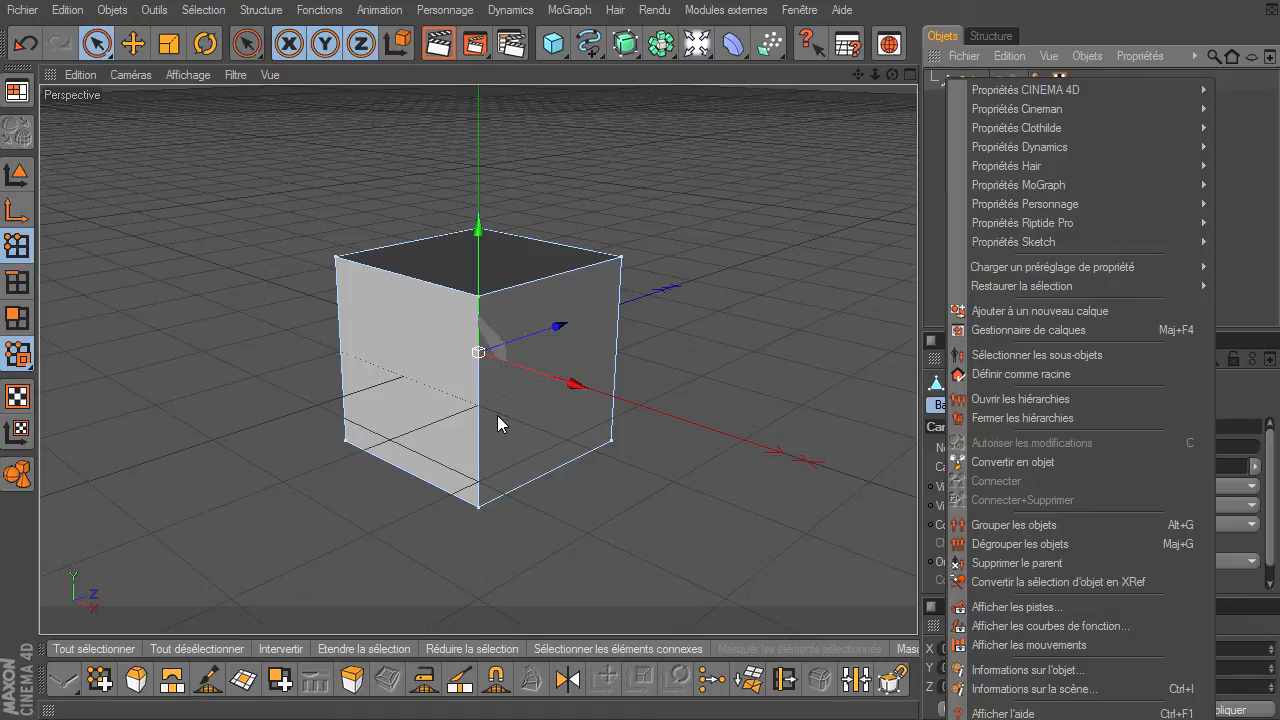
{"action": "left_click", "coordinate": [668, 422]}
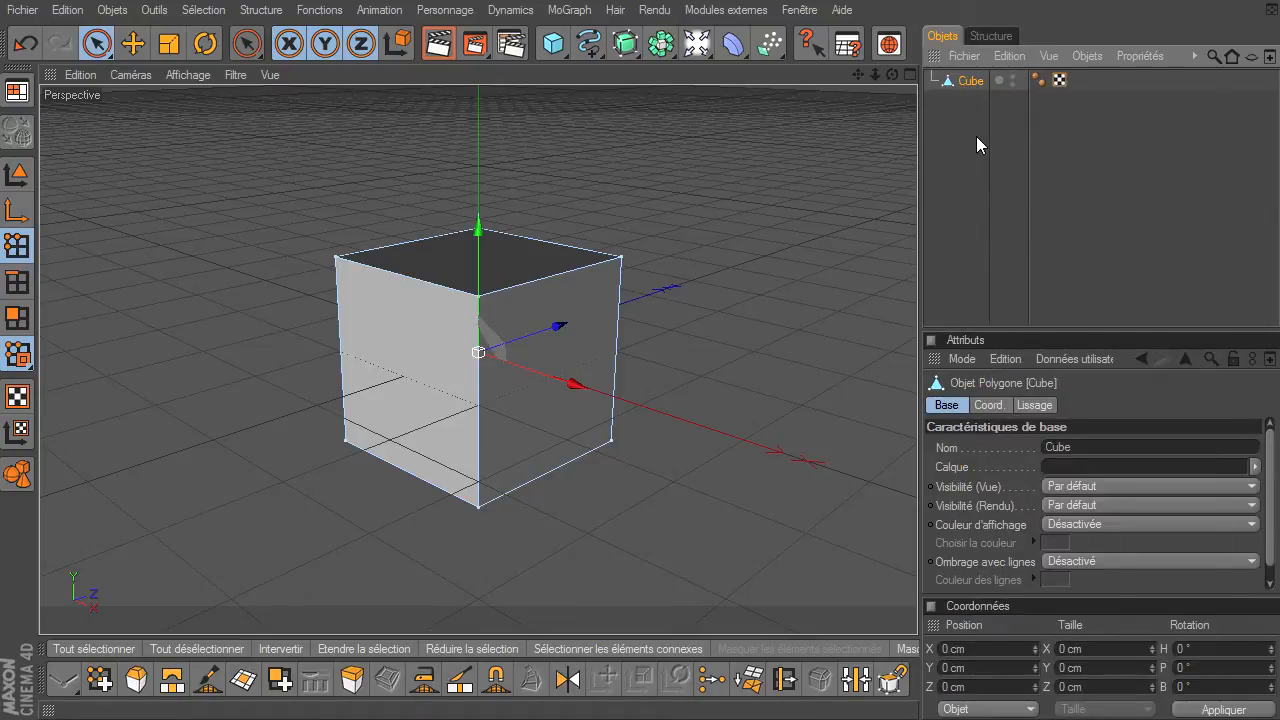
{"action": "key", "text": "Delete"}
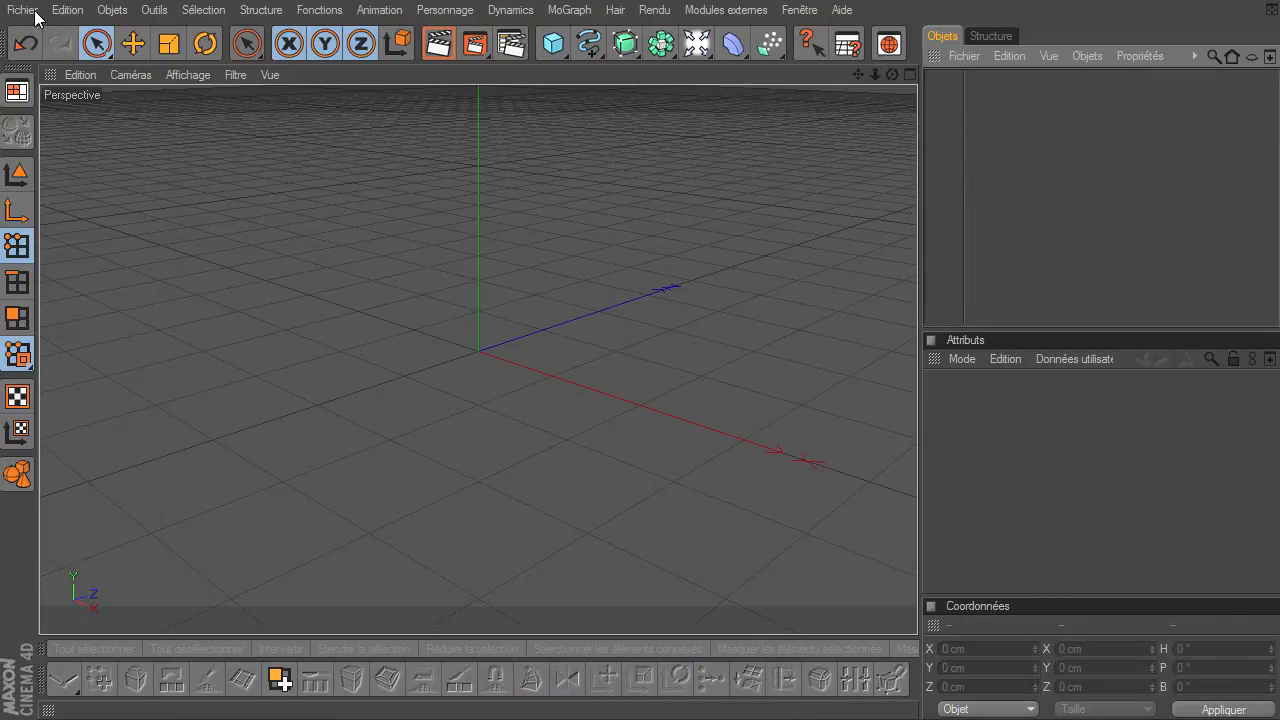
{"action": "left_click", "coordinate": [24, 10]}
{"action": "left_click", "coordinate": [79, 125]}
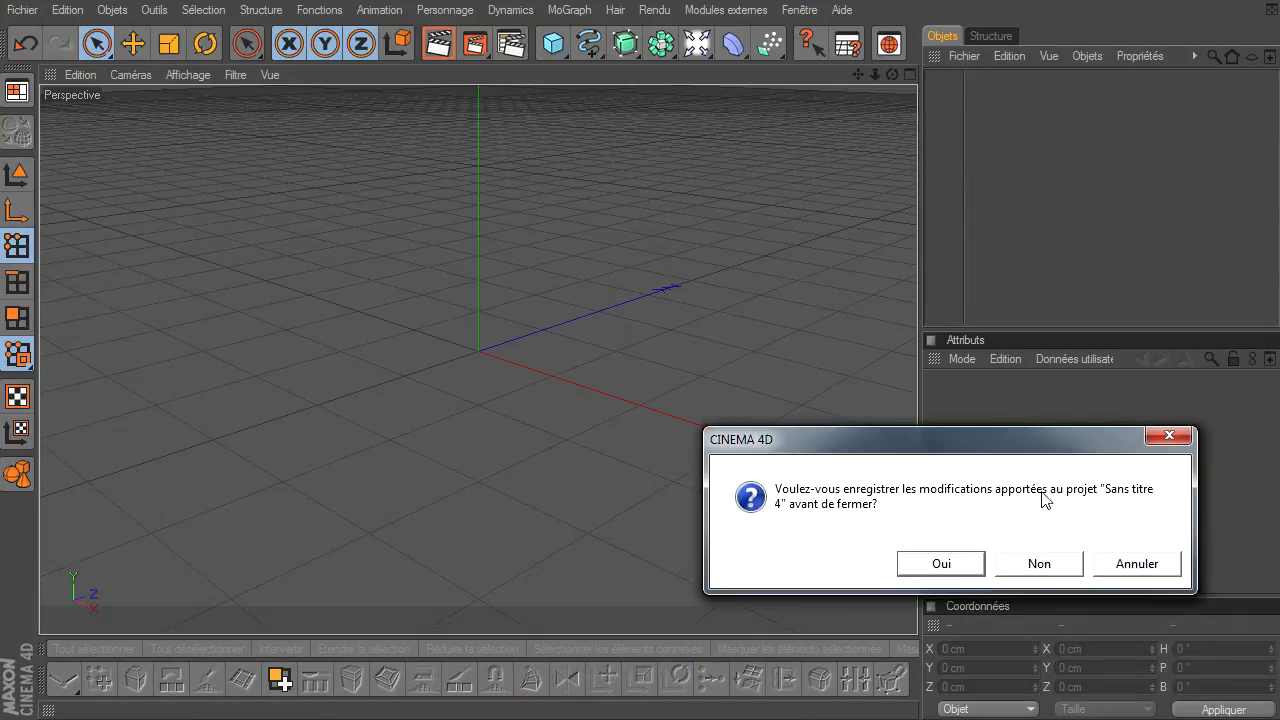
{"action": "left_click", "coordinate": [1037, 563]}
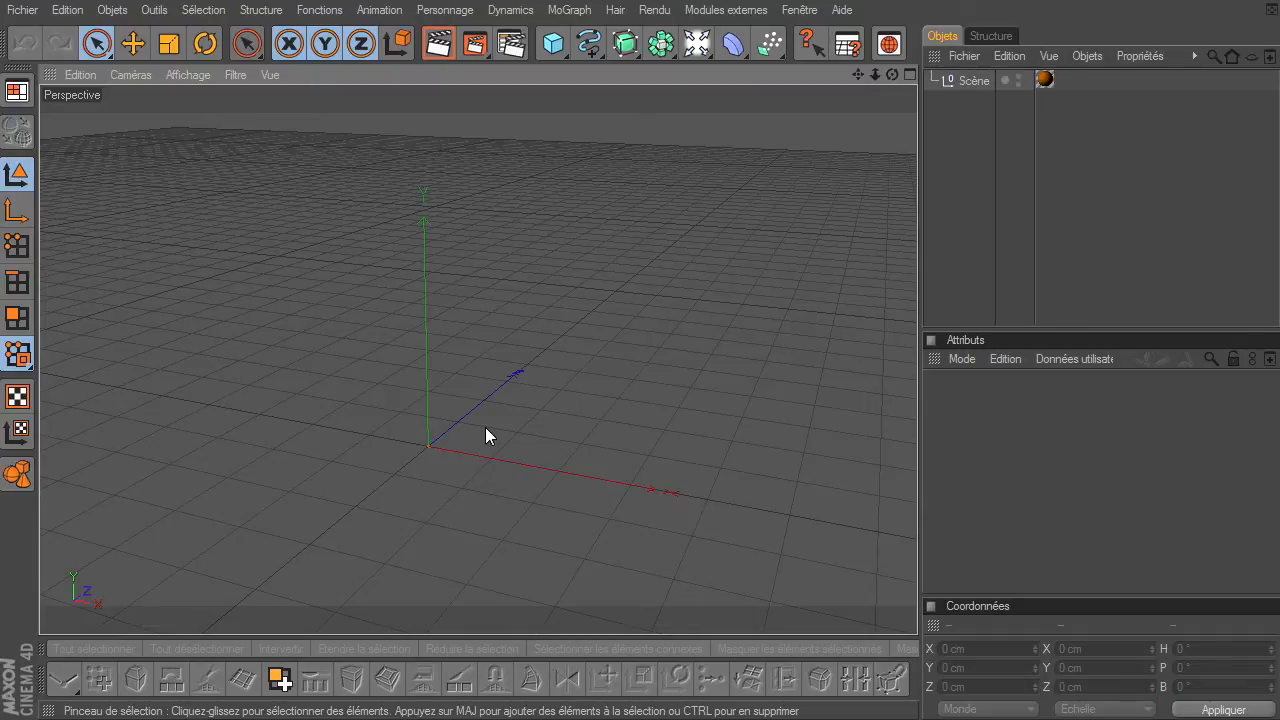
Step: Reveal the blue and purple layers' objects in the object list to examine them, hide them again, and close the layer manager
{"action": "left_click", "coordinate": [797, 11]}
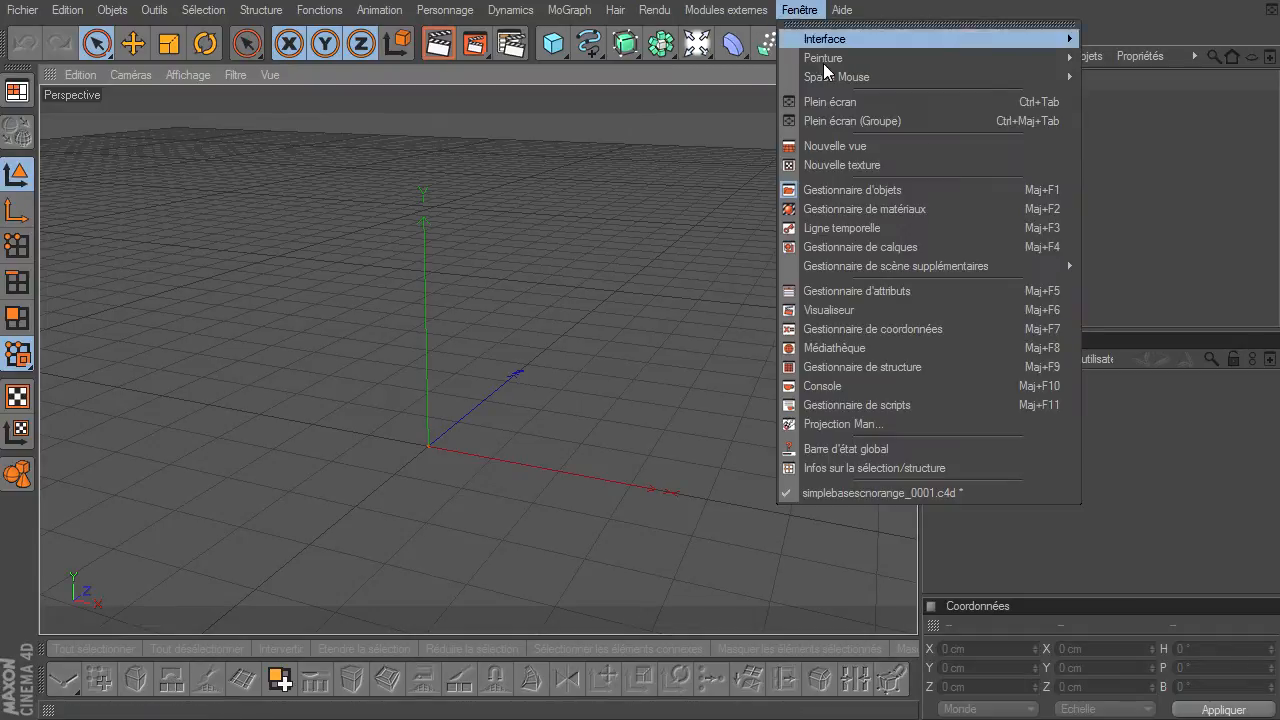
{"action": "left_click", "coordinate": [862, 246]}
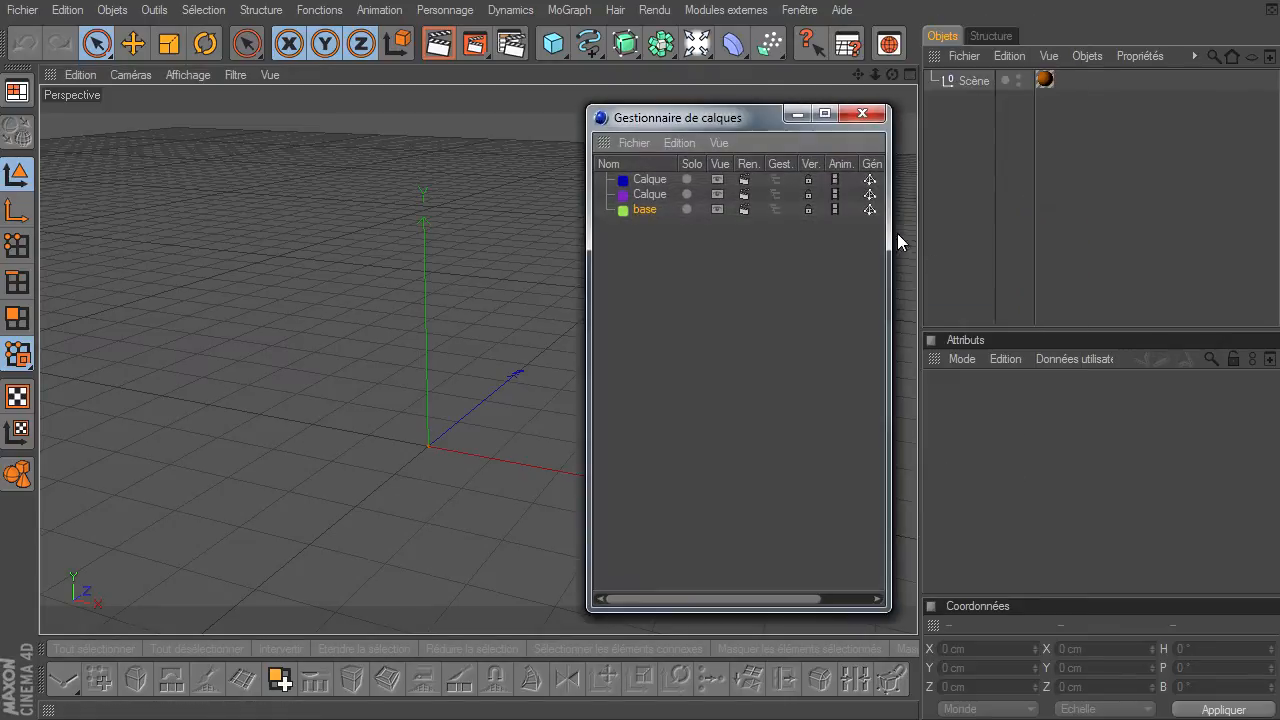
{"action": "left_click", "coordinate": [775, 180]}
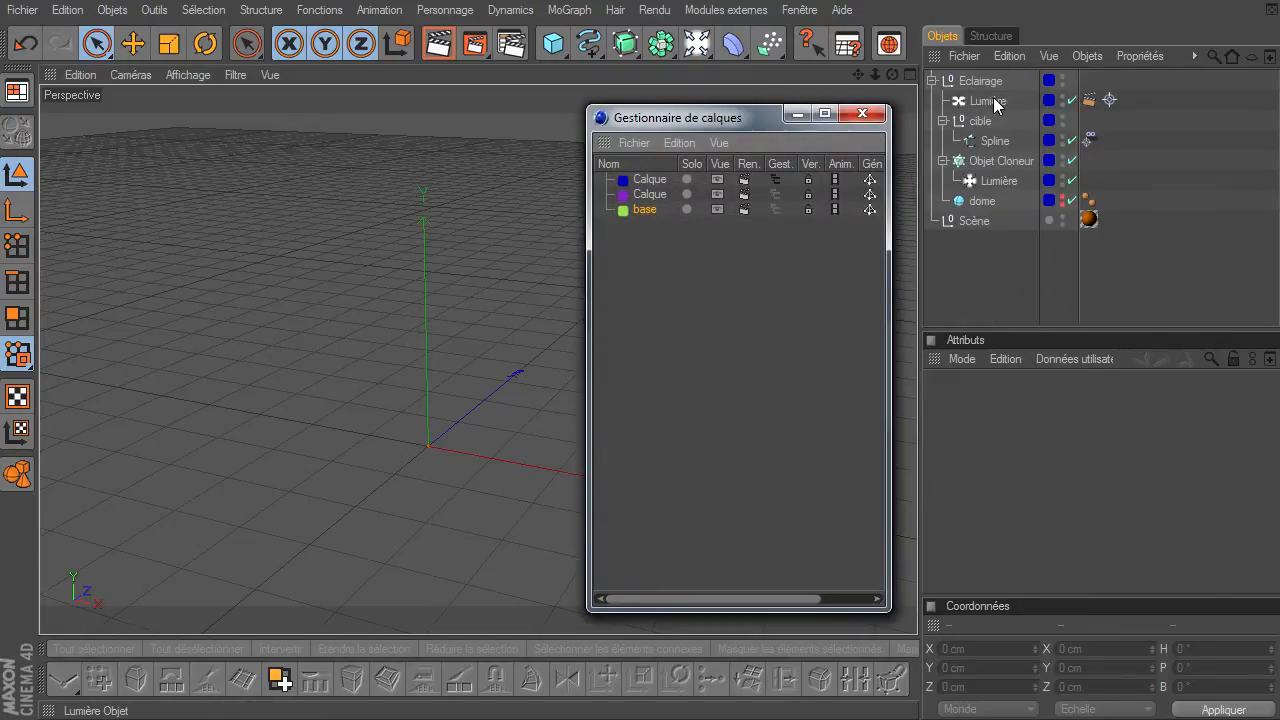
{"action": "left_click", "coordinate": [776, 194]}
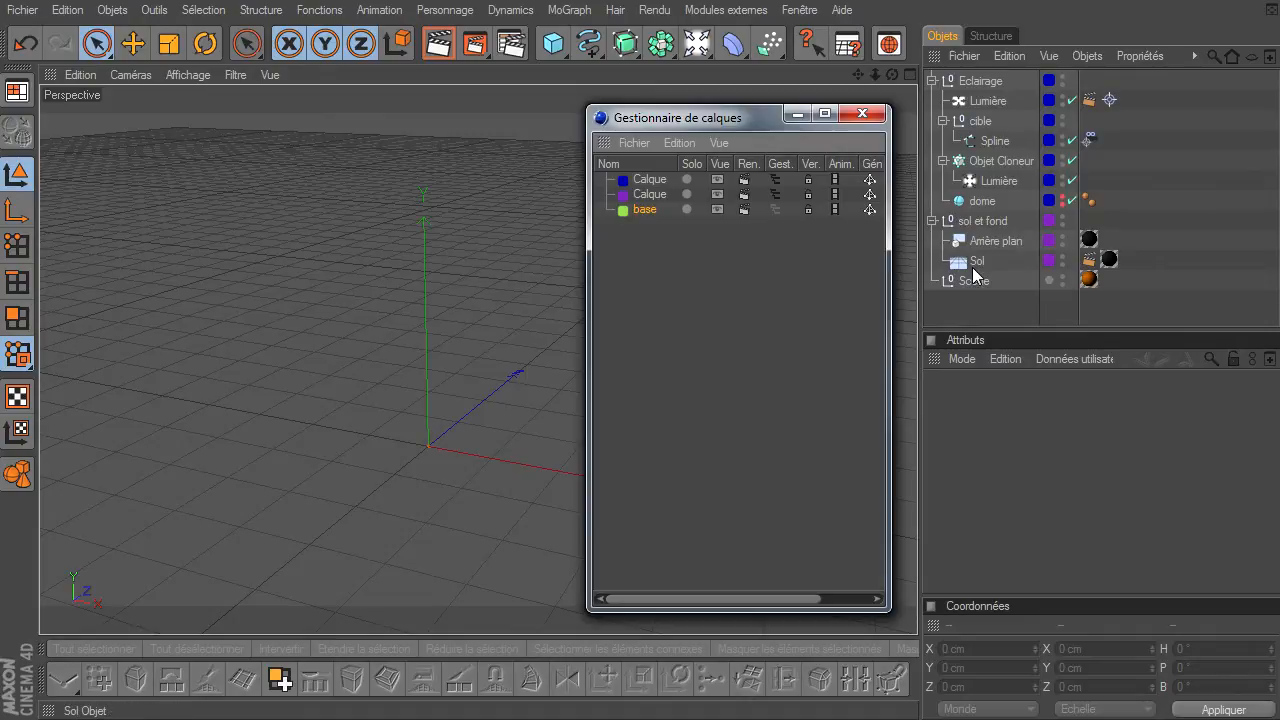
{"action": "left_click", "coordinate": [776, 194]}
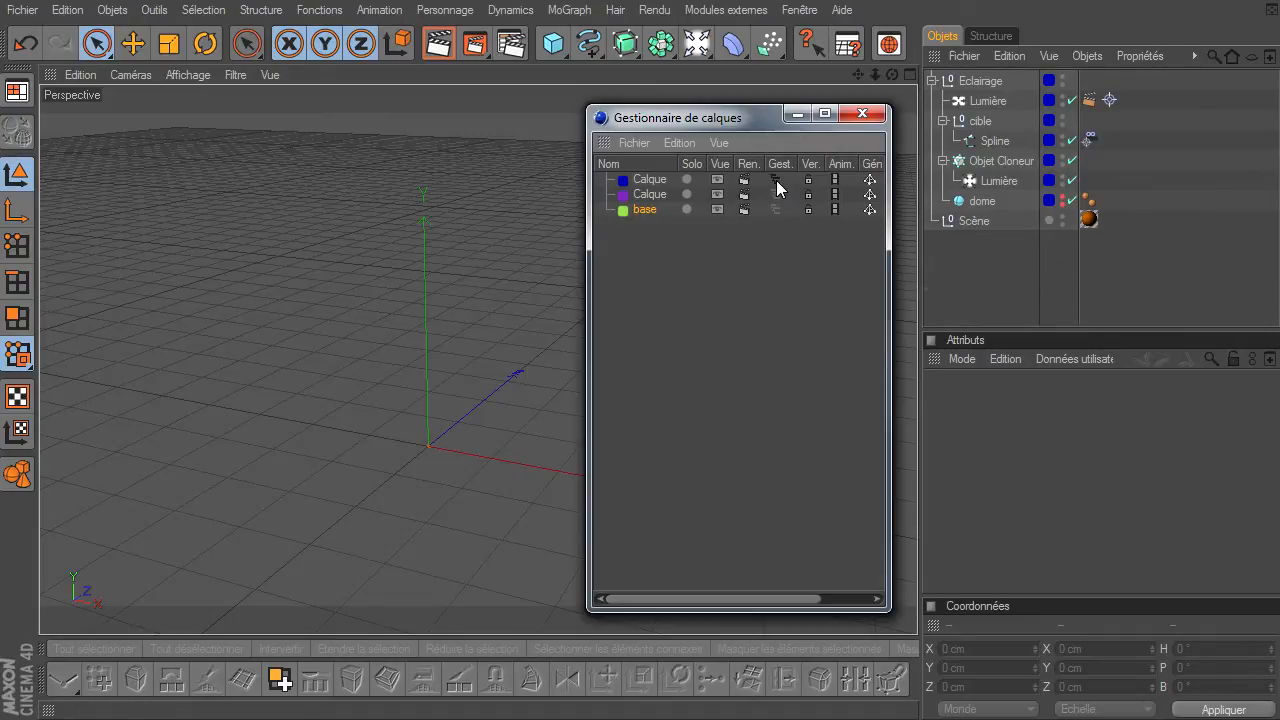
{"action": "left_click", "coordinate": [775, 180]}
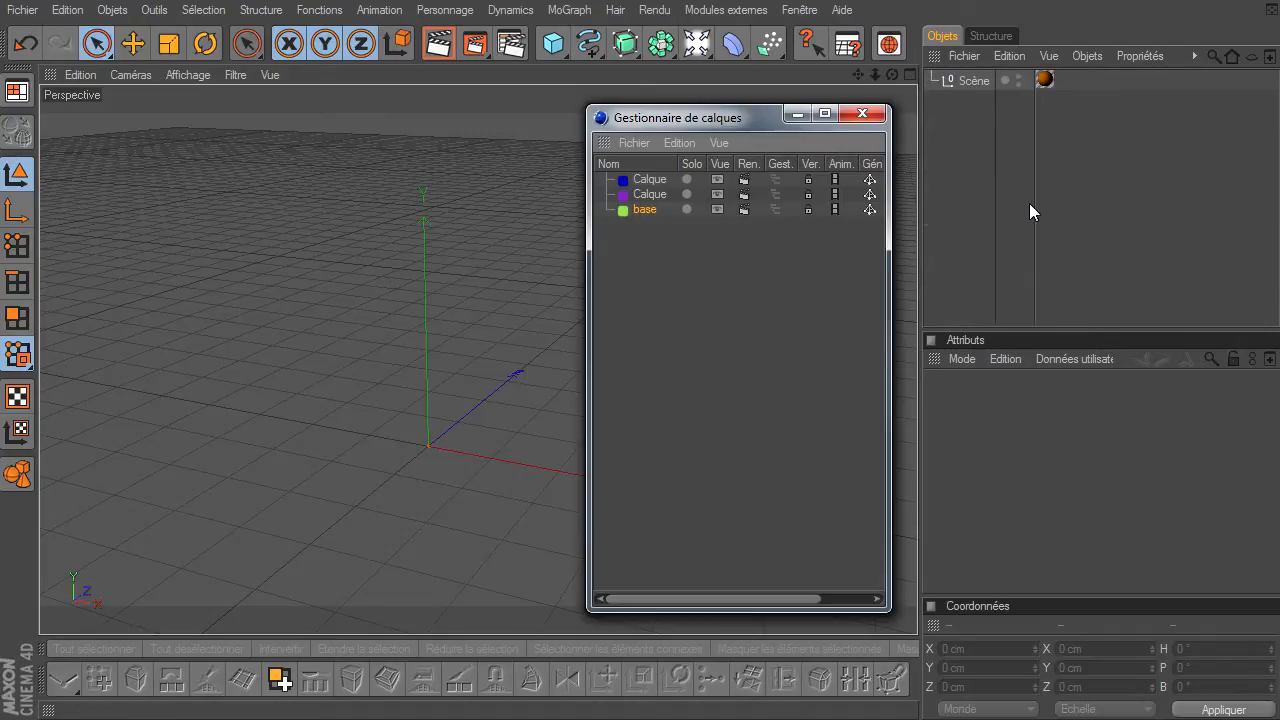
{"action": "left_click", "coordinate": [862, 114]}
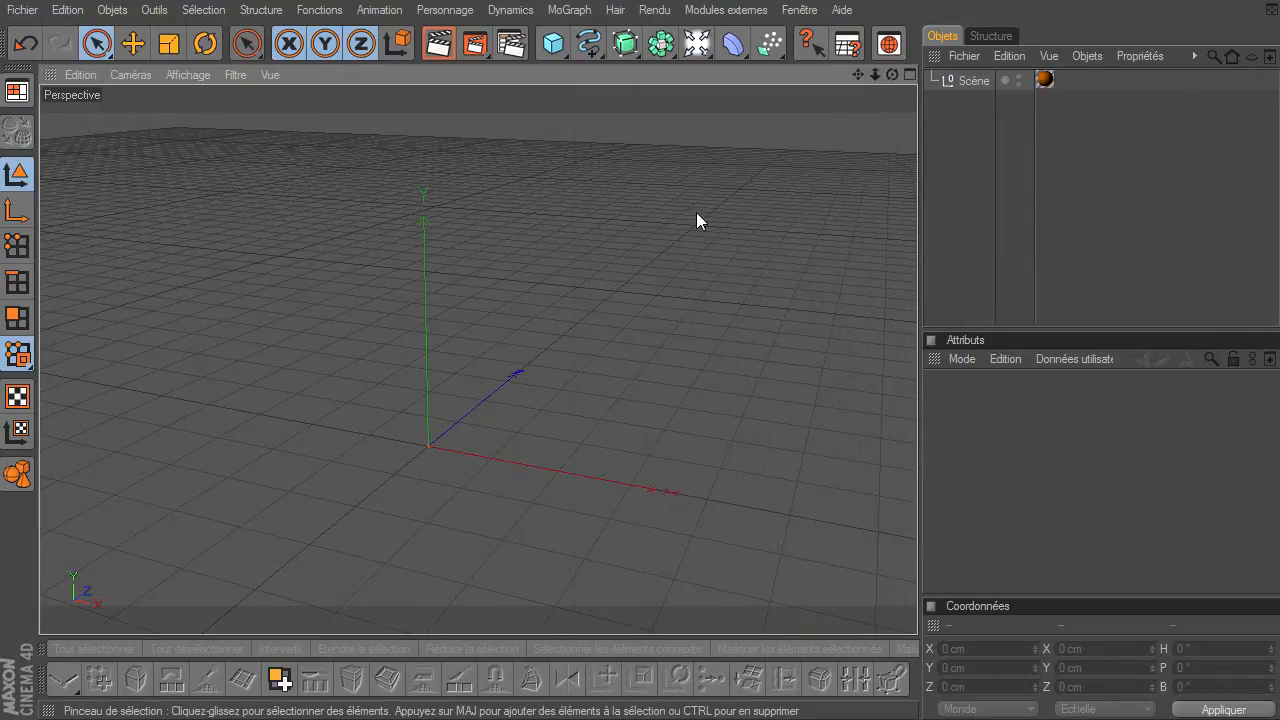
Step: Add a cube primitive and make it a child of the Scène null
{"action": "left_click_drag", "start_coordinate": [553, 43], "coordinate": [608, 78]}
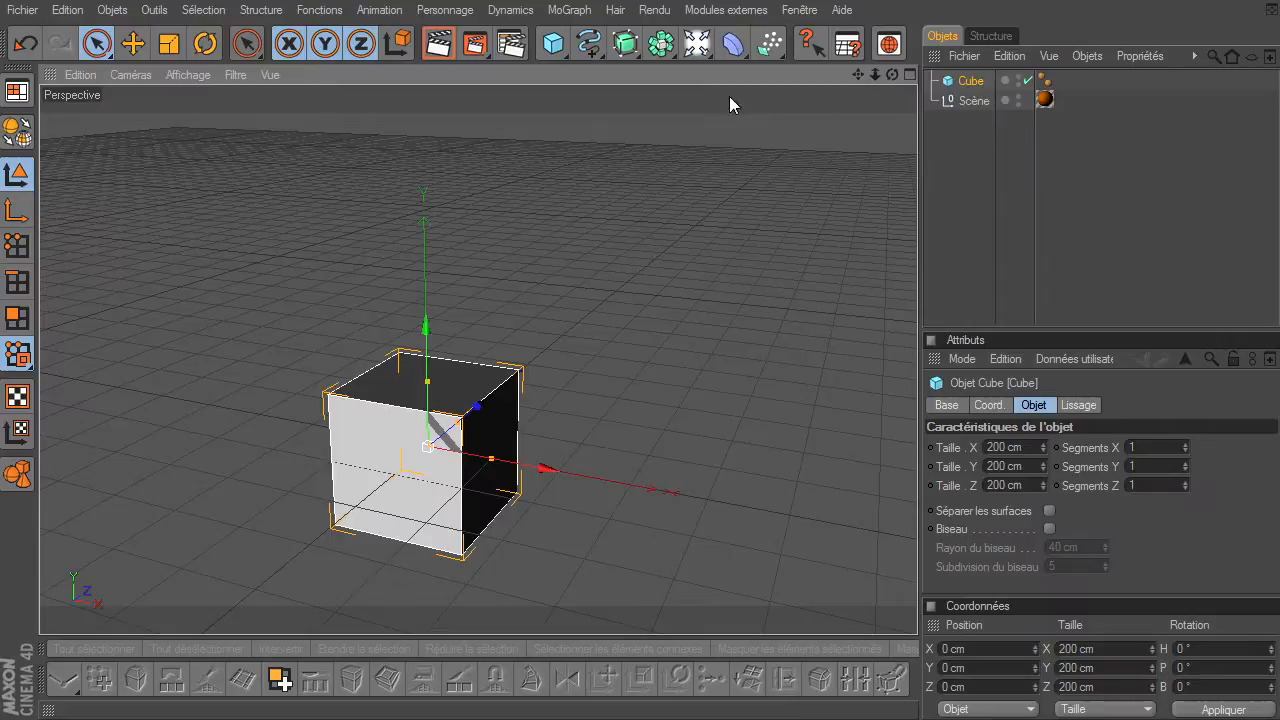
{"action": "left_click_drag", "start_coordinate": [965, 101], "coordinate": [968, 101]}
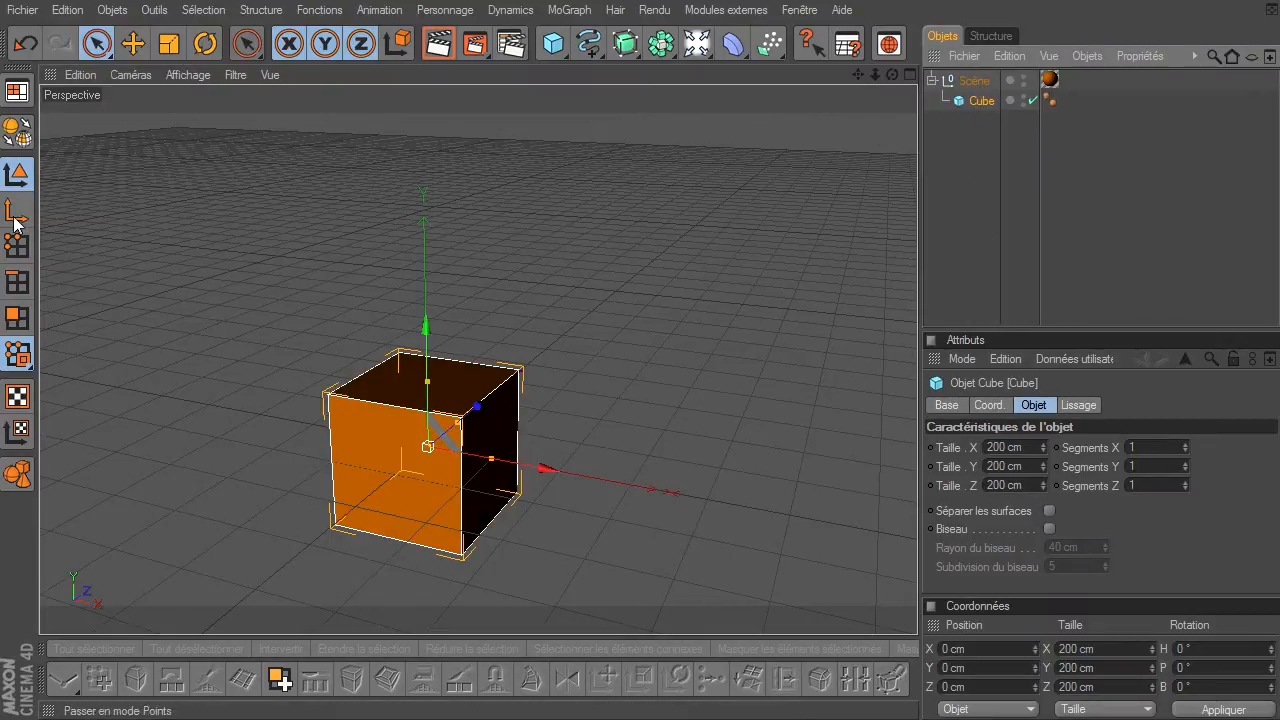
Step: Raise the cube along the Y axis to about 258.5 cm and render the perspective view
{"action": "left_click", "coordinate": [132, 43]}
{"action": "left_click_drag", "start_coordinate": [424, 337], "coordinate": [441, 176]}
{"action": "key", "text": "ctrl+r"}
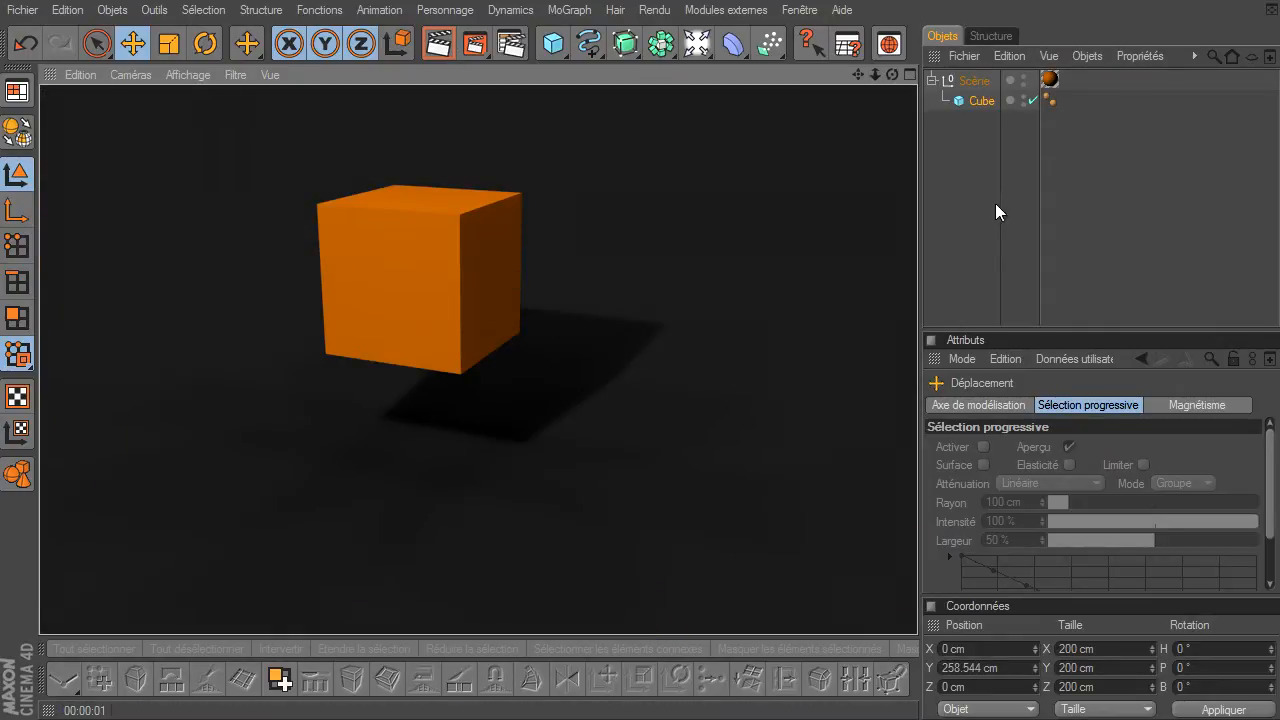
Step: Delete the cube from the Scène null
{"action": "left_click", "coordinate": [978, 101]}
{"action": "key", "text": "Delete"}
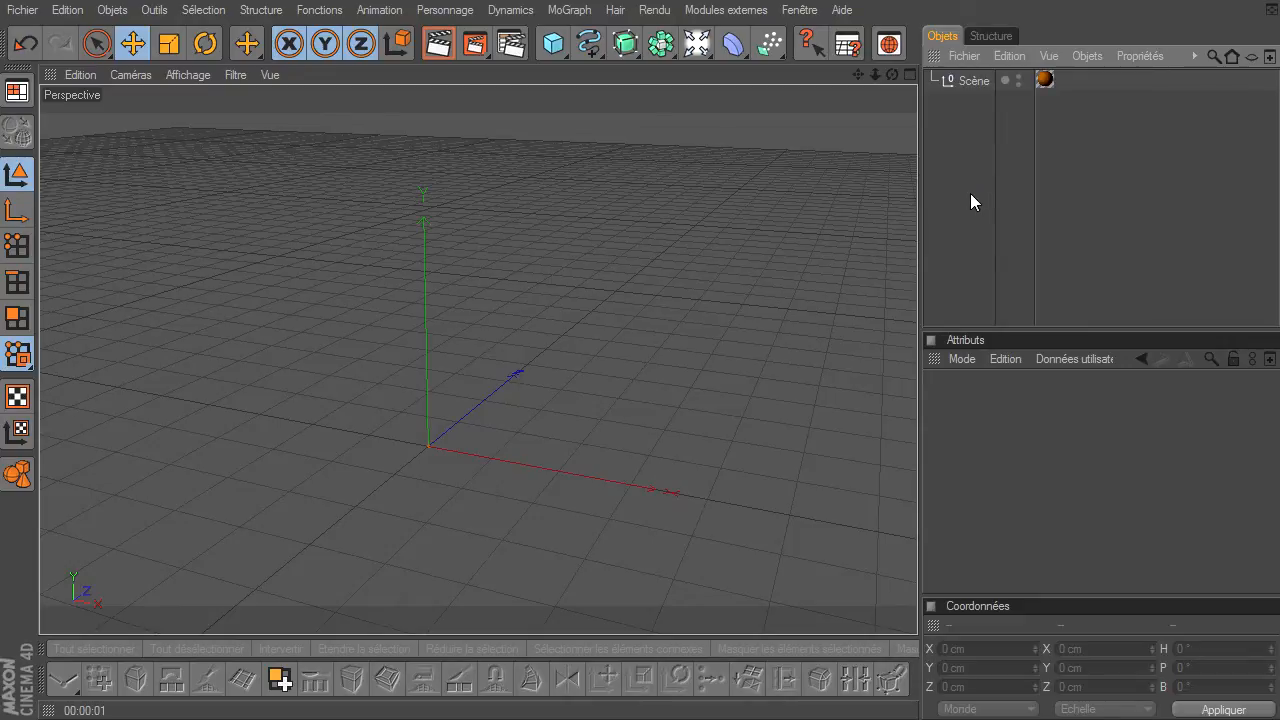
{"action": "left_click_drag", "start_coordinate": [875, 75], "coordinate": [918, 497]}
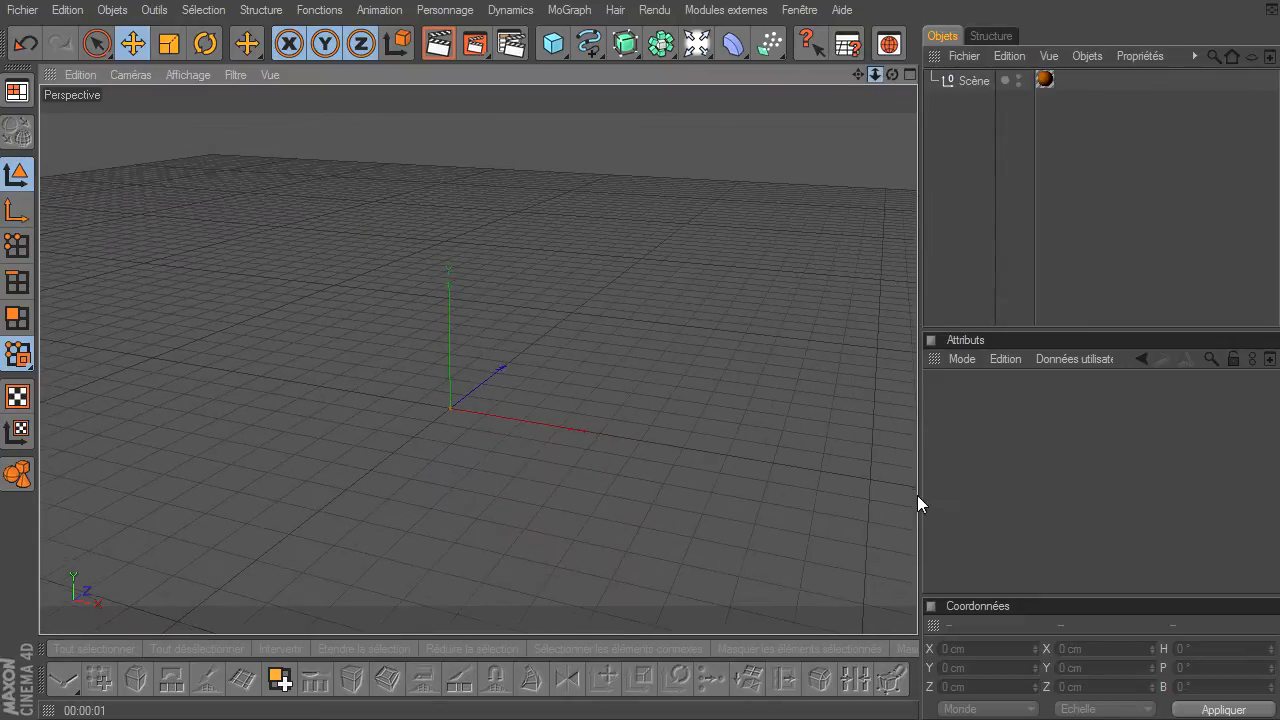
{"action": "left_click_drag", "start_coordinate": [859, 75], "coordinate": [917, 495]}
{"action": "mouse_move", "coordinate": [892, 76]}
{"action": "left_mouse_down"}
{"action": "mouse_move", "coordinate": [917, 495]}
{"action": "mouse_move", "coordinate": [892, 78]}
{"action": "left_mouse_up"}
{"action": "mouse_move", "coordinate": [900, 202]}
{"action": "middle_mouse_down", "text": "alt"}
{"action": "mouse_move", "coordinate": [917, 495]}
{"action": "mouse_move", "coordinate": [900, 202]}
{"action": "middle_mouse_up", "text": "alt"}
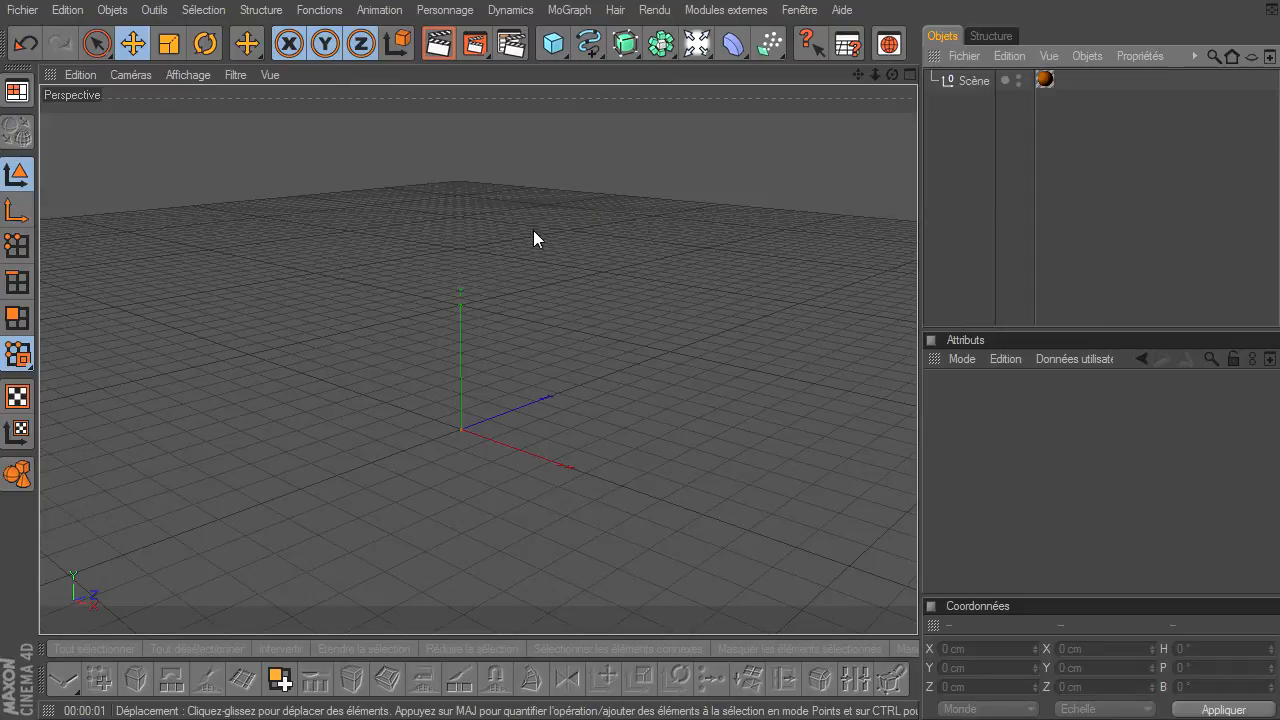
Step: Add a cylinder primitive at the scene origin and enlarge the attributes area to show all its object properties
{"action": "left_click_drag", "start_coordinate": [553, 45], "coordinate": [1049, 69]}
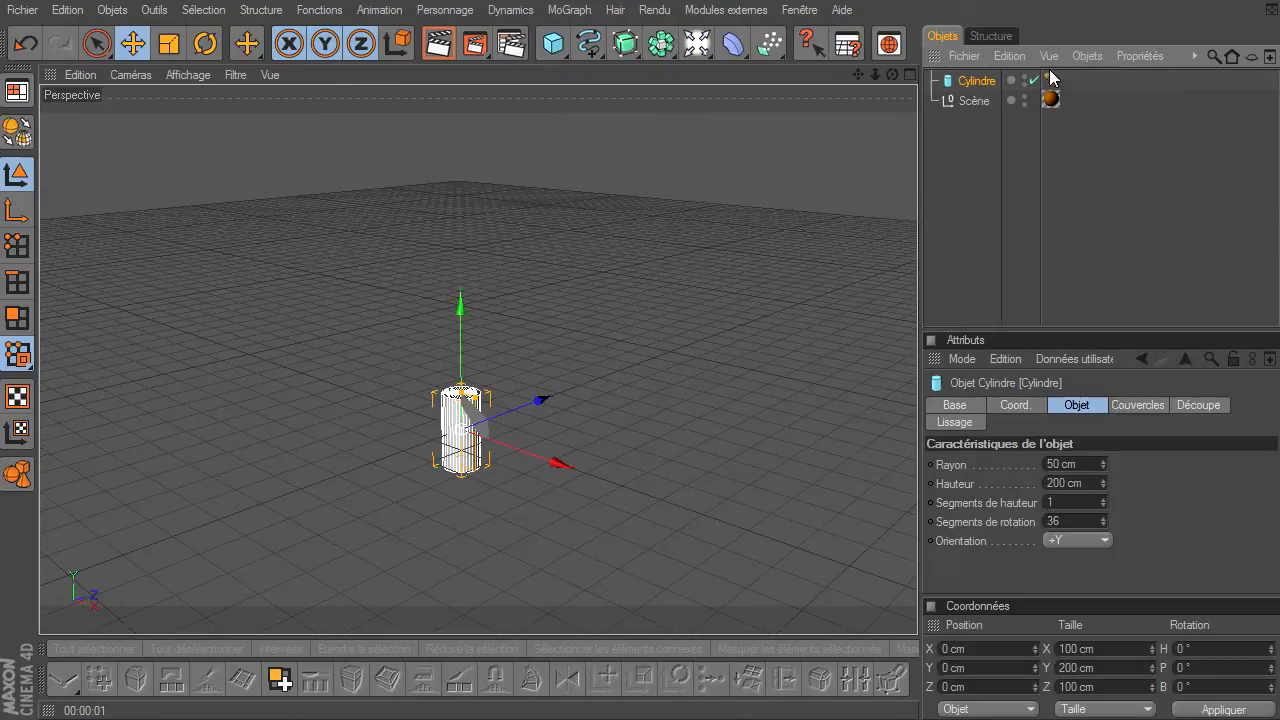
{"action": "left_click_drag", "start_coordinate": [970, 329], "coordinate": [970, 222]}
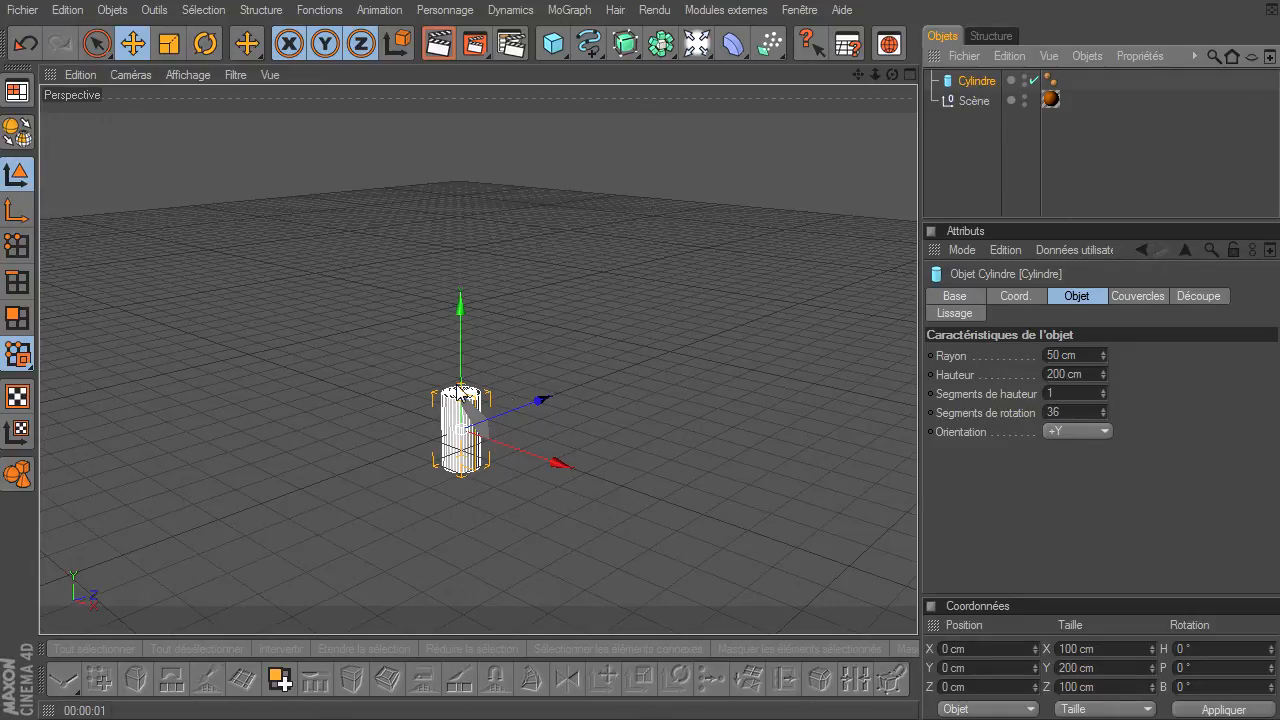
{"action": "left_click_drag", "start_coordinate": [875, 74], "coordinate": [918, 497]}
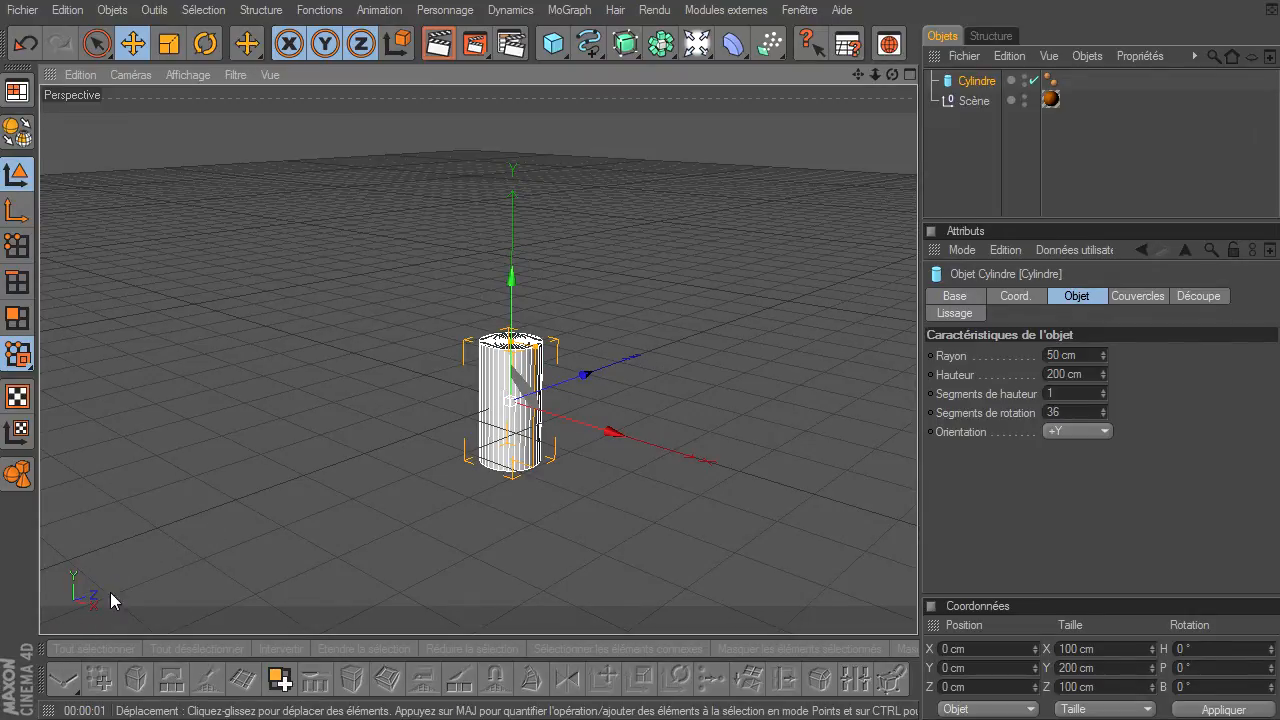
{"action": "left_click_drag", "start_coordinate": [893, 76], "coordinate": [917, 503]}
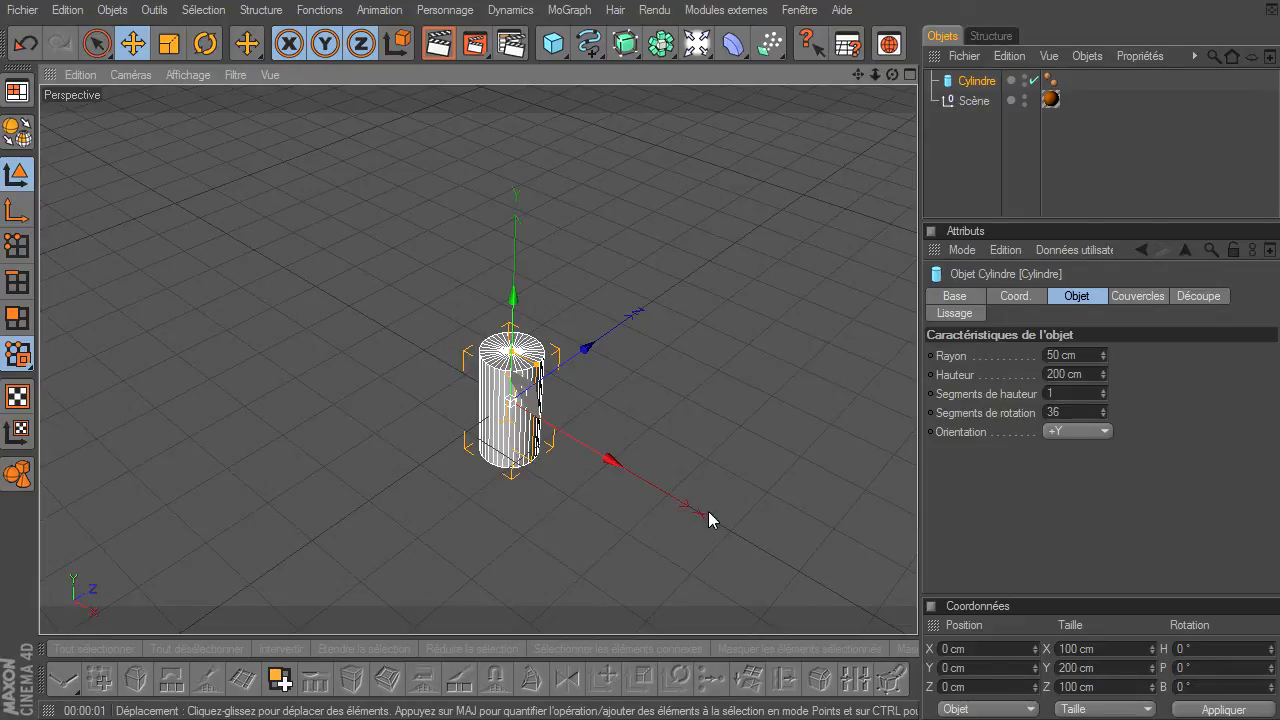
{"action": "left_click_drag", "start_coordinate": [894, 77], "coordinate": [918, 194]}
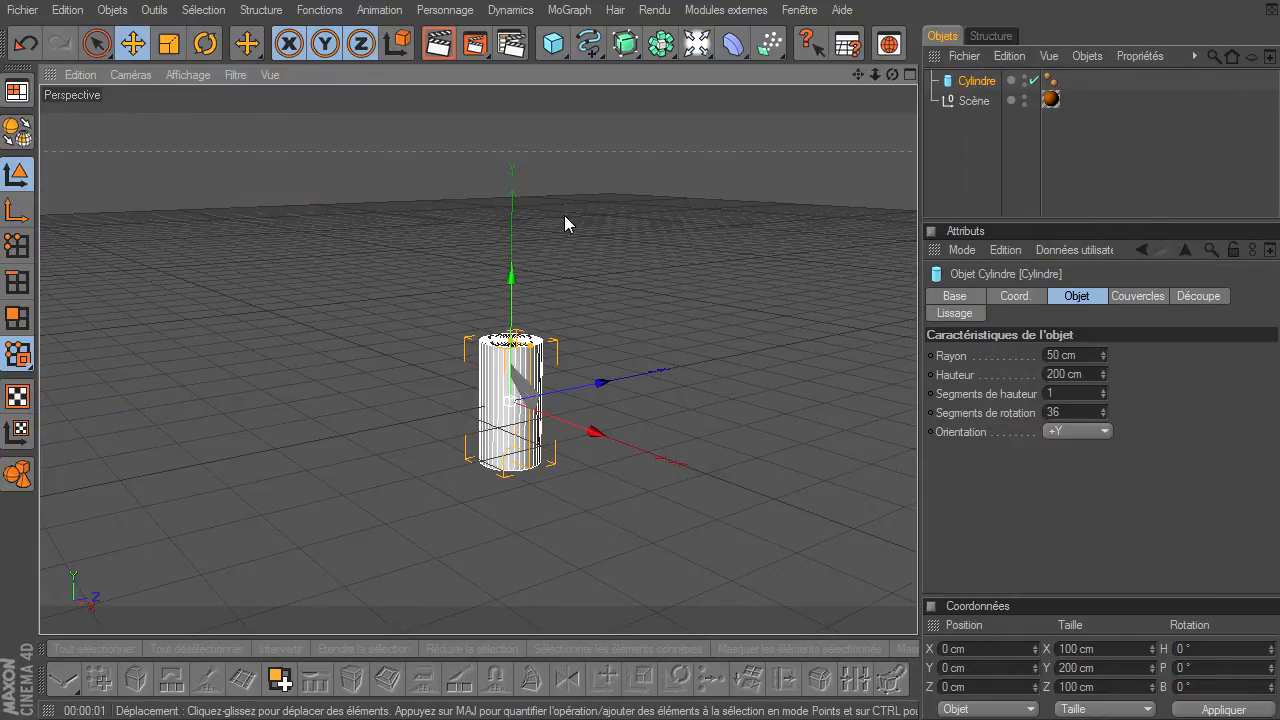
{"action": "left_click_drag", "start_coordinate": [873, 76], "coordinate": [917, 495]}
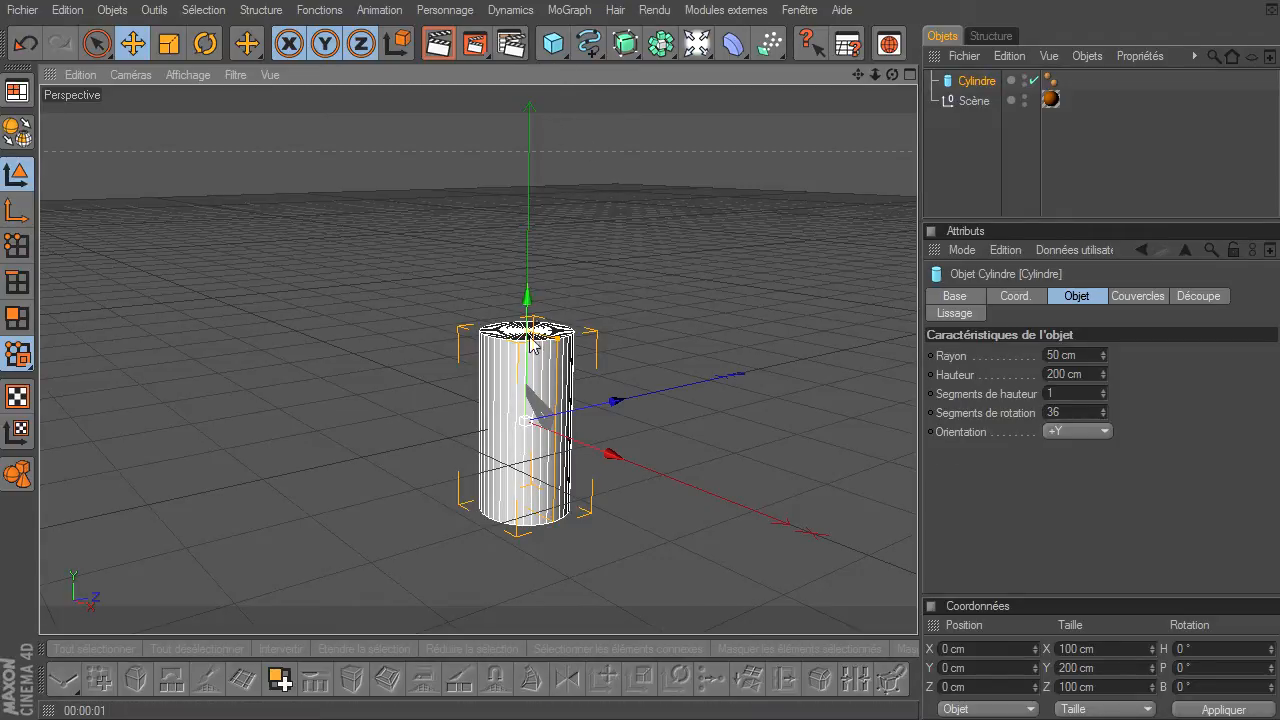
{"action": "left_click_drag", "start_coordinate": [858, 74], "coordinate": [917, 495]}
{"action": "left_click_drag", "start_coordinate": [891, 73], "coordinate": [917, 495]}
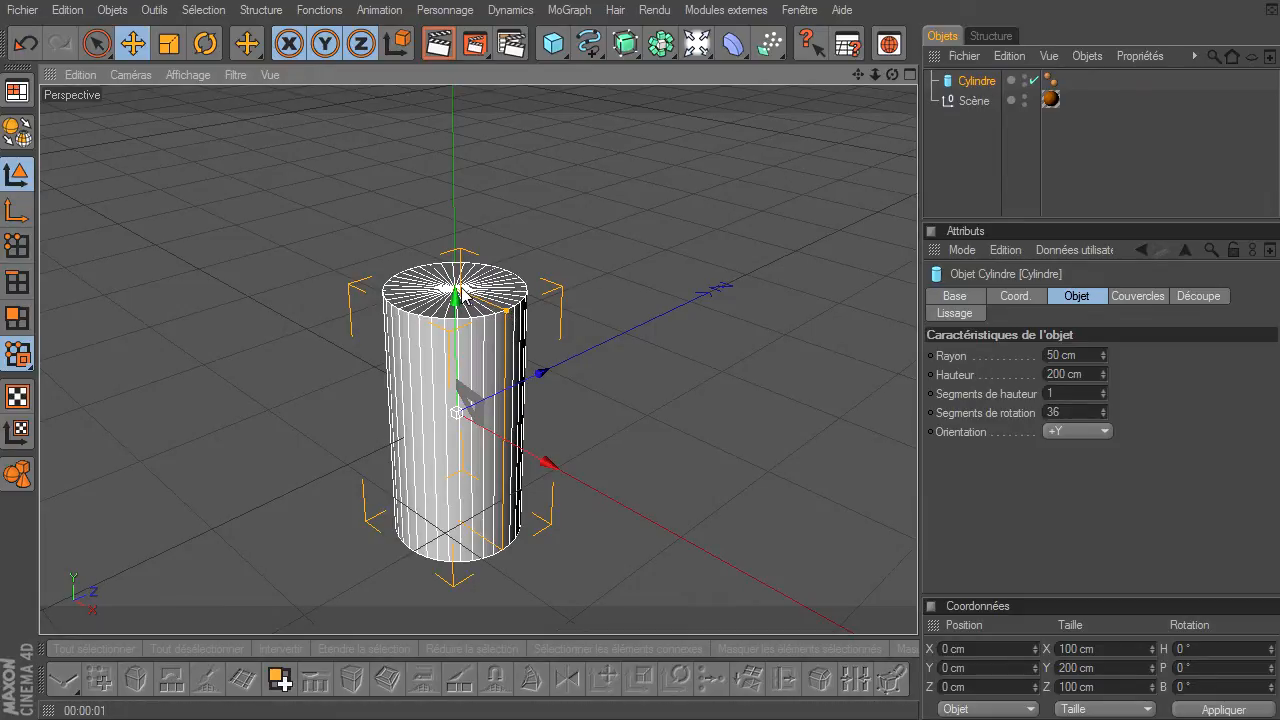
Step: Try widening the cylinder's radius to about 64 cm directly in the perspective view and undo the change
{"action": "left_click_drag", "start_coordinate": [508, 313], "coordinate": [916, 495]}
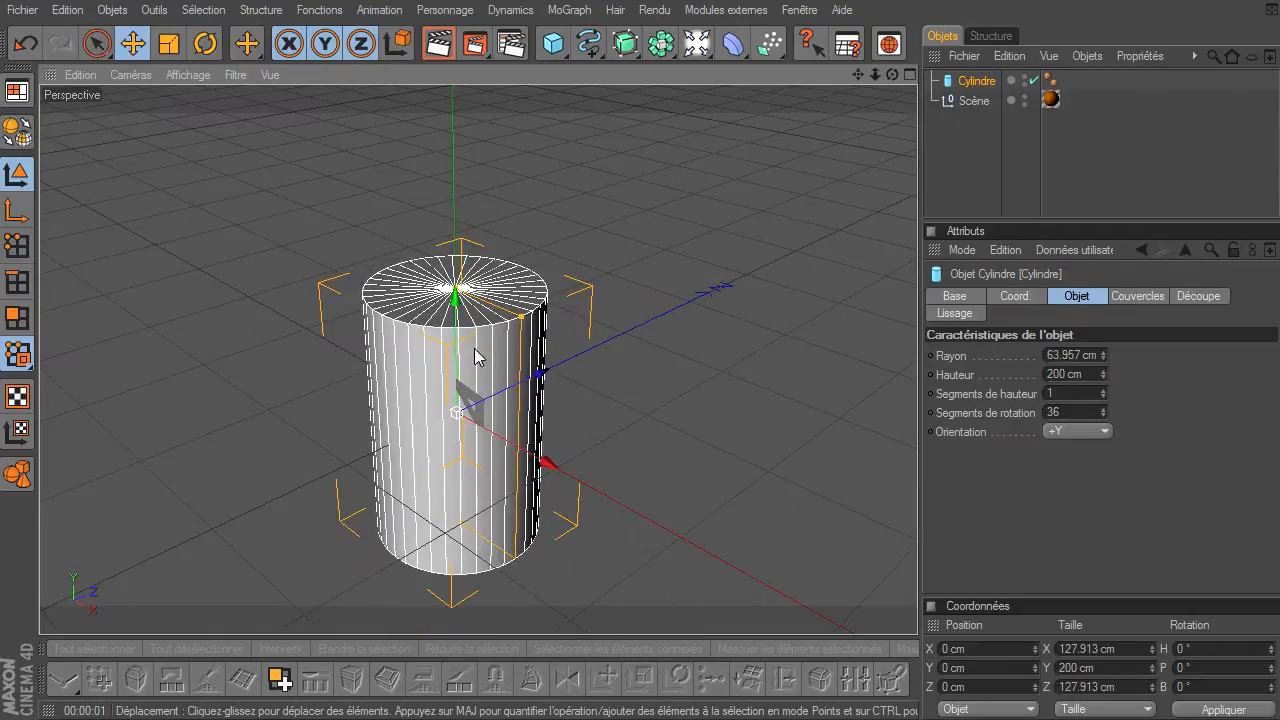
{"action": "key", "text": "ctrl+z"}
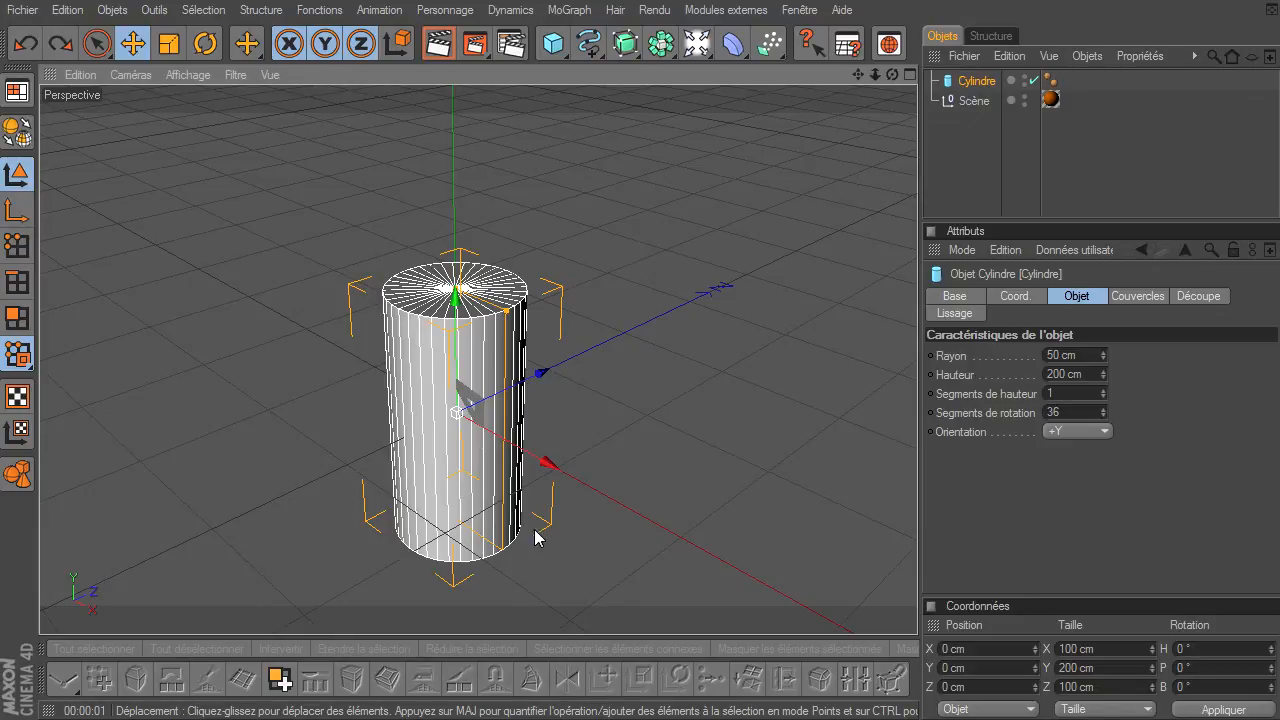
Step: Try the -Y orientation on the cylinder and settle on +Z
{"action": "left_click", "coordinate": [1071, 437]}
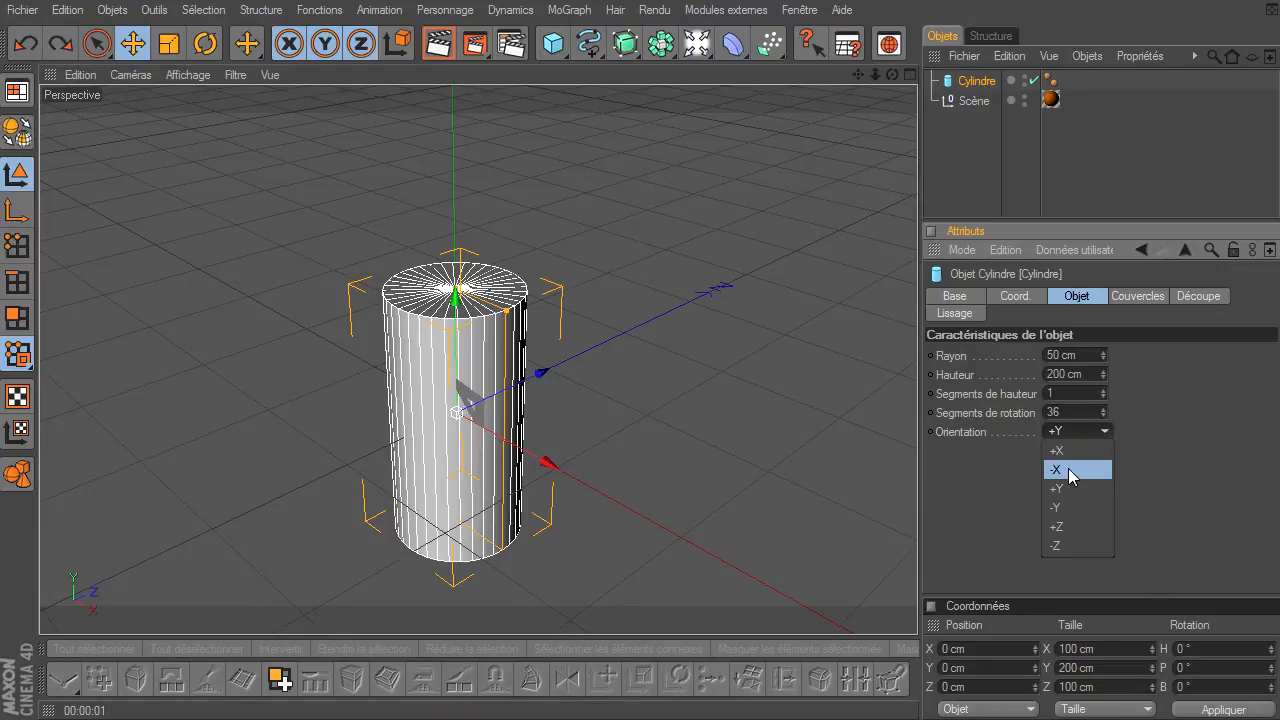
{"action": "left_click", "coordinate": [1058, 508]}
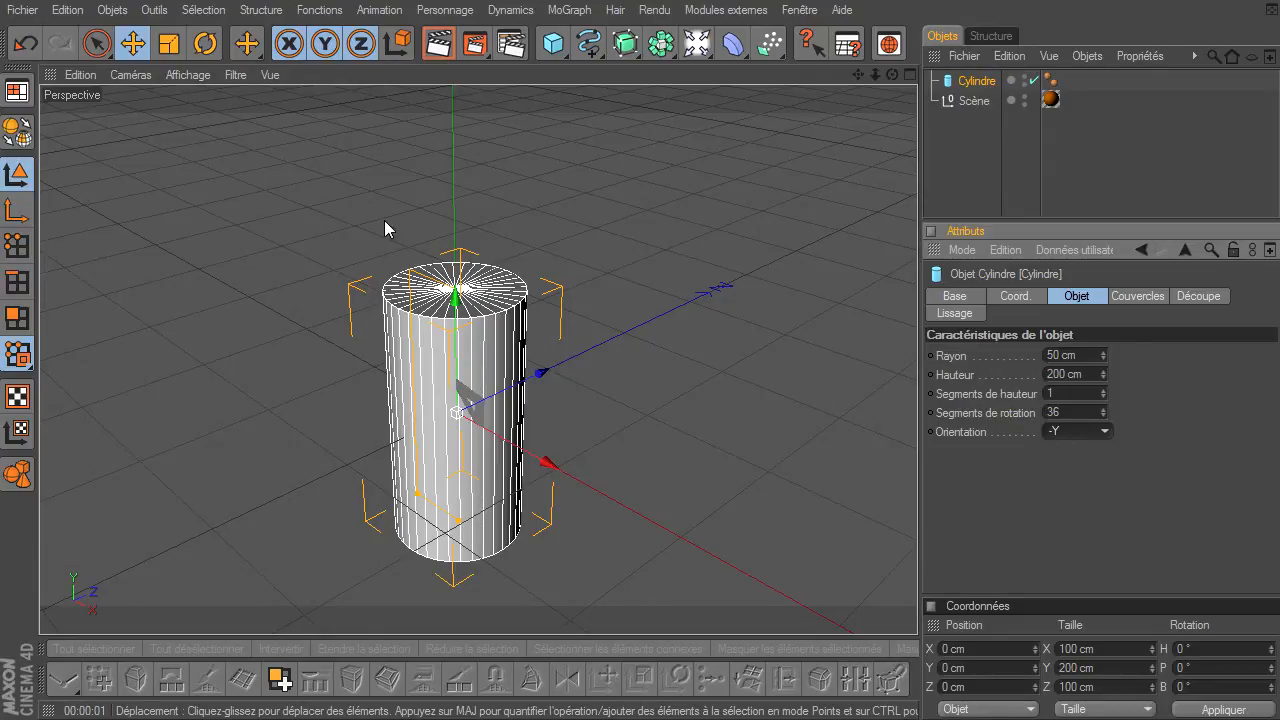
{"action": "left_click", "coordinate": [1089, 433]}
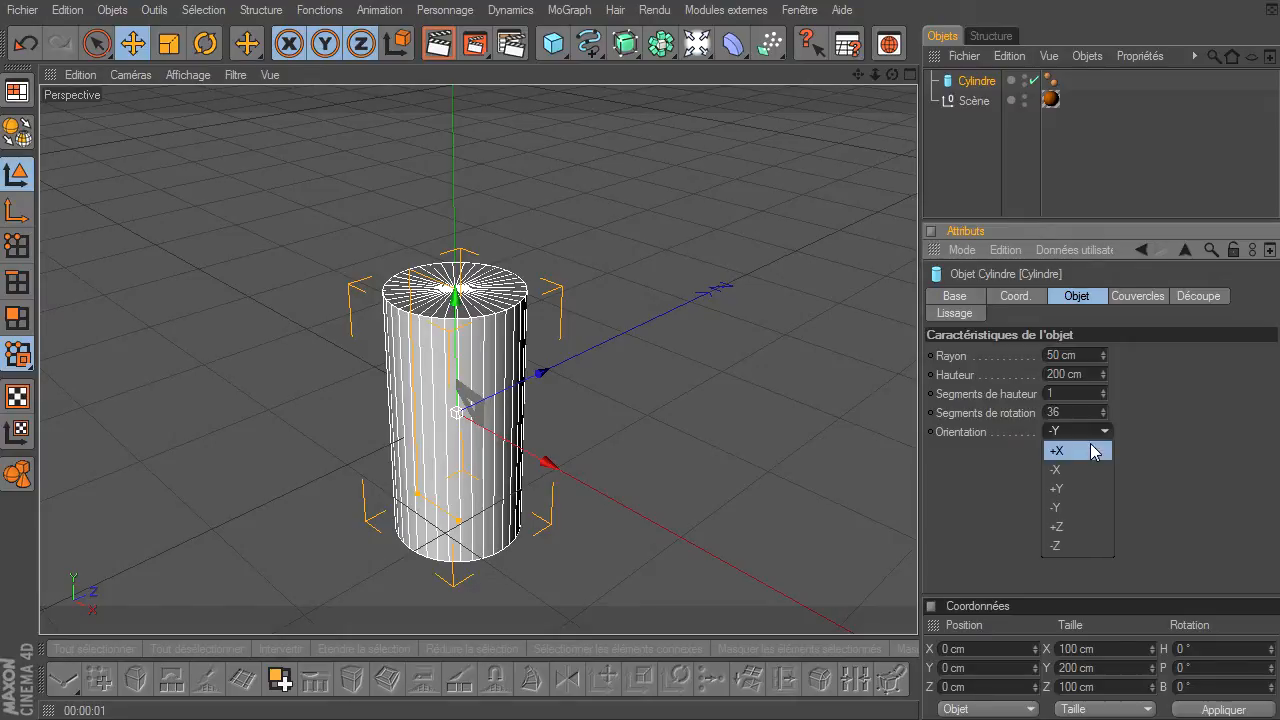
{"action": "left_click", "coordinate": [1069, 522]}
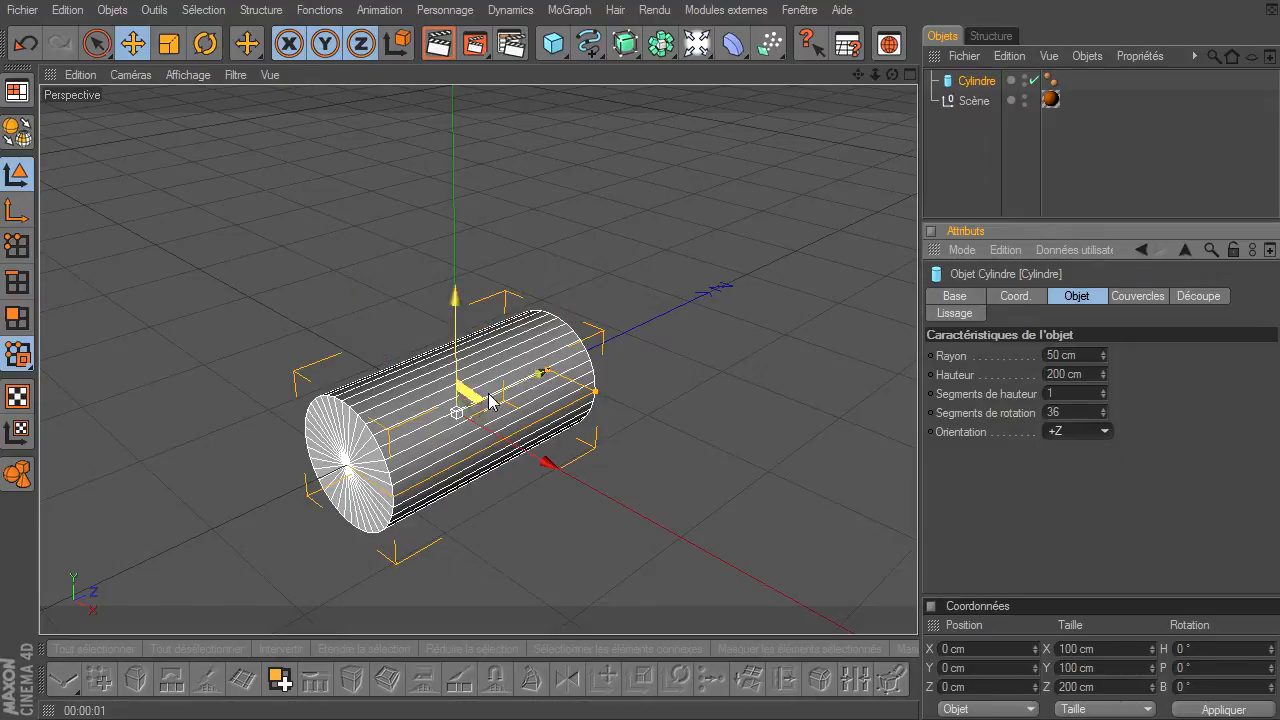
Step: Set the cylinder's height to 800 cm
{"action": "left_click_drag", "start_coordinate": [874, 74], "coordinate": [750, 74]}
{"action": "left_click_drag", "start_coordinate": [856, 73], "coordinate": [930, 75]}
{"action": "left_click_drag", "start_coordinate": [917, 495], "coordinate": [1003, 380]}
{"action": "left_click", "coordinate": [1091, 373]}
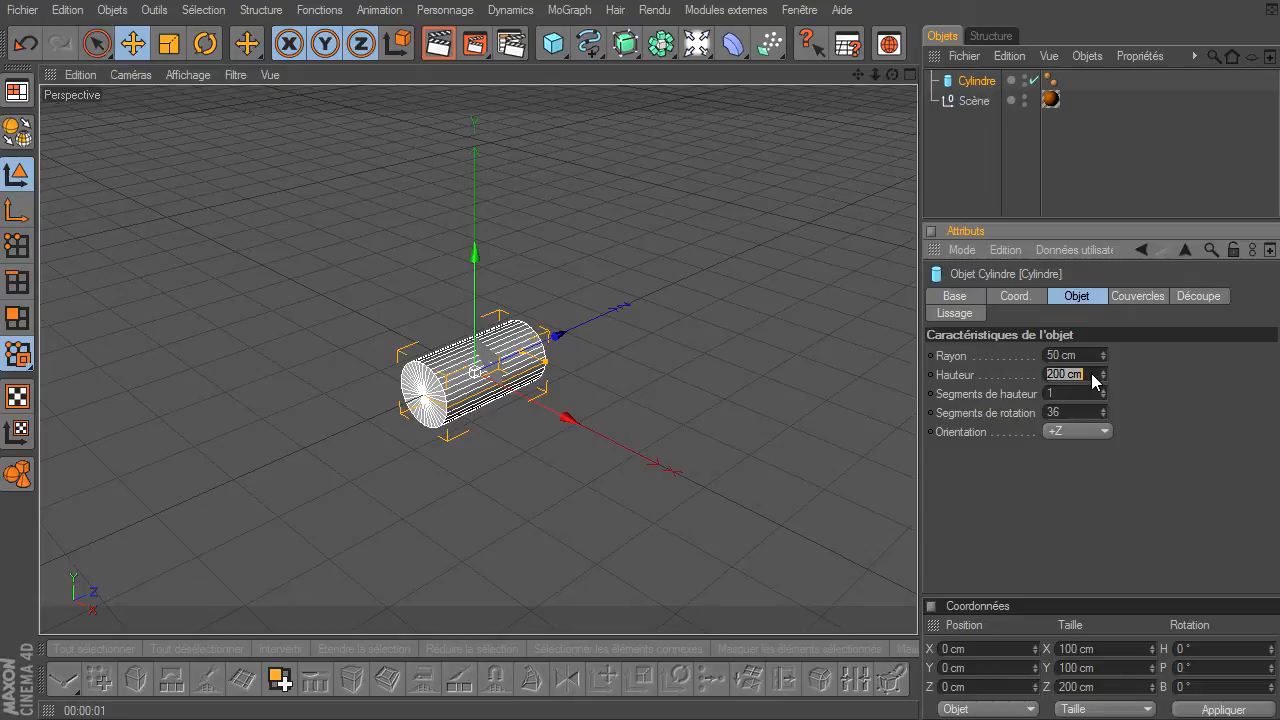
{"action": "type", "text": "800"}
{"action": "key", "text": "Return"}
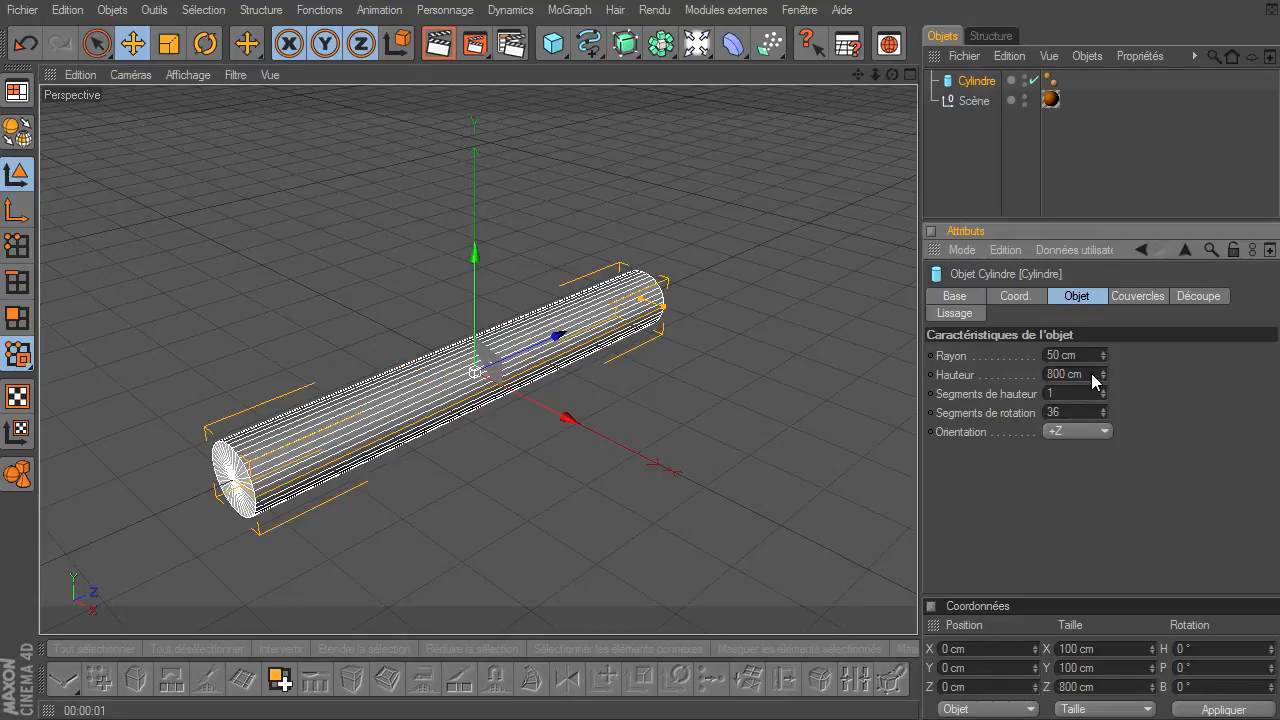
Step: Turn off the cylinder's caps so both ends are open
{"action": "left_click_drag", "start_coordinate": [855, 77], "coordinate": [917, 495]}
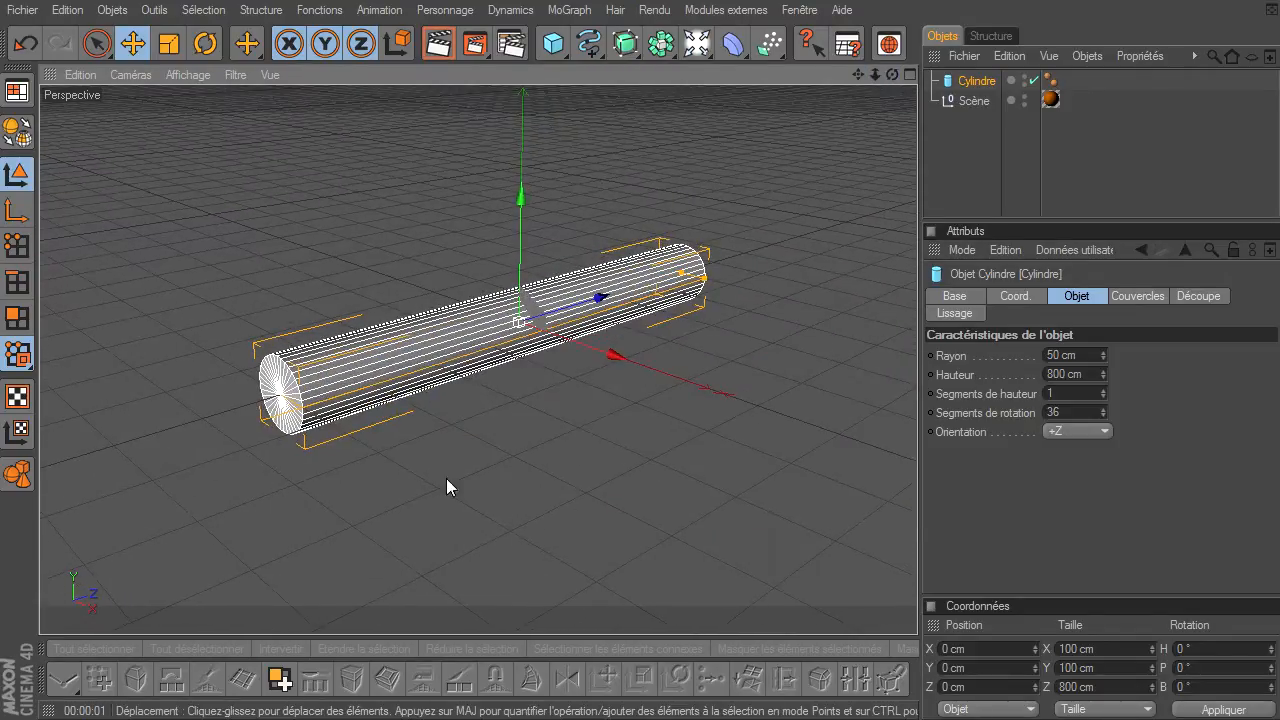
{"action": "scroll", "coordinate": [278, 444], "scroll_direction": "up", "scroll_amount": 3}
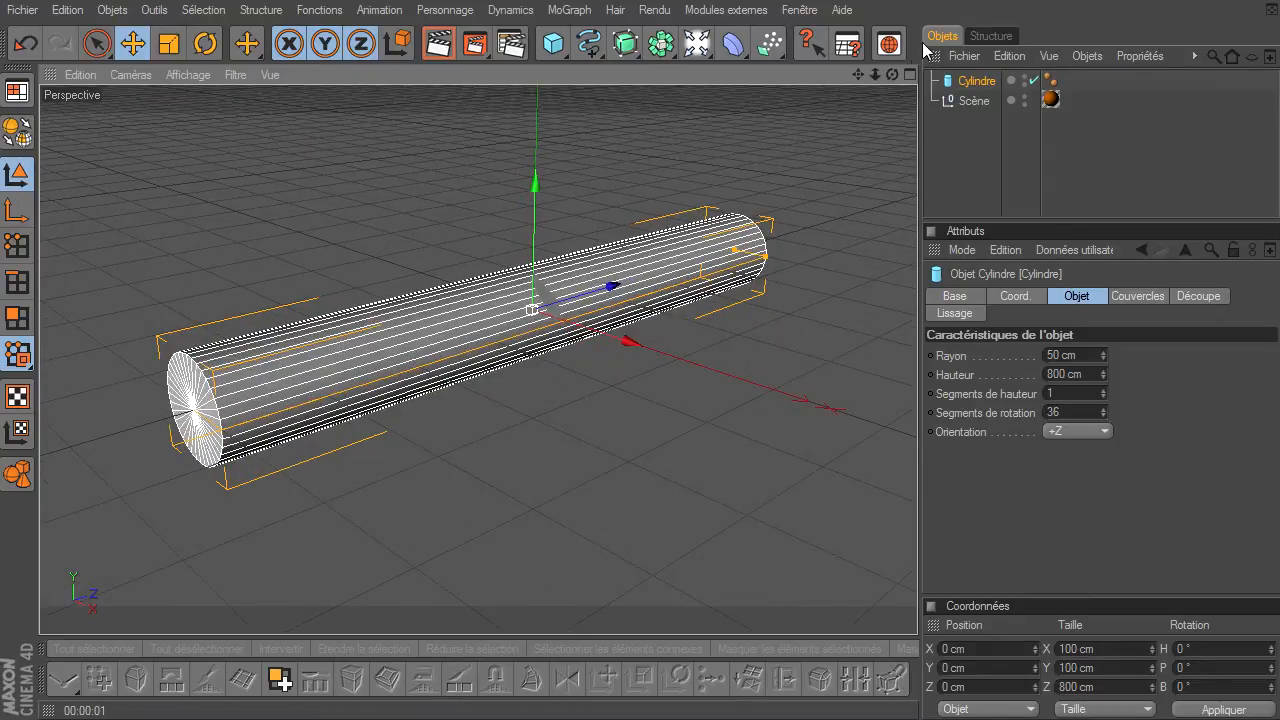
{"action": "left_click_drag", "start_coordinate": [917, 495], "coordinate": [917, 495]}
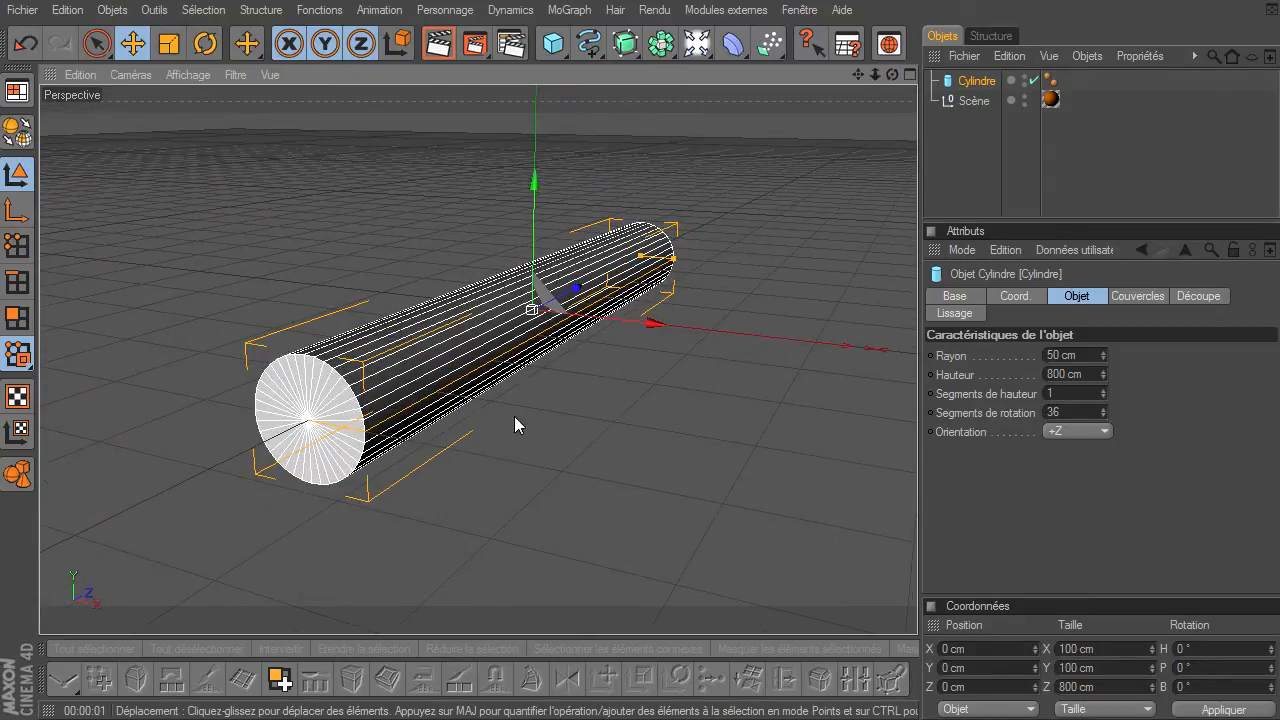
{"action": "left_click", "coordinate": [1145, 296]}
{"action": "left_click", "coordinate": [999, 355]}
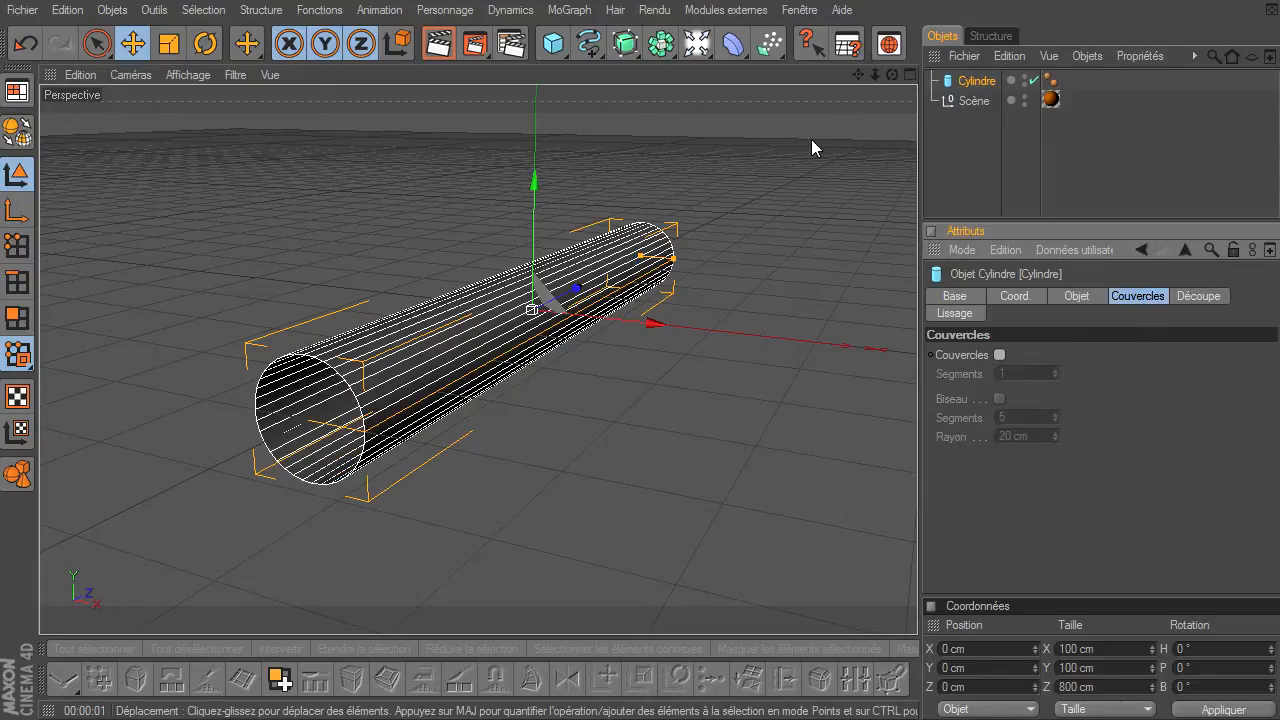
{"action": "left_click_drag", "start_coordinate": [892, 76], "coordinate": [917, 495]}
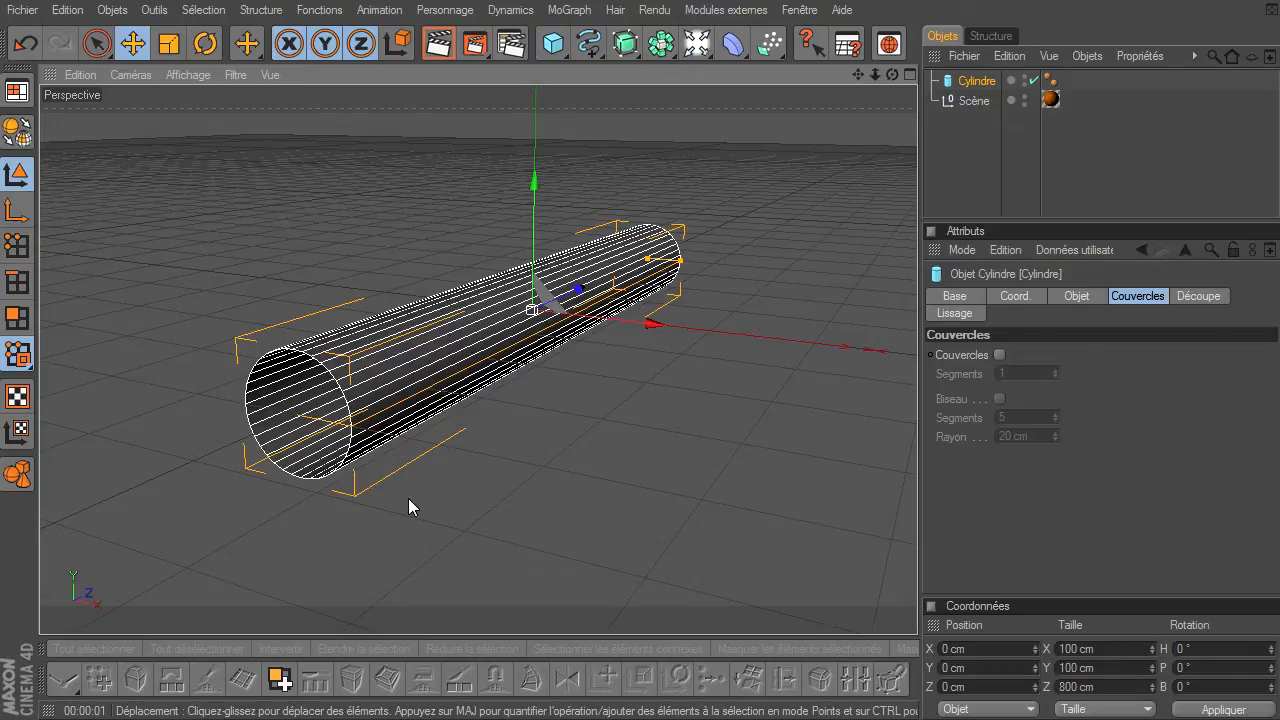
Step: Return to the cylinder's object properties and test-render the perspective view to check the roundness of the tube
{"action": "left_click", "coordinate": [1080, 297]}
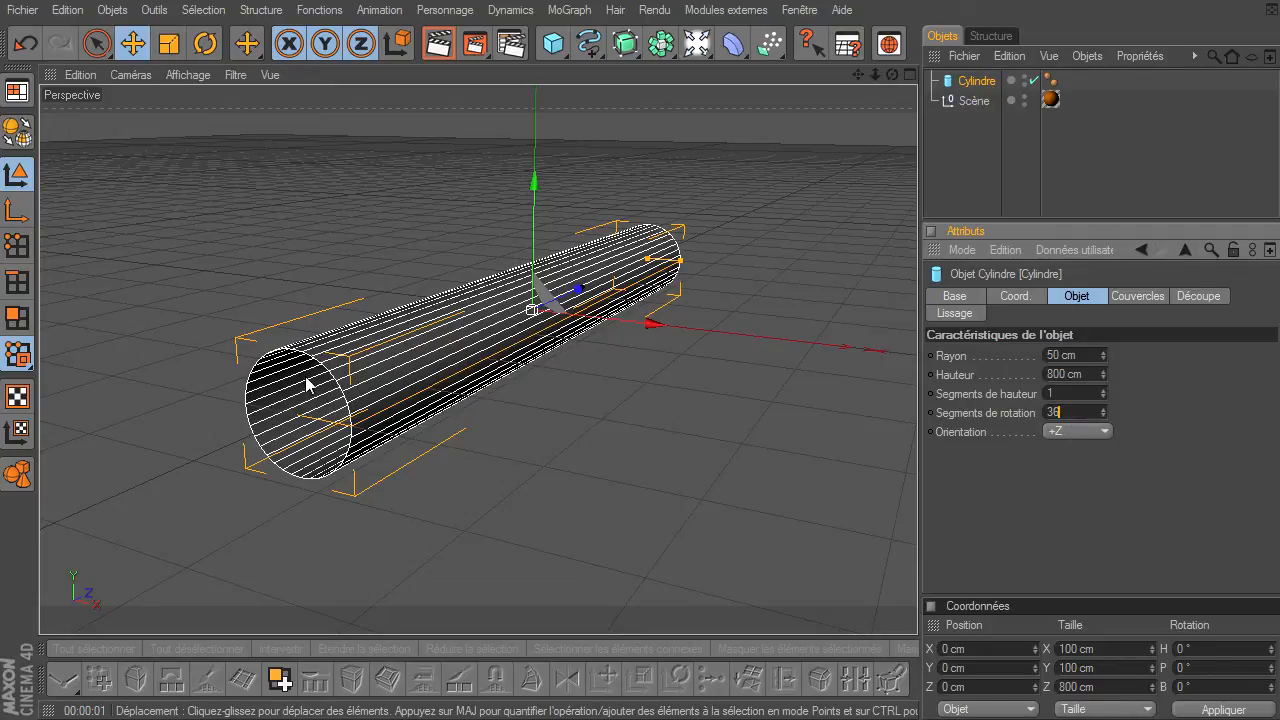
{"action": "key", "text": "ctrl+r"}
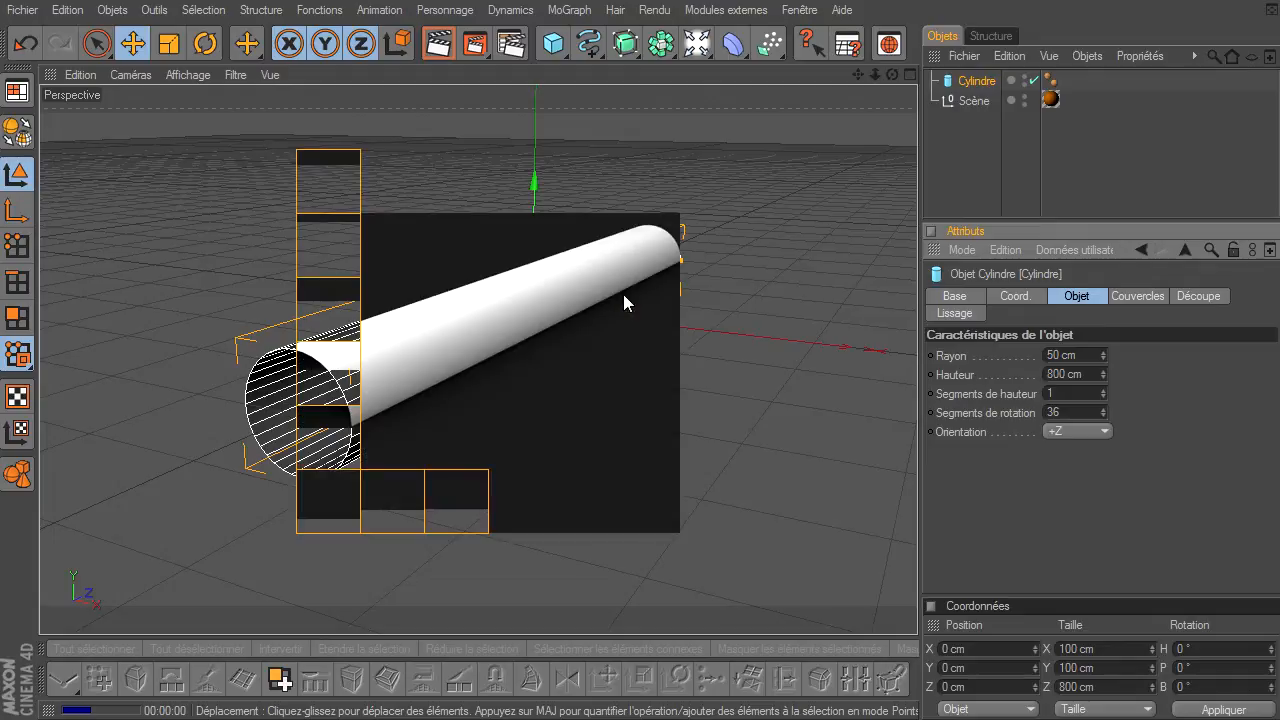
{"action": "left_click", "coordinate": [997, 150]}
Step: Raise the cylinder along the Y axis to about 134.4 cm and make it a child of the Scène null
{"action": "left_click", "coordinate": [984, 84]}
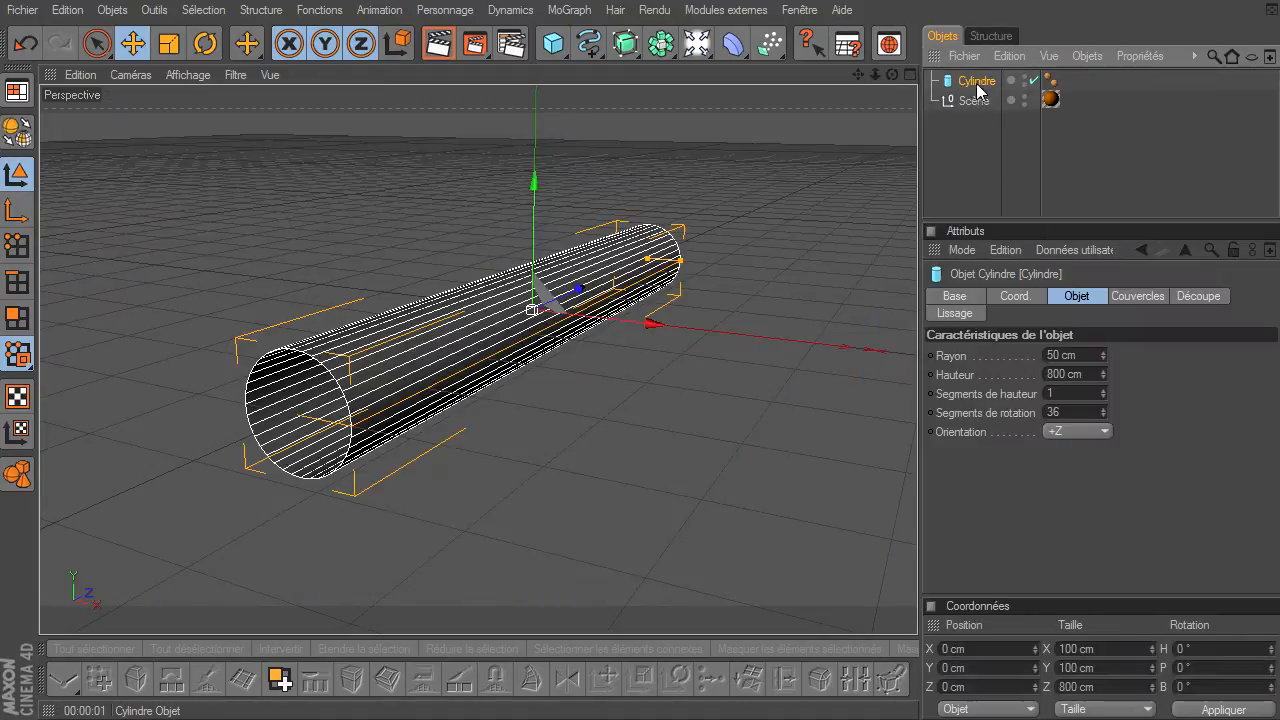
{"action": "left_click_drag", "start_coordinate": [540, 210], "coordinate": [536, 87]}
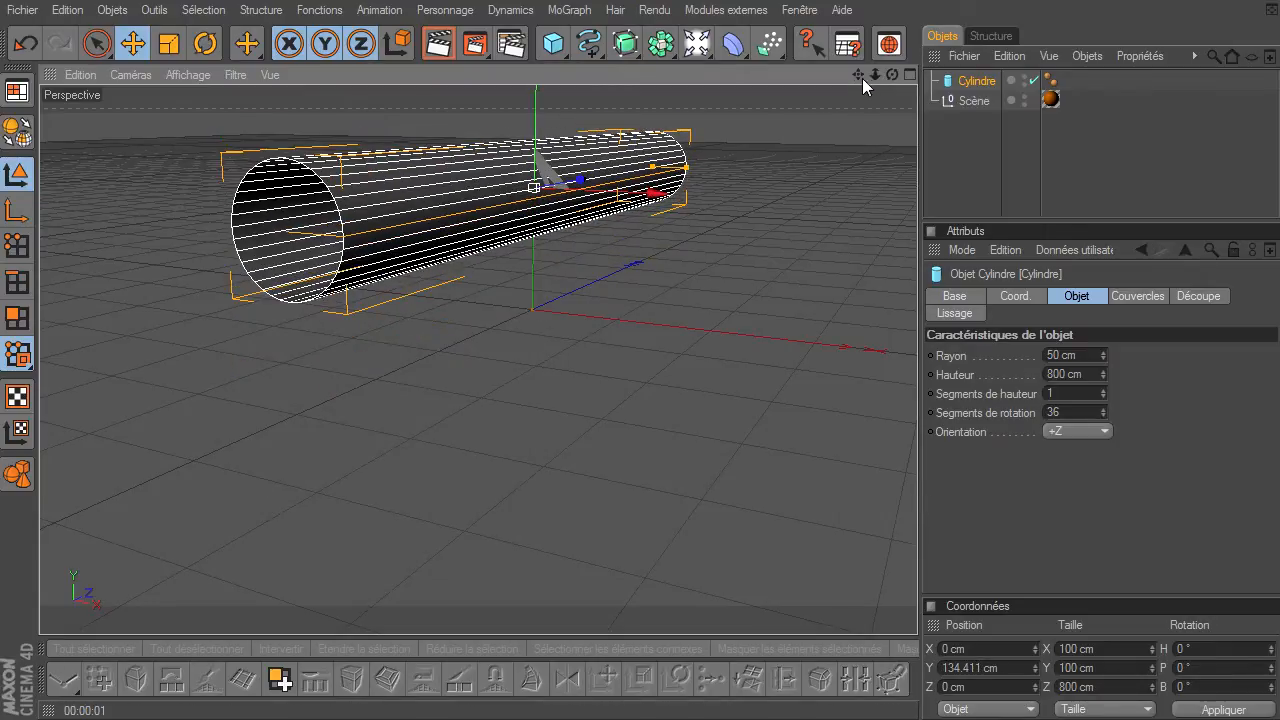
{"action": "left_click_drag", "start_coordinate": [858, 75], "coordinate": [917, 495]}
{"action": "left_click_drag", "start_coordinate": [979, 100], "coordinate": [980, 106]}
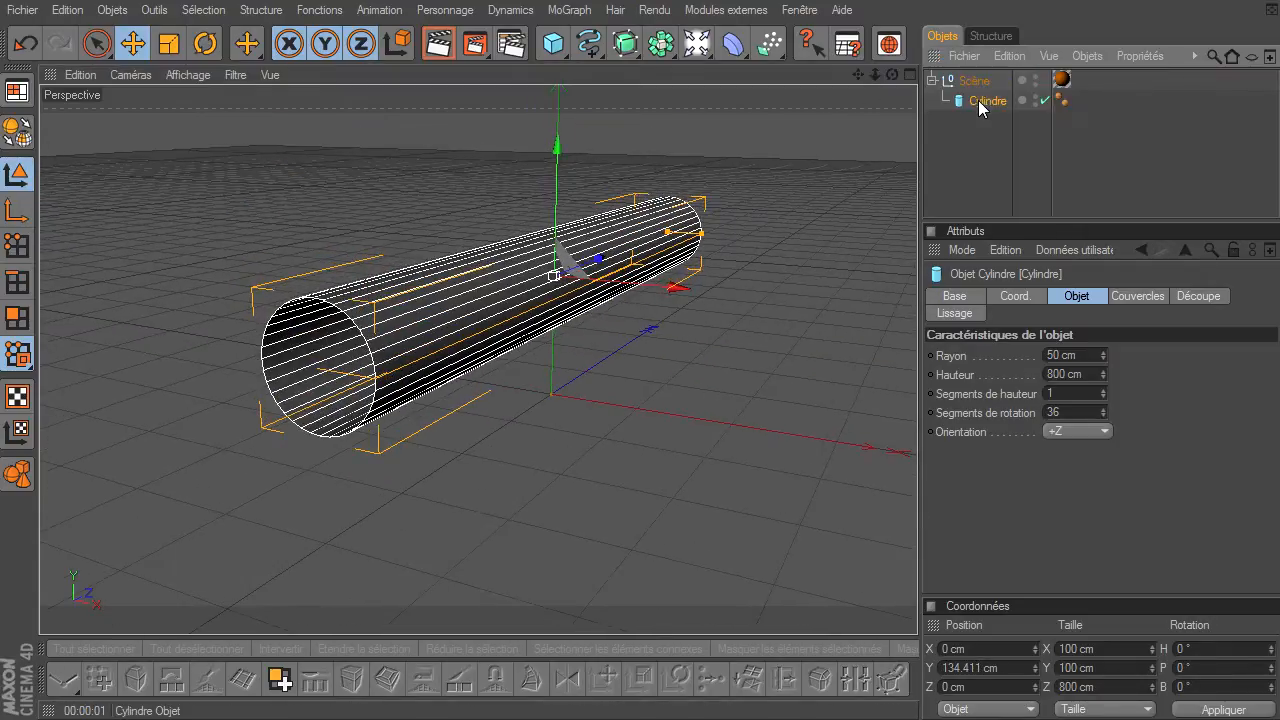
Step: Deselect everything and render the perspective view to check the open cylinder in the lit scene
{"action": "left_click", "coordinate": [981, 161]}
{"action": "left_click", "coordinate": [435, 44]}
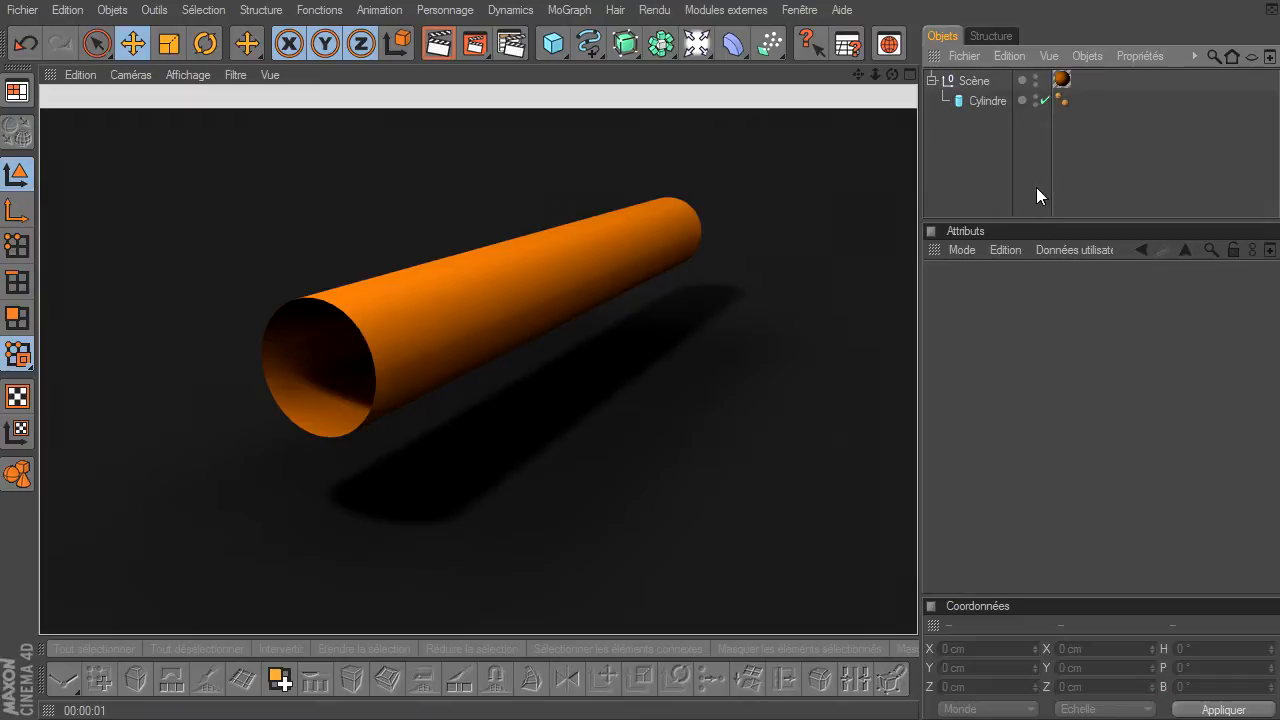
{"action": "left_click", "coordinate": [978, 176]}
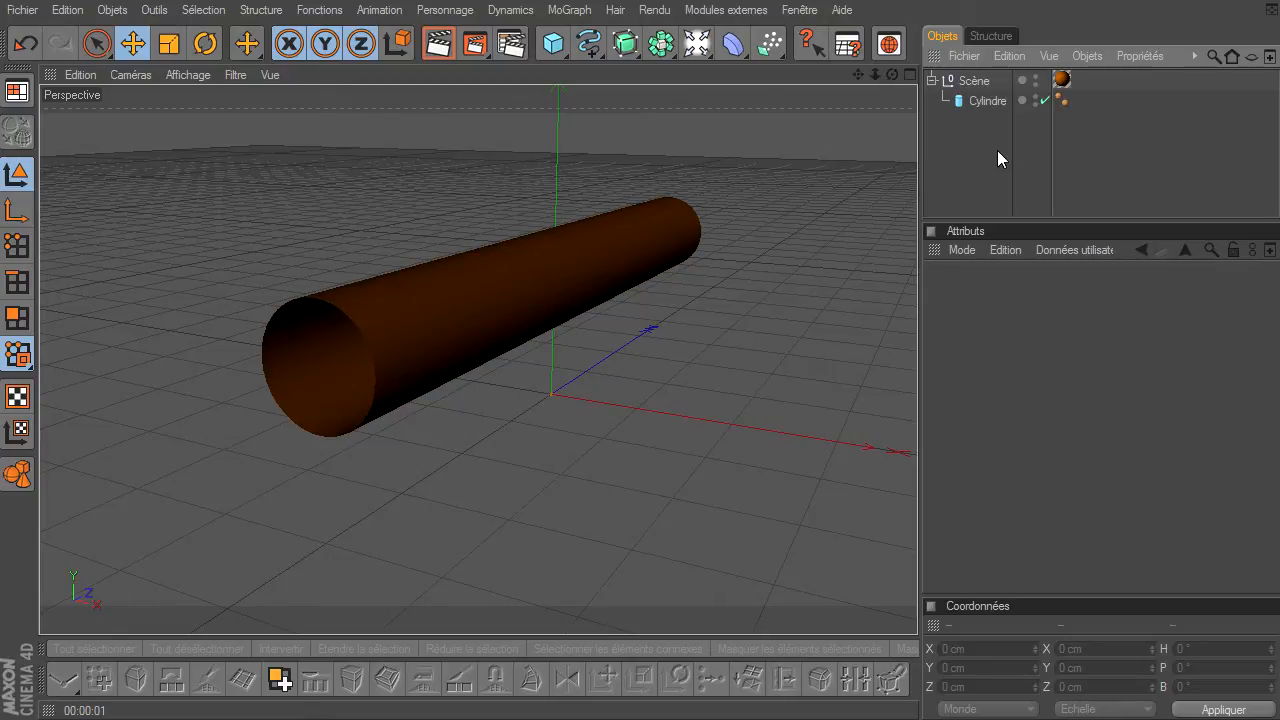
Step: Show the object information for the cylinder, examine its point and polygon counts, and close it
{"action": "left_click", "coordinate": [987, 103]}
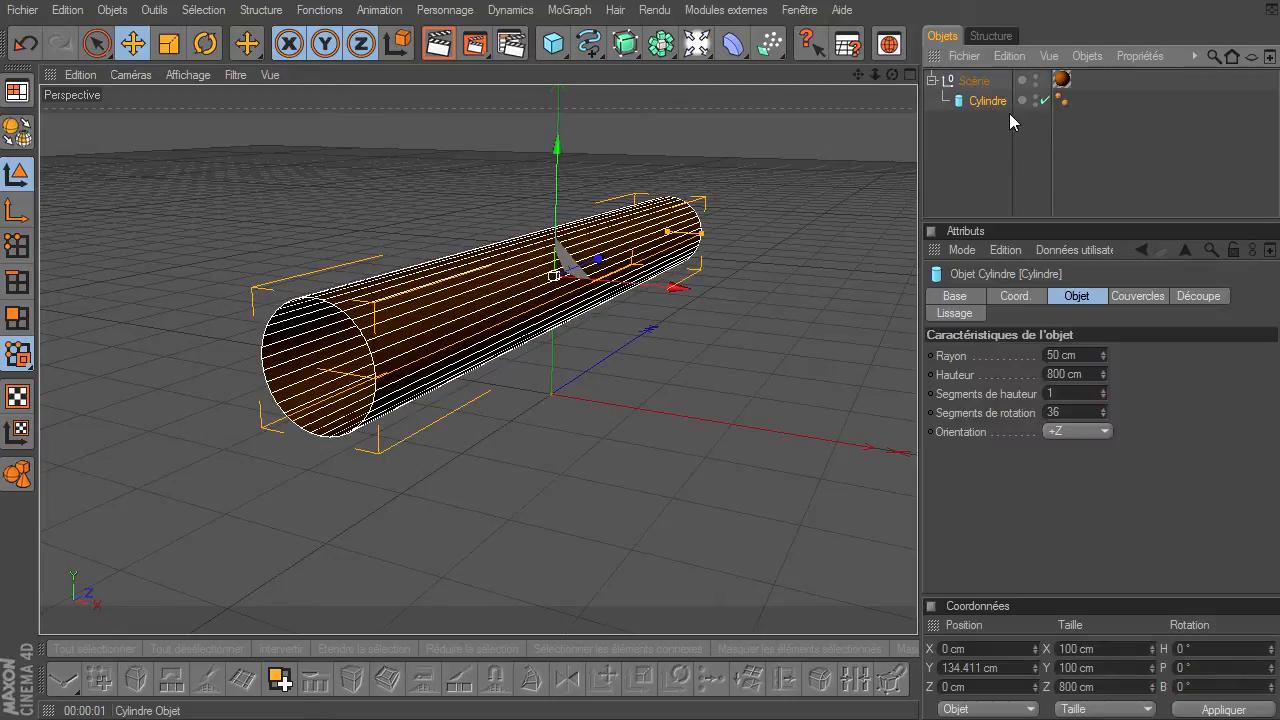
{"action": "left_click", "coordinate": [1084, 412]}
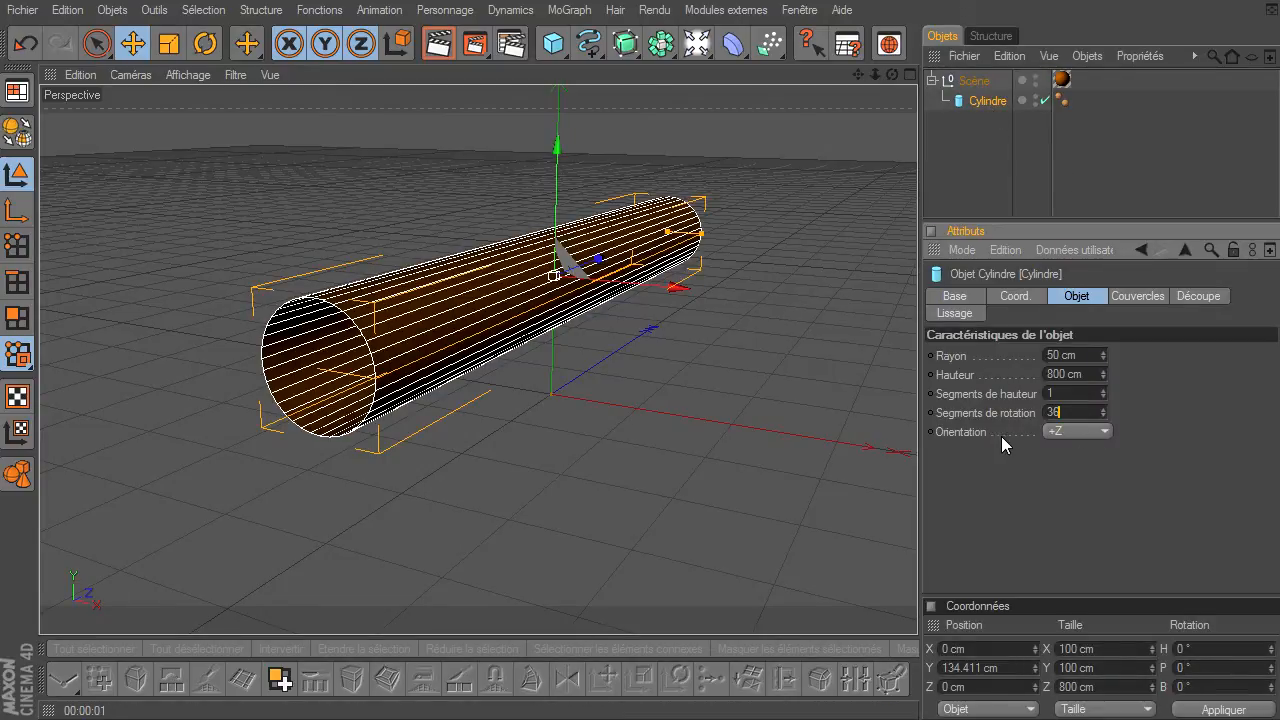
{"action": "right_click", "coordinate": [981, 102]}
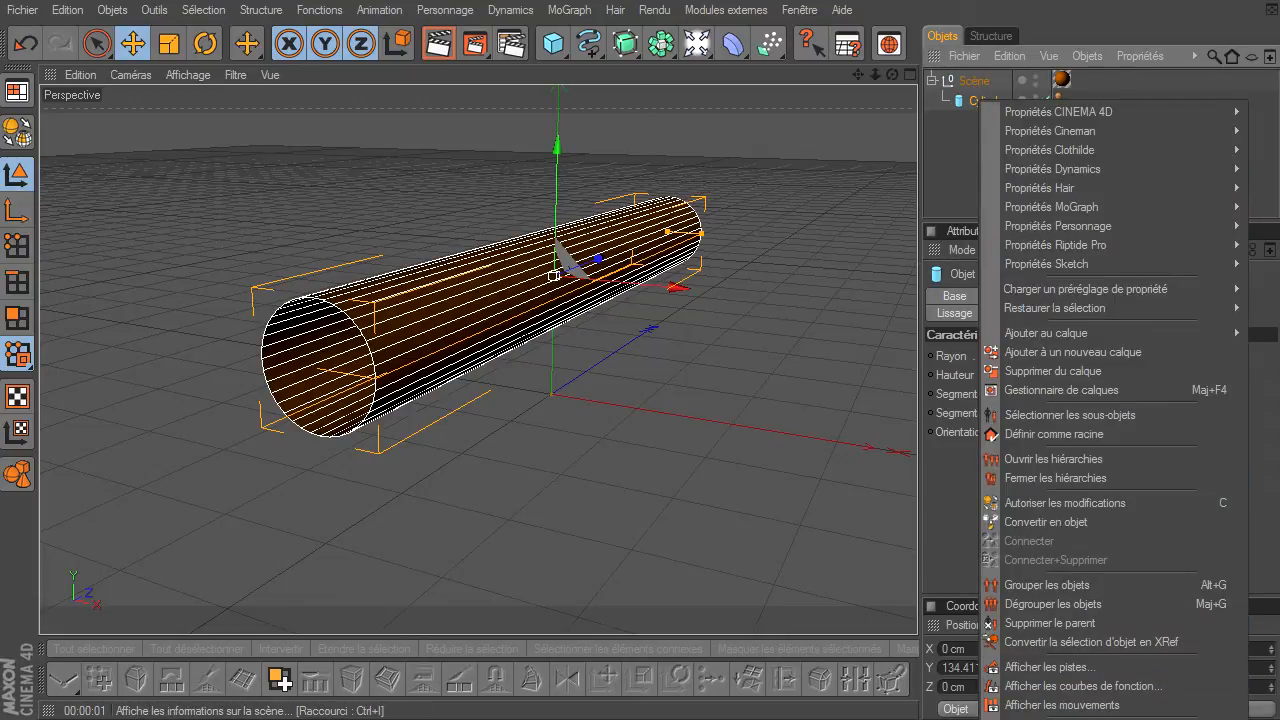
{"action": "left_click", "coordinate": [1058, 716]}
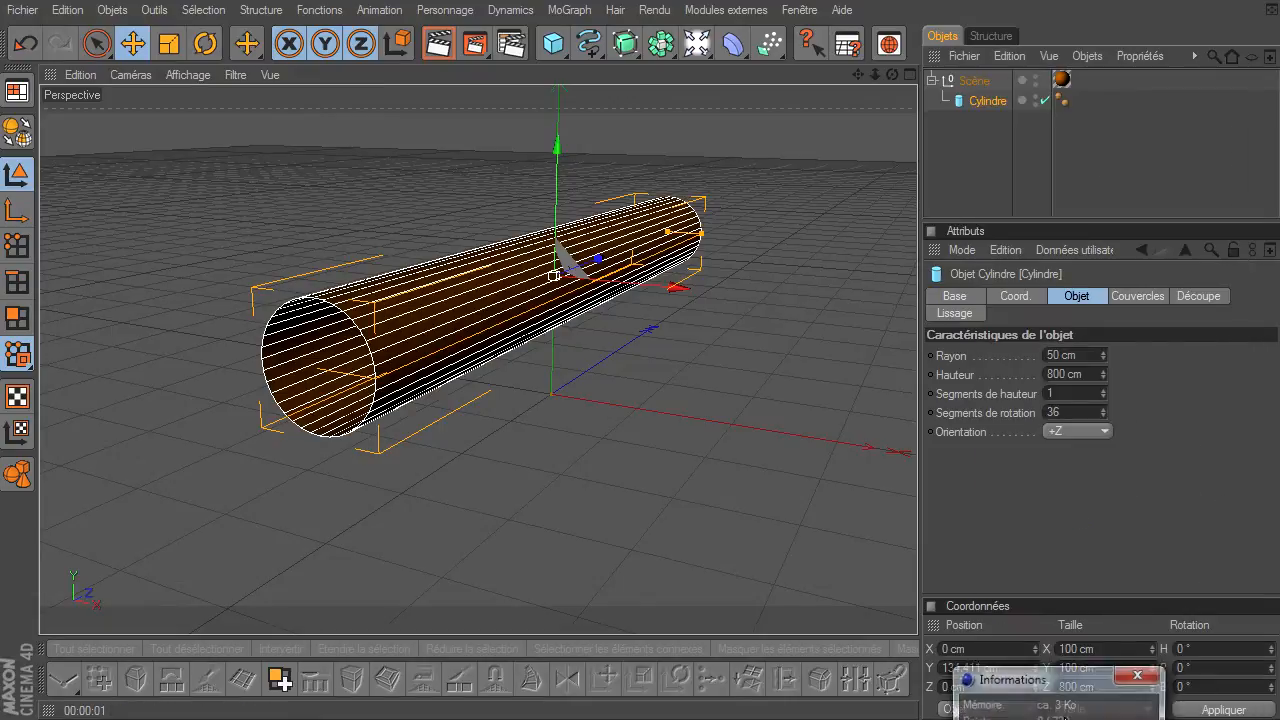
{"action": "left_click_drag", "start_coordinate": [1019, 676], "coordinate": [685, 177]}
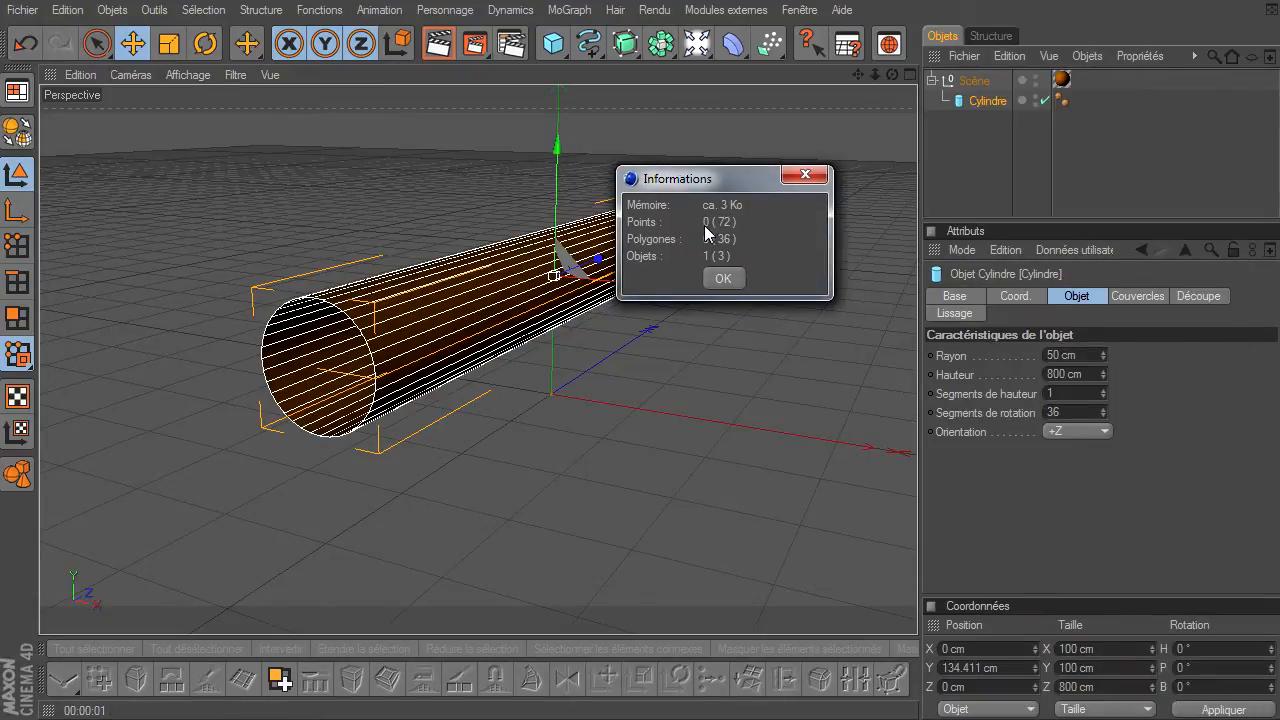
{"action": "left_click", "coordinate": [726, 278]}
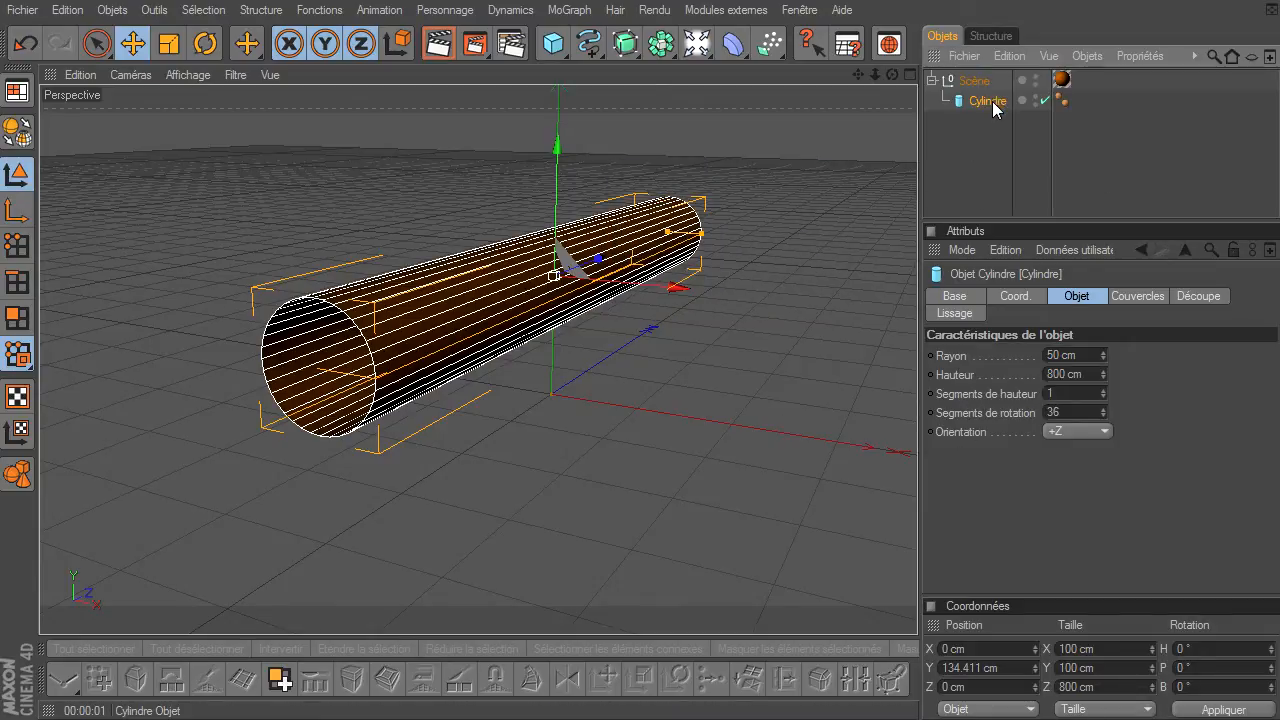
Step: Duplicate the cylinder and move the copy along the X axis to about 191.7 cm, beside the original
{"action": "key", "text": "ctrl+c"}
{"action": "key", "text": "ctrl+v"}
{"action": "left_click_drag", "start_coordinate": [677, 289], "coordinate": [919, 495]}
{"action": "left_click_drag", "start_coordinate": [859, 76], "coordinate": [917, 495]}
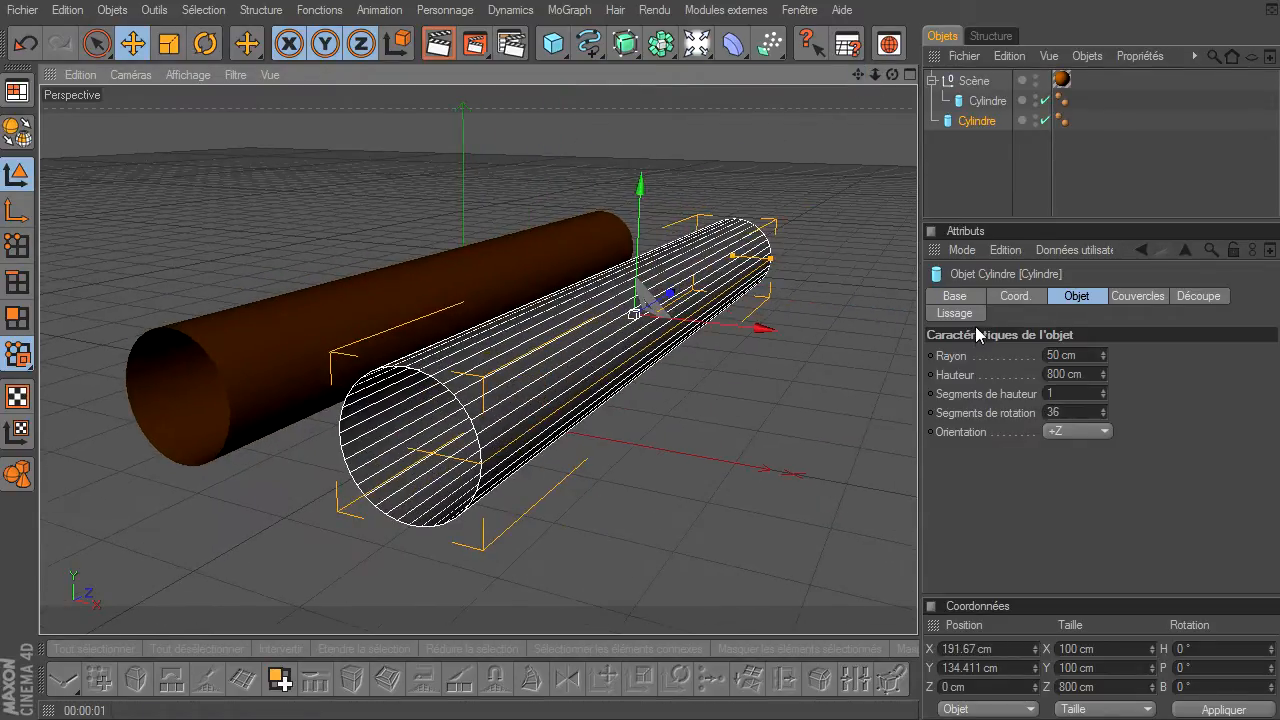
Step: Set the copied cylinder's rotation segments to 12
{"action": "double_click", "coordinate": [1082, 412]}
{"action": "key", "text": "Return"}
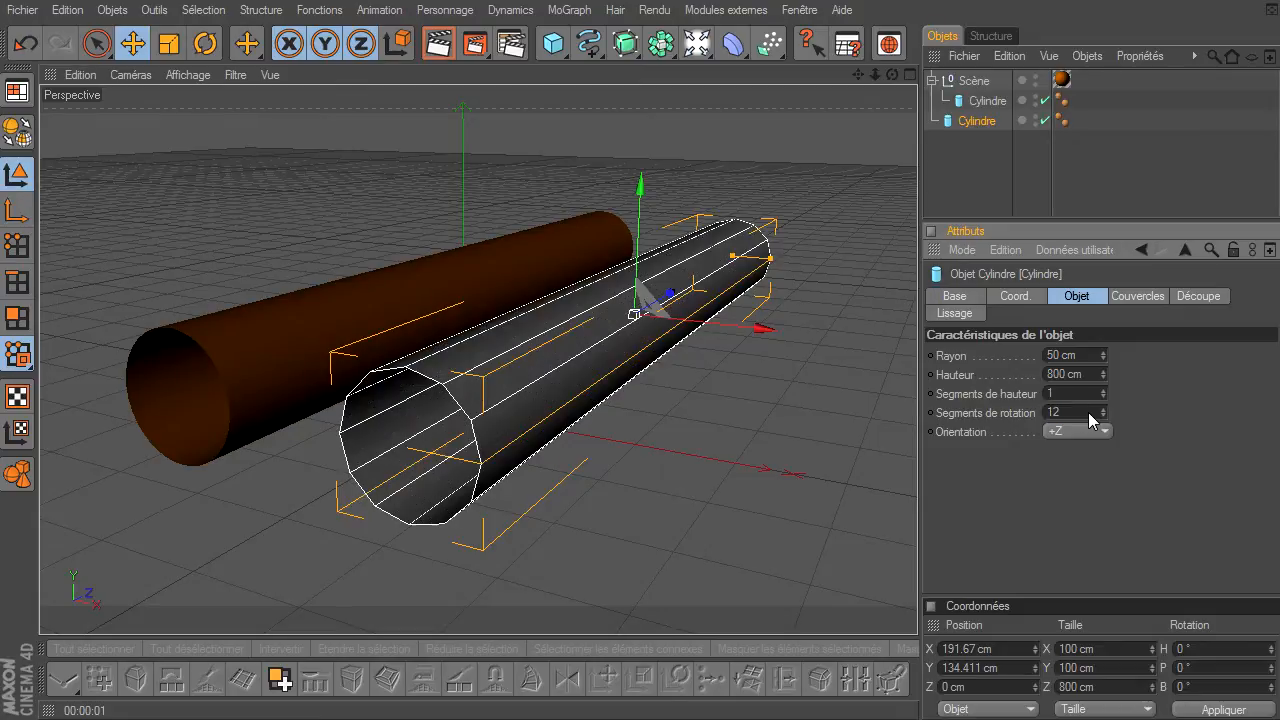
Step: Examine the object information of the 12-segment cylinder copy and render the perspective view to compare both cylinders
{"action": "right_click", "coordinate": [993, 128]}
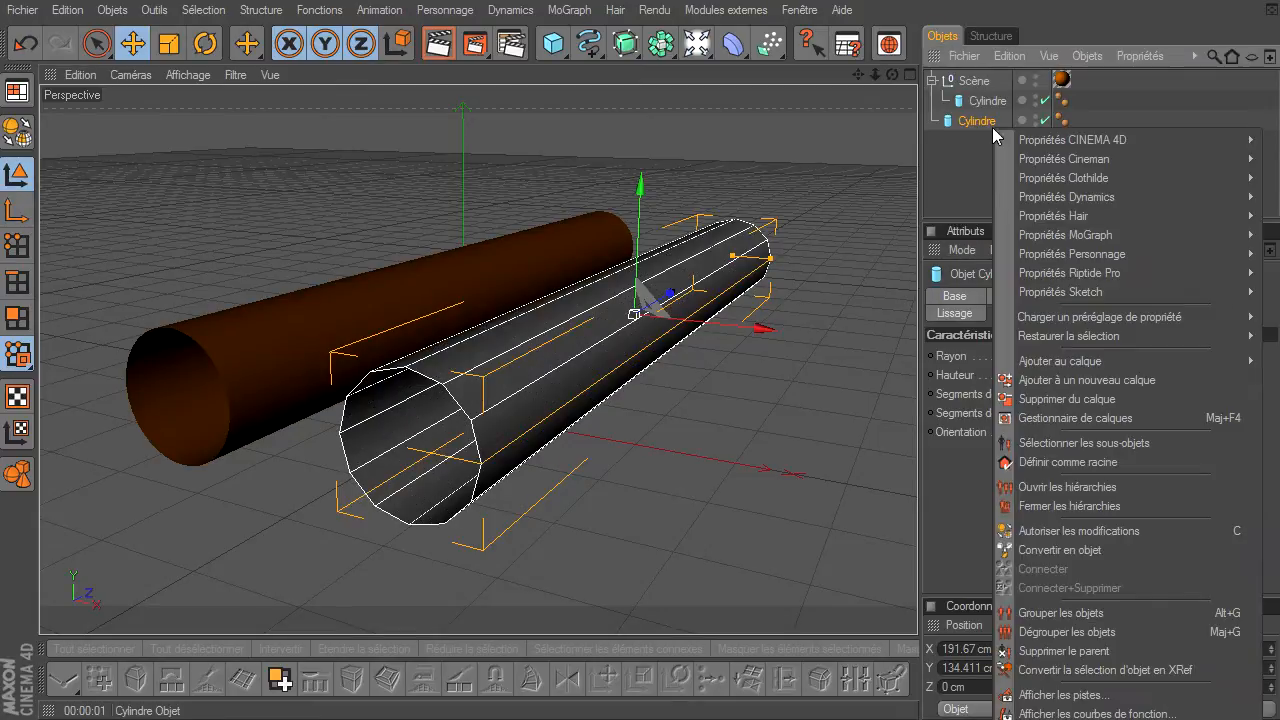
{"action": "left_click", "coordinate": [1060, 706]}
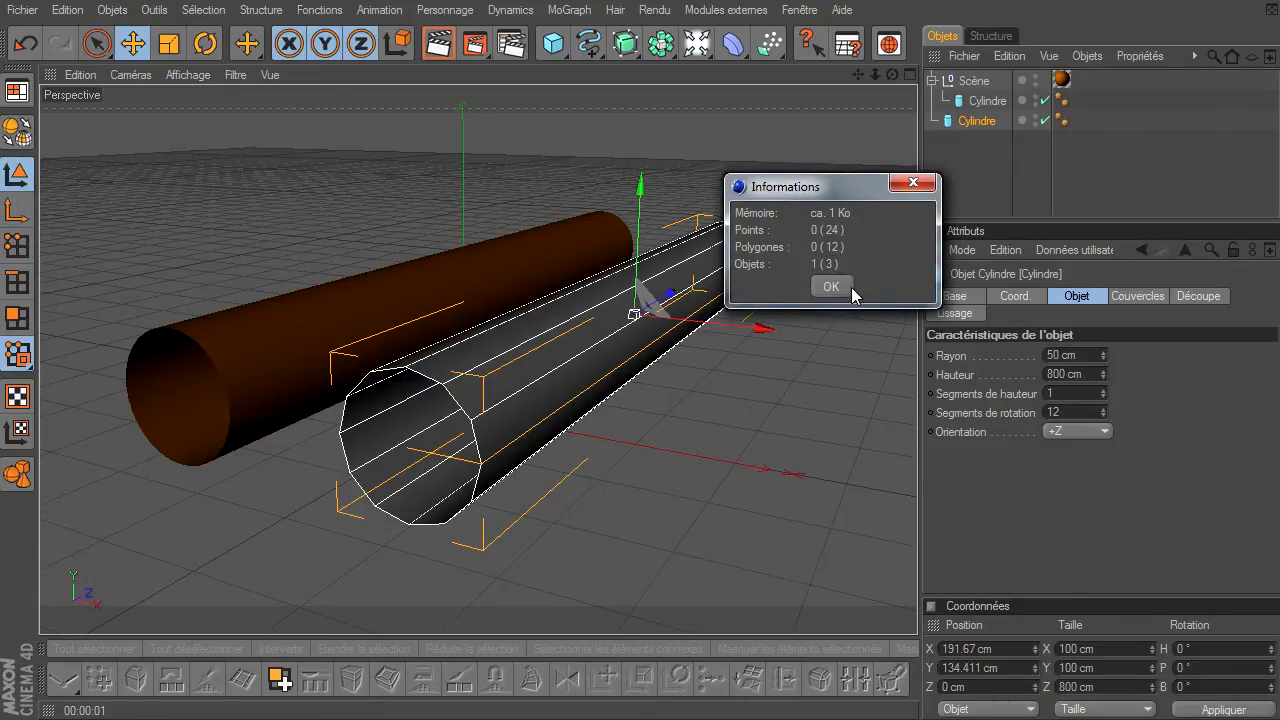
{"action": "left_click", "coordinate": [849, 287]}
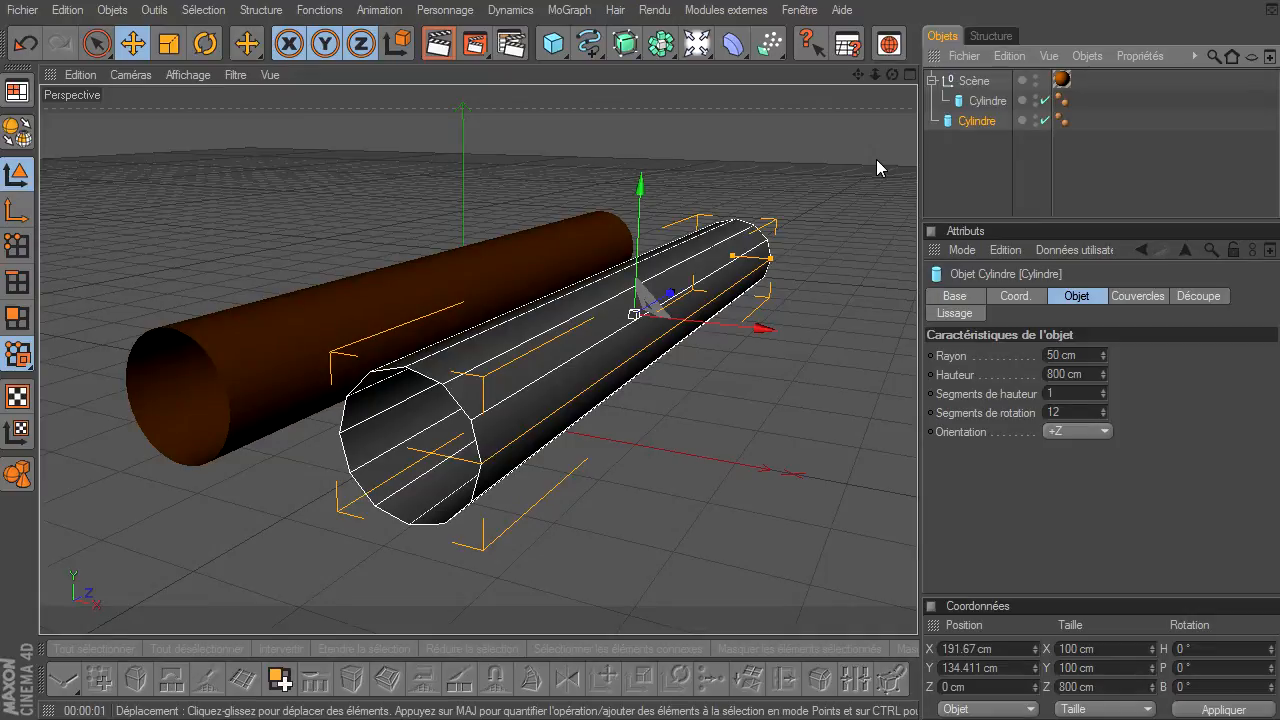
{"action": "left_click", "coordinate": [440, 44]}
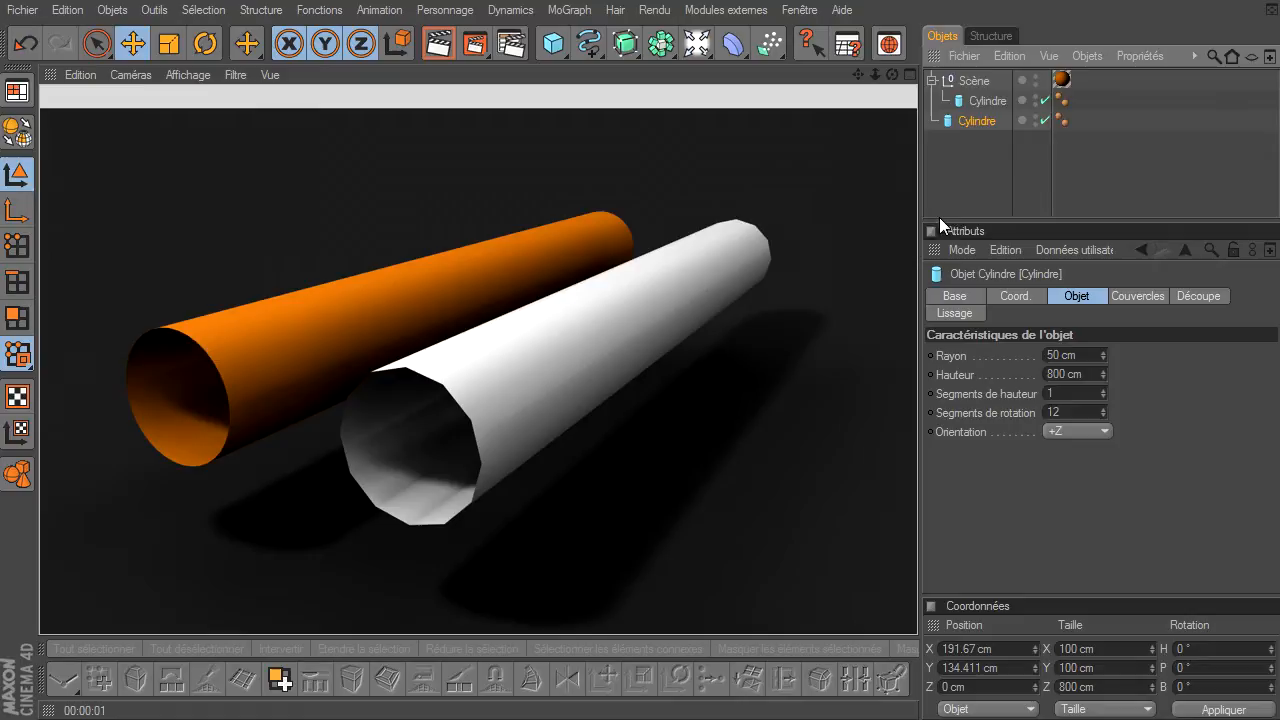
{"action": "left_click", "coordinate": [961, 175]}
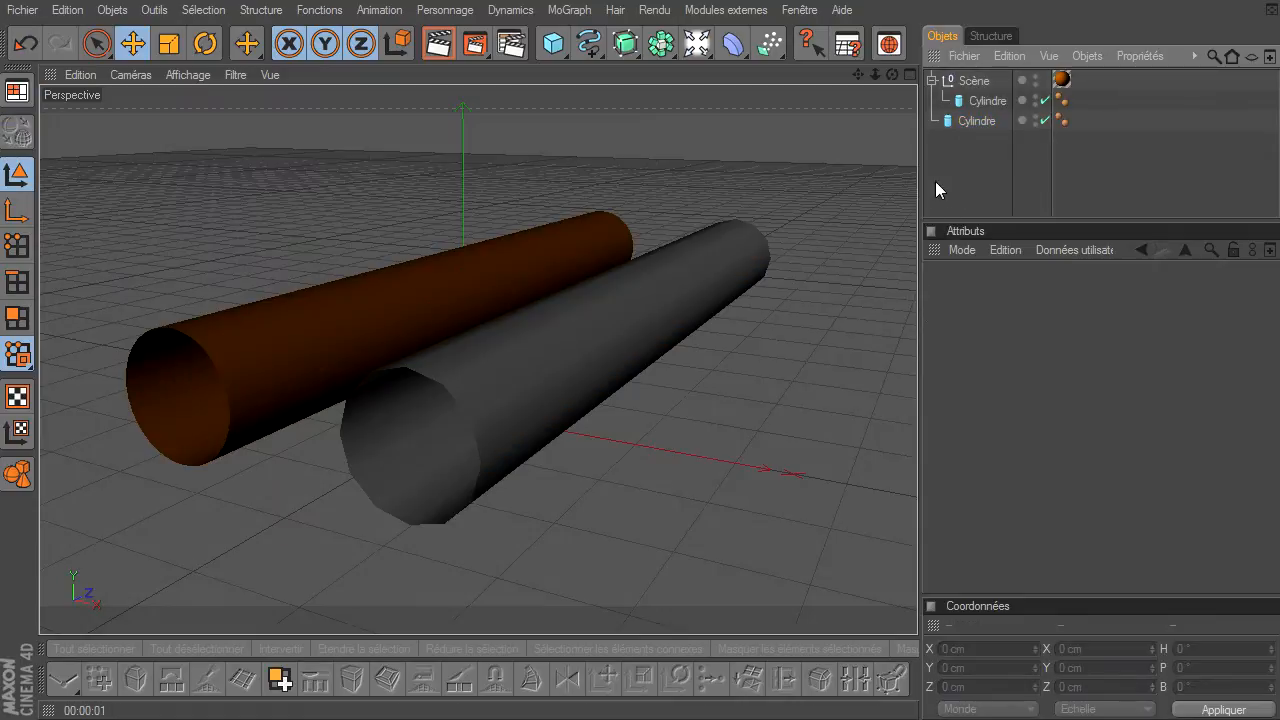
Step: Add a Hyper NURBS object and place the 12-segment cylinder copy inside it
{"action": "left_click", "coordinate": [625, 43]}
{"action": "left_click_drag", "start_coordinate": [1006, 148], "coordinate": [995, 80]}
{"action": "left_click", "coordinate": [984, 192]}
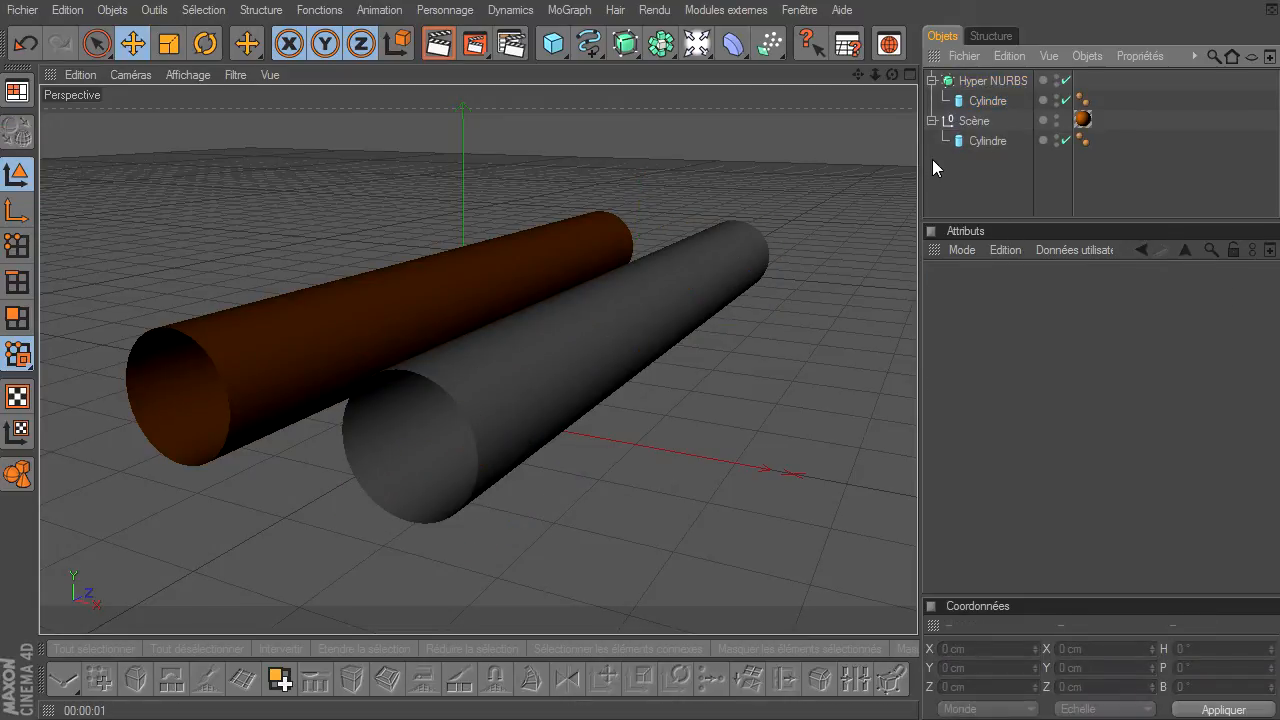
Step: Show the object information for the Hyper NURBS, examine its point and polygon counts, and close it
{"action": "right_click", "coordinate": [995, 81]}
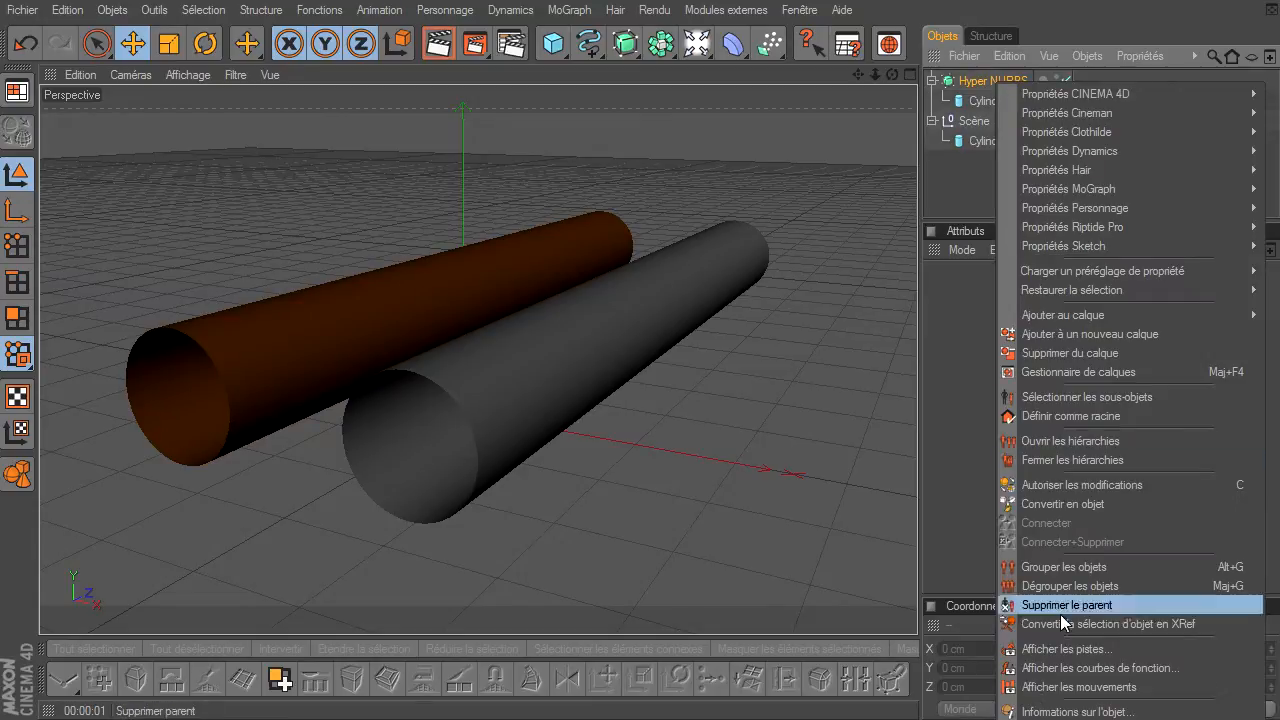
{"action": "left_click", "coordinate": [1045, 712]}
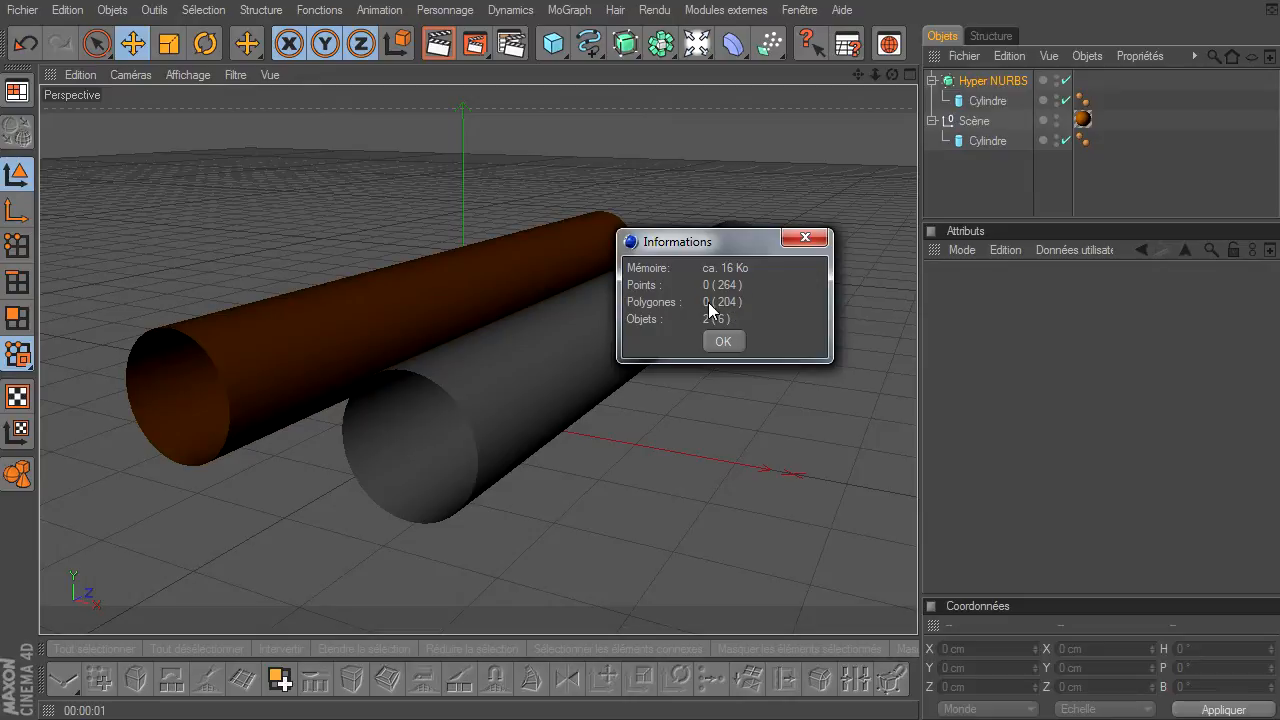
{"action": "left_click", "coordinate": [724, 342]}
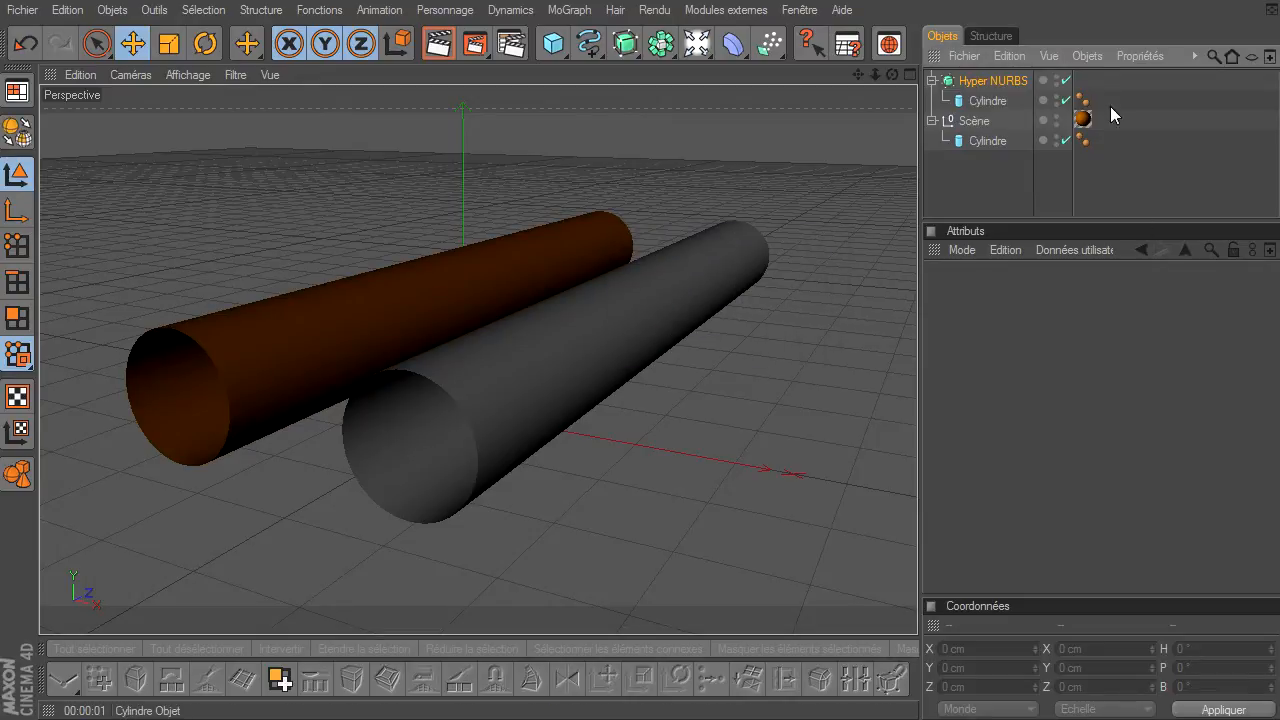
Step: Set the Hyper NURBS view and render subdivisions to 1 and re-examine its point and polygon counts
{"action": "left_click", "coordinate": [1023, 81]}
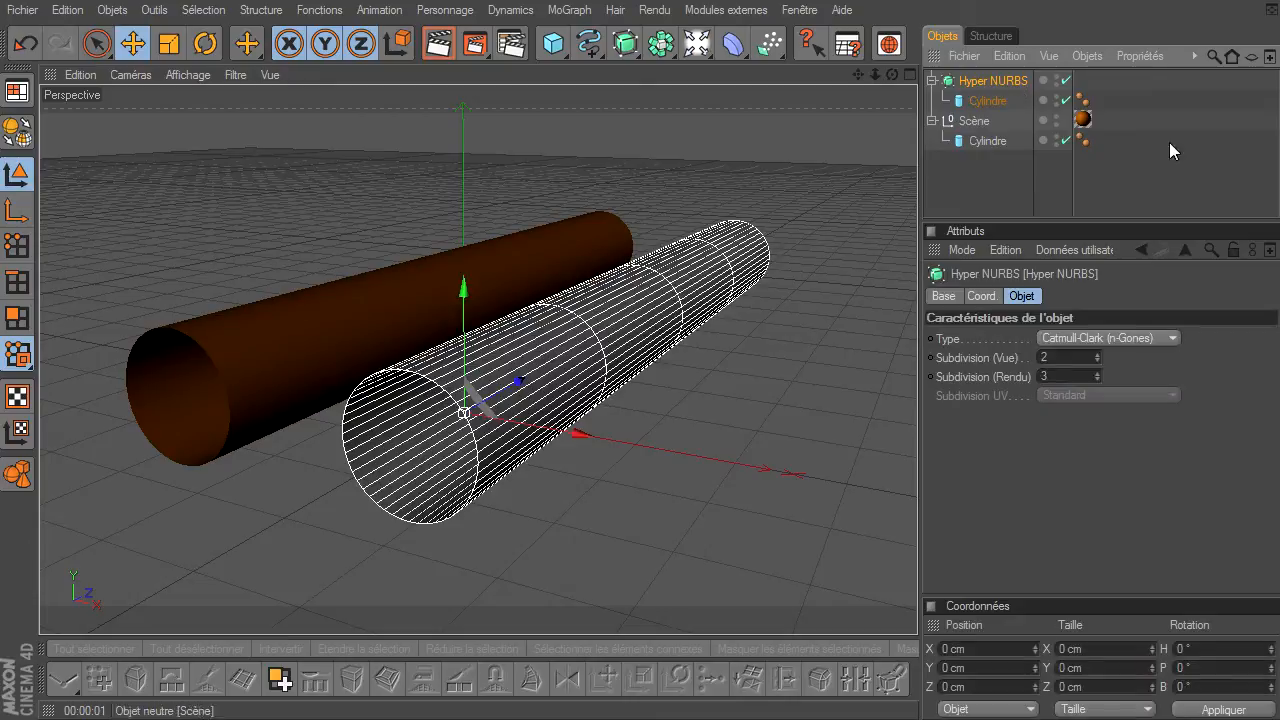
{"action": "left_click", "coordinate": [1098, 361]}
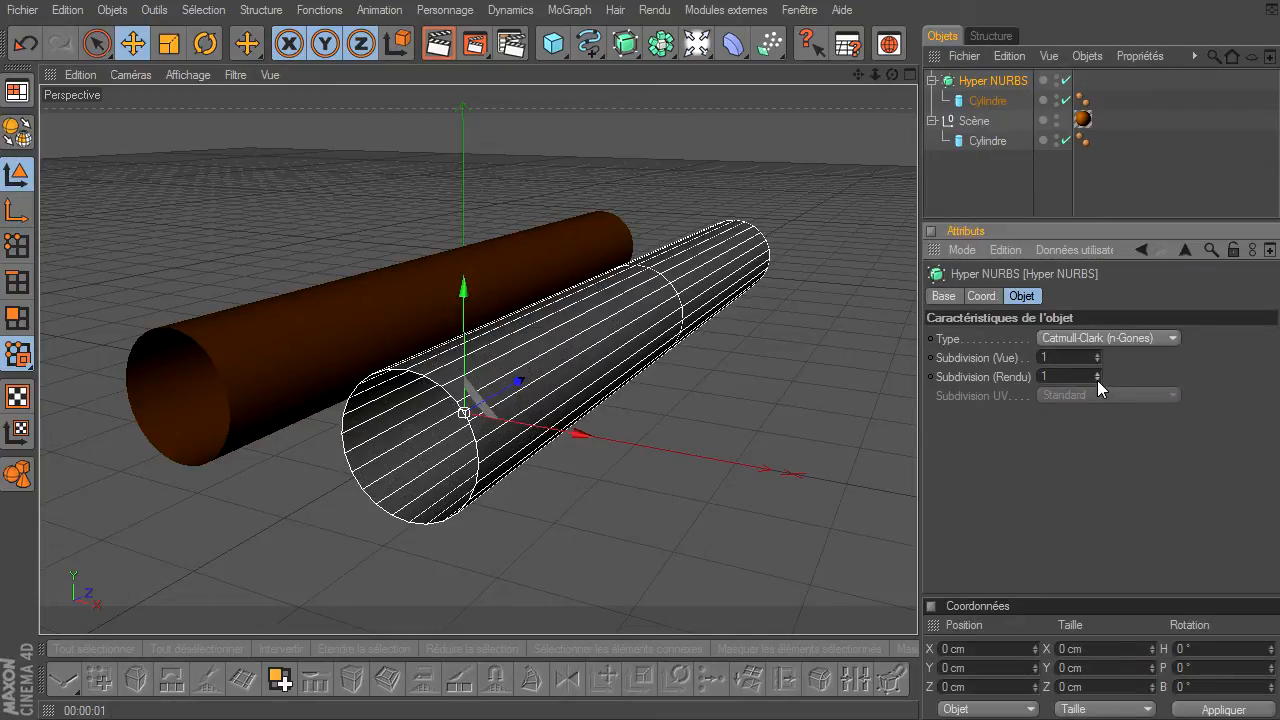
{"action": "right_click", "coordinate": [985, 84]}
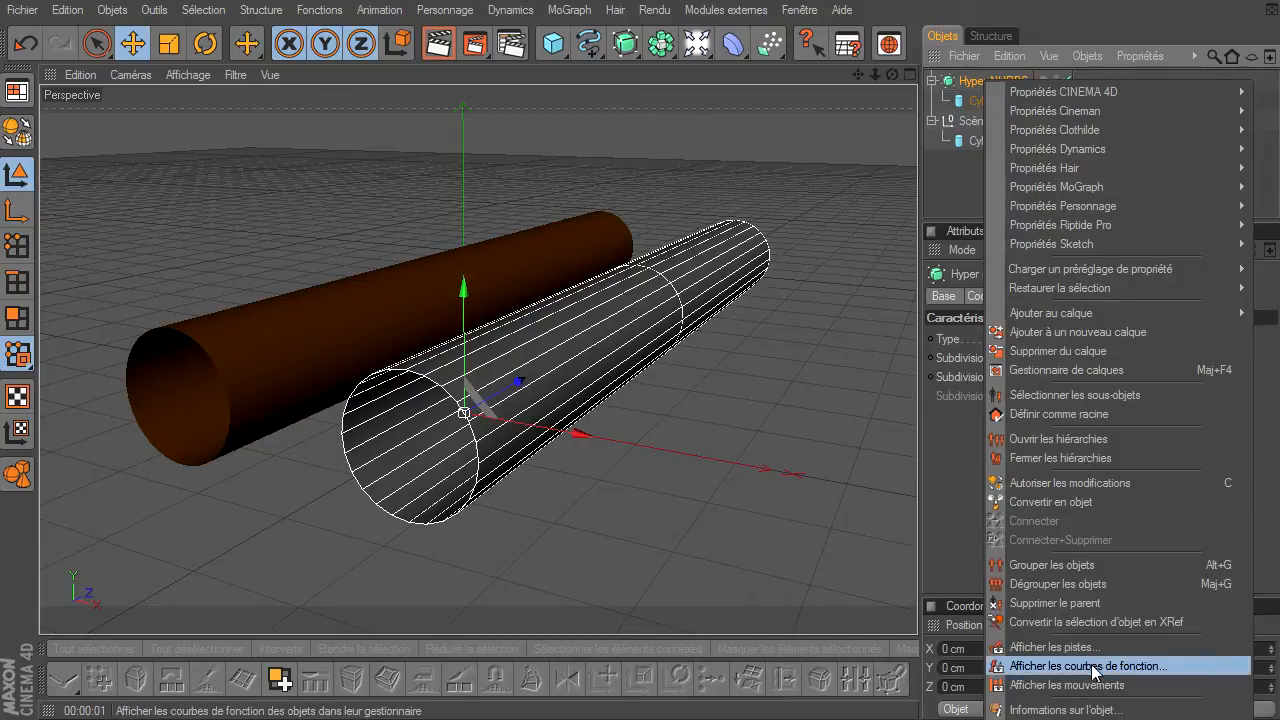
{"action": "left_click", "coordinate": [1060, 709]}
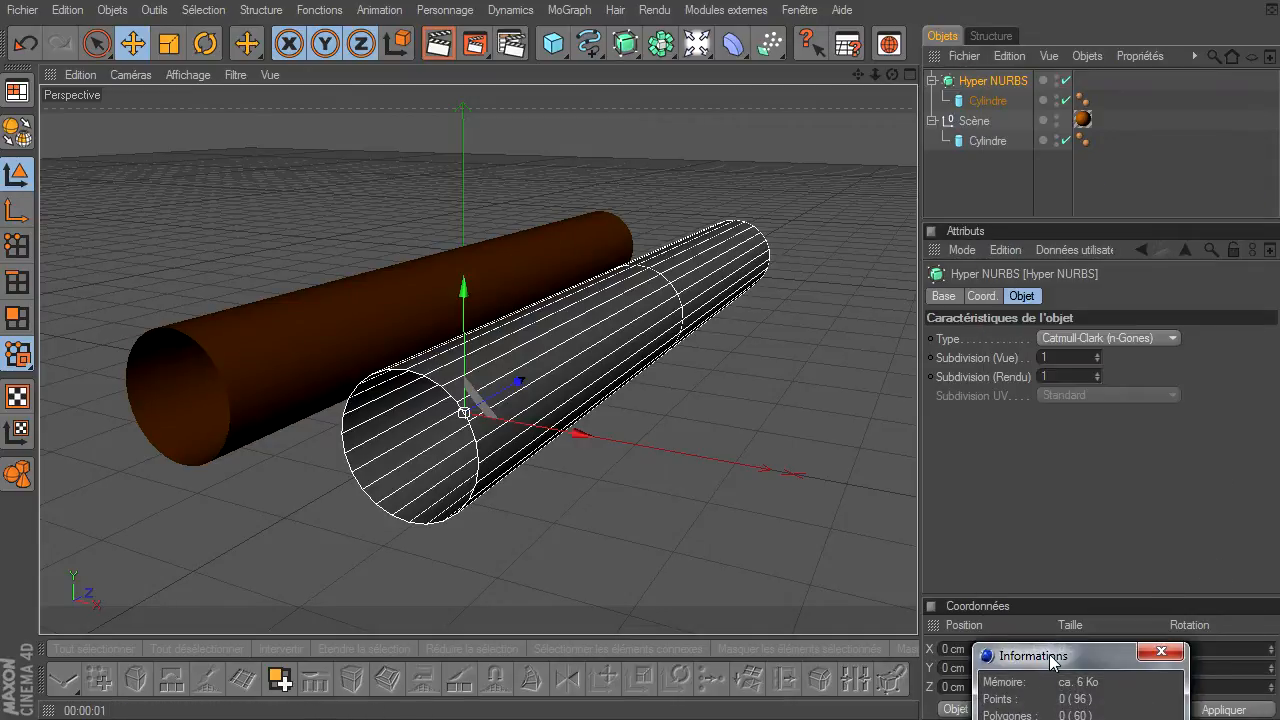
{"action": "left_click_drag", "start_coordinate": [1053, 660], "coordinate": [782, 270]}
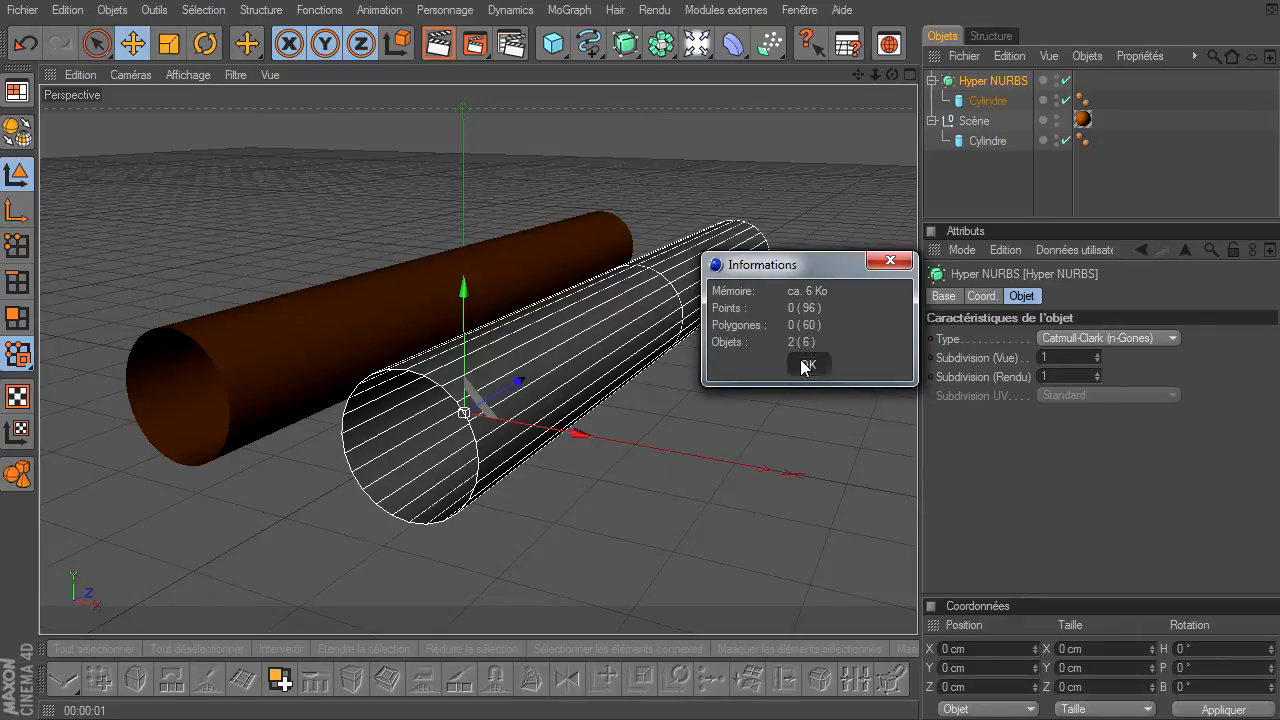
{"action": "left_click", "coordinate": [806, 365]}
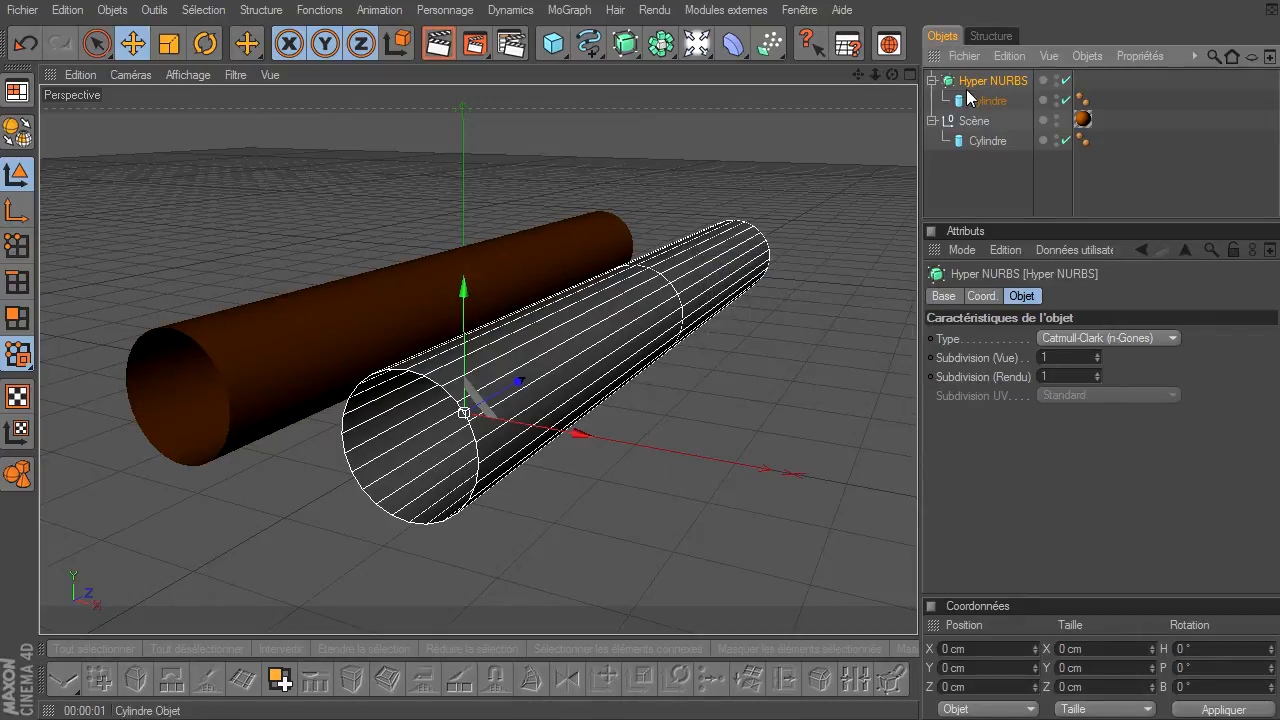
{"action": "left_click", "coordinate": [999, 186]}
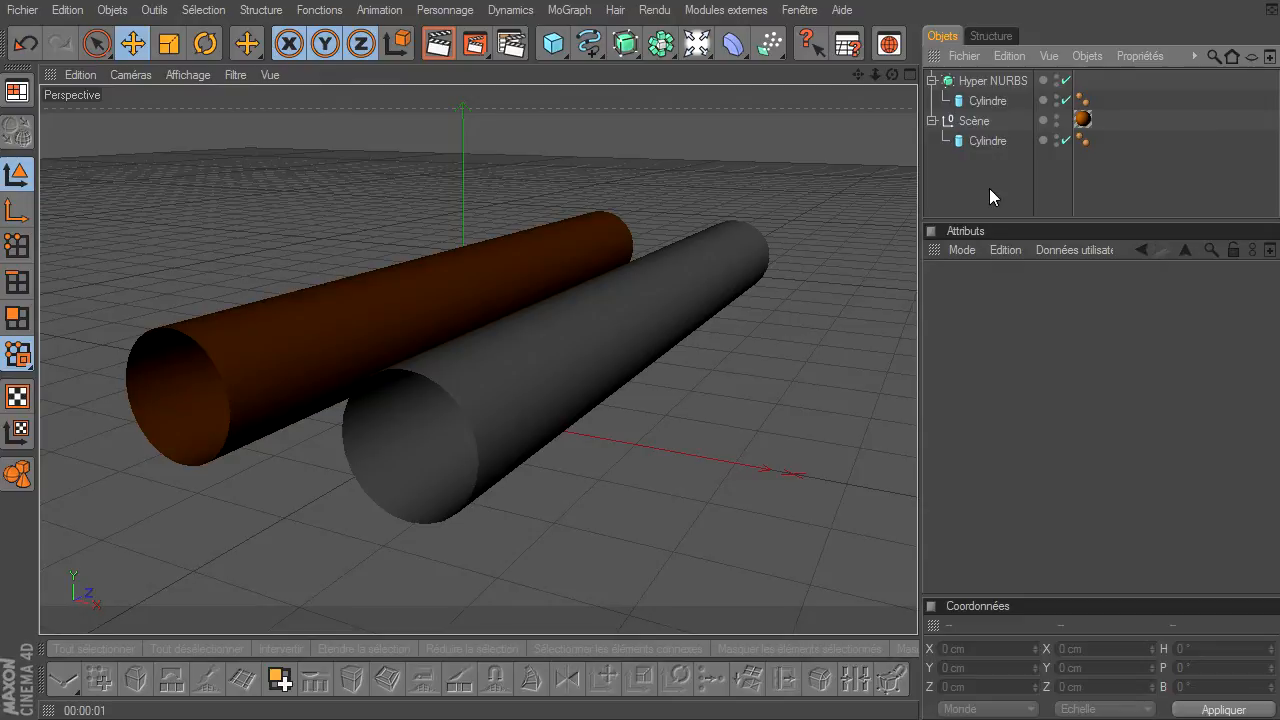
Step: Delete the Hyper NURBS together with the cylinder copy inside it
{"action": "left_click", "coordinate": [548, 420]}
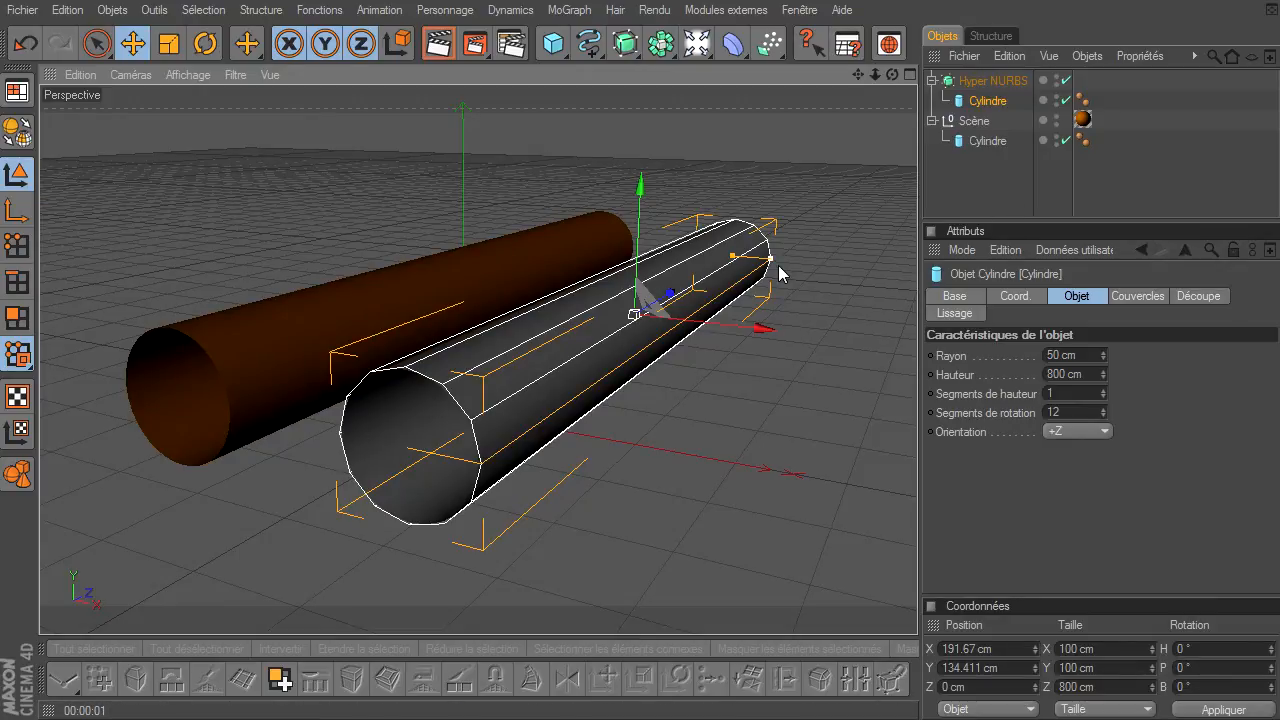
{"action": "left_click", "coordinate": [993, 81]}
{"action": "key", "text": "Delete"}
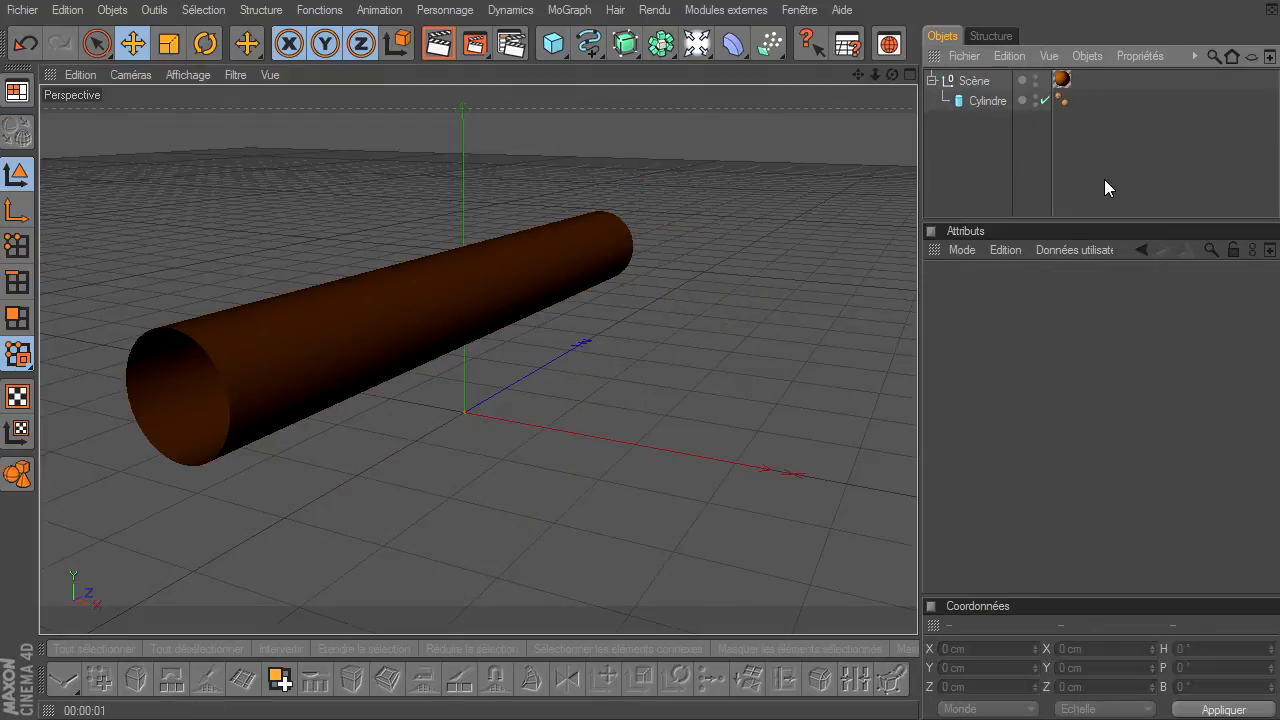
Step: Convert the remaining 36-segment cylinder into an editable polygon object
{"action": "left_click", "coordinate": [999, 104]}
{"action": "left_click_drag", "start_coordinate": [857, 75], "coordinate": [894, 86]}
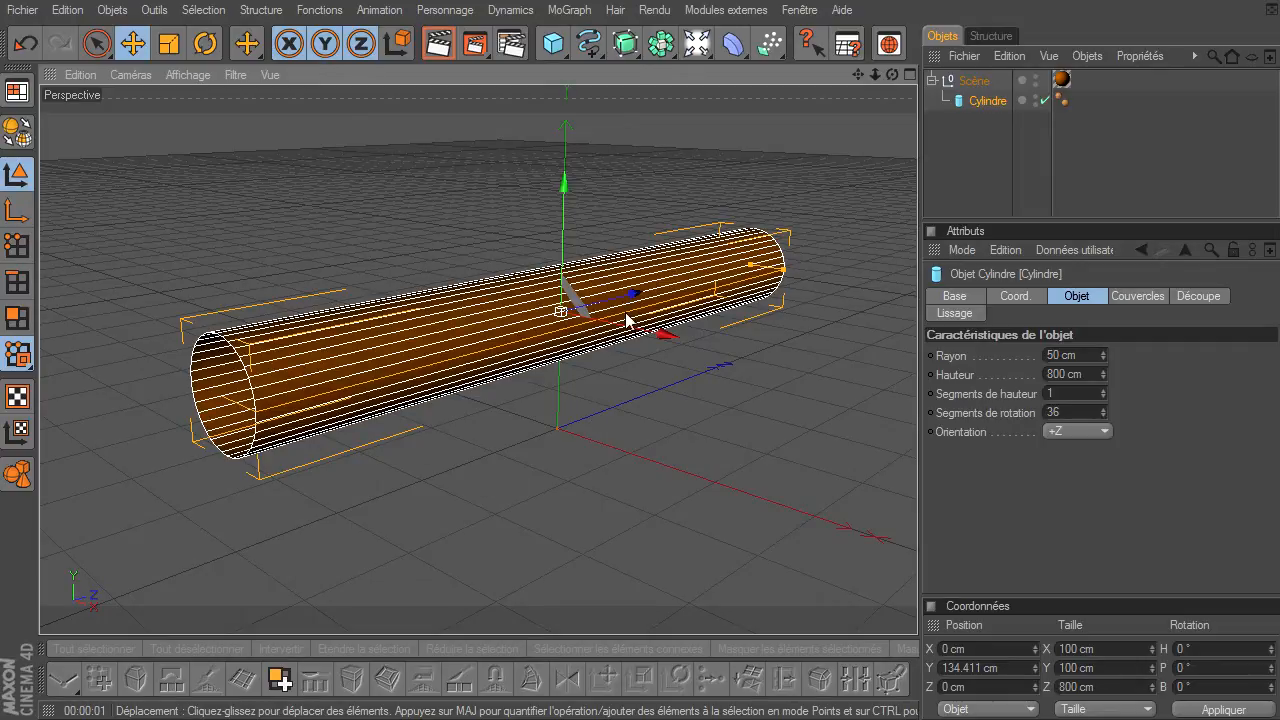
{"action": "left_click", "coordinate": [523, 540]}
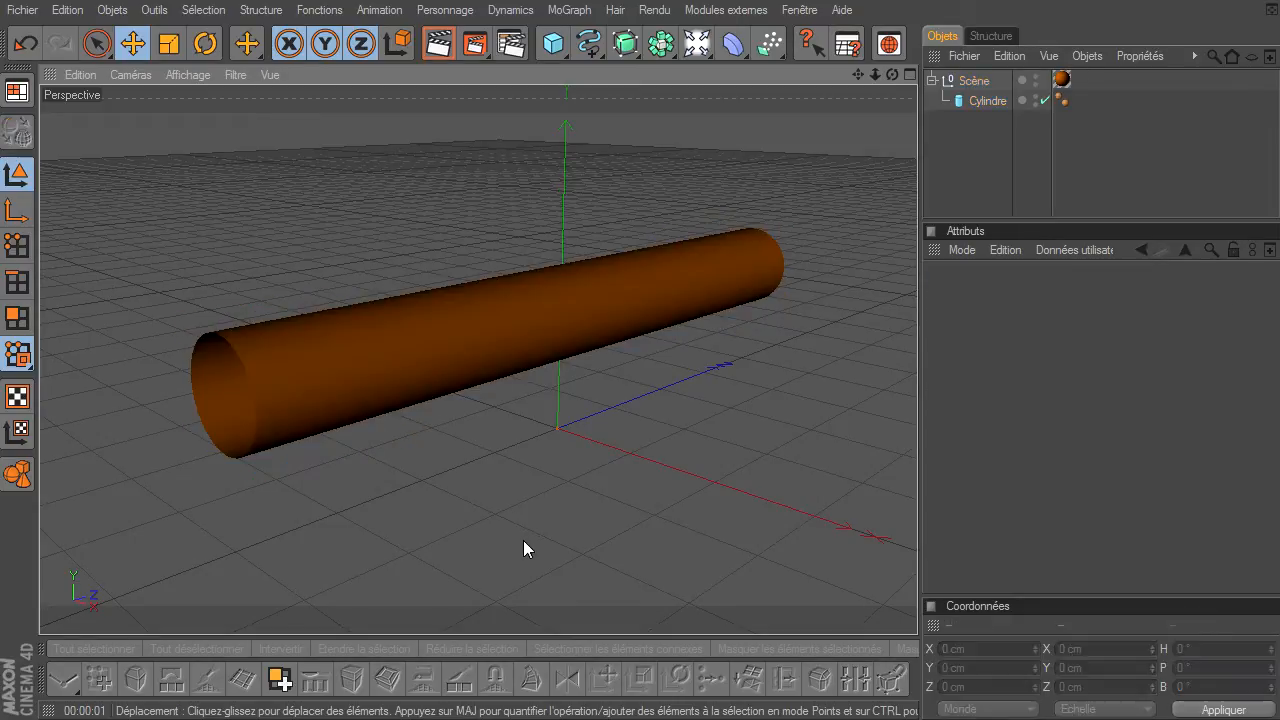
{"action": "left_click", "coordinate": [975, 100]}
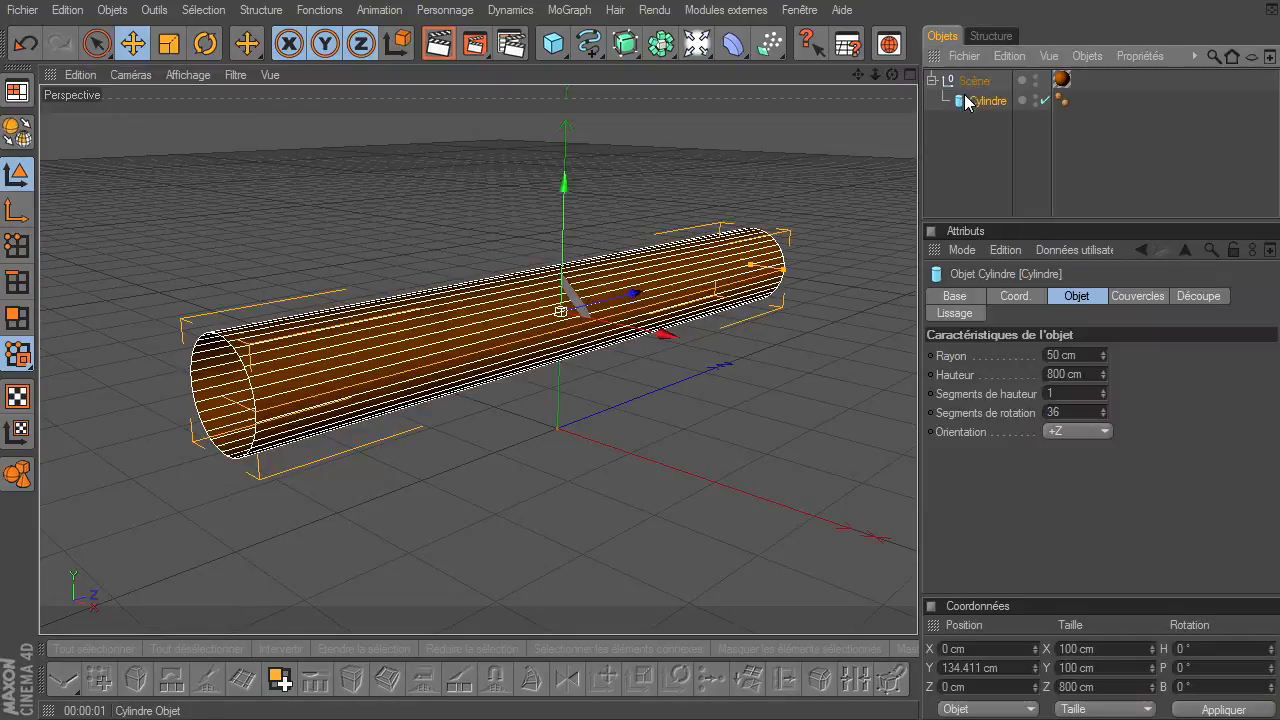
{"action": "left_click", "coordinate": [16, 132]}
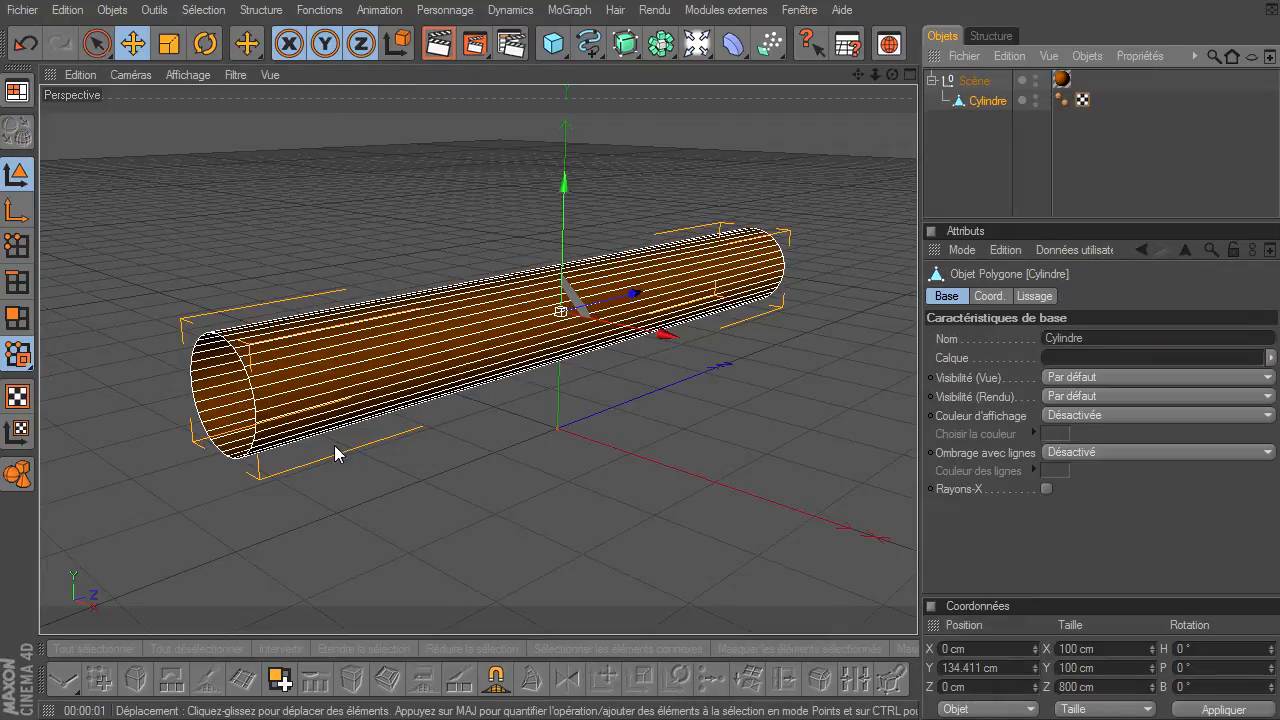
Step: In polygon mode, cut two closely spaced loops around the cylinder near its front end using the Knife in Boucle mode
{"action": "left_click", "coordinate": [18, 320]}
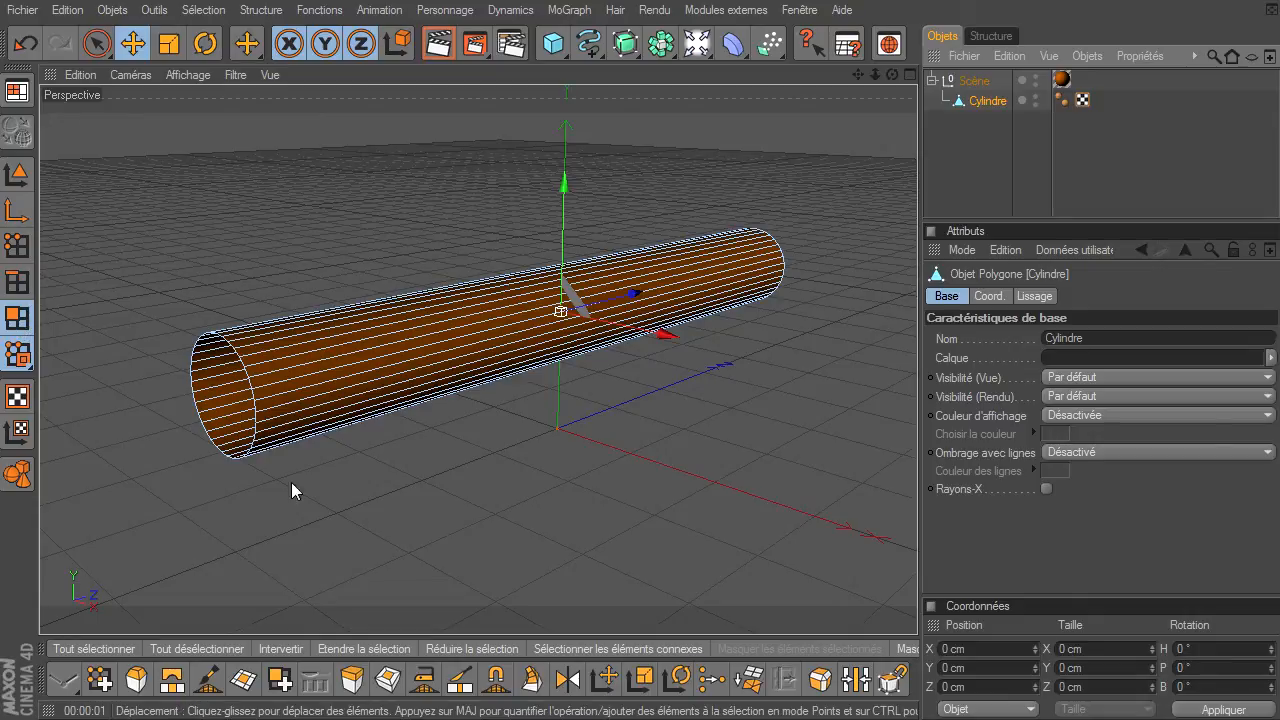
{"action": "left_click", "coordinate": [459, 688]}
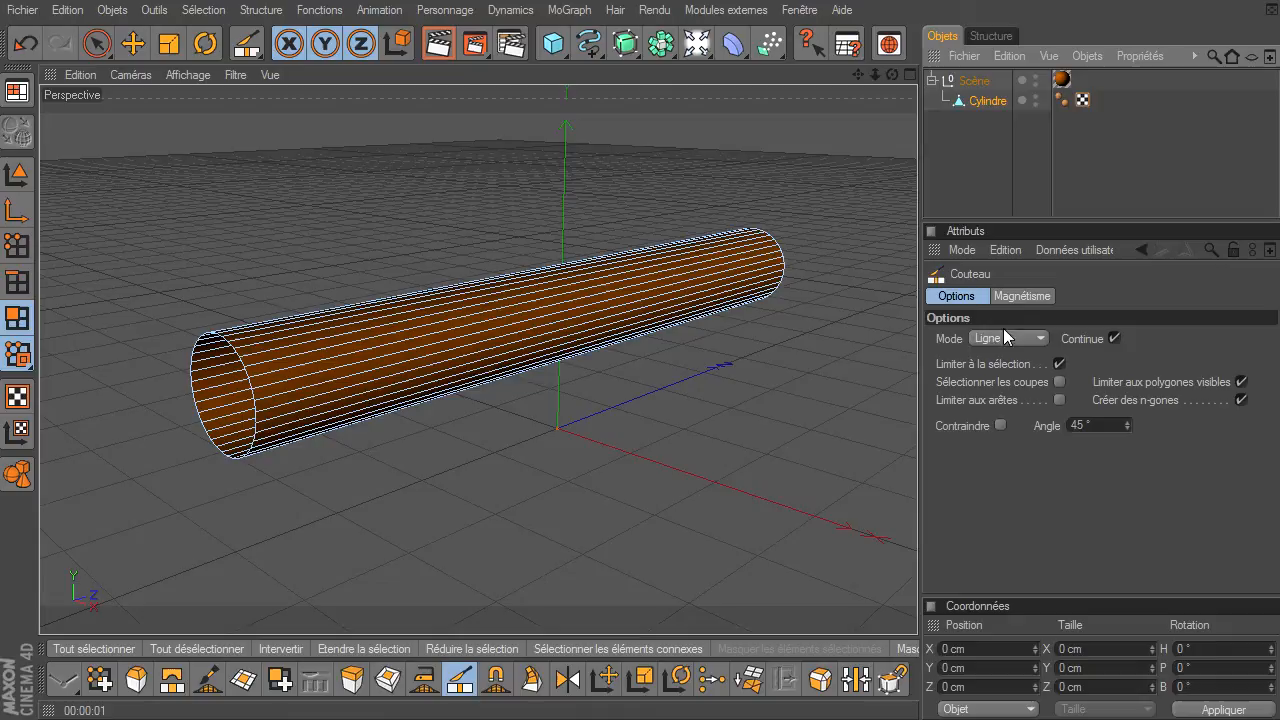
{"action": "left_click", "coordinate": [1006, 338]}
{"action": "left_click", "coordinate": [995, 415]}
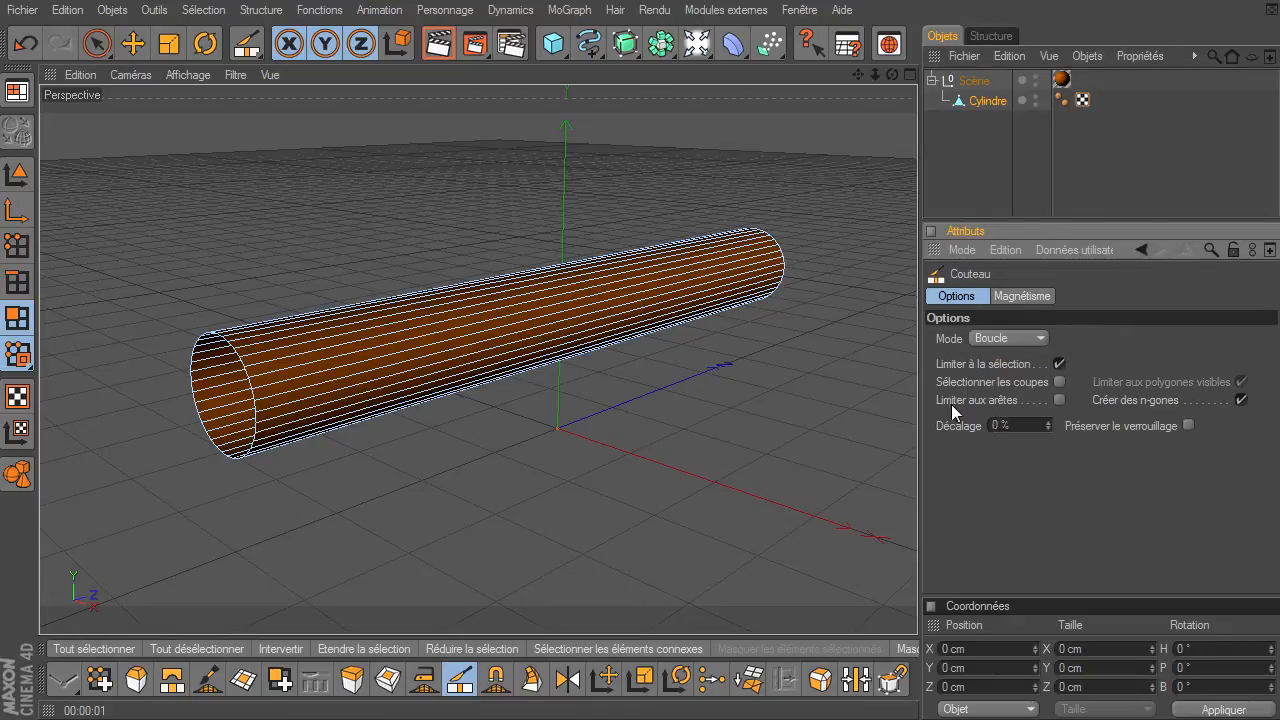
{"action": "scroll", "coordinate": [408, 362], "scroll_direction": "up", "scroll_amount": 1}
{"action": "scroll", "coordinate": [408, 368], "scroll_direction": "up", "scroll_amount": 1}
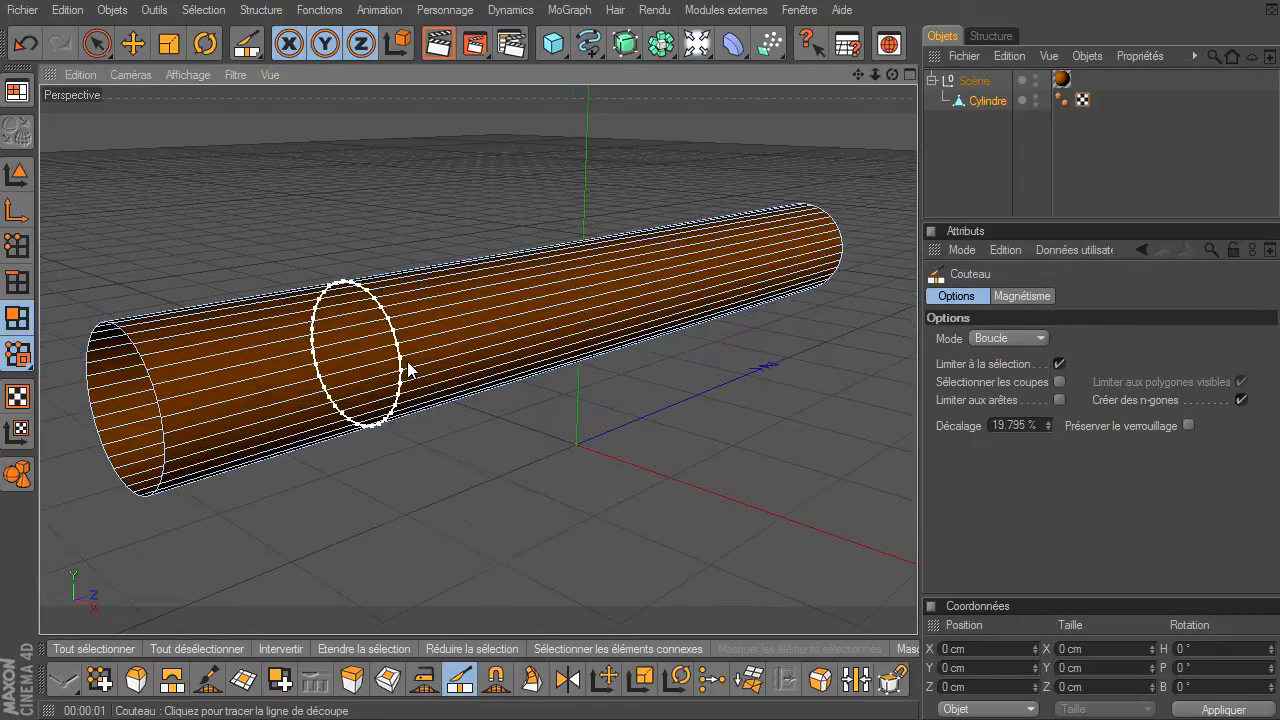
{"action": "left_click", "coordinate": [322, 407]}
{"action": "left_click", "coordinate": [336, 400]}
{"action": "left_click_drag", "start_coordinate": [855, 76], "coordinate": [765, 154]}
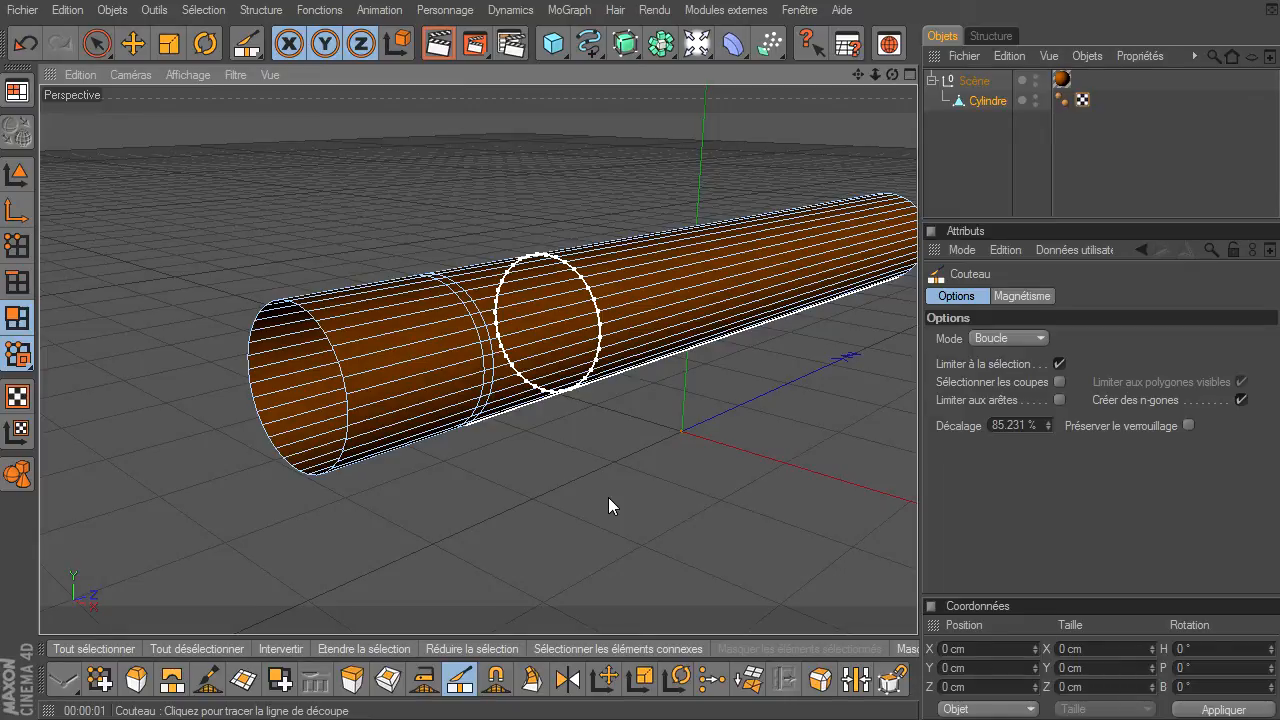
Step: Loop-select the cut edge nearer the cylinder's front end, scale it uniformly to about 110 cm across, and deselect it
{"action": "left_click", "coordinate": [16, 283]}
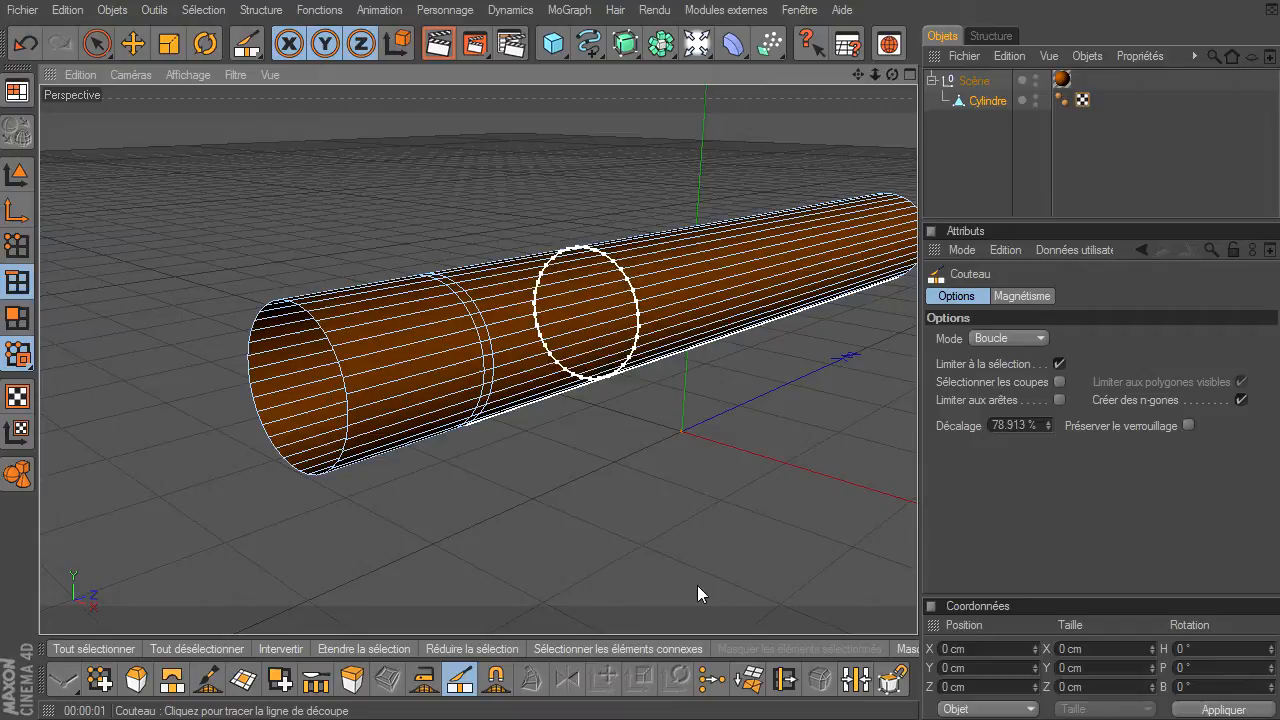
{"action": "key", "text": "u"}
{"action": "key", "text": "l"}
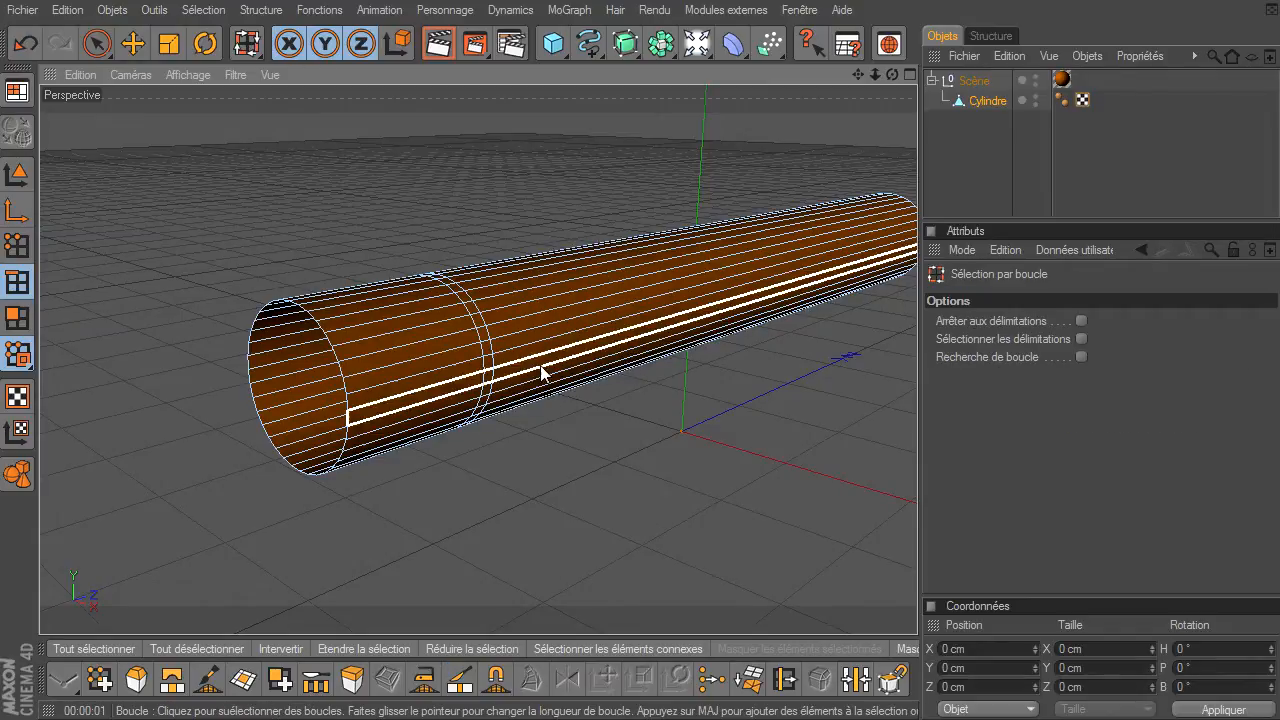
{"action": "left_click", "coordinate": [482, 350]}
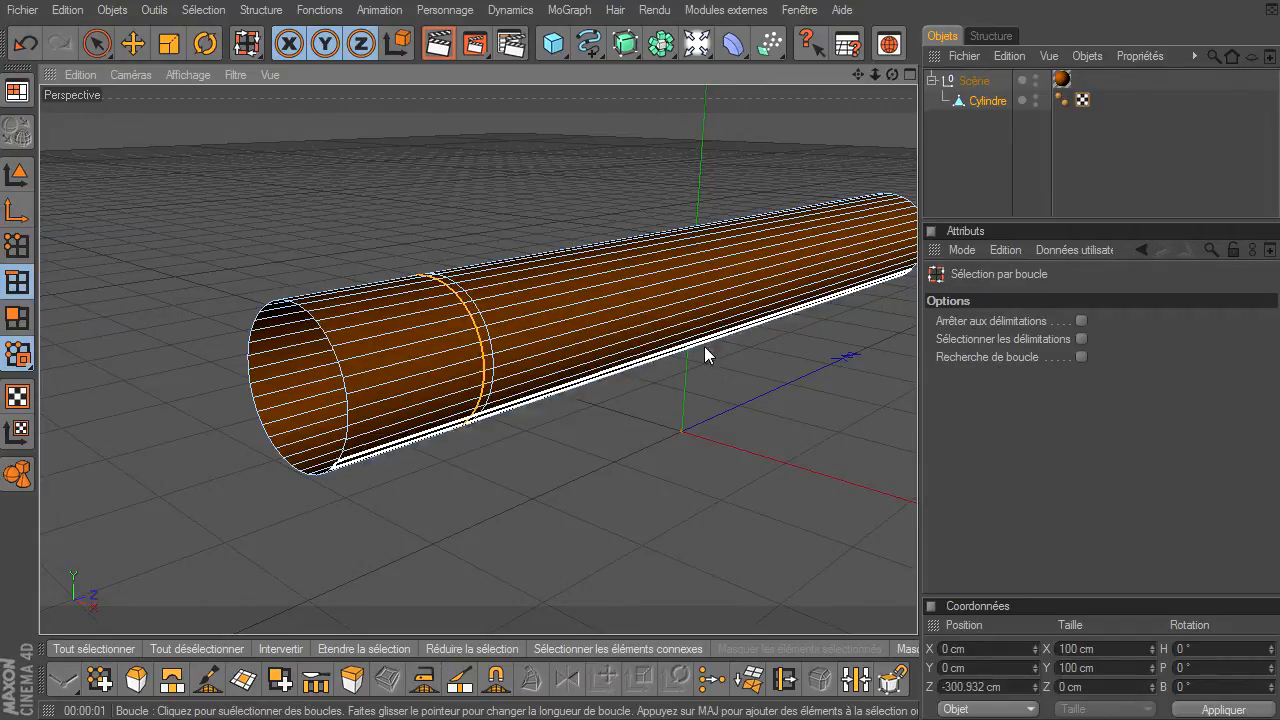
{"action": "left_click", "coordinate": [172, 45]}
{"action": "left_click_drag", "start_coordinate": [917, 495], "coordinate": [918, 494]}
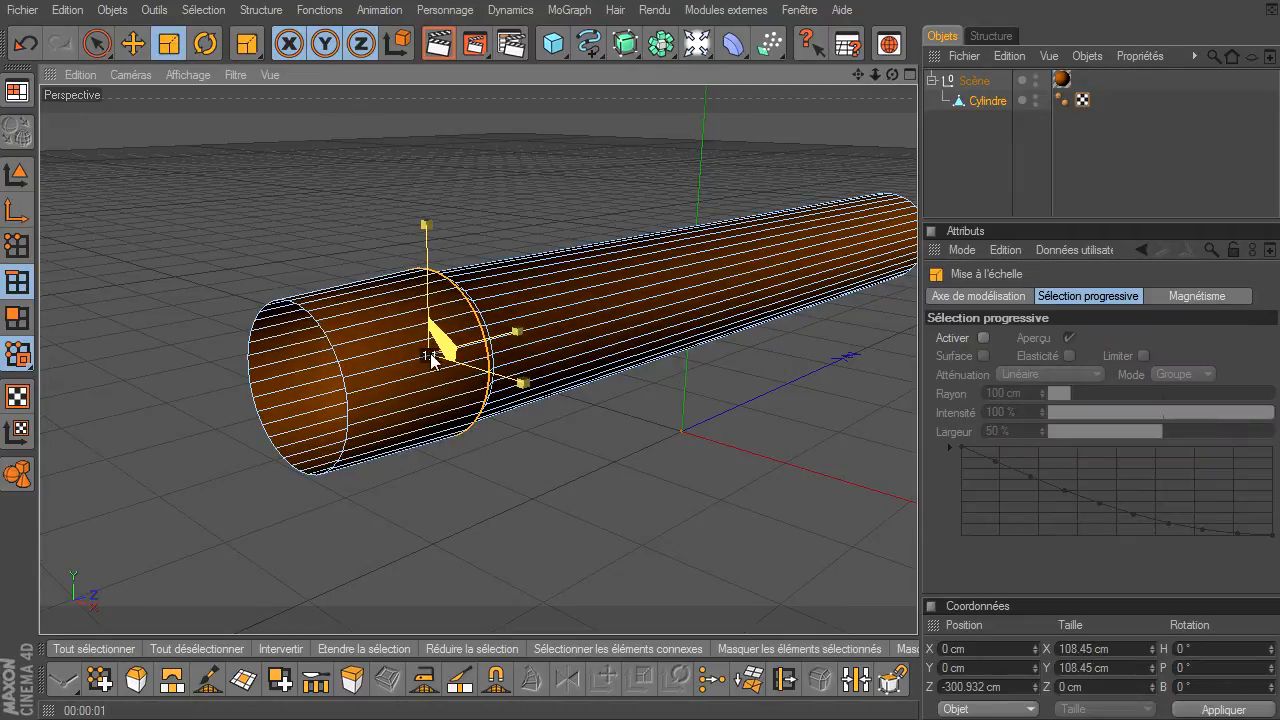
{"action": "left_click_drag", "start_coordinate": [891, 74], "coordinate": [917, 495]}
{"action": "left_click_drag", "start_coordinate": [428, 362], "coordinate": [917, 495]}
{"action": "left_click_drag", "start_coordinate": [891, 74], "coordinate": [917, 495]}
{"action": "left_click", "coordinate": [96, 43]}
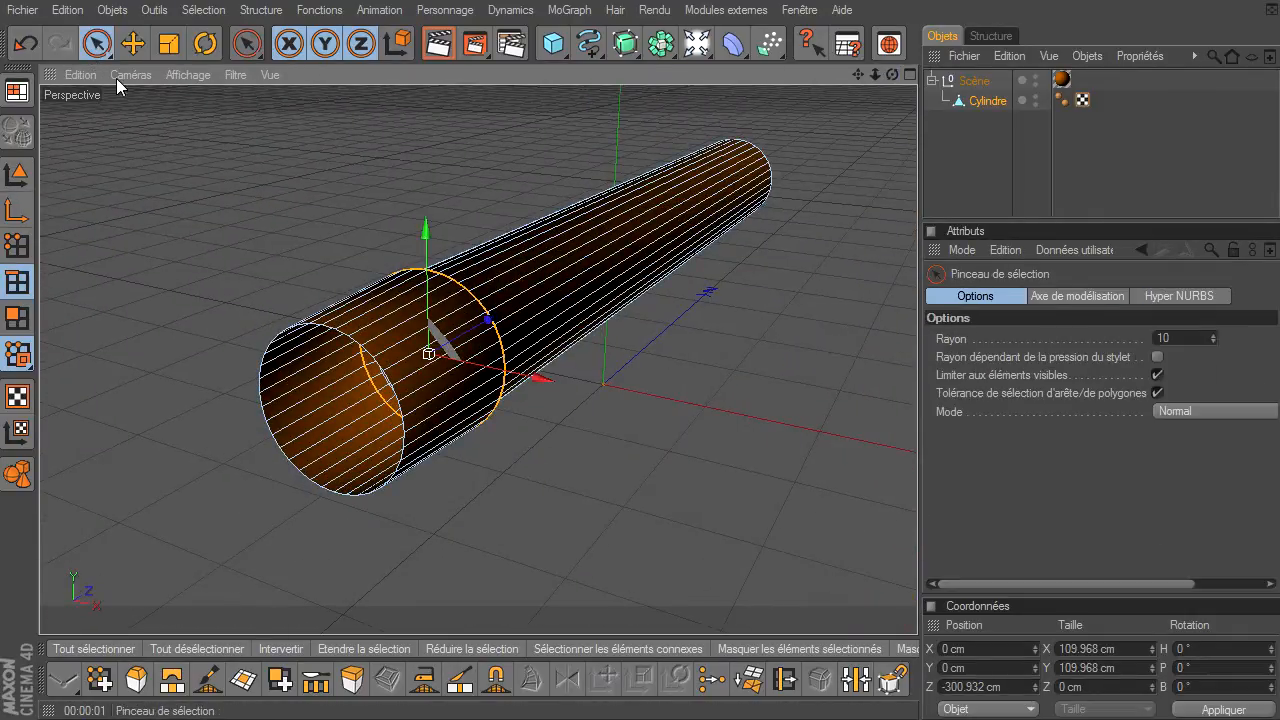
{"action": "left_click", "coordinate": [617, 427]}
{"action": "left_click_drag", "start_coordinate": [257, 363], "coordinate": [263, 362]}
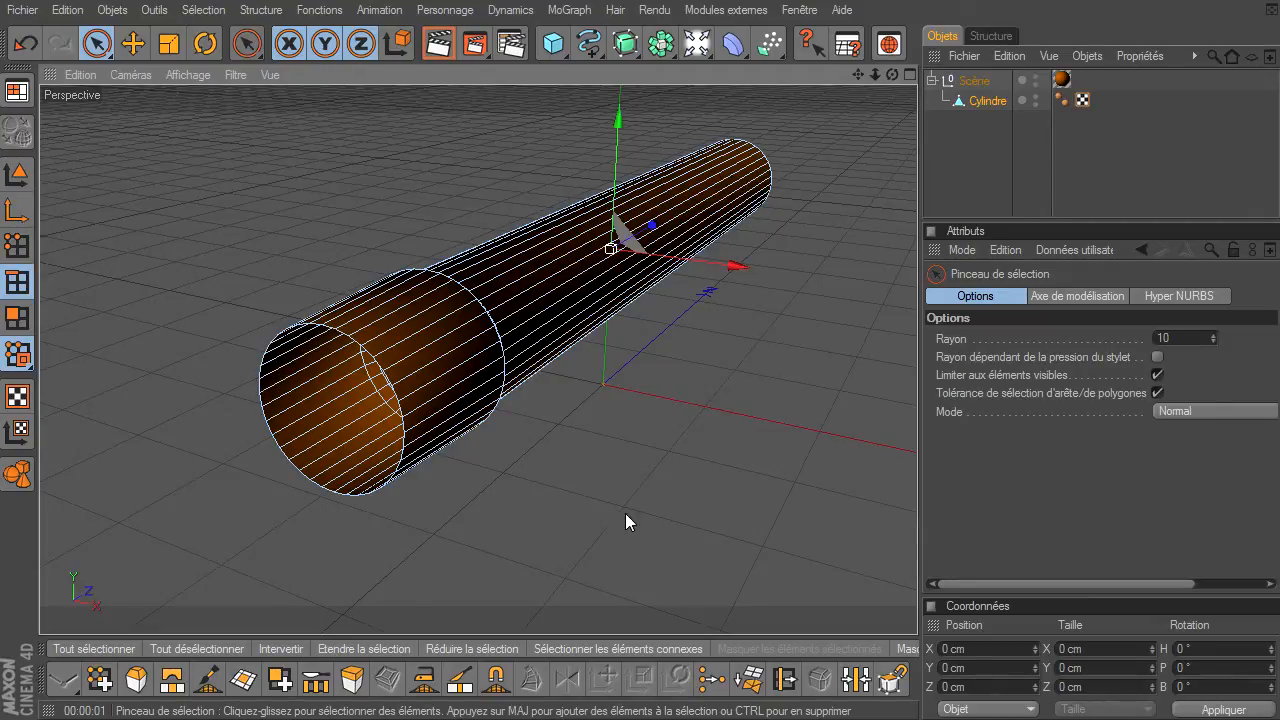
Step: Loop-select the cylinder's front border edge, extrude it with a 0 cm offset and scale it inward to about 74 cm across
{"action": "left_click_drag", "start_coordinate": [891, 74], "coordinate": [917, 495]}
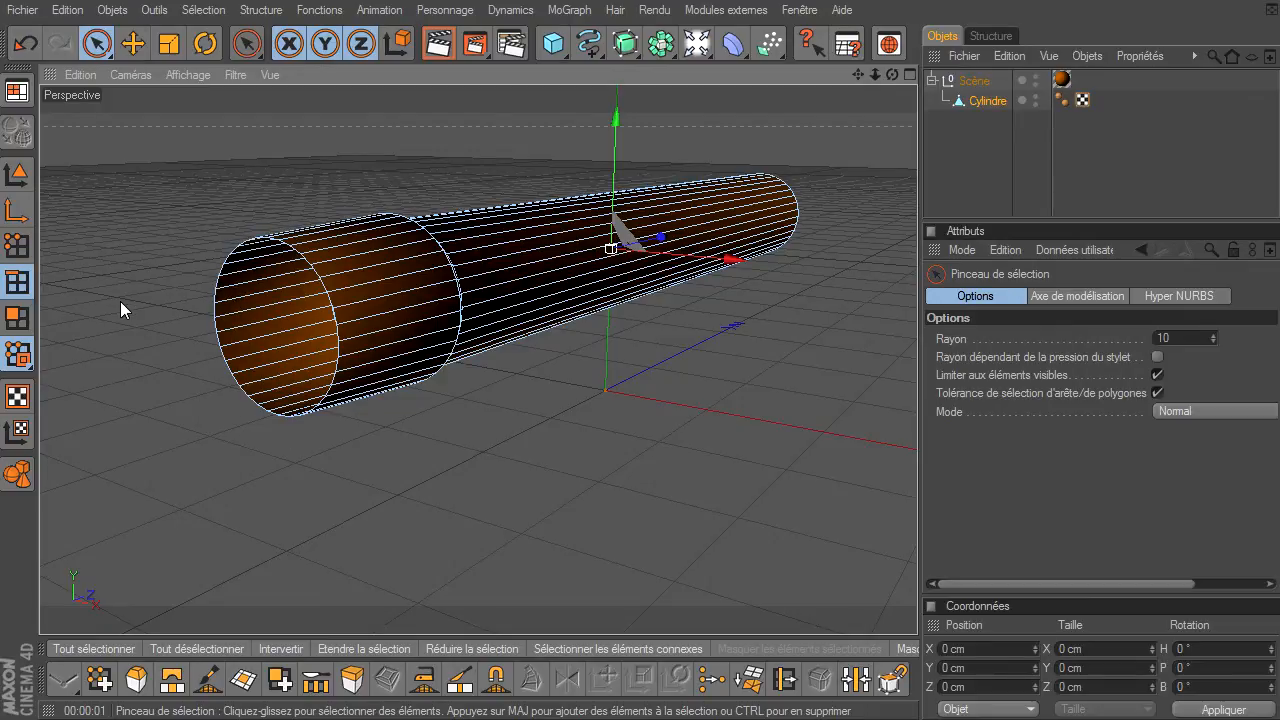
{"action": "key", "text": "u"}
{"action": "key", "text": "l"}
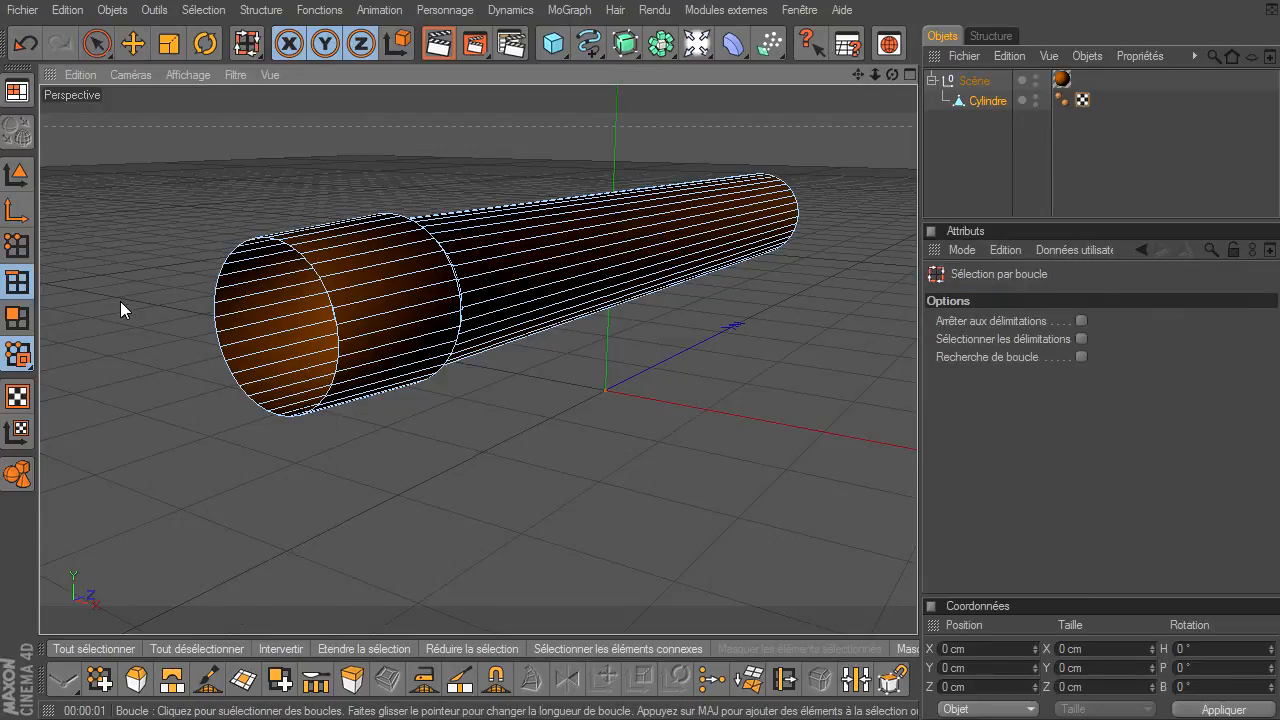
{"action": "left_click", "coordinate": [216, 318]}
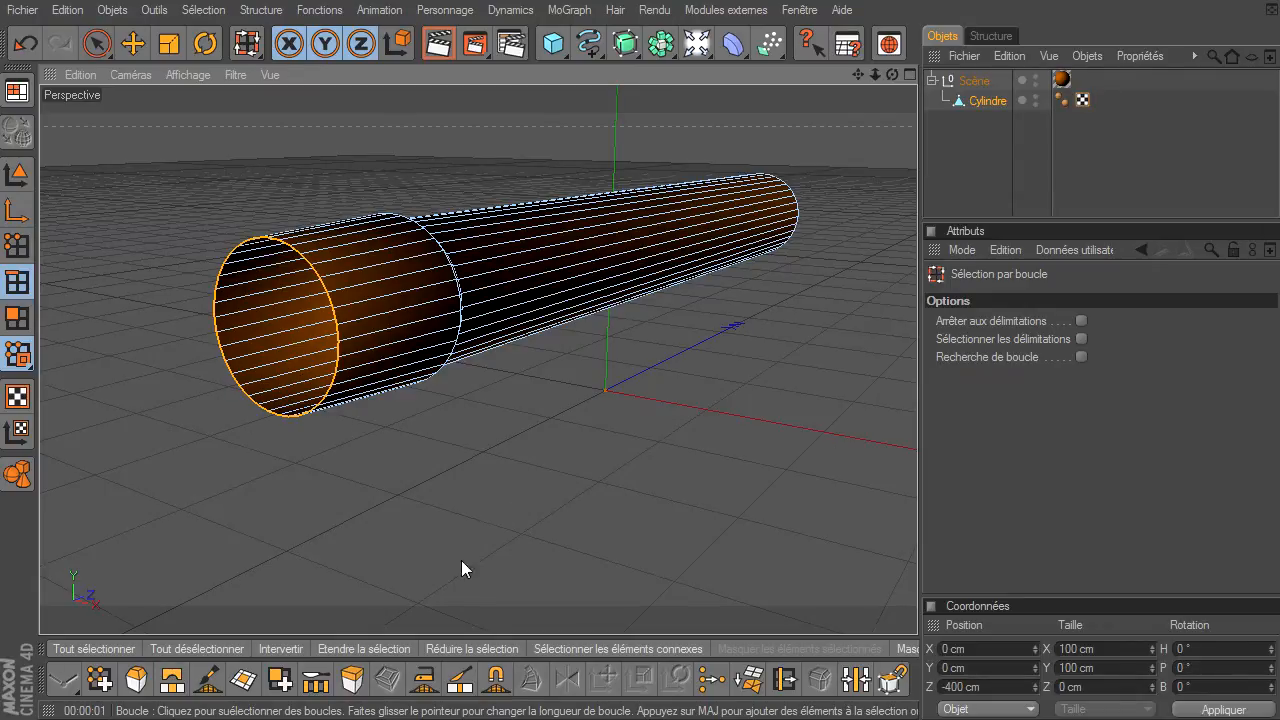
{"action": "left_click", "coordinate": [352, 680]}
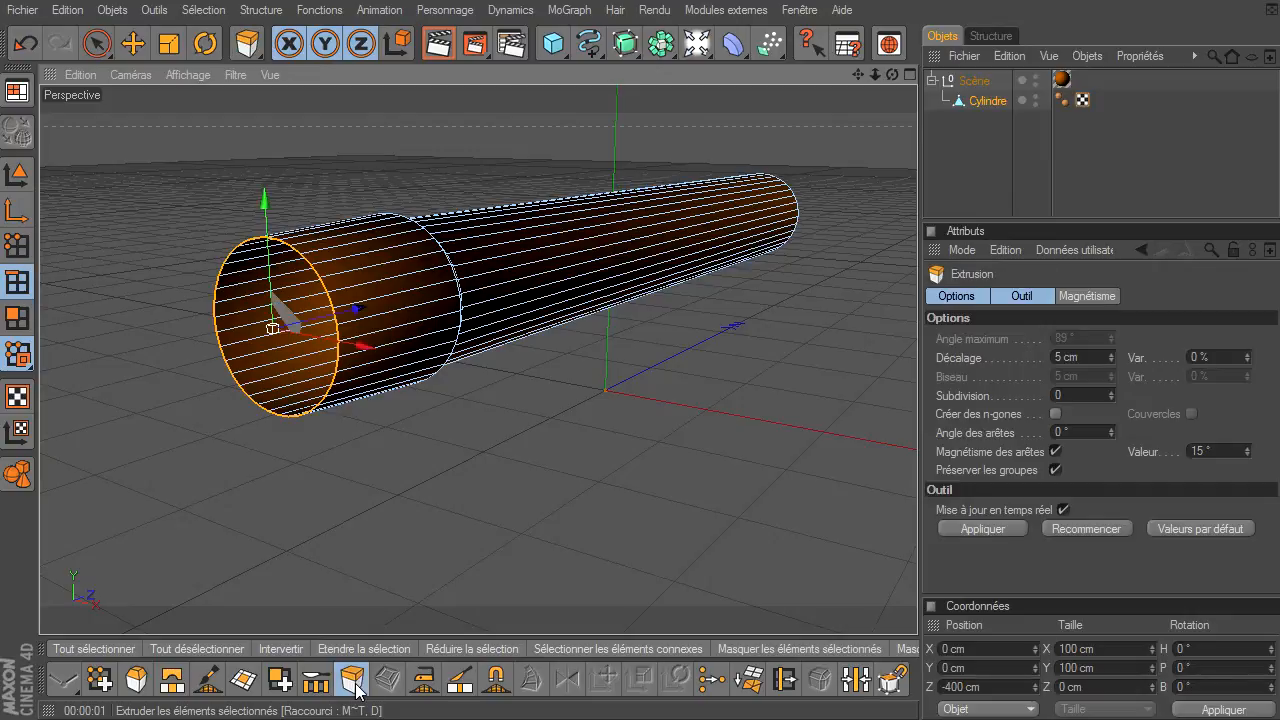
{"action": "left_click", "coordinate": [1069, 356]}
{"action": "type", "text": "0"}
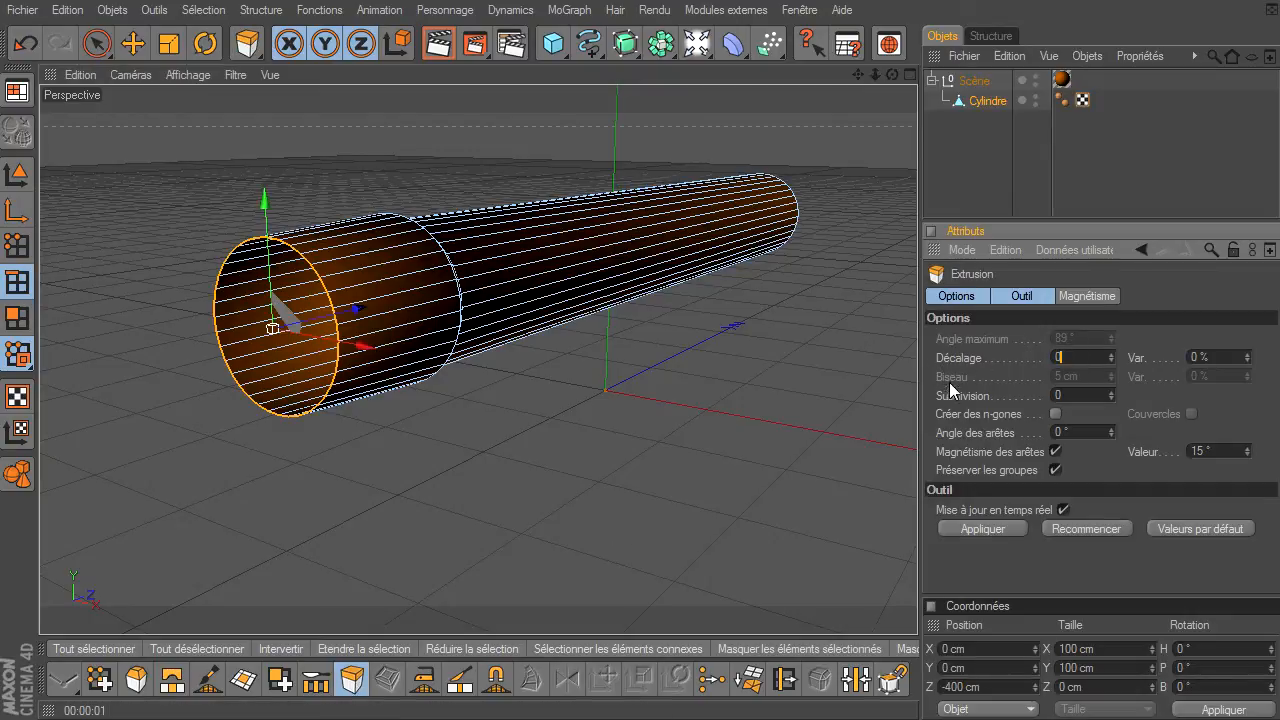
{"action": "left_click", "coordinate": [999, 526]}
{"action": "left_click", "coordinate": [169, 43]}
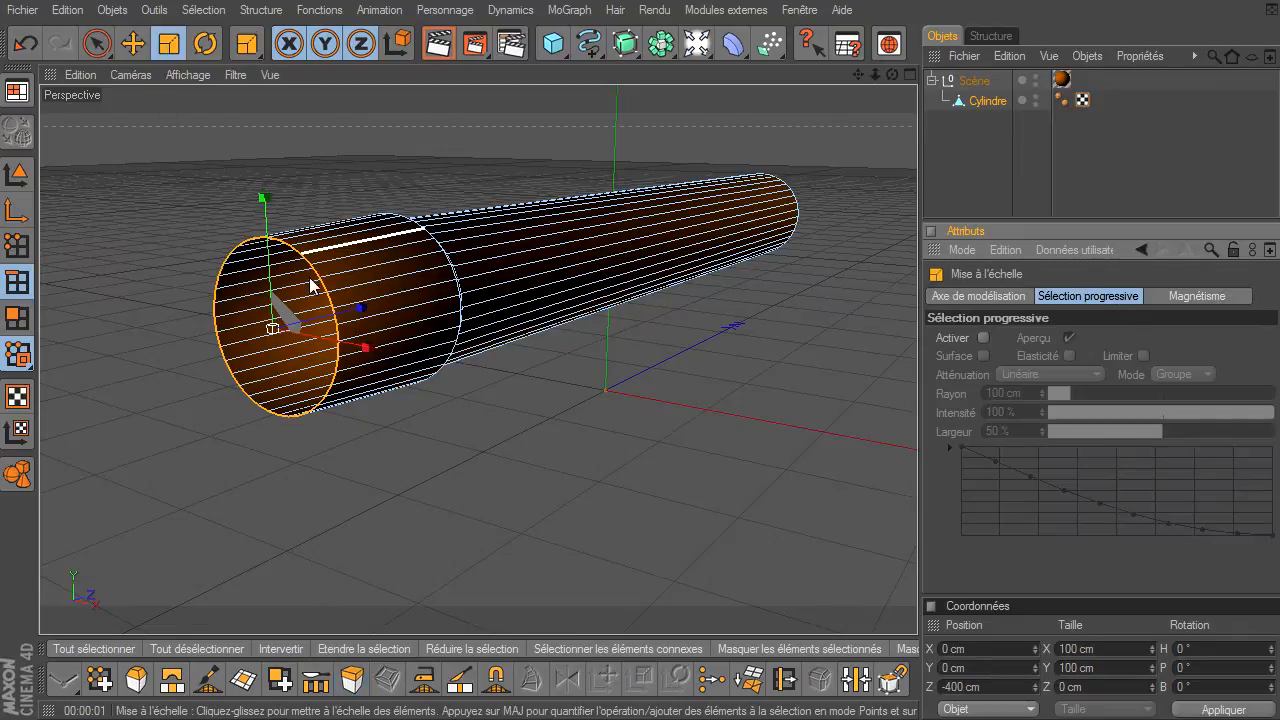
{"action": "left_click_drag", "start_coordinate": [275, 333], "coordinate": [265, 328]}
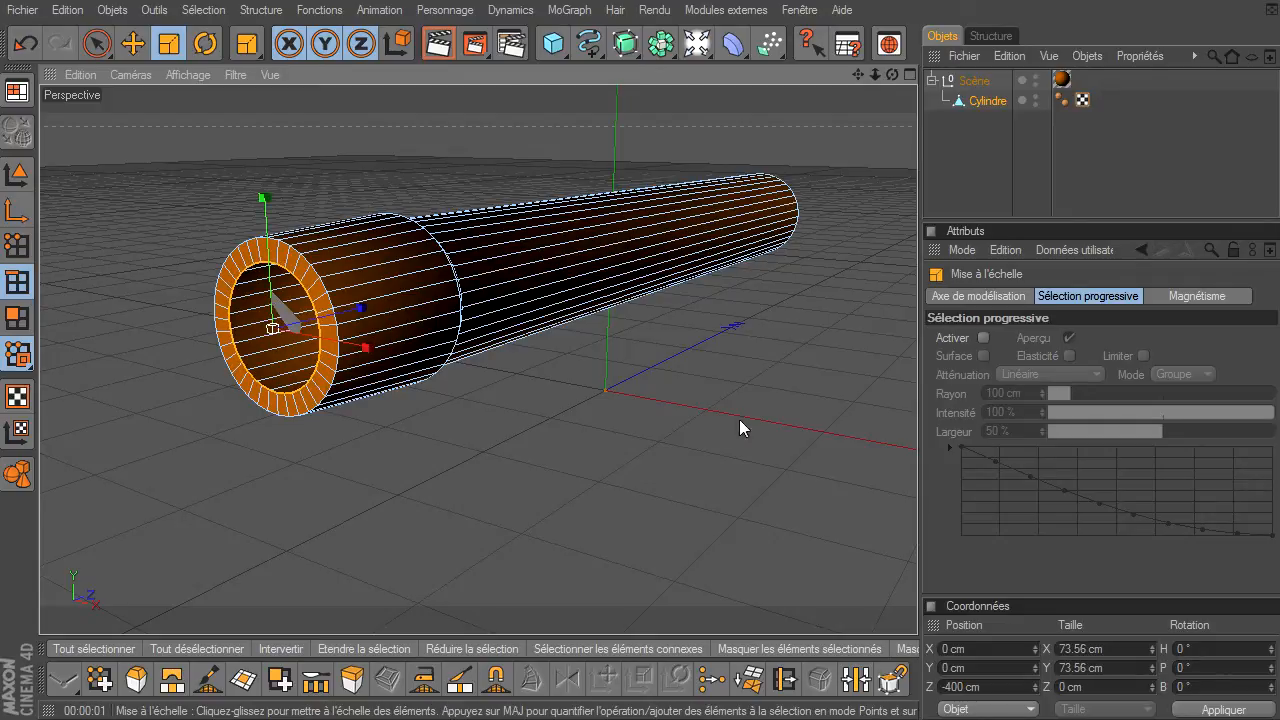
Step: Extrude the inner rim edge with a 0 cm offset and move it back along Z to about 365 cm
{"action": "left_click", "coordinate": [353, 682]}
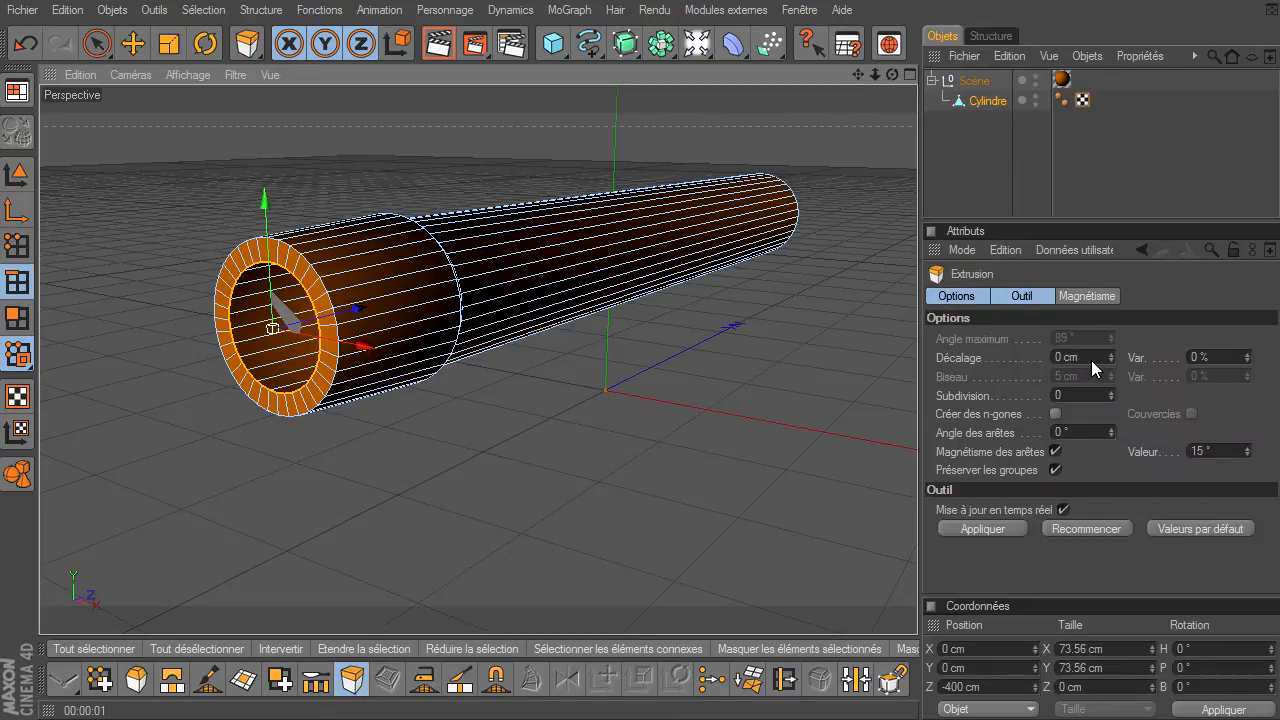
{"action": "left_click", "coordinate": [985, 528]}
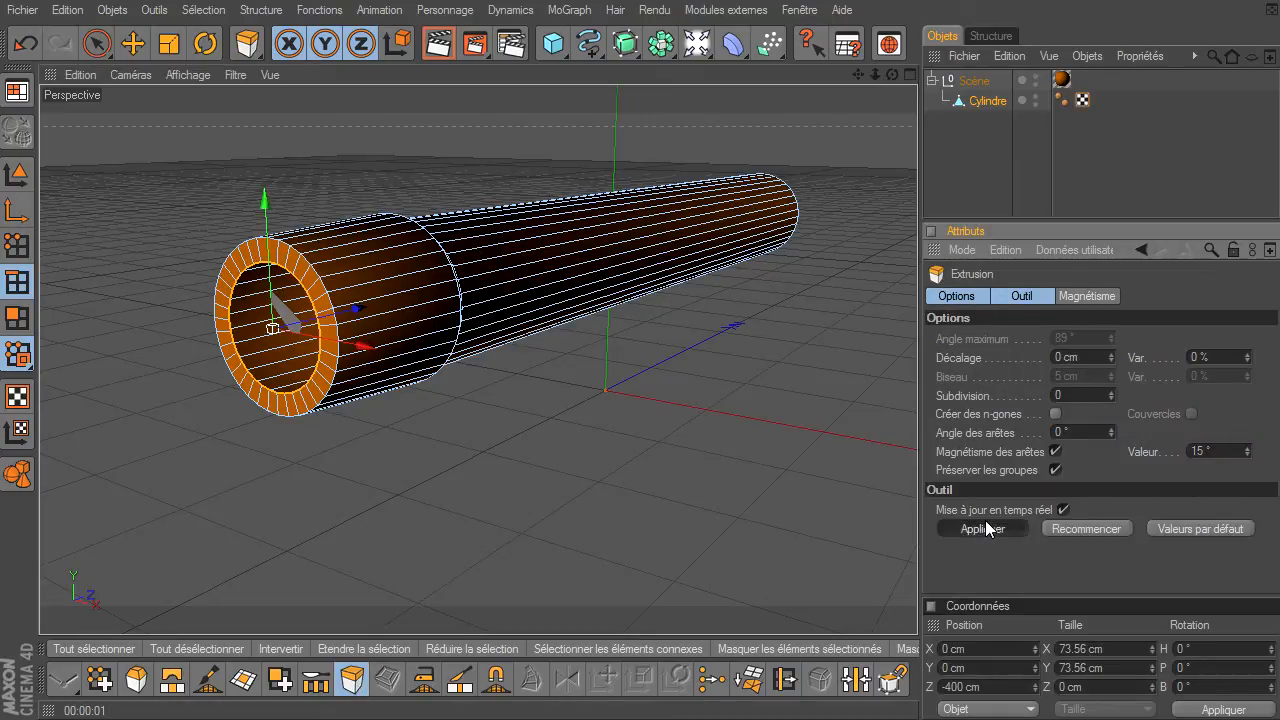
{"action": "left_click", "coordinate": [132, 43]}
{"action": "left_click_drag", "start_coordinate": [357, 310], "coordinate": [785, 208]}
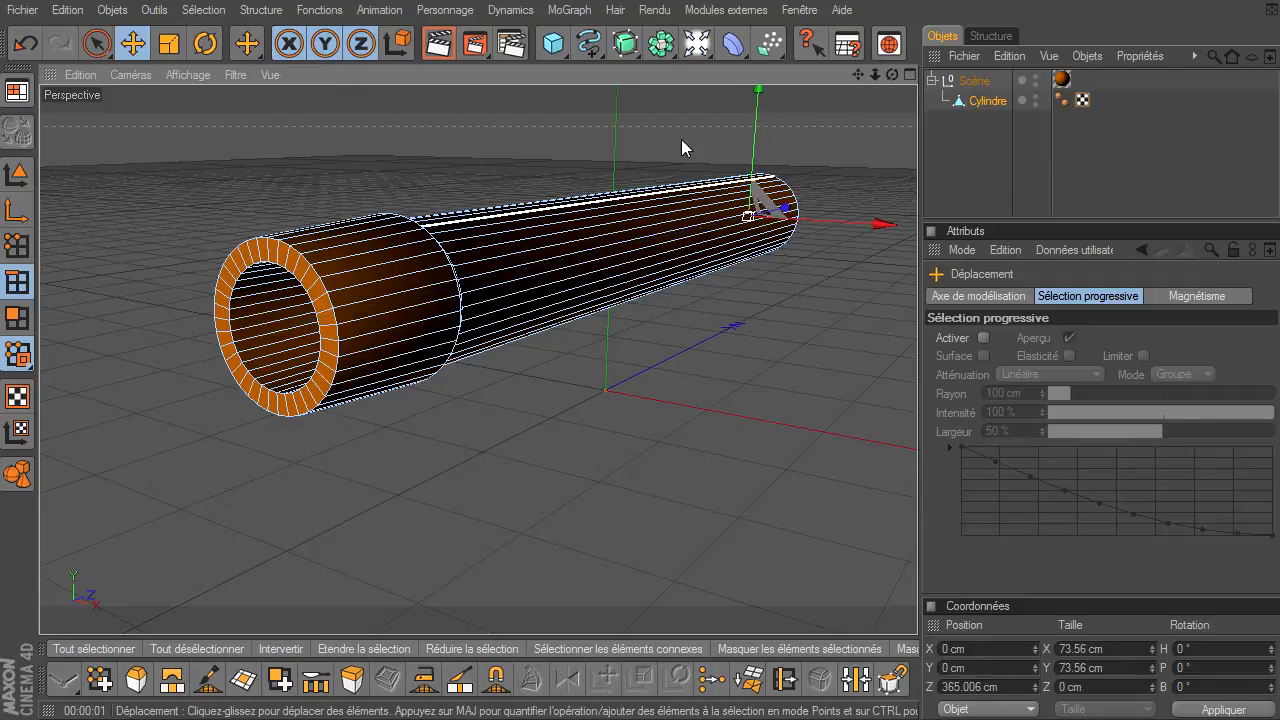
Step: Return to object mode and render the perspective view of the whole pipe
{"action": "left_click_drag", "start_coordinate": [893, 73], "coordinate": [918, 496]}
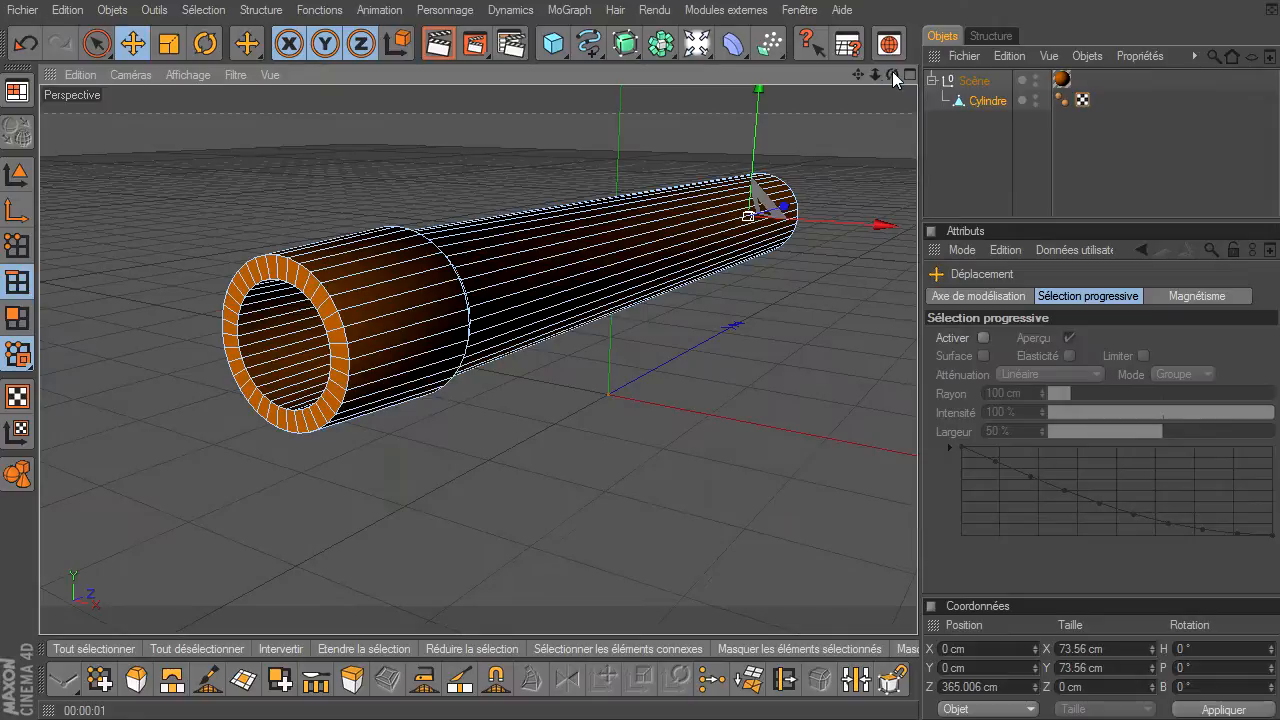
{"action": "left_click_drag", "start_coordinate": [876, 74], "coordinate": [917, 495]}
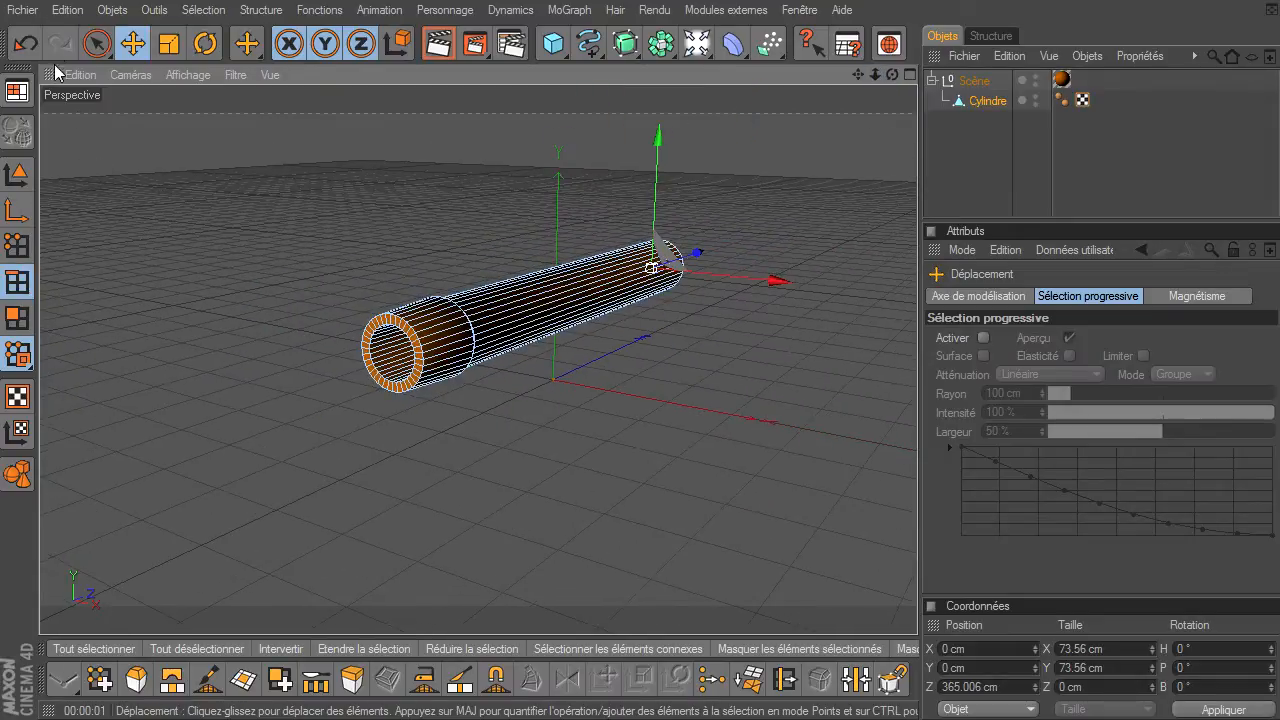
{"action": "left_click", "coordinate": [96, 43]}
{"action": "left_click", "coordinate": [16, 174]}
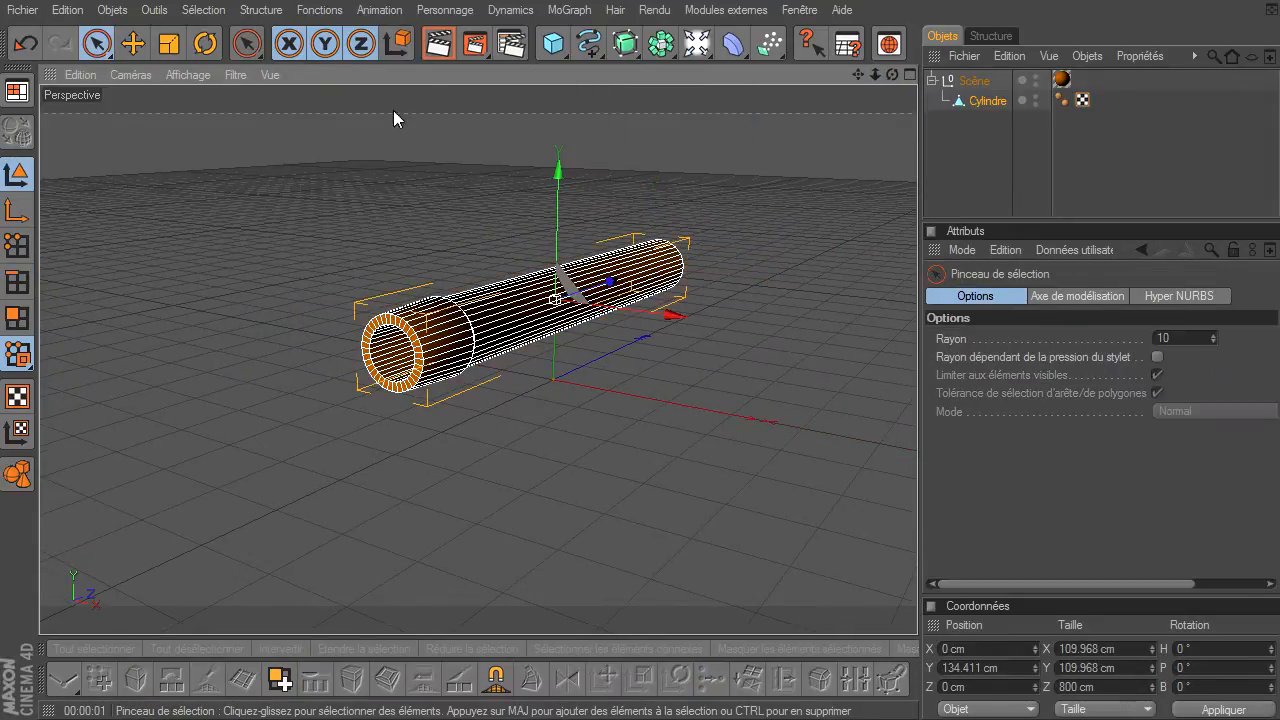
{"action": "left_click", "coordinate": [438, 43]}
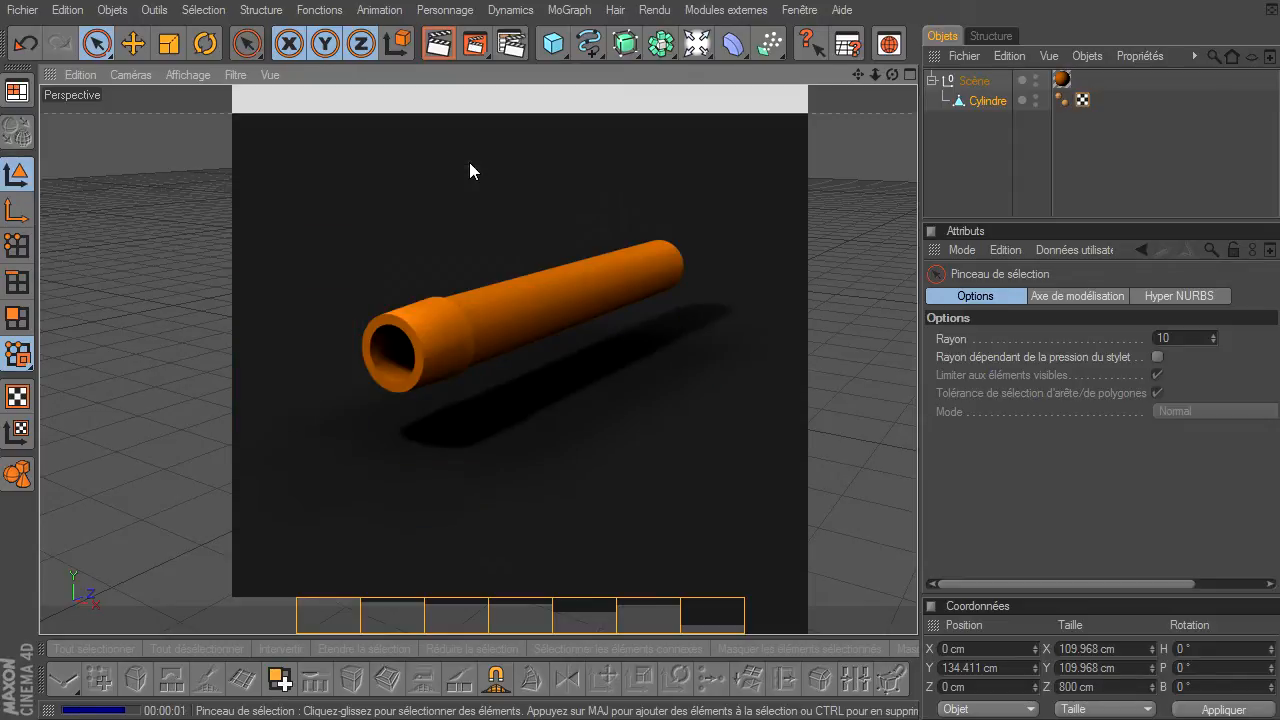
Step: Add a Répartition array object and place the cylinder inside it
{"action": "left_click_drag", "start_coordinate": [889, 78], "coordinate": [936, 227]}
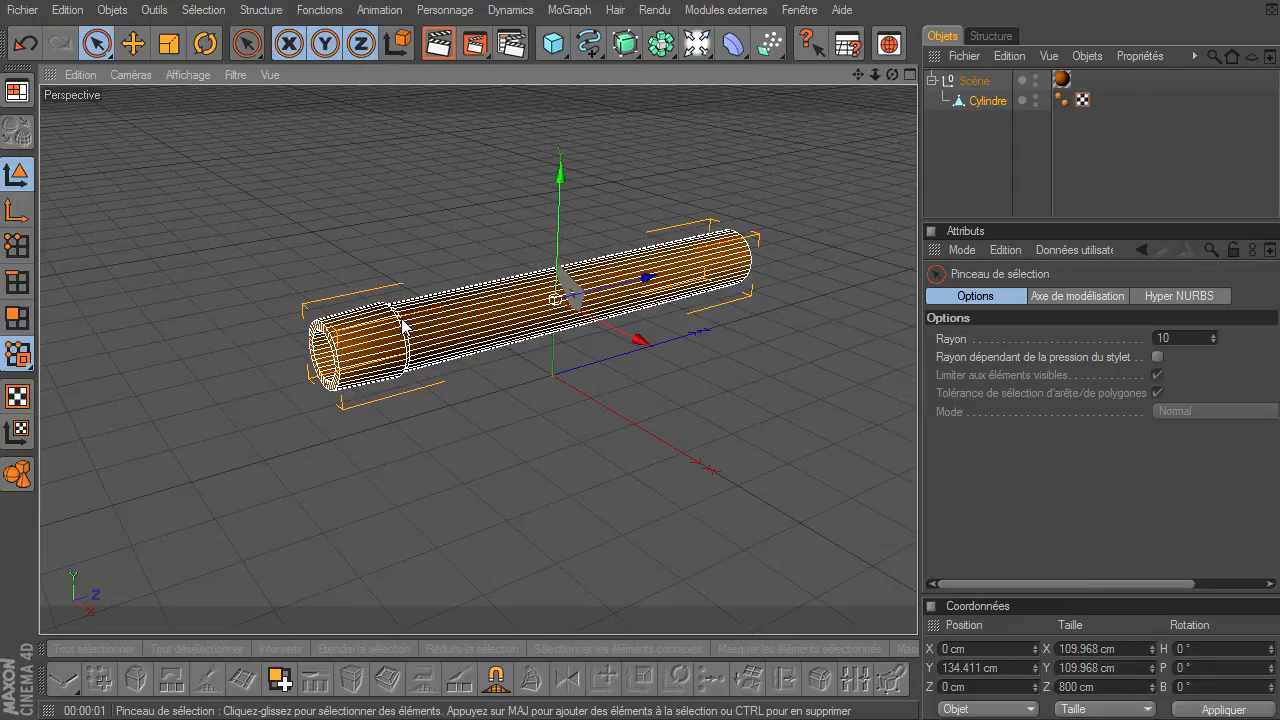
{"action": "left_click", "coordinate": [660, 45]}
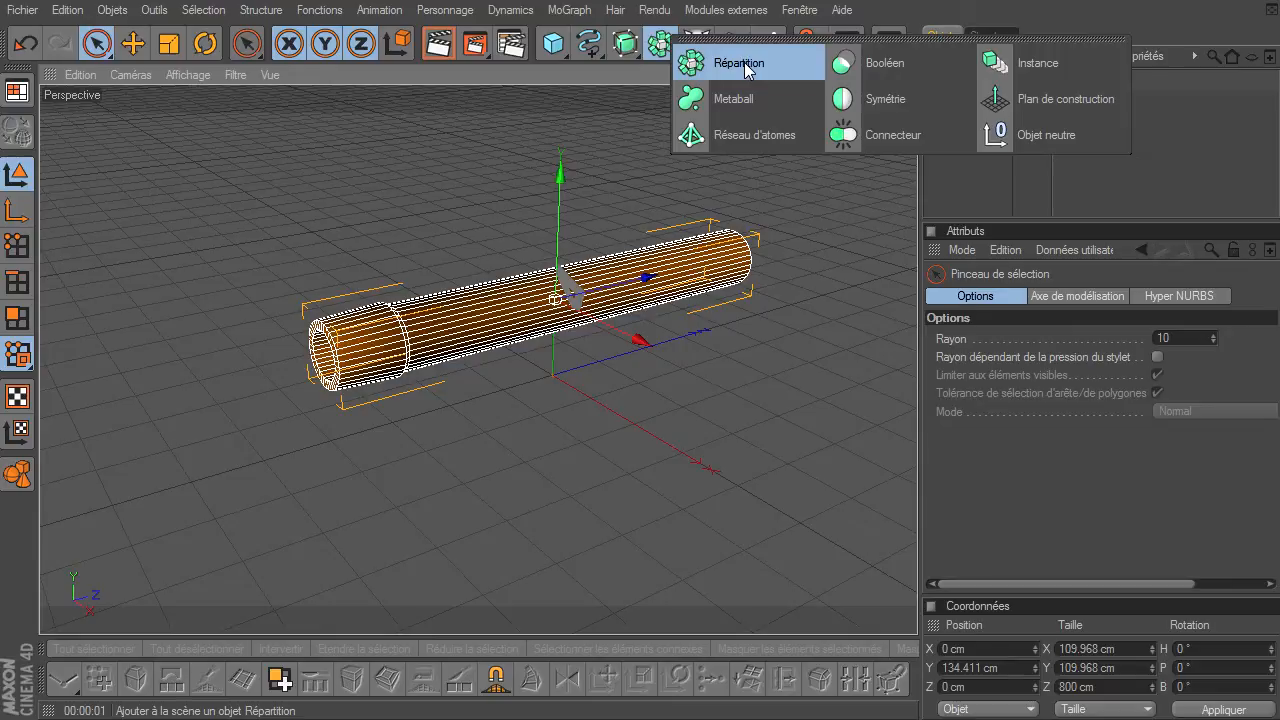
{"action": "left_click", "coordinate": [742, 62]}
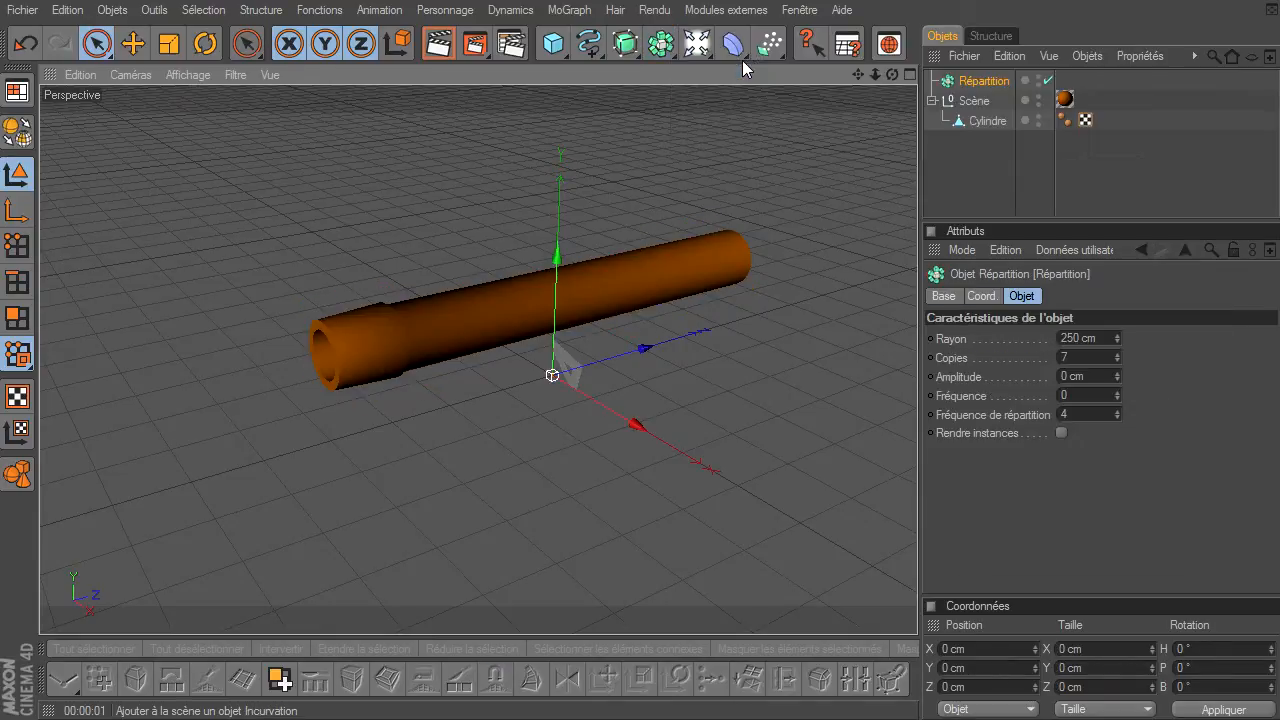
{"action": "left_click_drag", "start_coordinate": [978, 121], "coordinate": [982, 84]}
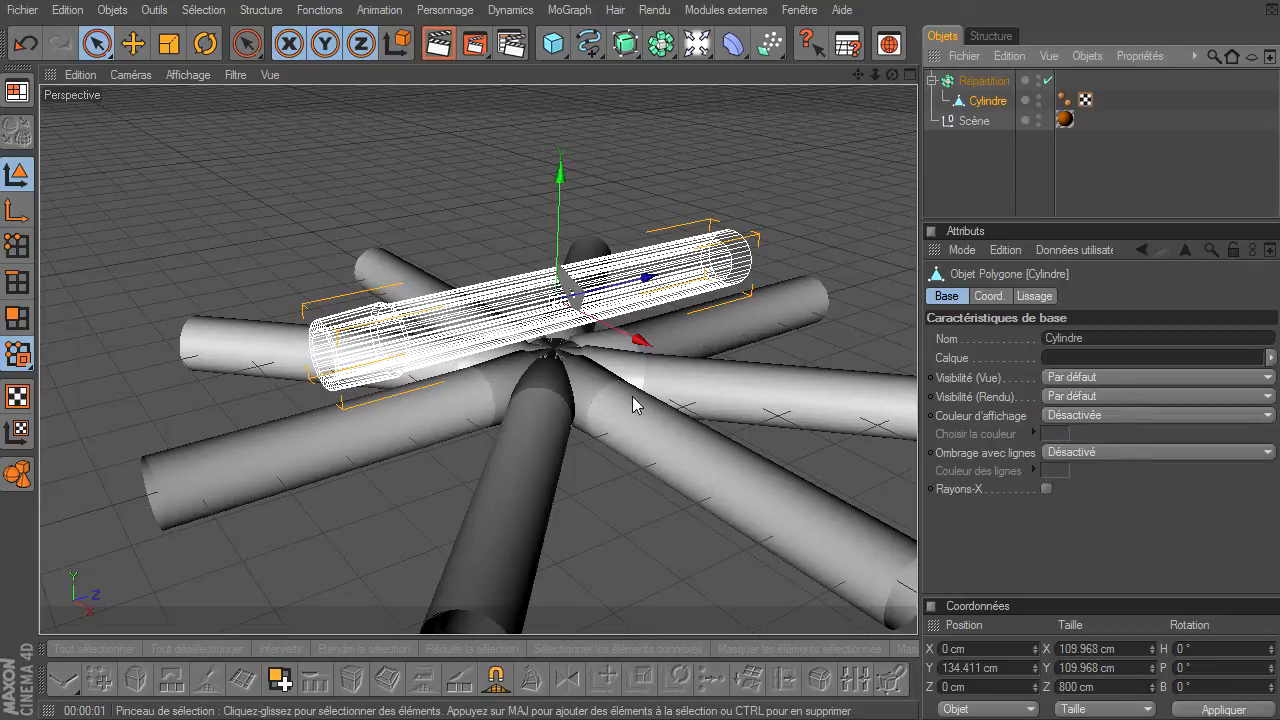
{"action": "left_click_drag", "start_coordinate": [917, 495], "coordinate": [917, 495]}
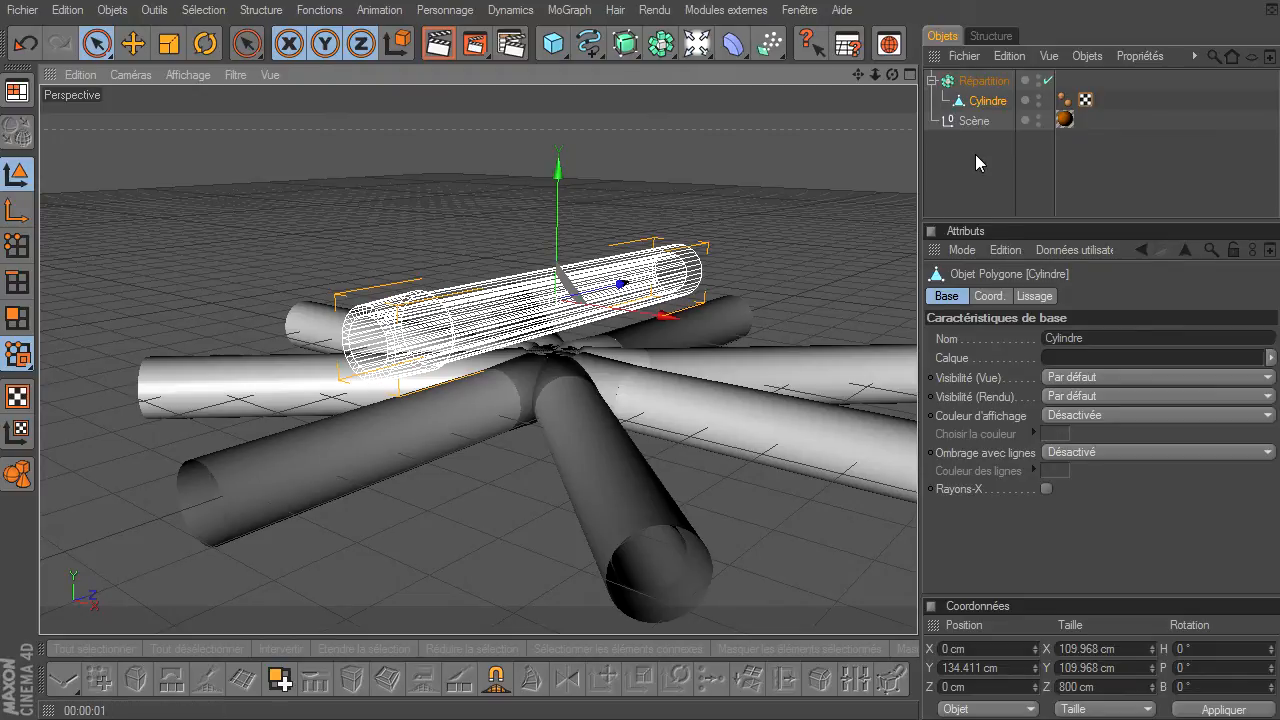
Step: Take the cylinder out of the Répartition object and delete the Répartition
{"action": "mouse_move", "coordinate": [987, 101]}
{"action": "left_mouse_down"}
{"action": "mouse_move", "coordinate": [983, 145]}
{"action": "mouse_move", "coordinate": [998, 112]}
{"action": "left_mouse_up"}
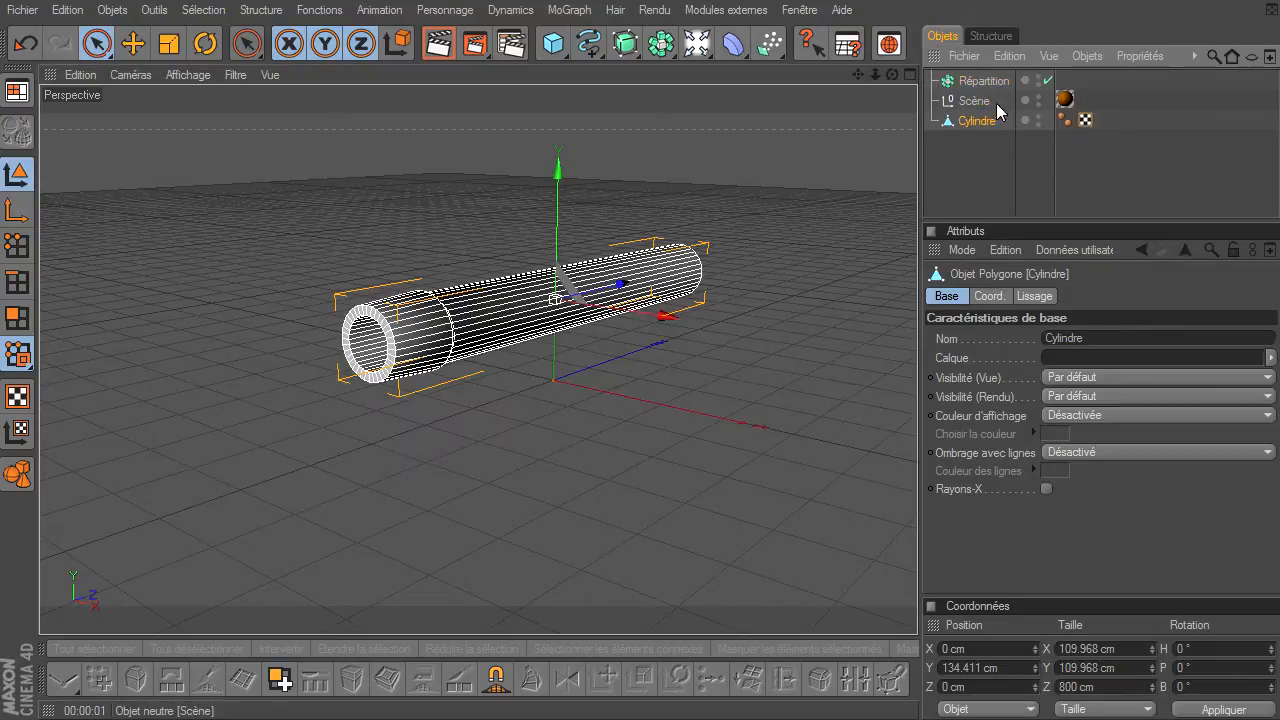
{"action": "left_click", "coordinate": [990, 82]}
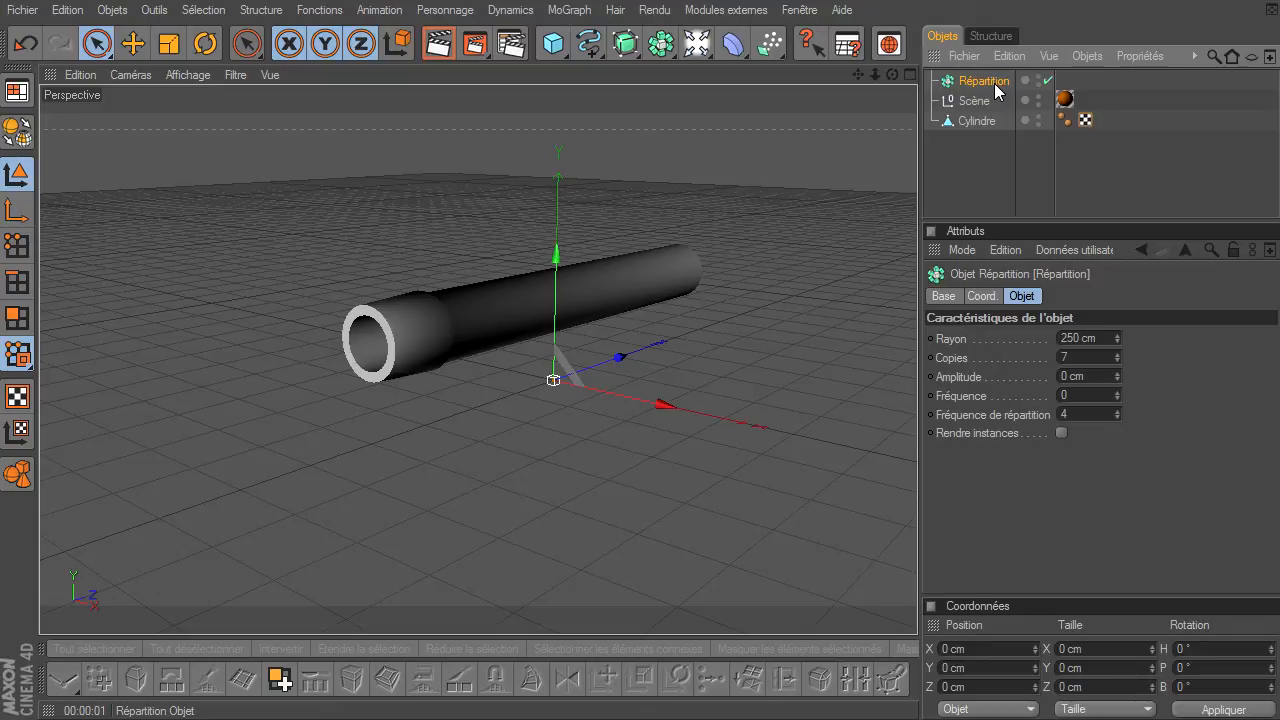
{"action": "key", "text": "Delete"}
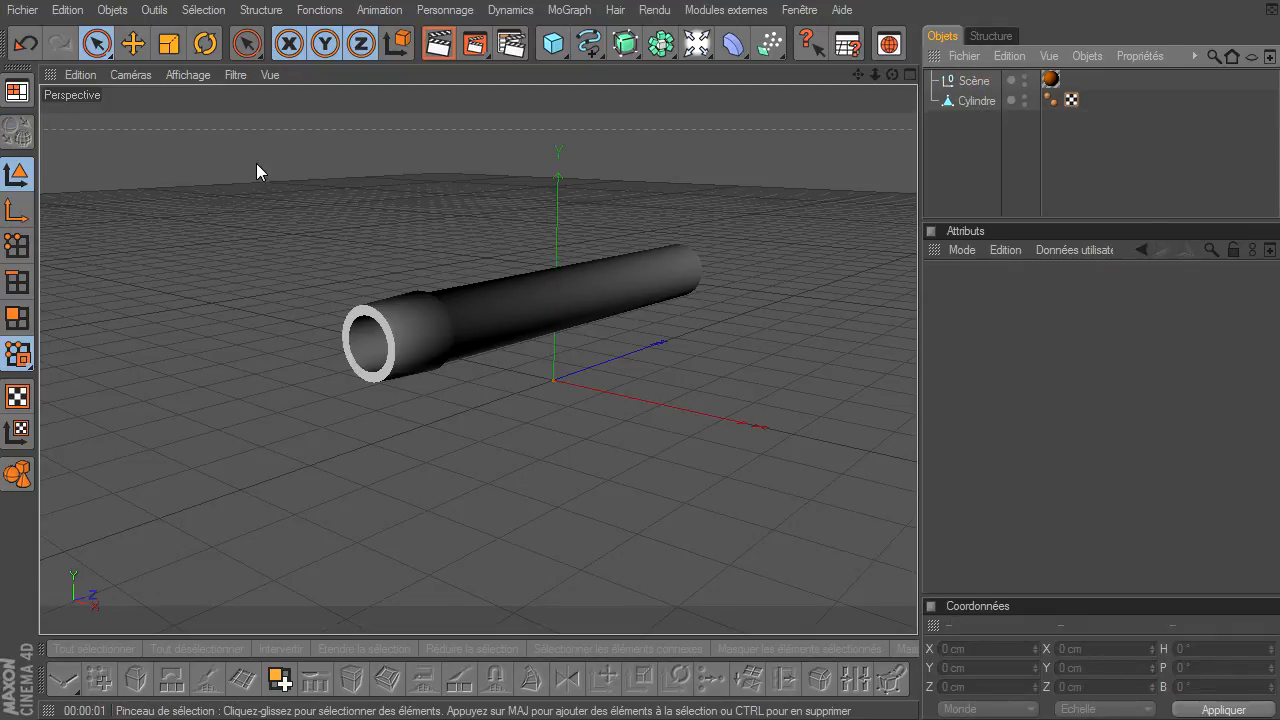
Step: Add a MoGraph Cloner object and rename the cylinder as canon
{"action": "left_click", "coordinate": [572, 10]}
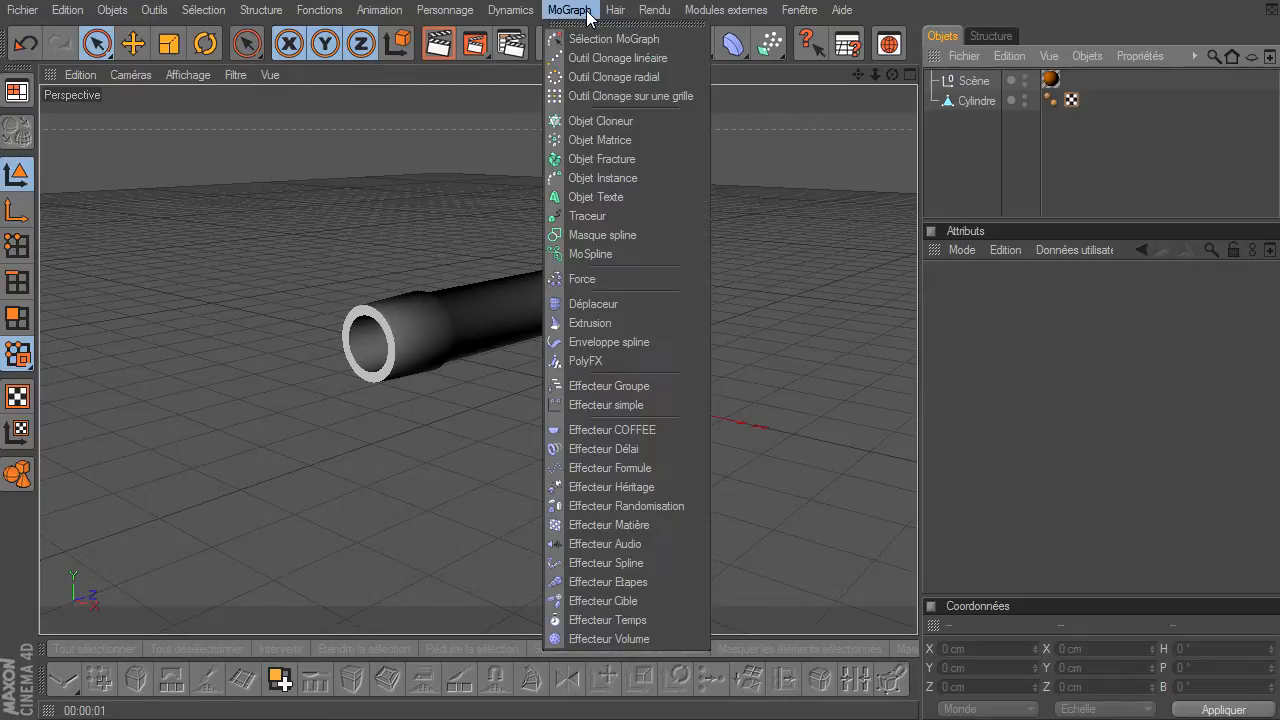
{"action": "left_click", "coordinate": [586, 121]}
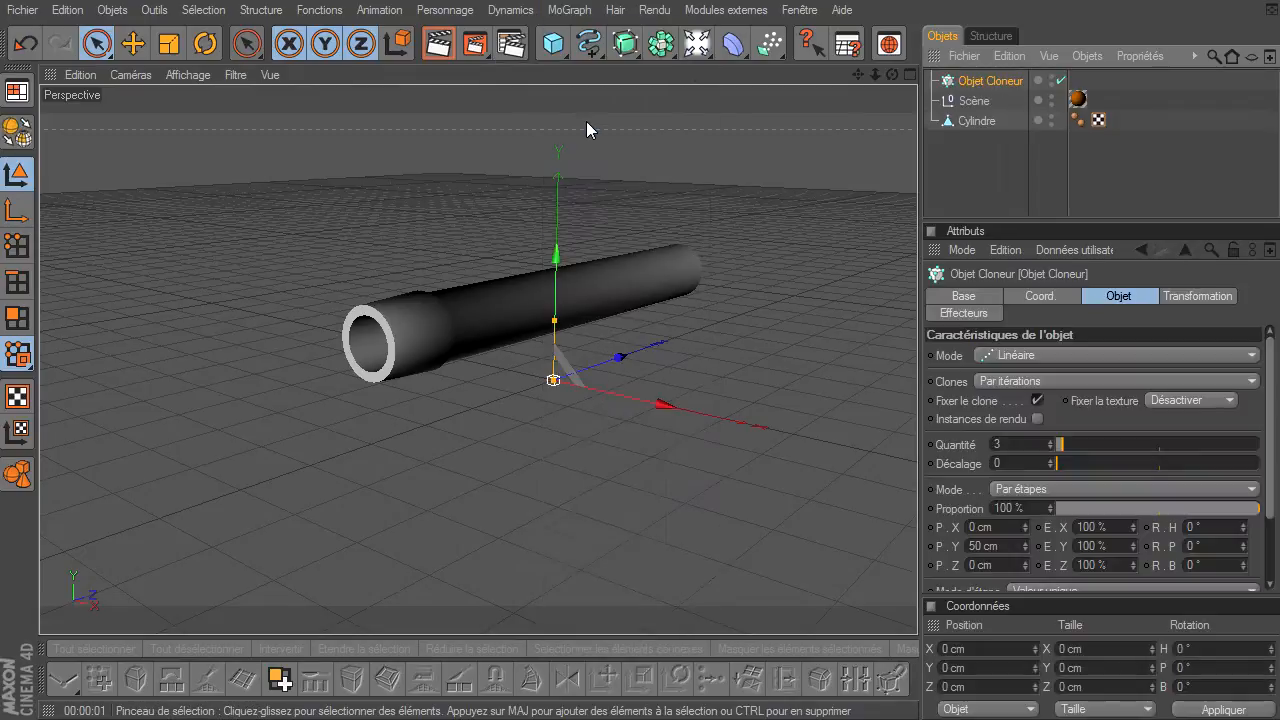
{"action": "left_click", "coordinate": [978, 121]}
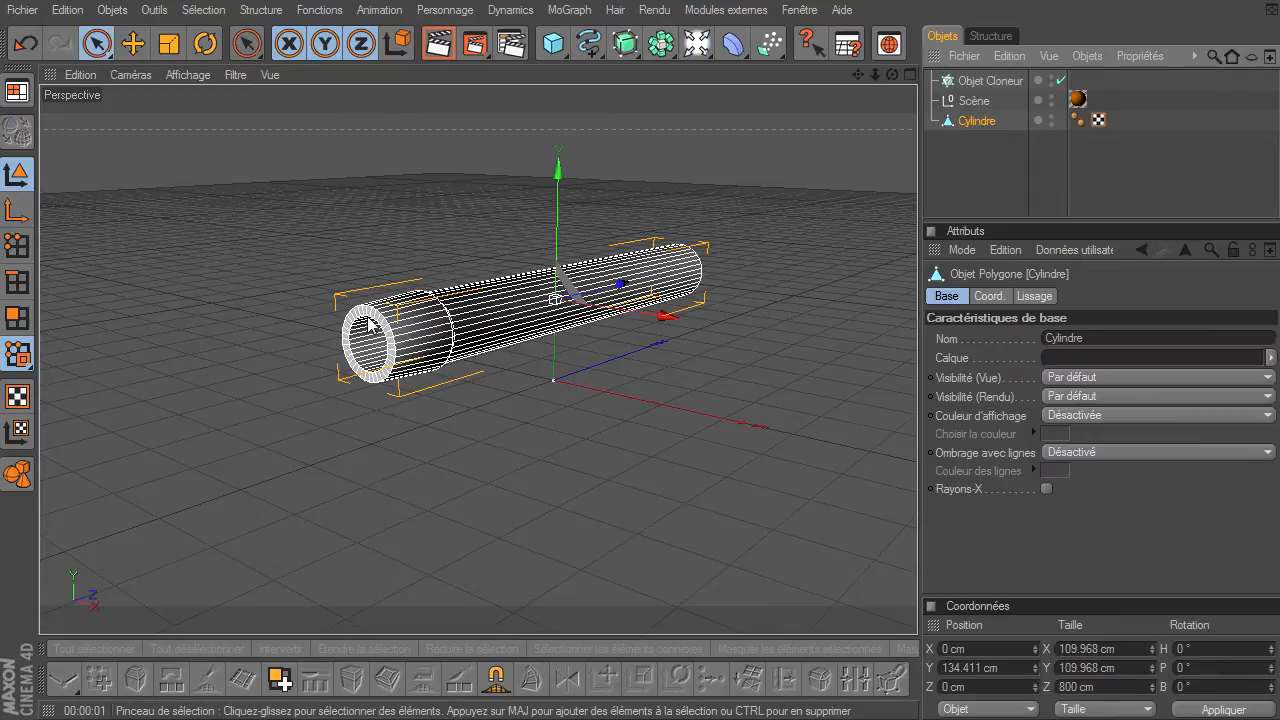
{"action": "double_click", "coordinate": [982, 121]}
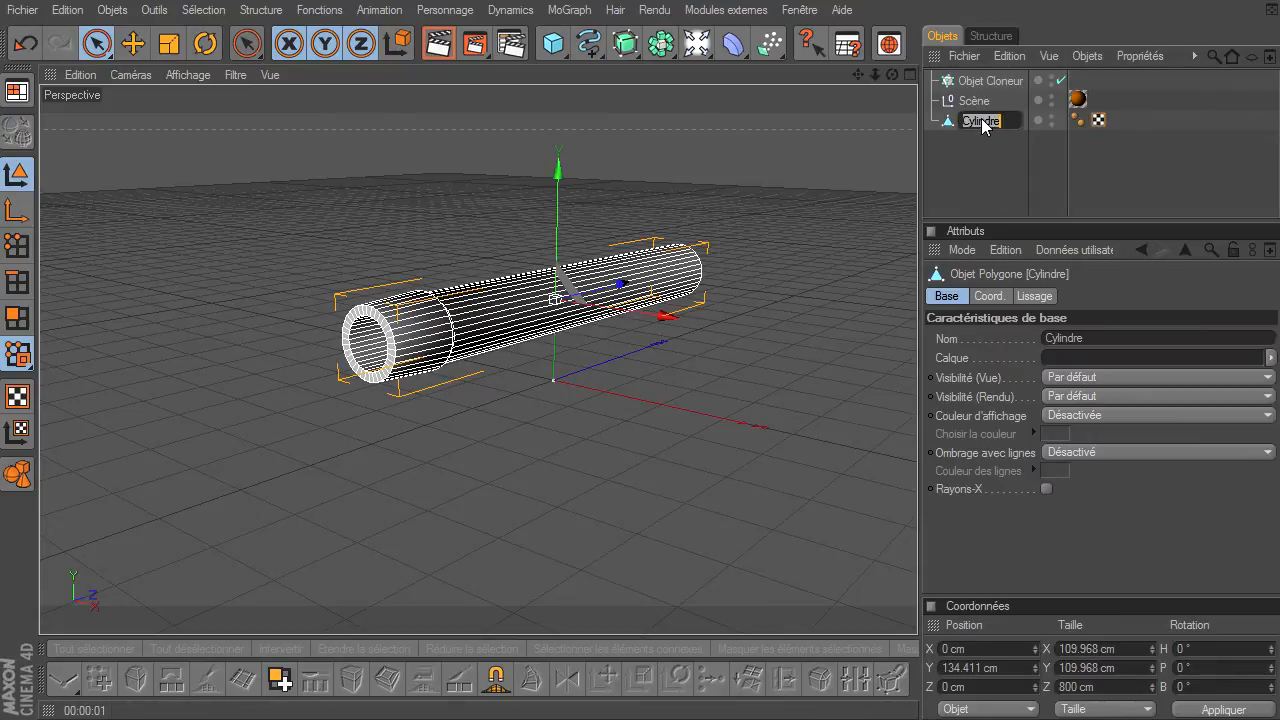
{"action": "type", "text": "canon"}
{"action": "key", "text": "Return"}
Step: Place the canon object inside the cloner, and the cloner inside the Scène null
{"action": "left_click_drag", "start_coordinate": [982, 120], "coordinate": [994, 80]}
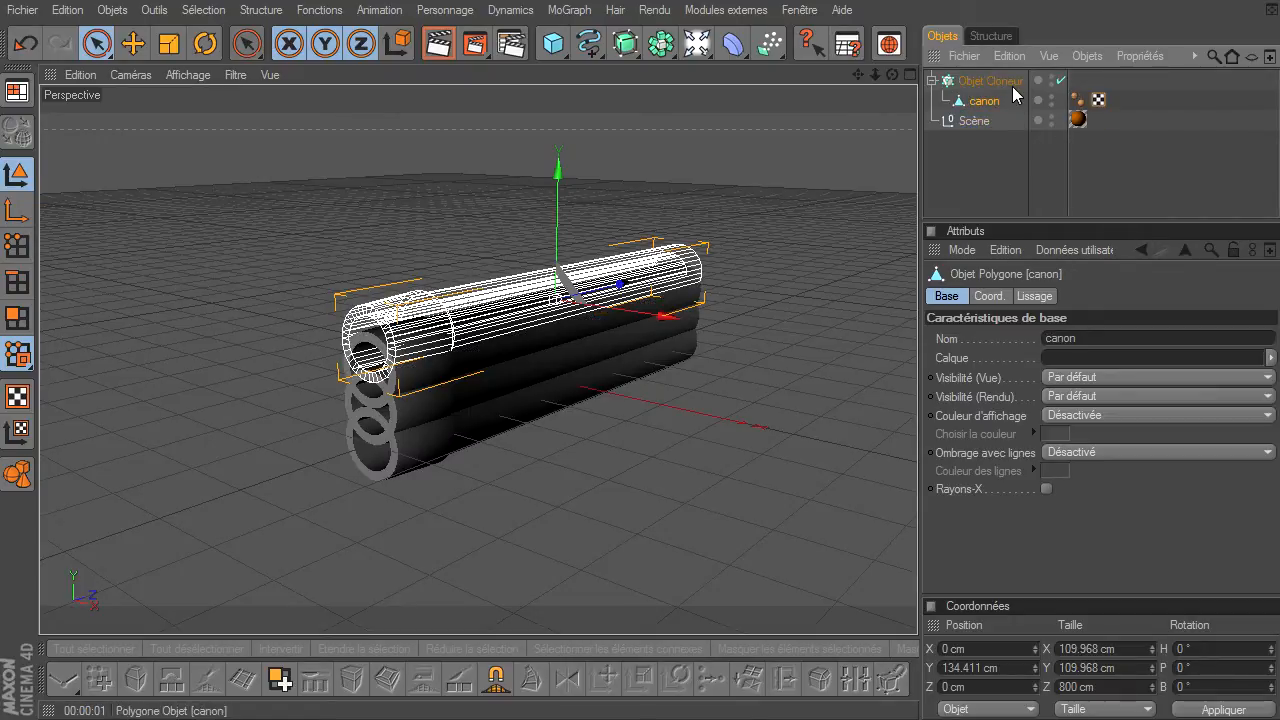
{"action": "left_click", "coordinate": [1011, 83]}
{"action": "left_click_drag", "start_coordinate": [996, 122], "coordinate": [996, 122]}
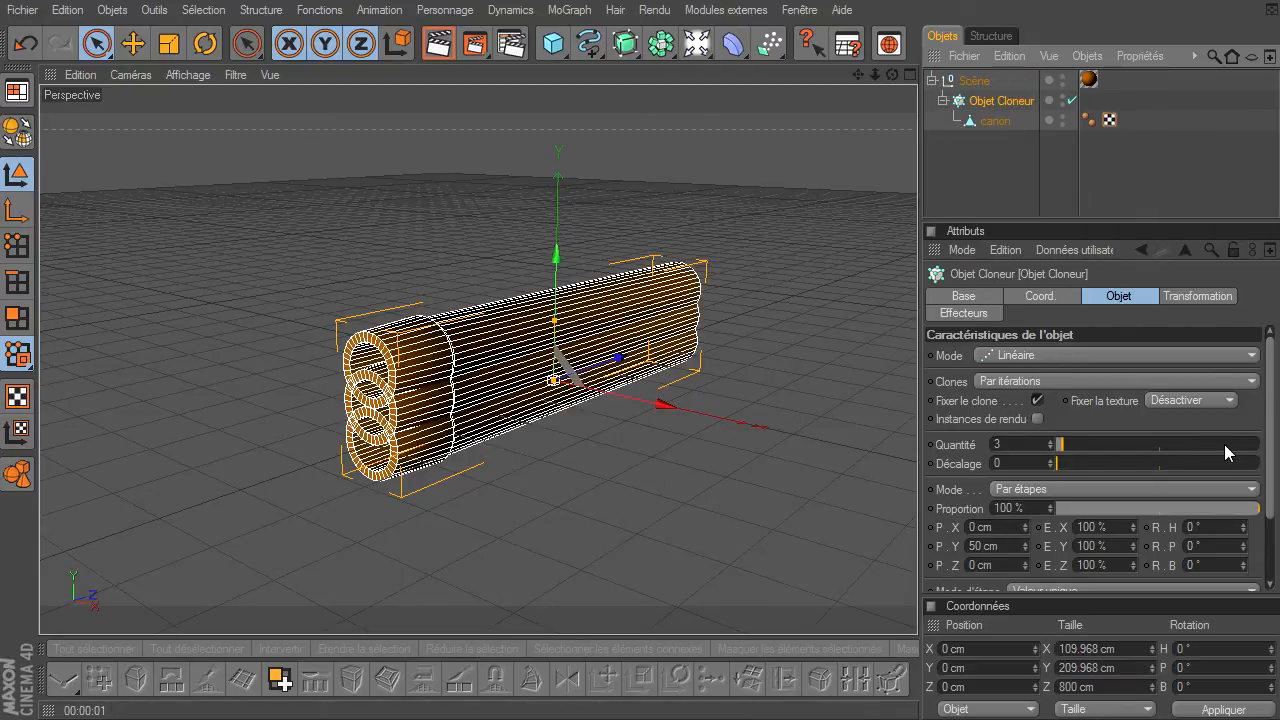
Step: Set the cloner to Radial mode with 5 clones and a radius of 100 cm
{"action": "left_click_drag", "start_coordinate": [1093, 217], "coordinate": [1093, 189]}
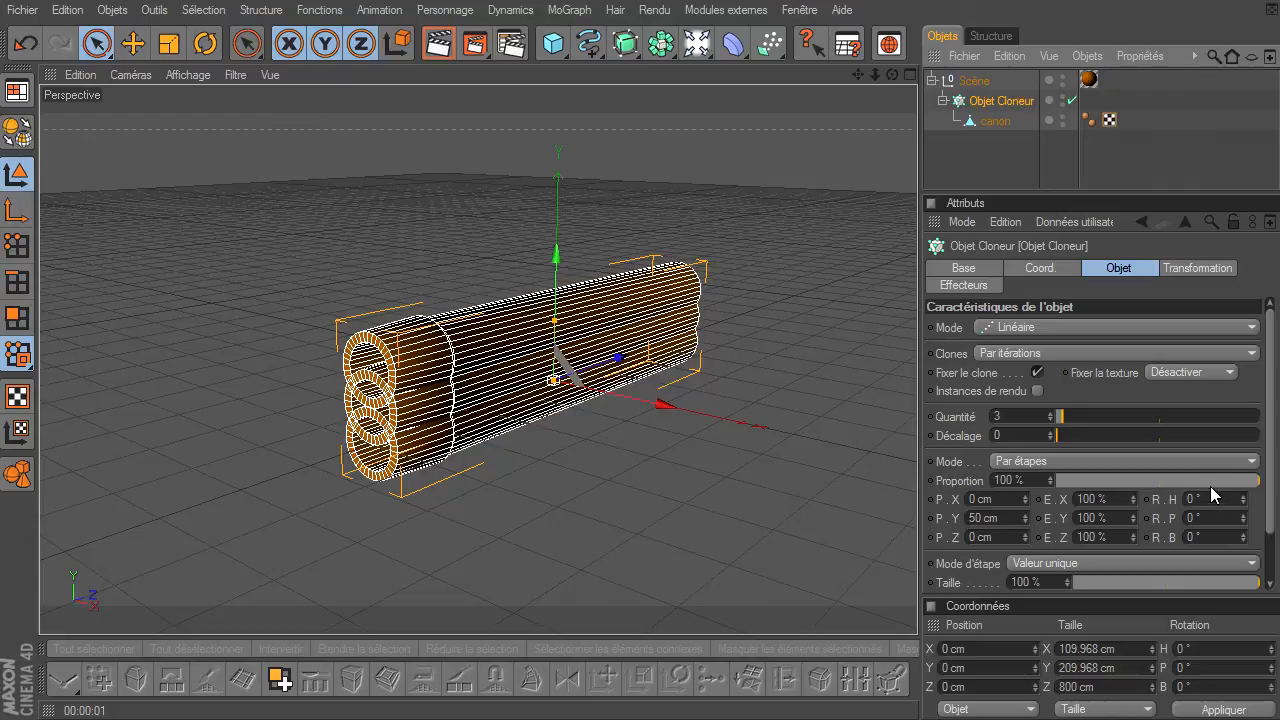
{"action": "left_click", "coordinate": [1021, 328]}
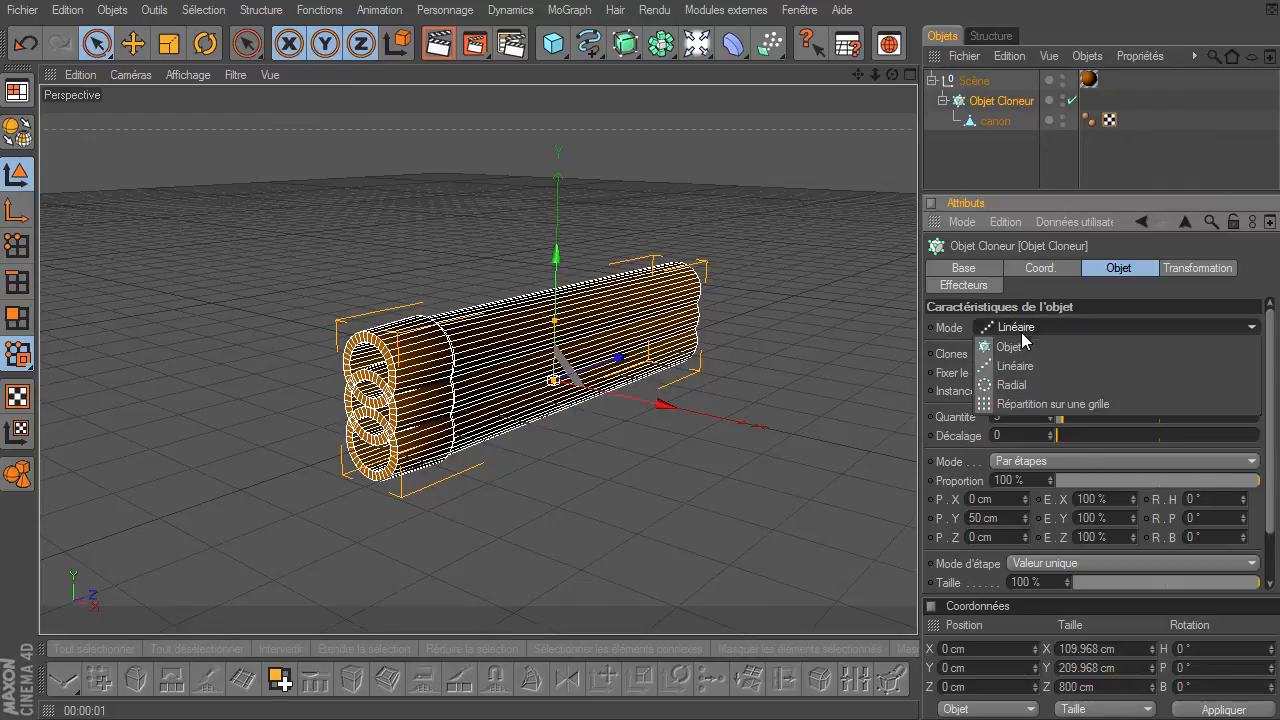
{"action": "left_click", "coordinate": [1025, 387]}
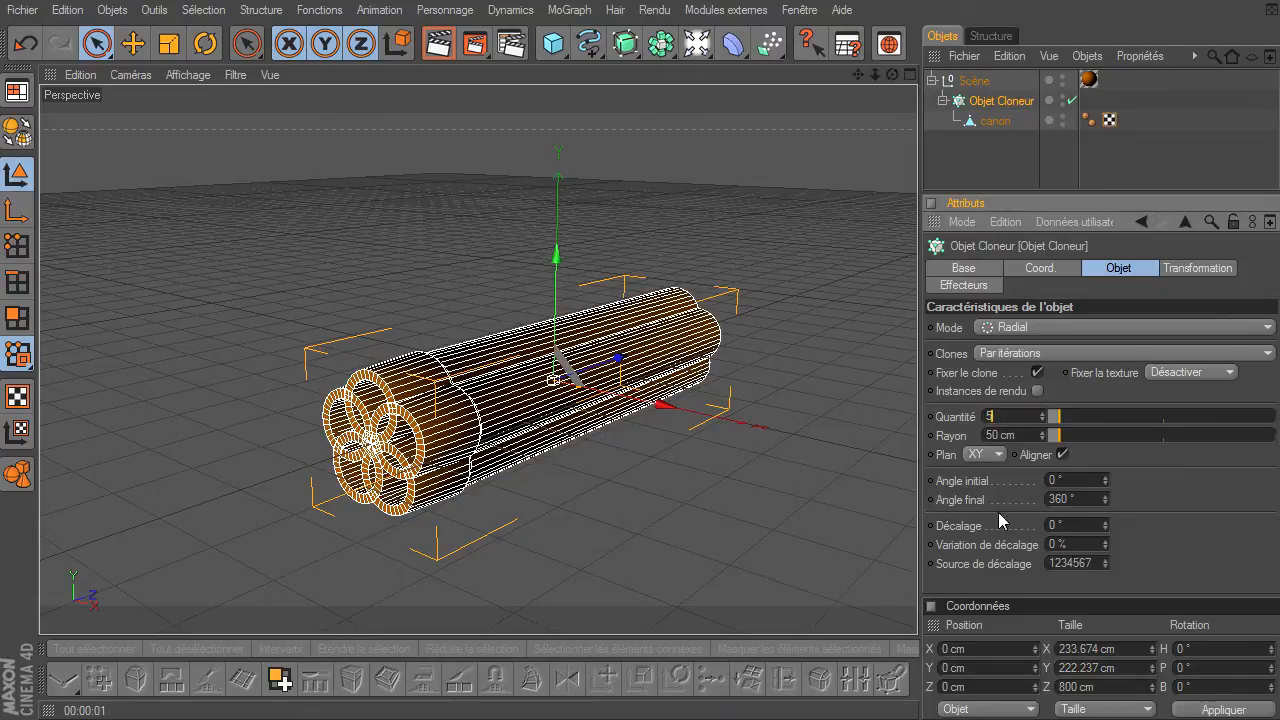
{"action": "left_click", "coordinate": [1032, 434]}
{"action": "left_click_drag", "start_coordinate": [1035, 434], "coordinate": [985, 436]}
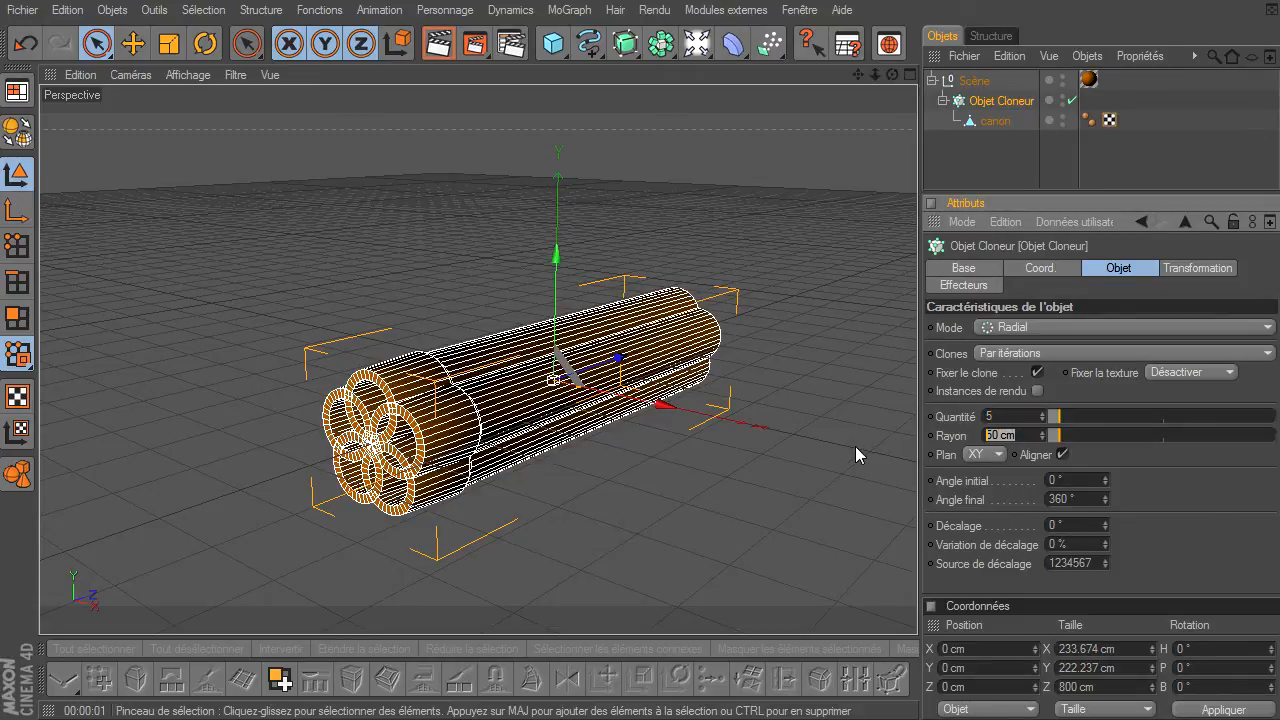
{"action": "type", "text": "100"}
{"action": "key", "text": "Return"}
Step: Raise the cloner along the Y axis to about 222 cm
{"action": "left_click_drag", "start_coordinate": [892, 74], "coordinate": [917, 495]}
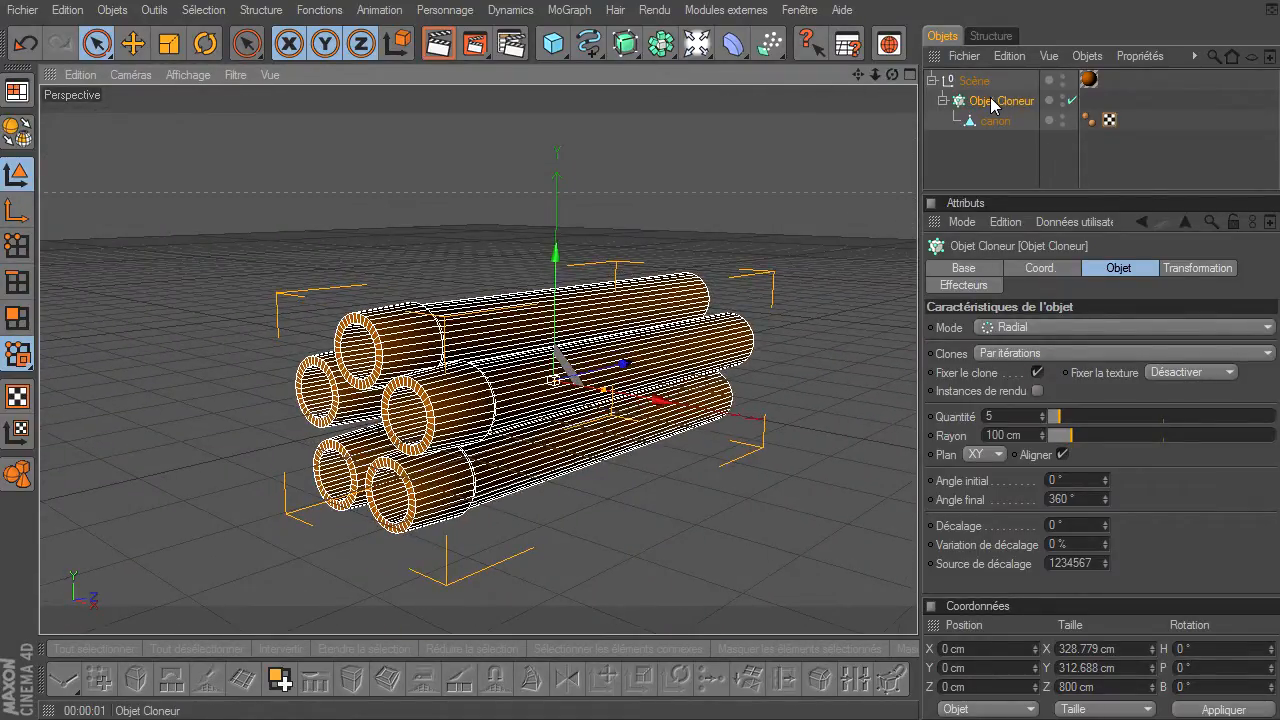
{"action": "left_click", "coordinate": [132, 43]}
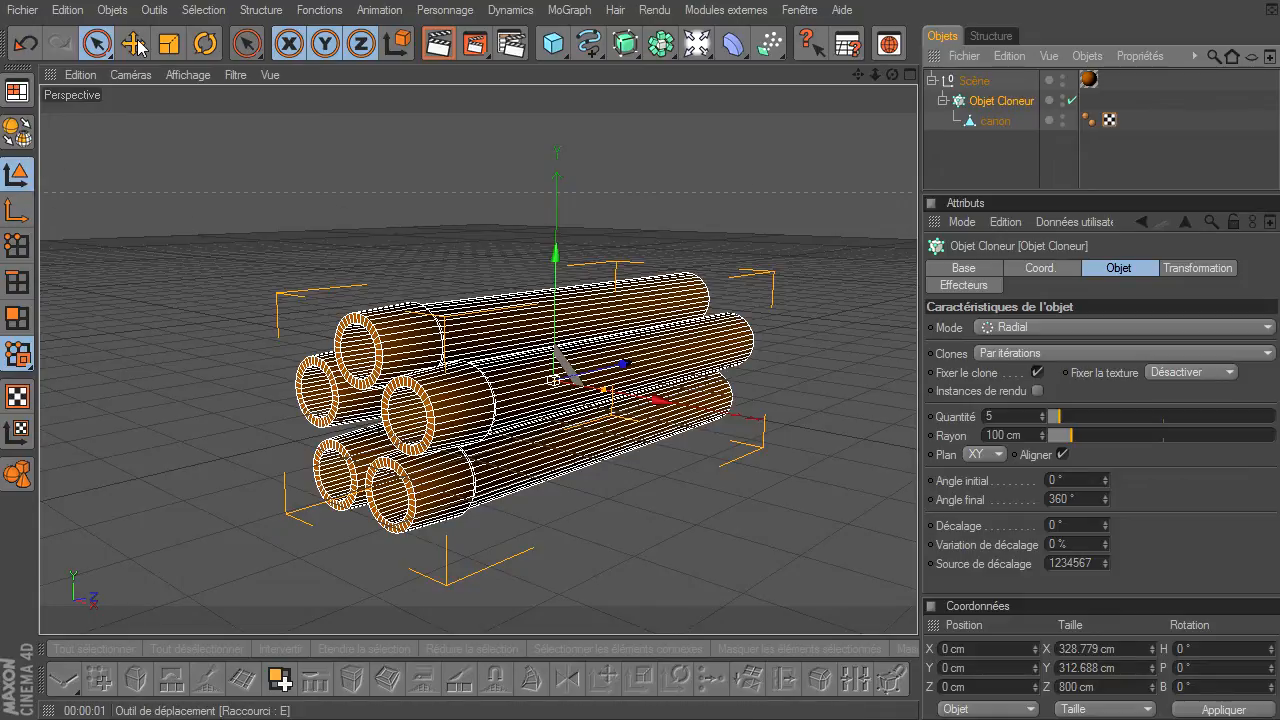
{"action": "left_click_drag", "start_coordinate": [557, 255], "coordinate": [557, 112]}
{"action": "left_click_drag", "start_coordinate": [857, 74], "coordinate": [835, 187]}
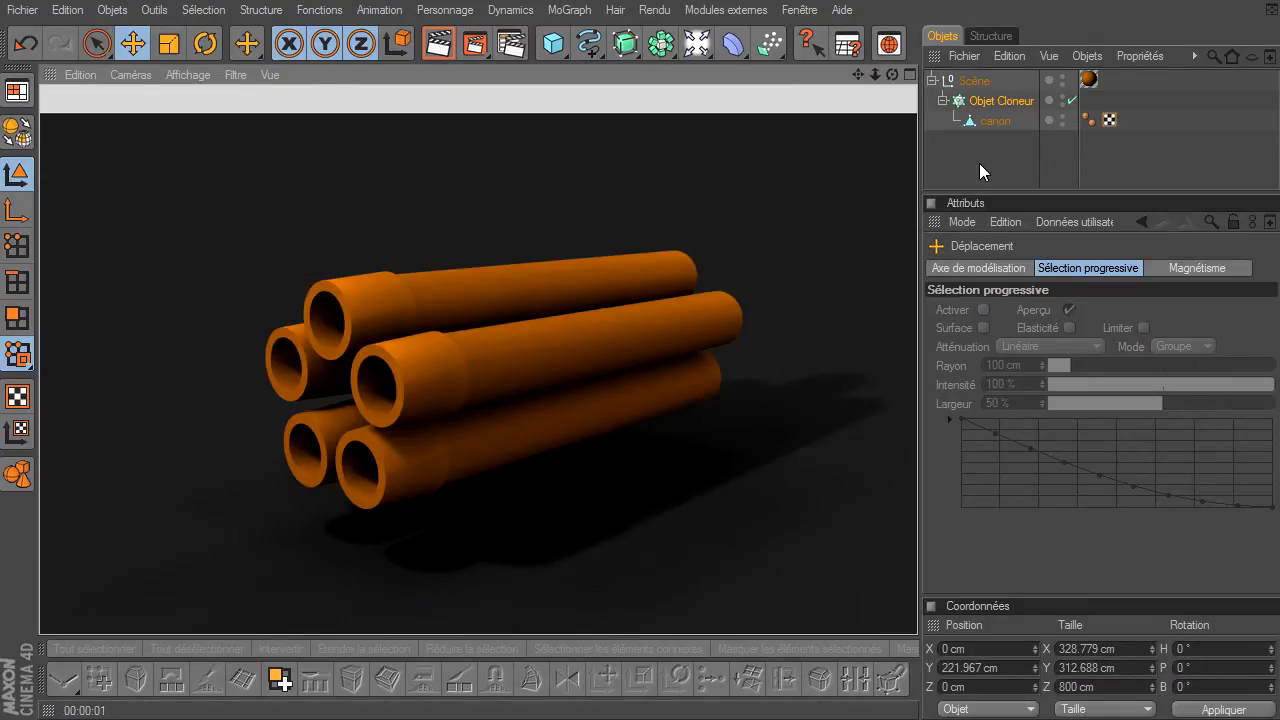
Step: Display the object information of the cloner to examine its memory use and its point and polygon counts
{"action": "left_click", "coordinate": [979, 163]}
{"action": "mouse_move", "coordinate": [892, 74]}
{"action": "left_mouse_down"}
{"action": "mouse_move", "coordinate": [915, 496]}
{"action": "mouse_move", "coordinate": [896, 70]}
{"action": "left_mouse_up"}
{"action": "left_click_drag", "start_coordinate": [917, 495], "coordinate": [867, 81]}
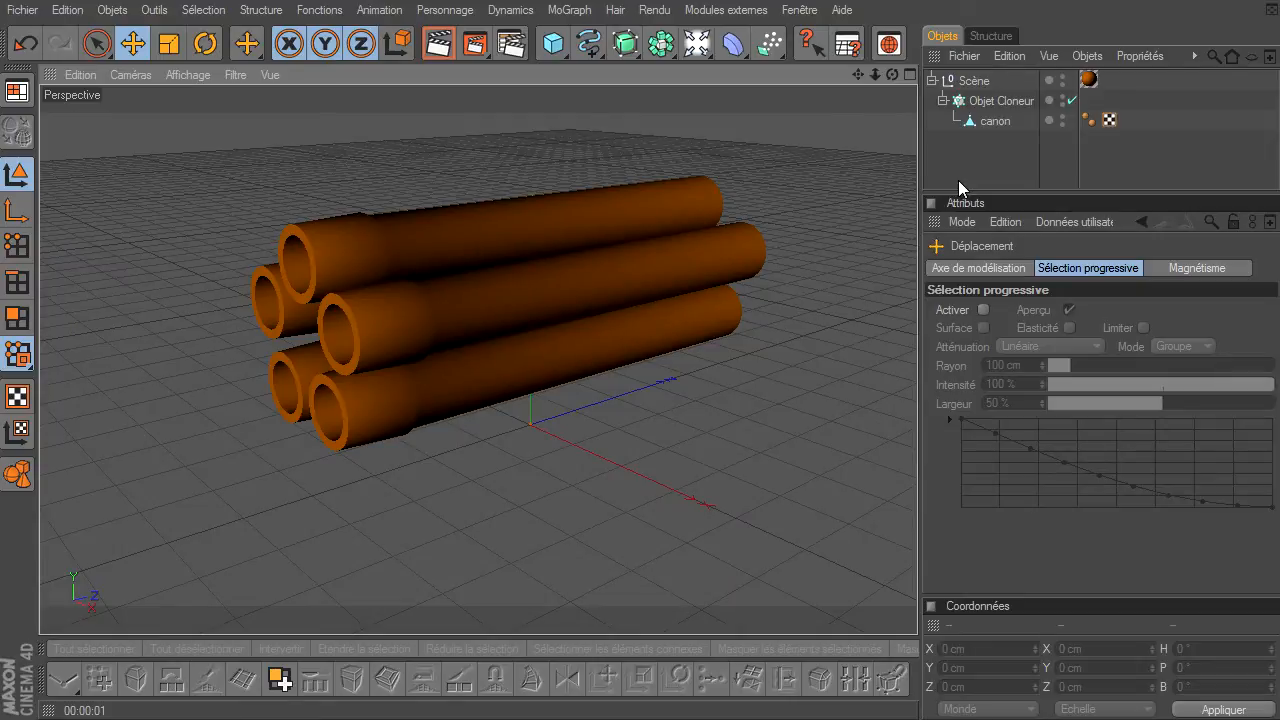
{"action": "left_click", "coordinate": [1000, 100]}
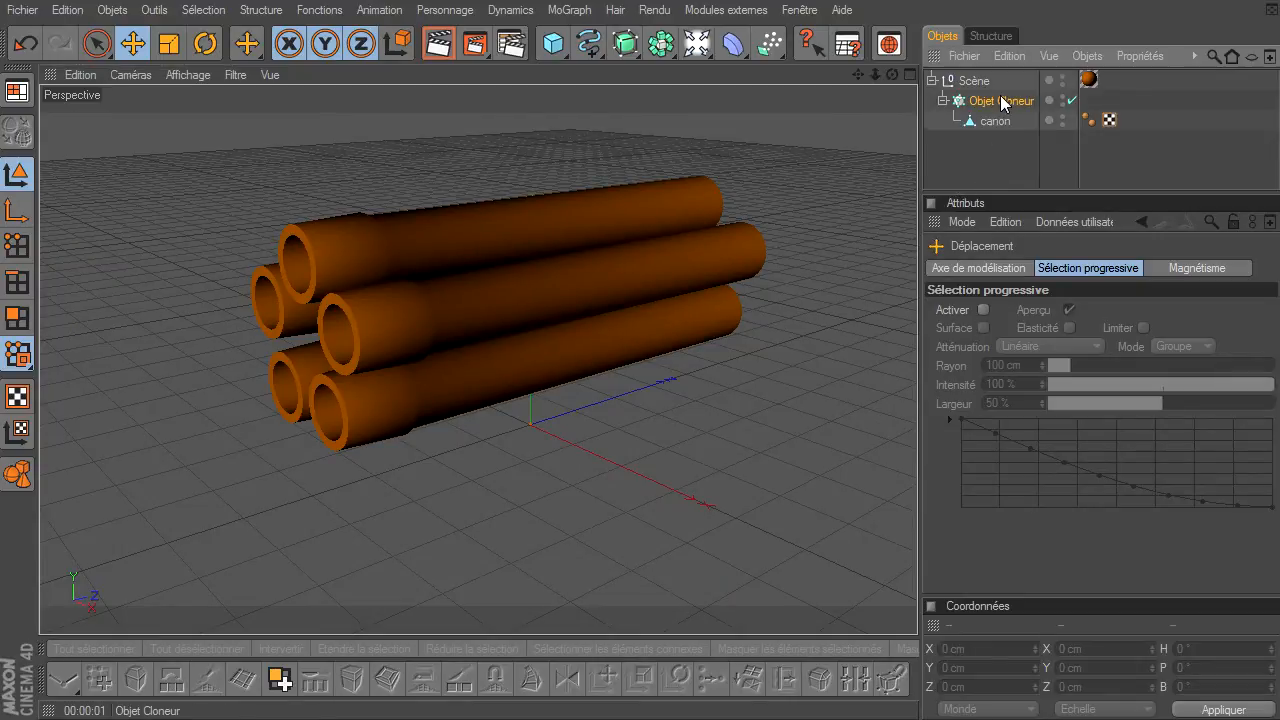
{"action": "right_click", "coordinate": [1004, 102]}
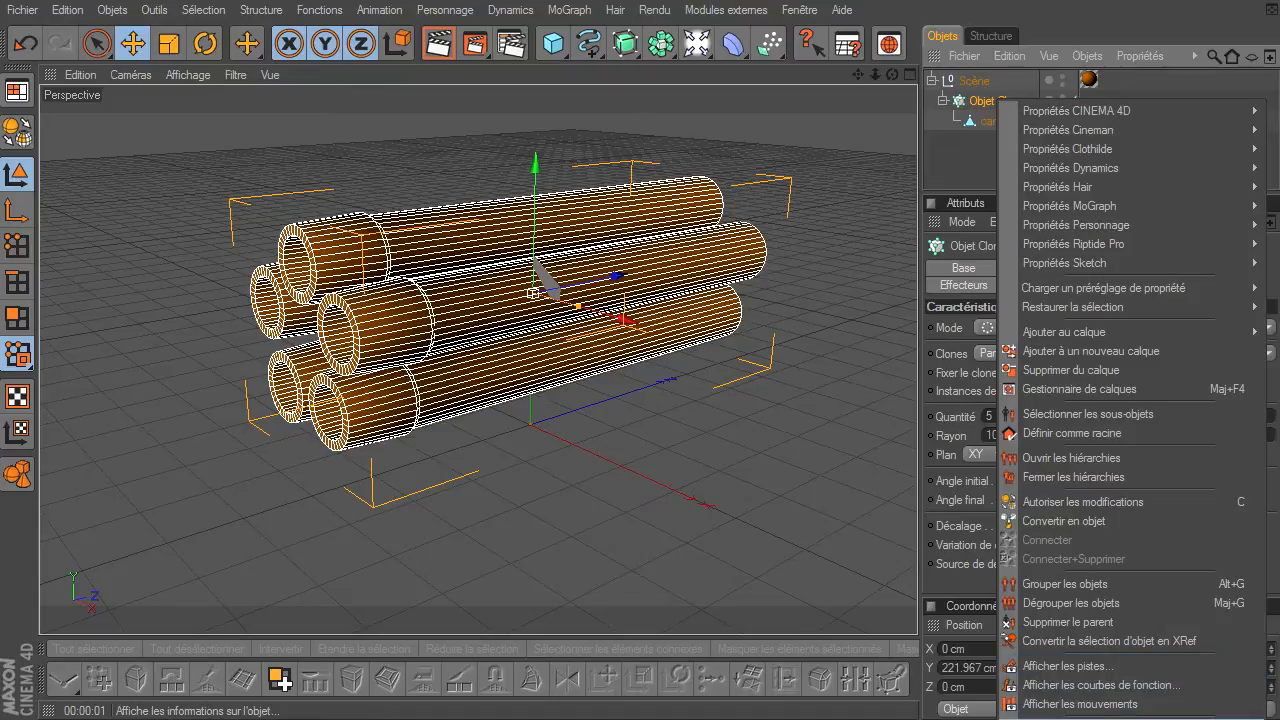
{"action": "left_click", "coordinate": [1060, 718]}
{"action": "left_click_drag", "start_coordinate": [1058, 676], "coordinate": [714, 475]}
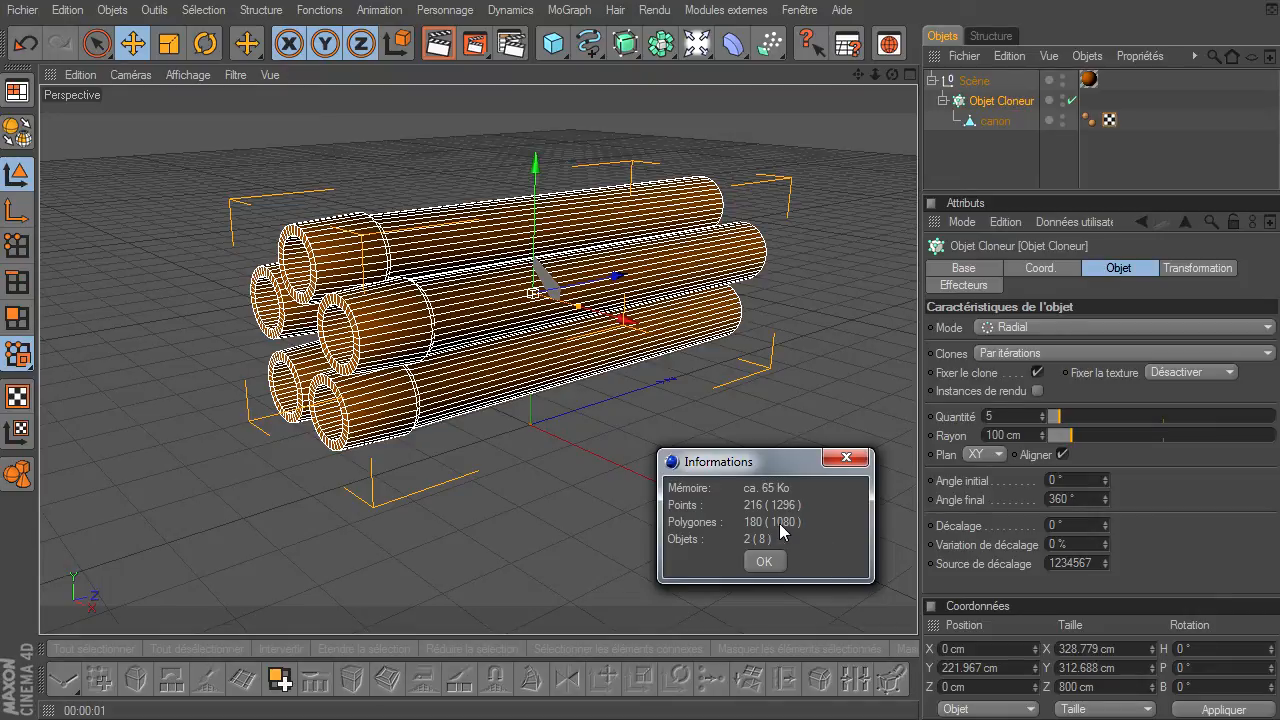
{"action": "left_click", "coordinate": [762, 561]}
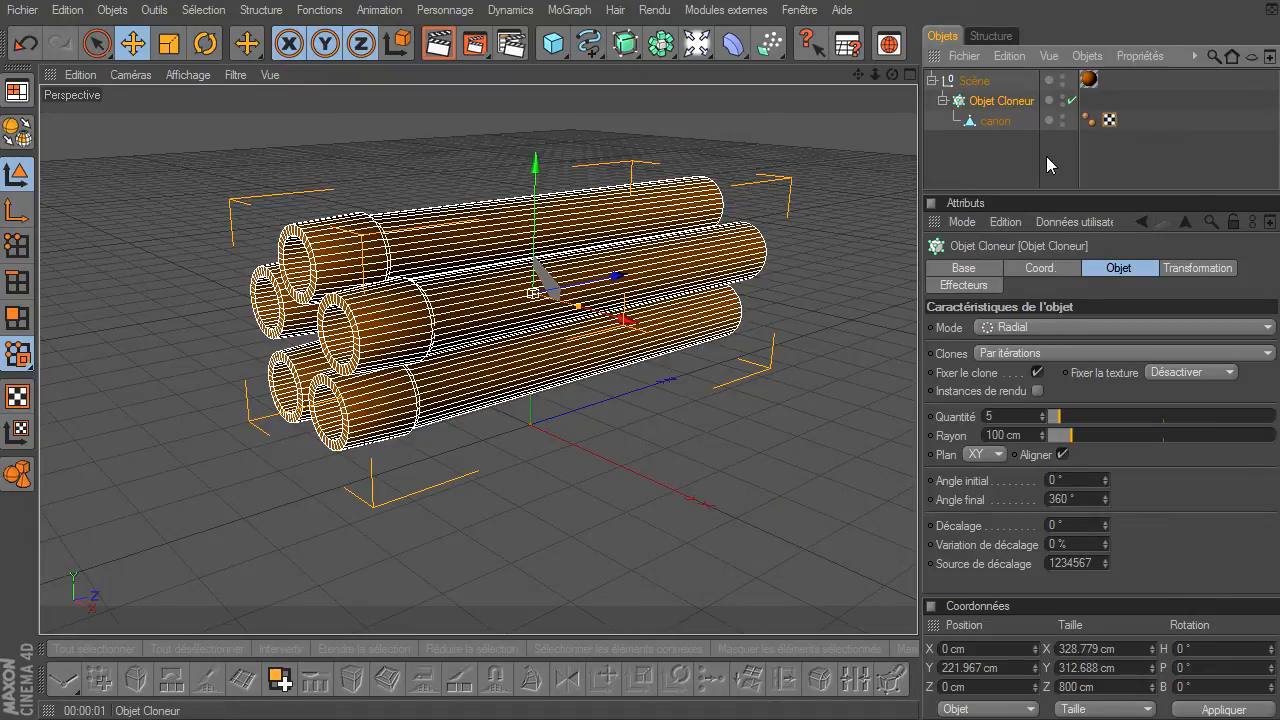
Step: Enable render instances (Instances de rendu) on the cloner and check its object information again
{"action": "left_click", "coordinate": [1134, 268]}
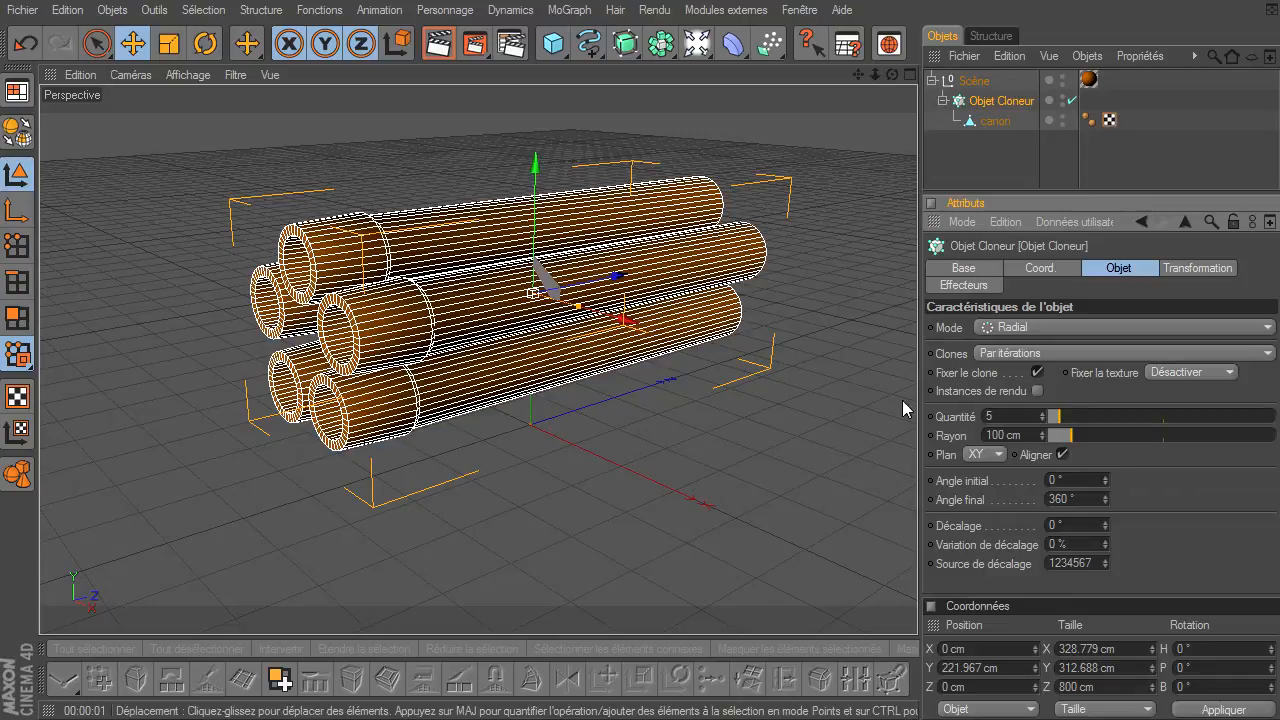
{"action": "left_click", "coordinate": [1038, 391]}
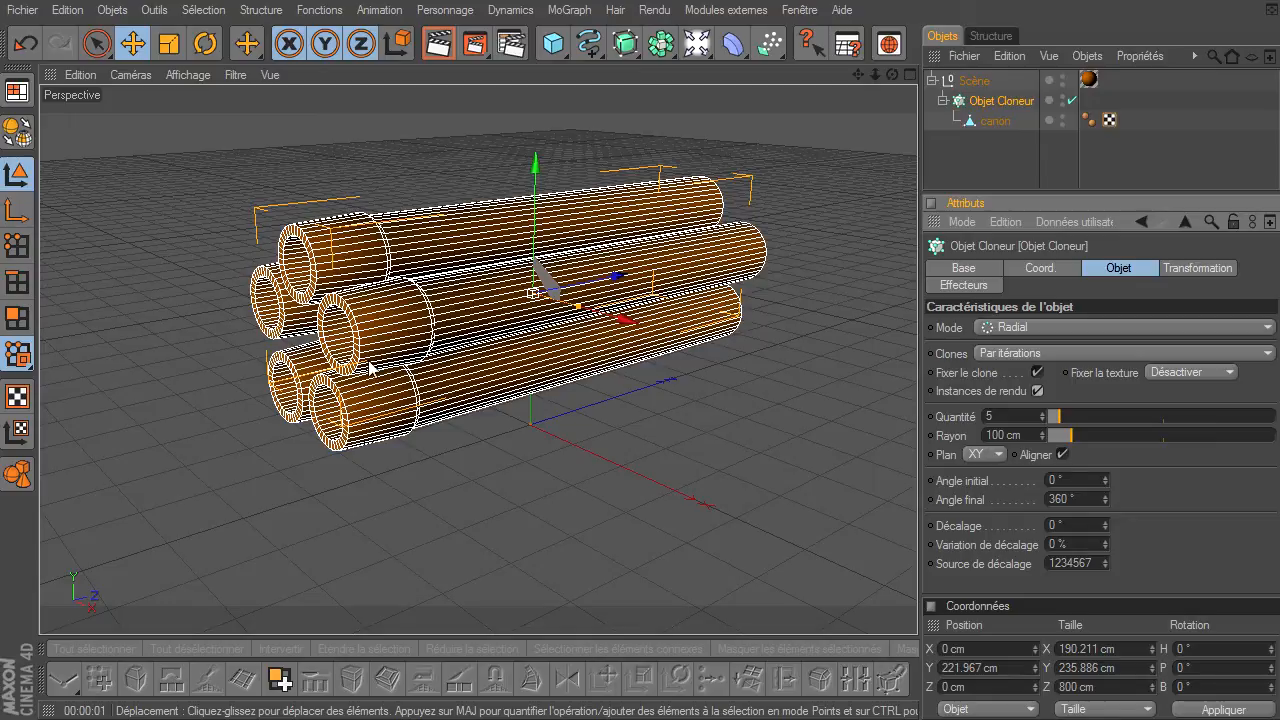
{"action": "right_click", "coordinate": [1003, 110]}
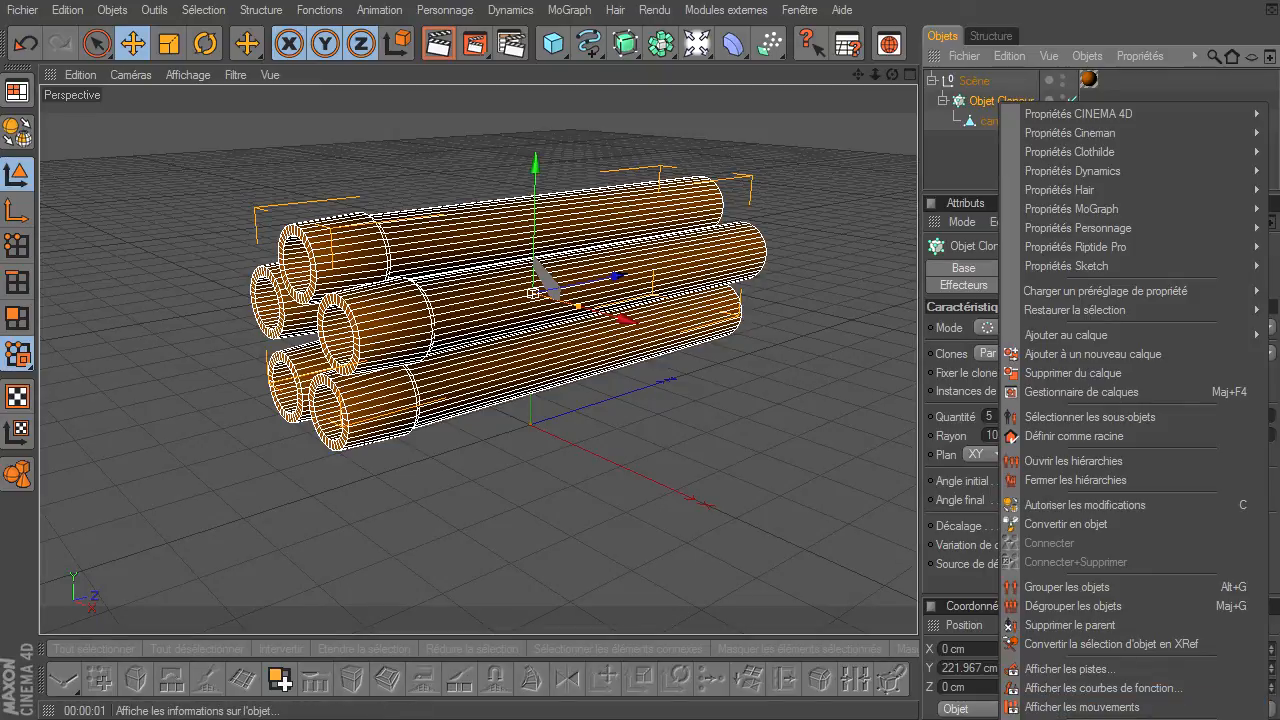
{"action": "left_click", "coordinate": [1048, 716]}
{"action": "left_click_drag", "start_coordinate": [1029, 674], "coordinate": [728, 447]}
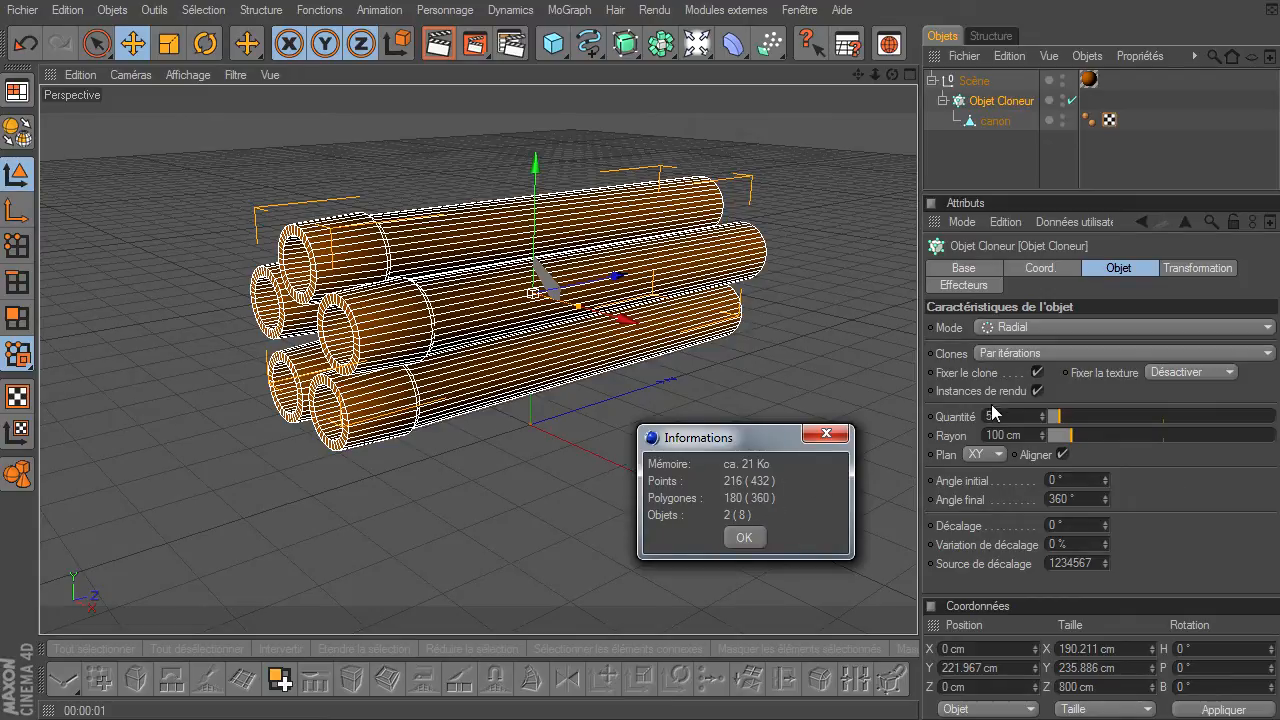
{"action": "left_click", "coordinate": [1037, 391]}
{"action": "left_click", "coordinate": [745, 535]}
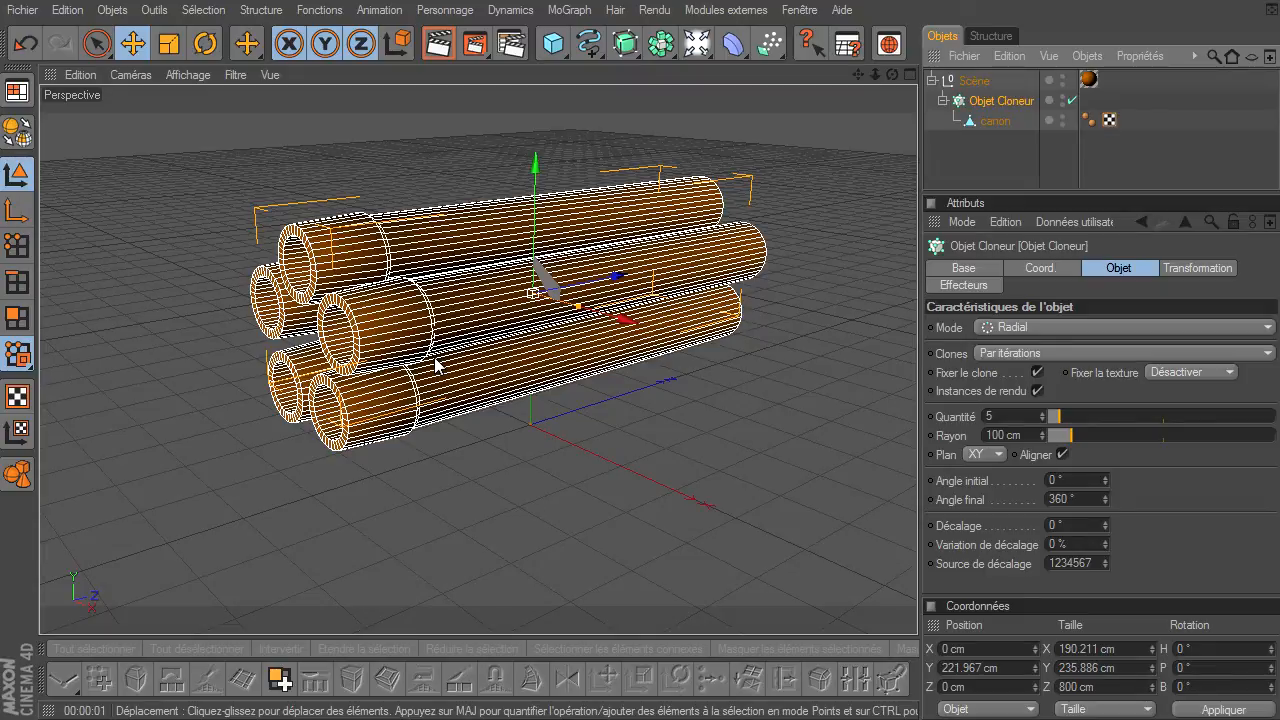
Step: Add a cylinder primitive outside the Scène hierarchy and orient it along +Z
{"action": "mouse_move", "coordinate": [892, 75]}
{"action": "left_mouse_down"}
{"action": "mouse_move", "coordinate": [860, 76]}
{"action": "mouse_move", "coordinate": [930, 78]}
{"action": "mouse_move", "coordinate": [893, 78]}
{"action": "left_mouse_up"}
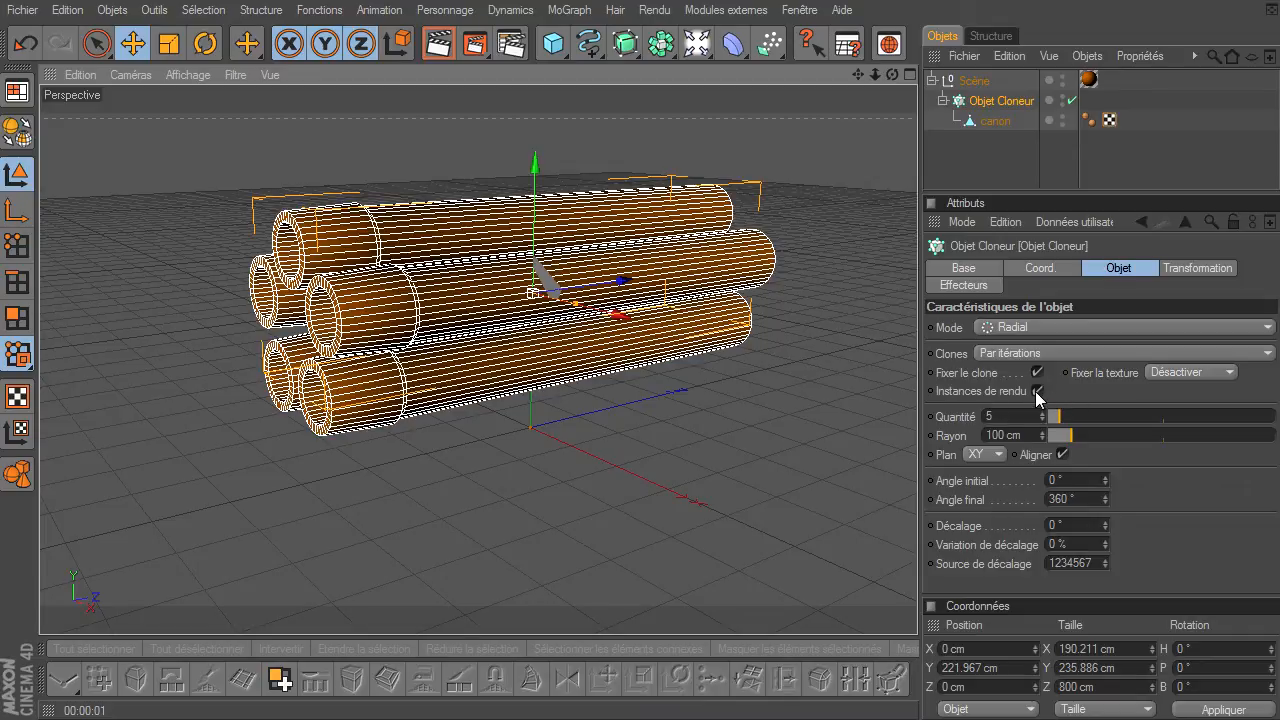
{"action": "left_click", "coordinate": [972, 151]}
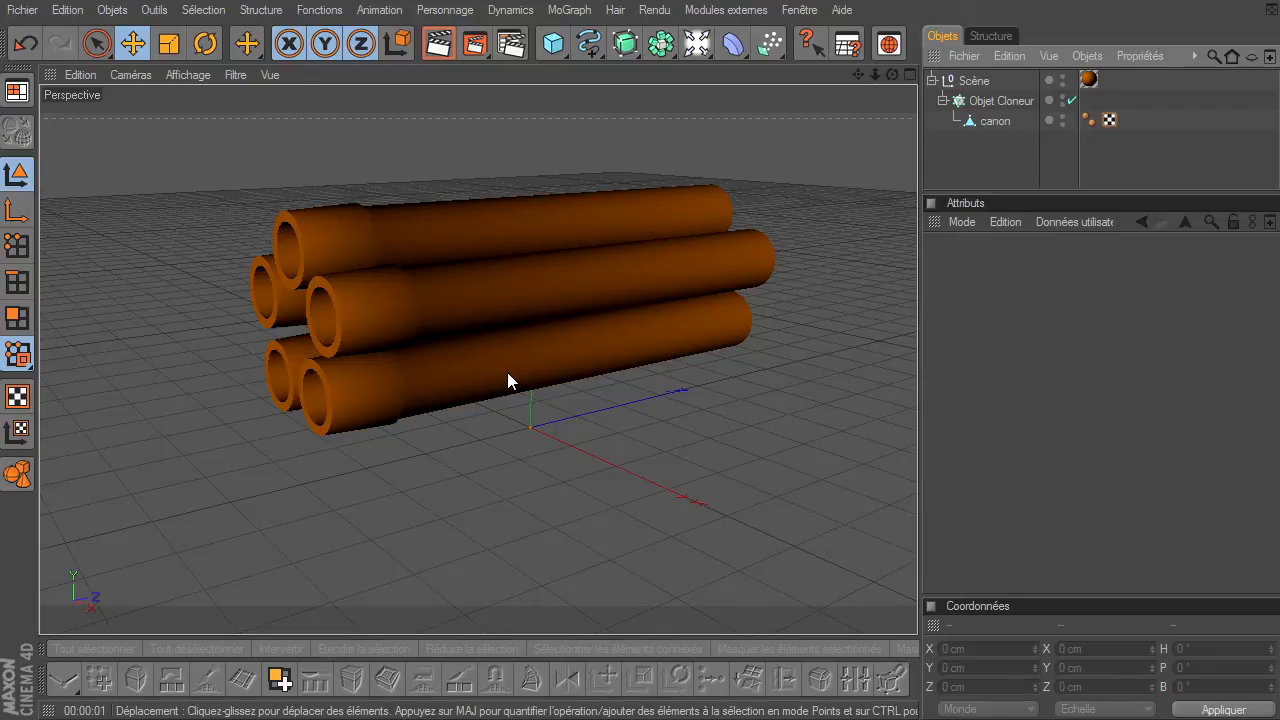
{"action": "left_click", "coordinate": [553, 43]}
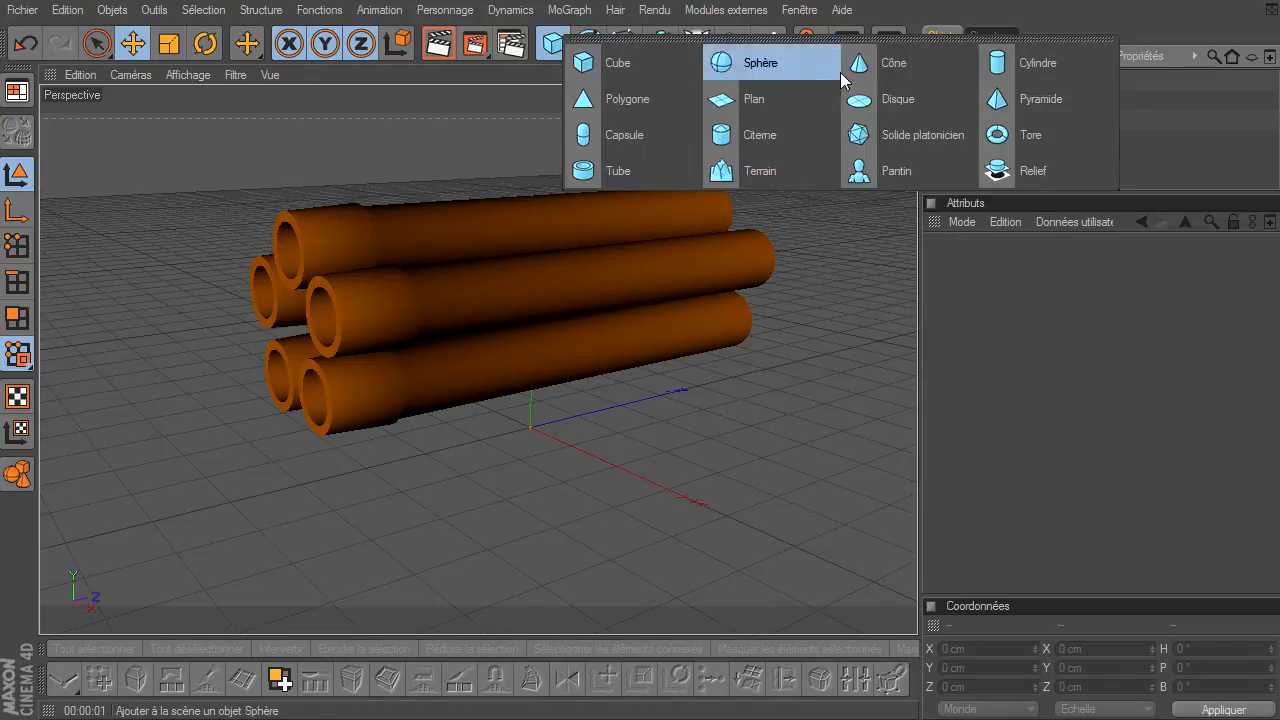
{"action": "left_click", "coordinate": [997, 66]}
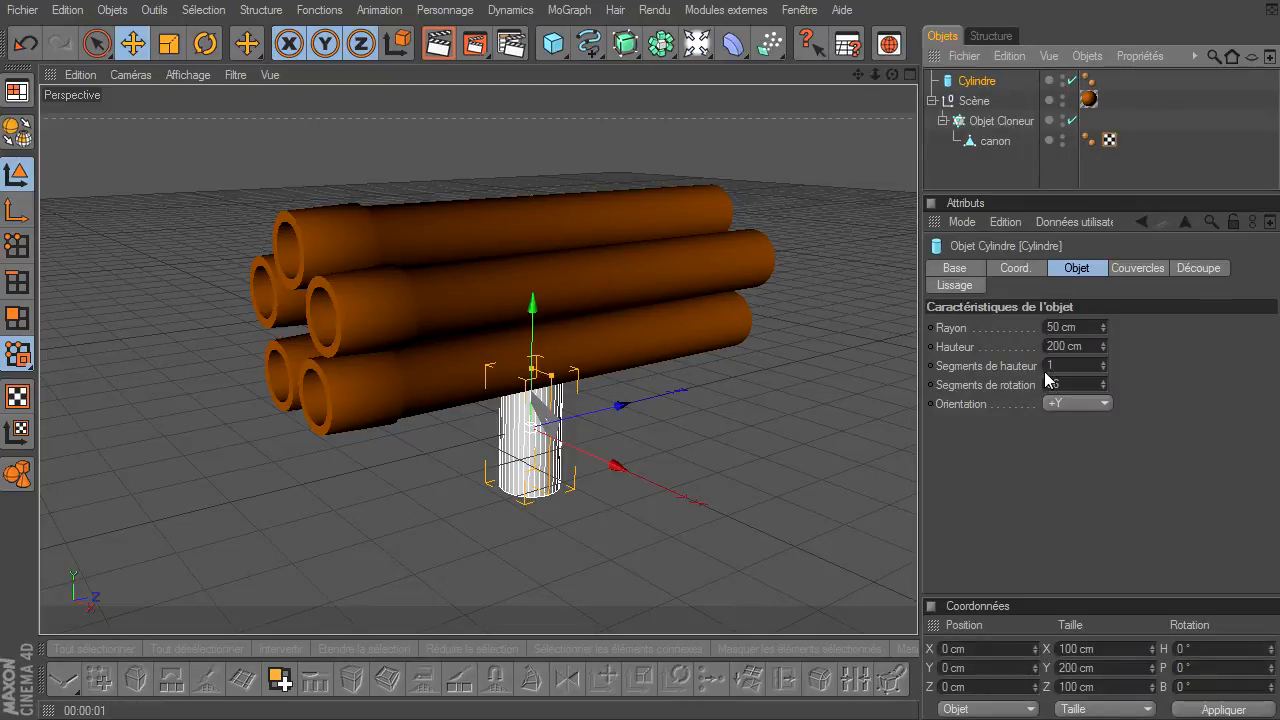
{"action": "left_click", "coordinate": [1062, 402]}
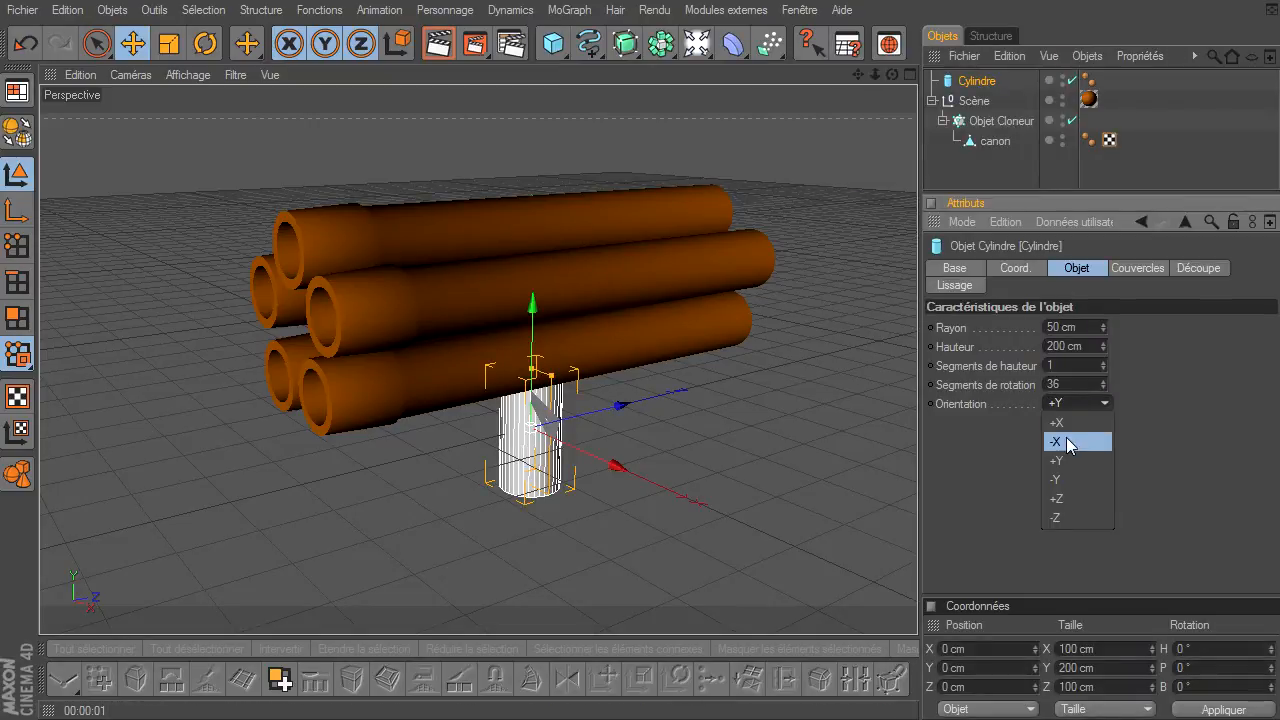
{"action": "left_click", "coordinate": [1067, 499]}
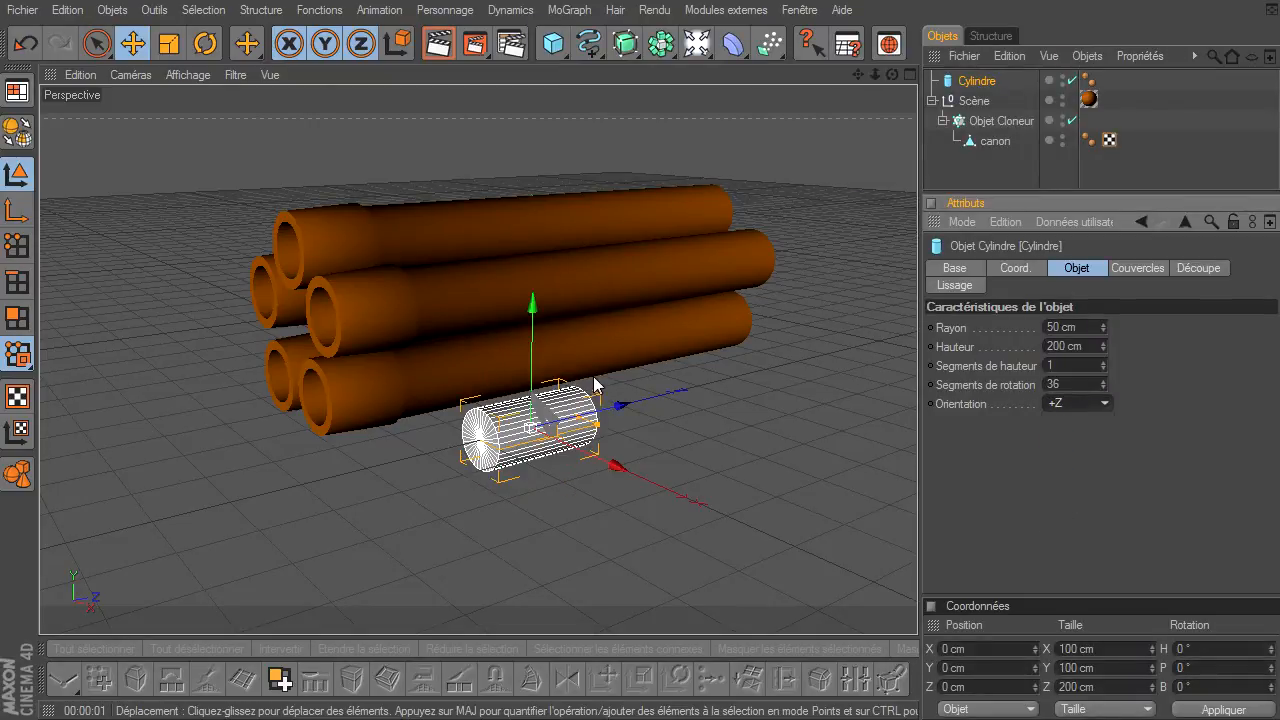
Step: Set the new cylinder's radius to 160 cm and raise it along the Y axis to about 222 cm
{"action": "left_click", "coordinate": [1092, 328]}
{"action": "type", "text": "160"}
{"action": "key", "text": "Return"}
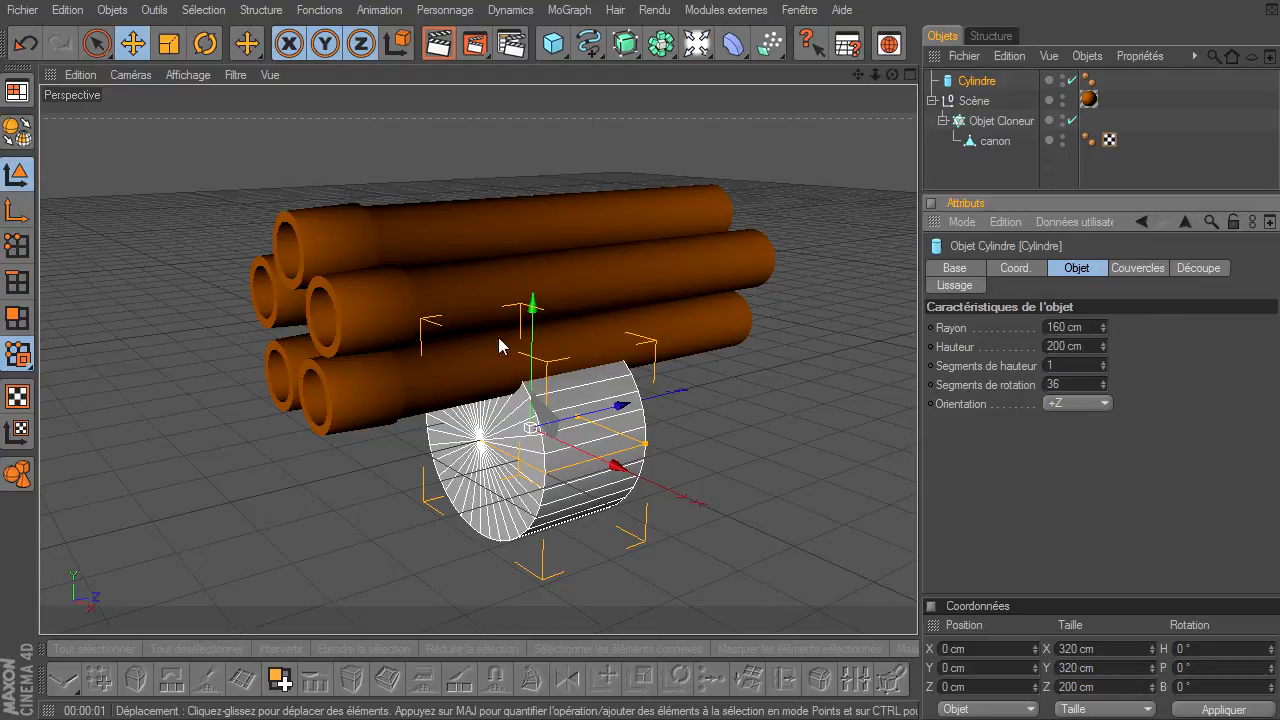
{"action": "left_click_drag", "start_coordinate": [532, 305], "coordinate": [535, 160]}
Step: Set the cylinder's height to 40 cm and move it along the Z axis to about -142 cm
{"action": "left_click", "coordinate": [1066, 346]}
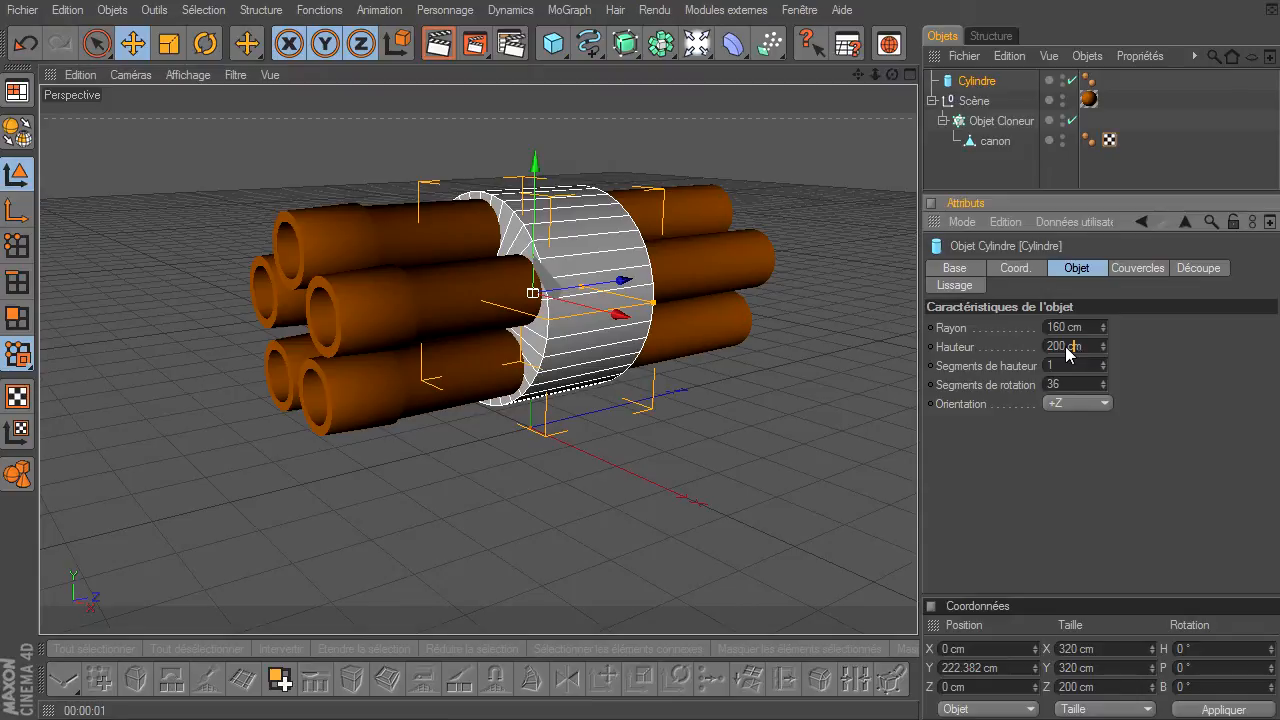
{"action": "type", "text": "40"}
{"action": "key", "text": "Return"}
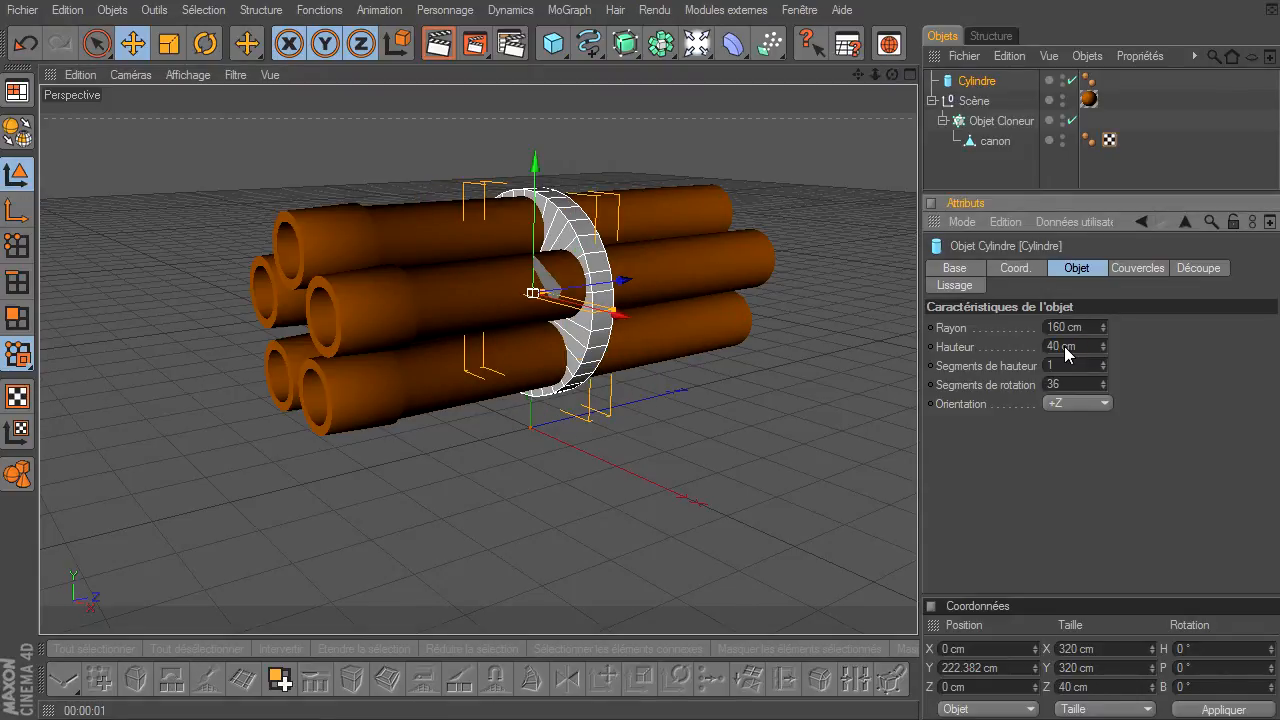
{"action": "left_click_drag", "start_coordinate": [622, 281], "coordinate": [635, 345]}
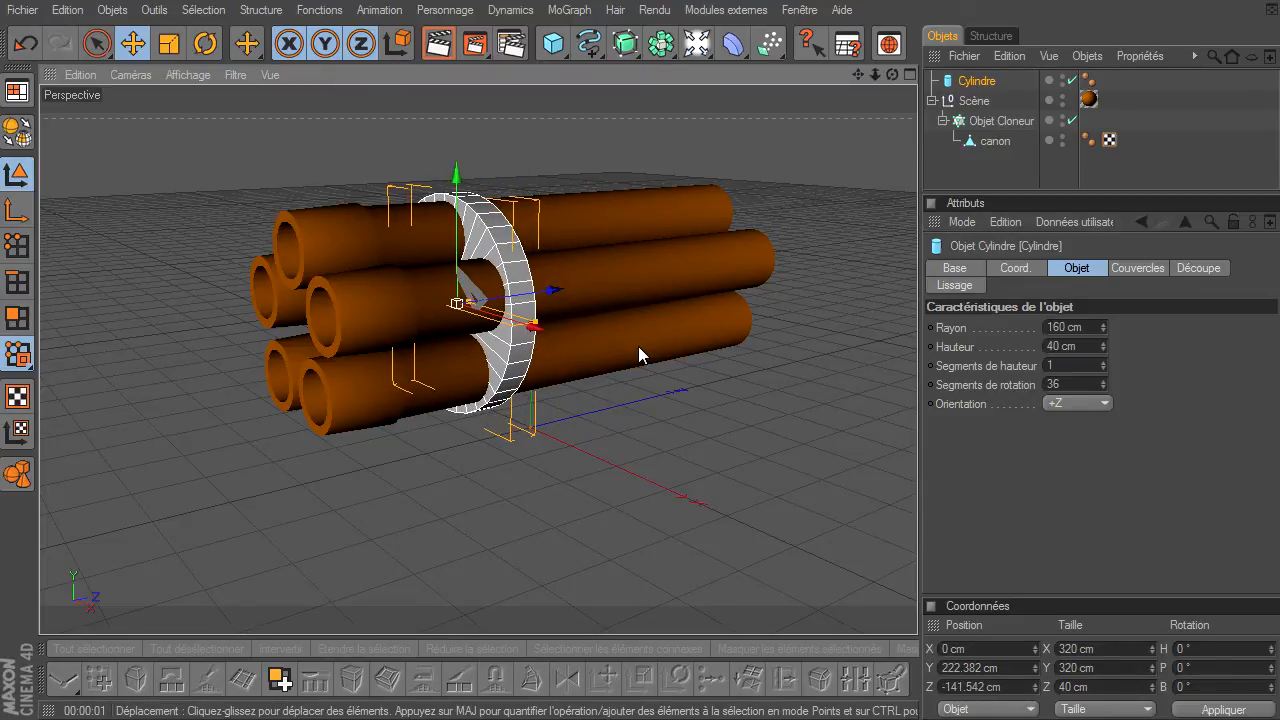
Step: Render a close view of the disc around the barrels to examine its edges
{"action": "scroll", "coordinate": [638, 347], "scroll_direction": "up", "scroll_amount": 2}
{"action": "scroll", "coordinate": [638, 346], "scroll_direction": "up", "scroll_amount": 3}
{"action": "left_click_drag", "start_coordinate": [858, 74], "coordinate": [765, 144]}
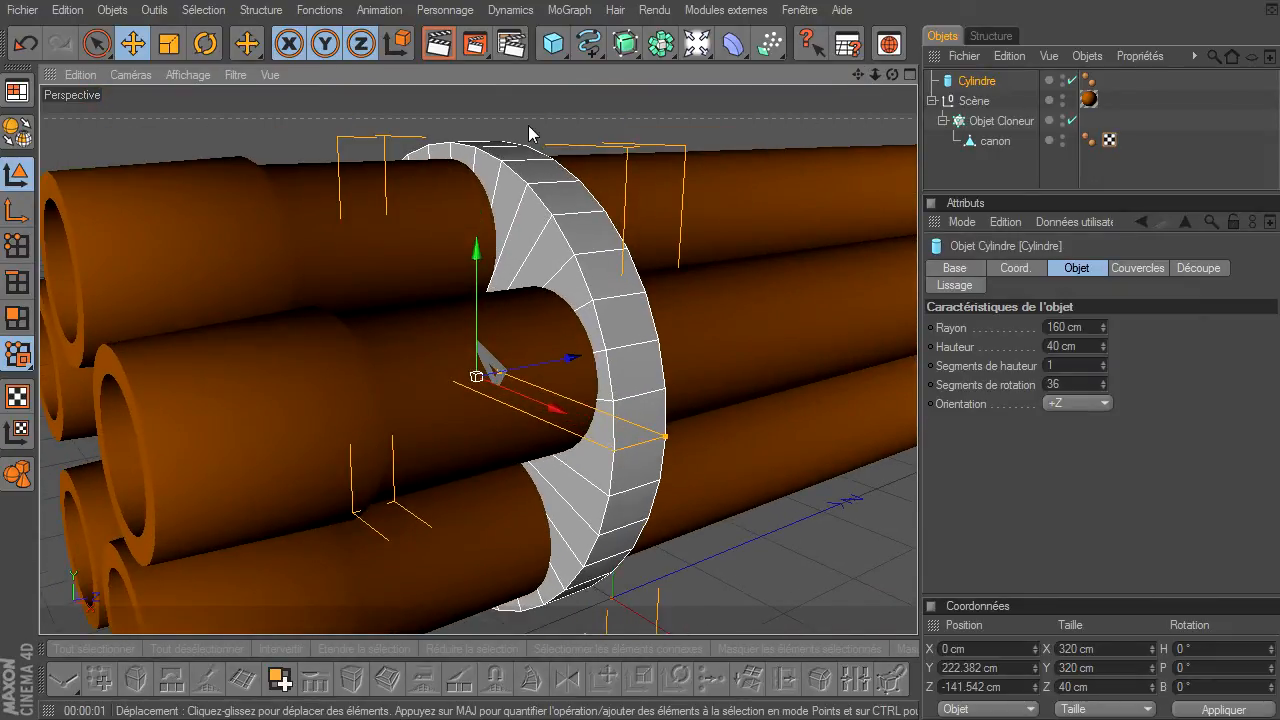
{"action": "left_click", "coordinate": [438, 43]}
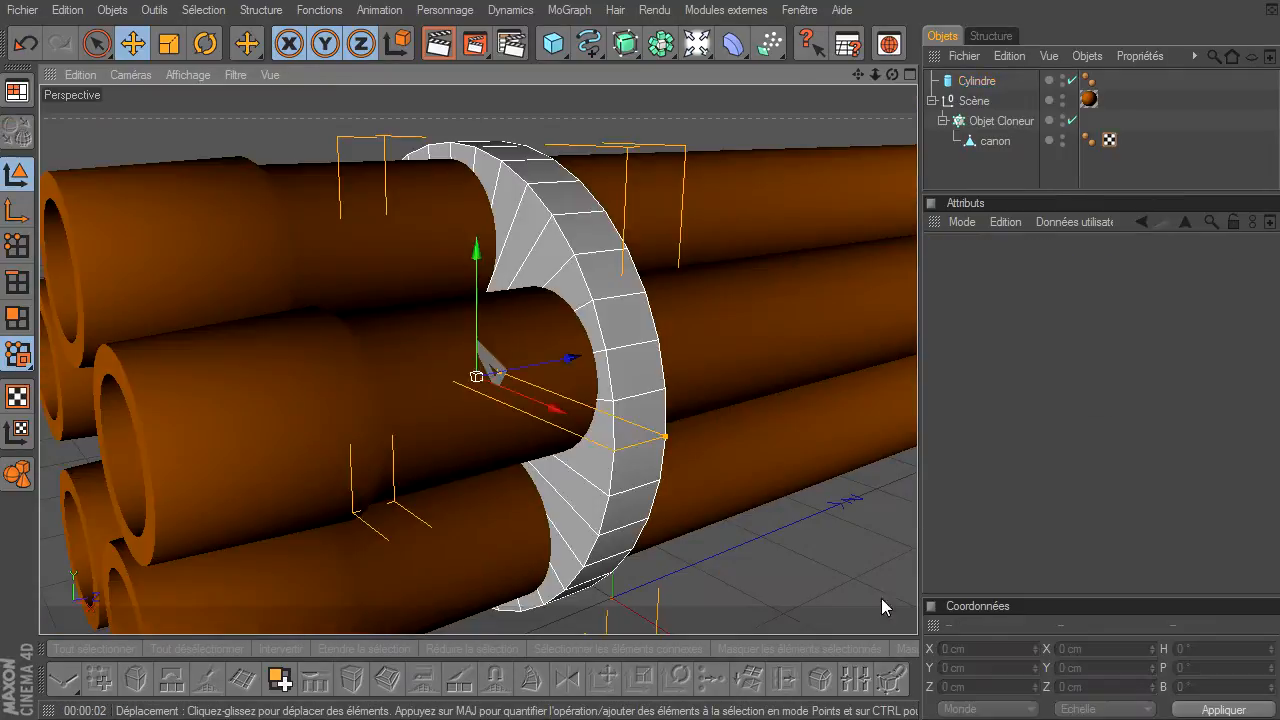
{"action": "left_click", "coordinate": [414, 143]}
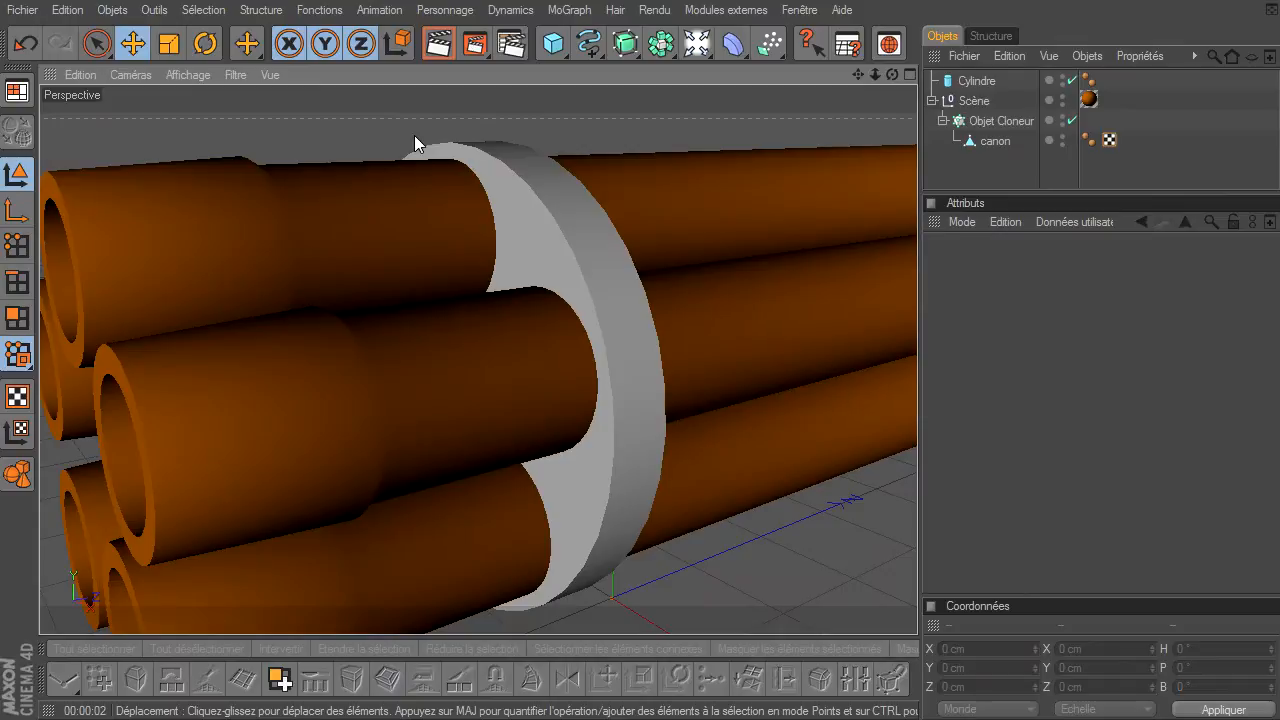
Step: Enable the bevel (Biseau) on the cylinder's caps and set its radius to 1 cm
{"action": "left_click", "coordinate": [980, 83]}
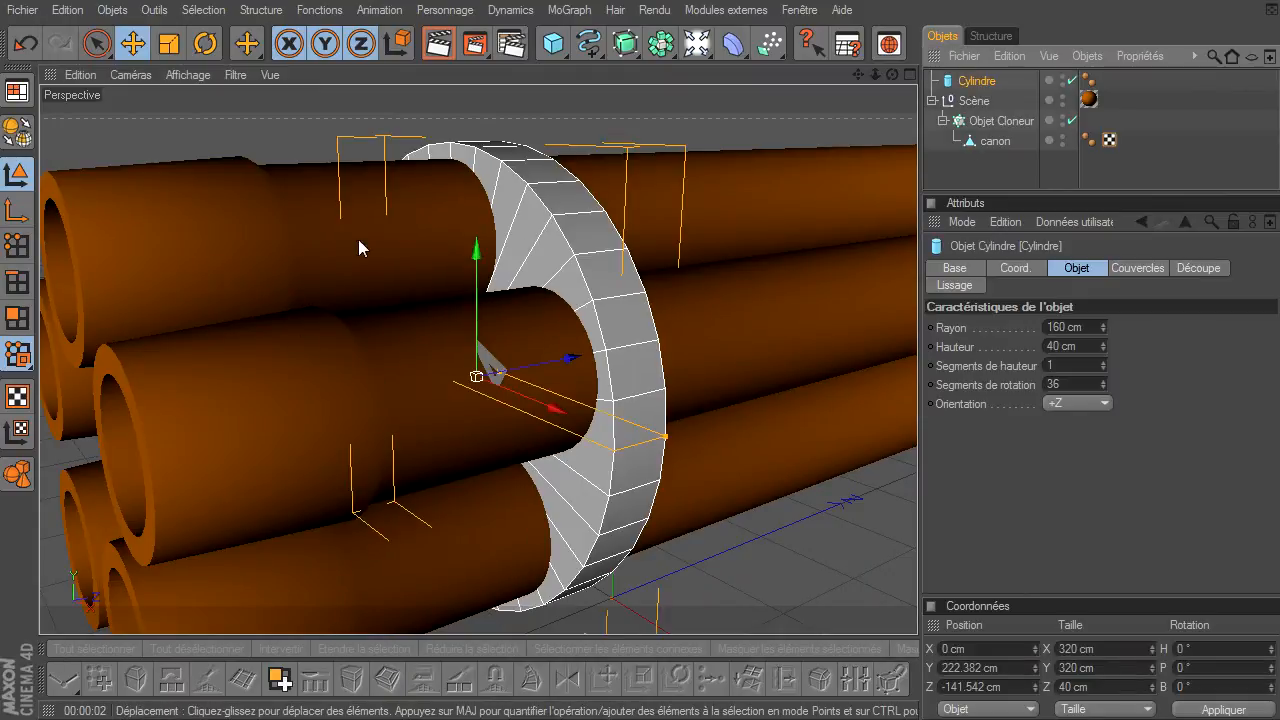
{"action": "scroll", "coordinate": [556, 287], "scroll_direction": "up", "scroll_amount": 5}
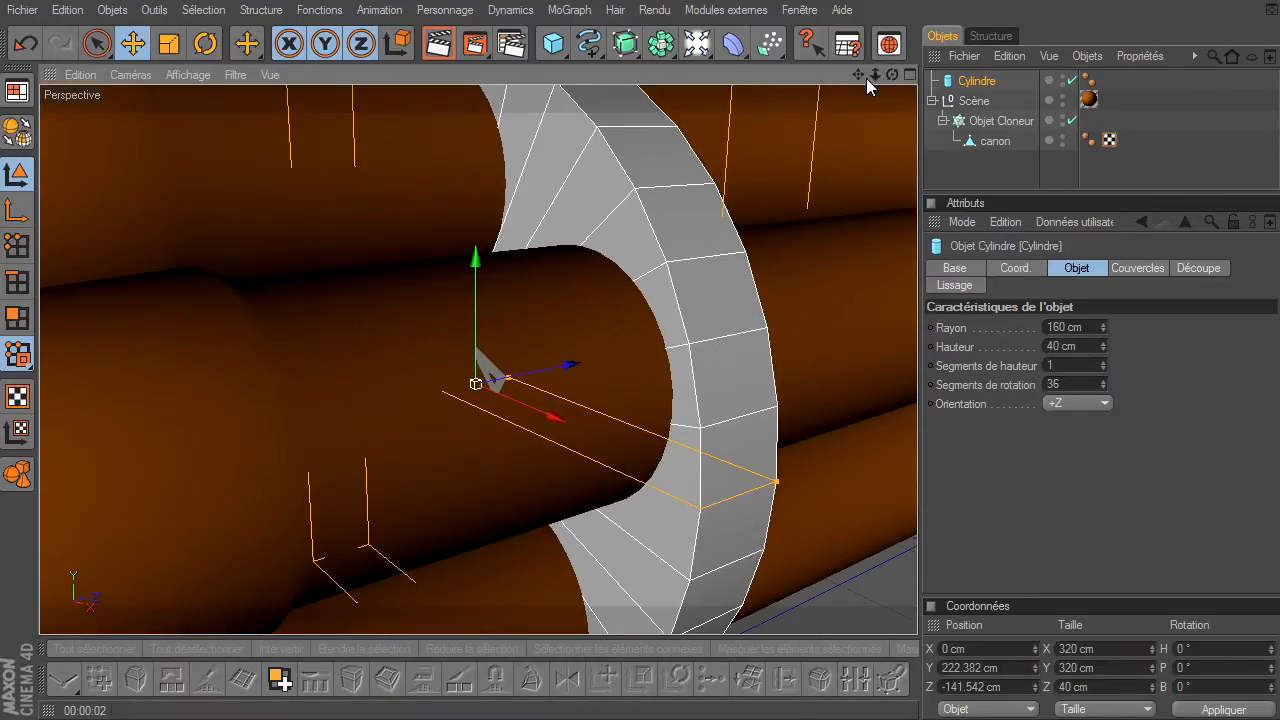
{"action": "left_click_drag", "start_coordinate": [917, 495], "coordinate": [864, 587]}
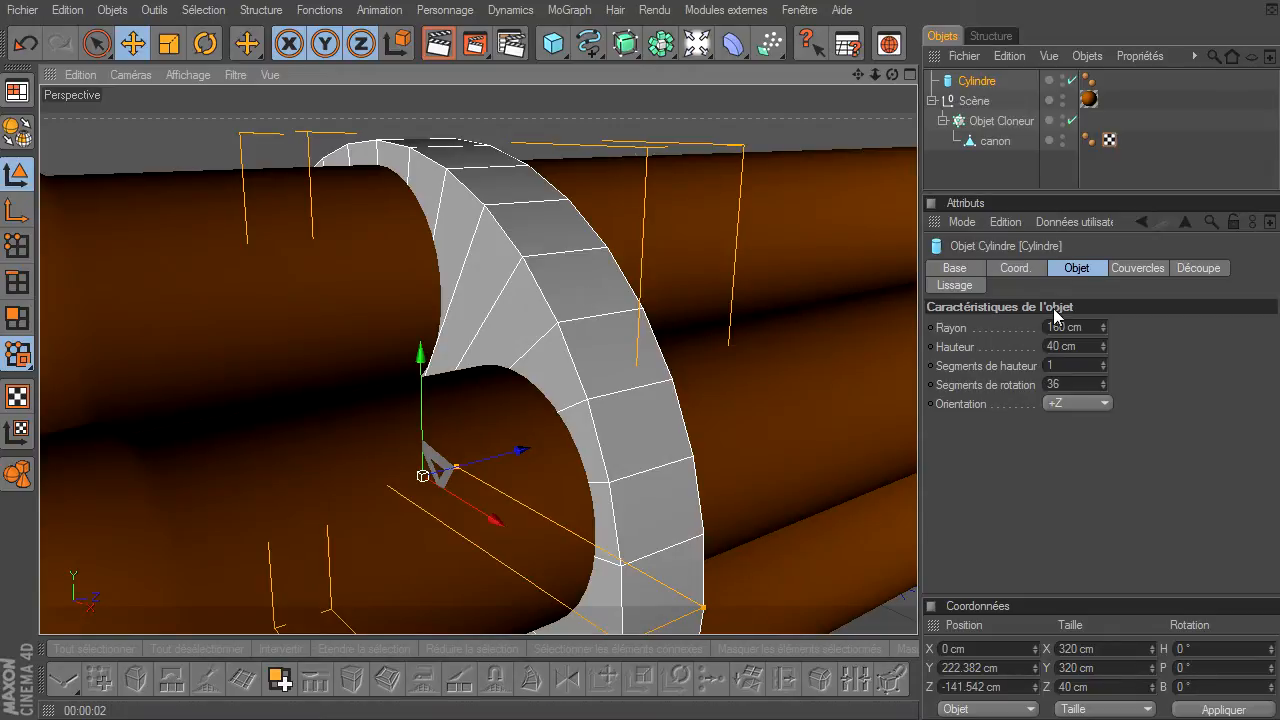
{"action": "left_click", "coordinate": [1140, 268]}
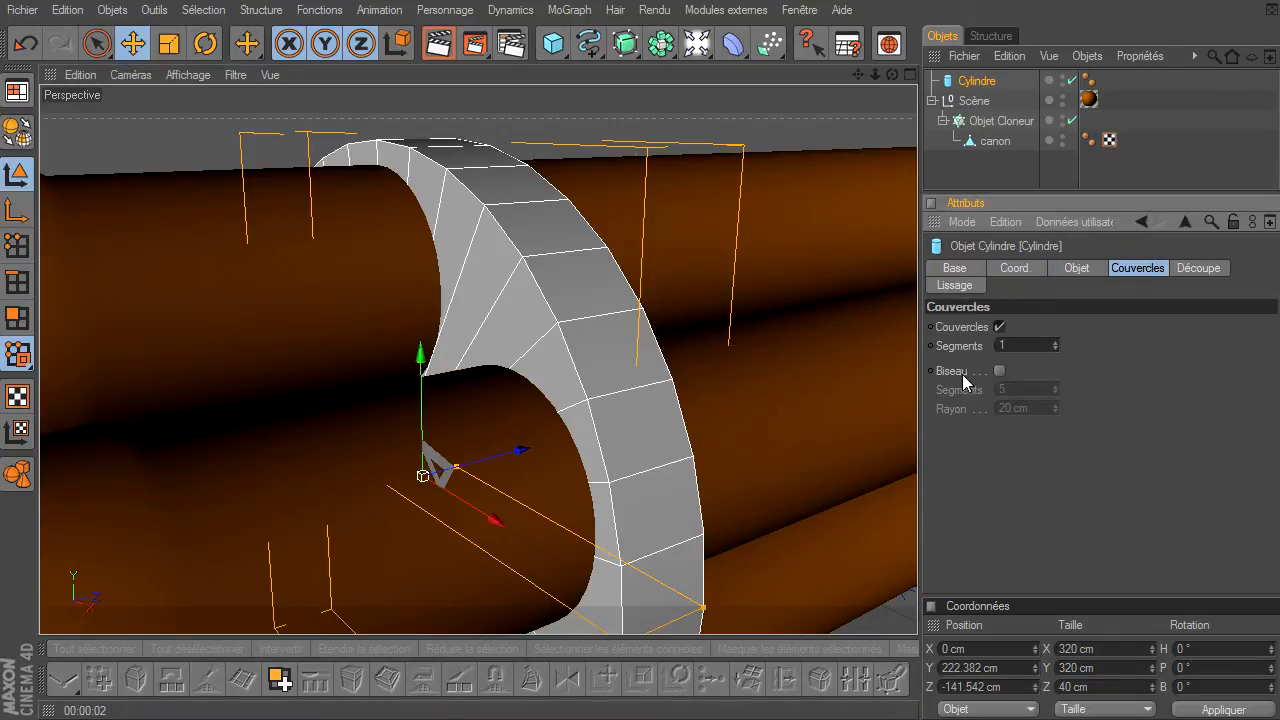
{"action": "left_click", "coordinate": [999, 371]}
{"action": "left_click", "coordinate": [1016, 409]}
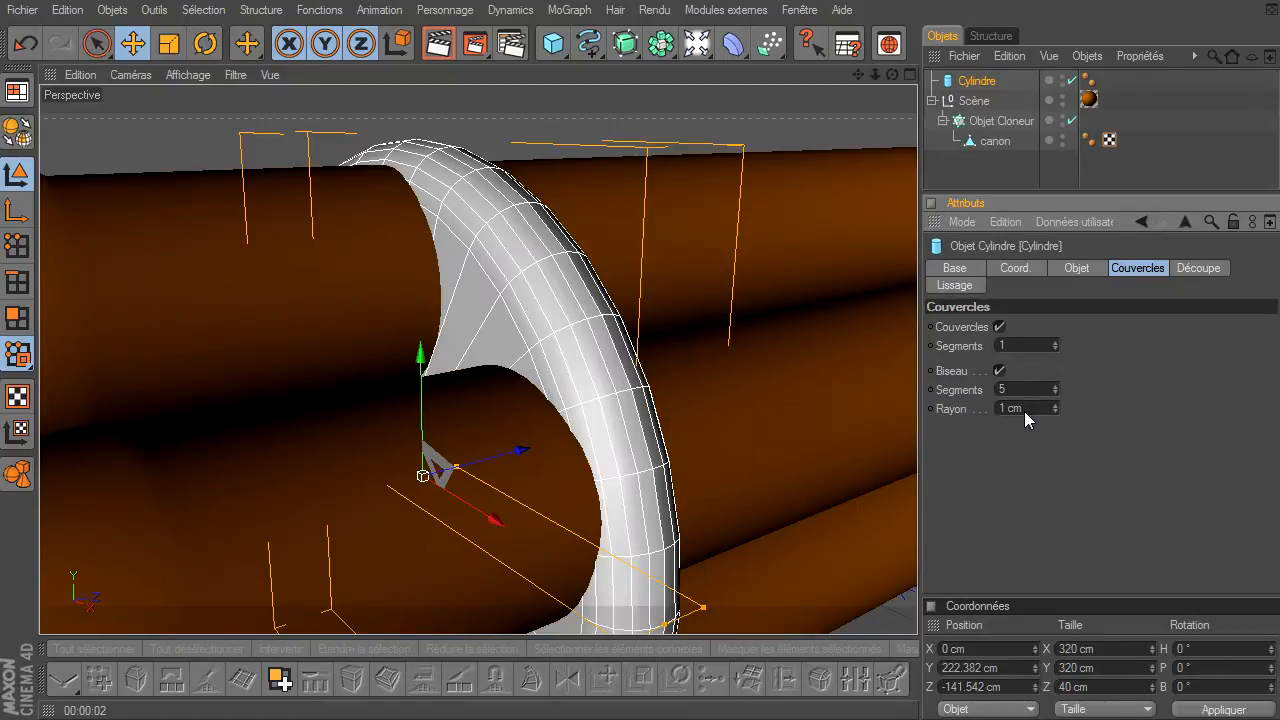
Step: Inspect the disc's bevelled edge up close and reduce the bevel to 3 segments
{"action": "scroll", "coordinate": [490, 358], "scroll_direction": "up", "scroll_amount": 3}
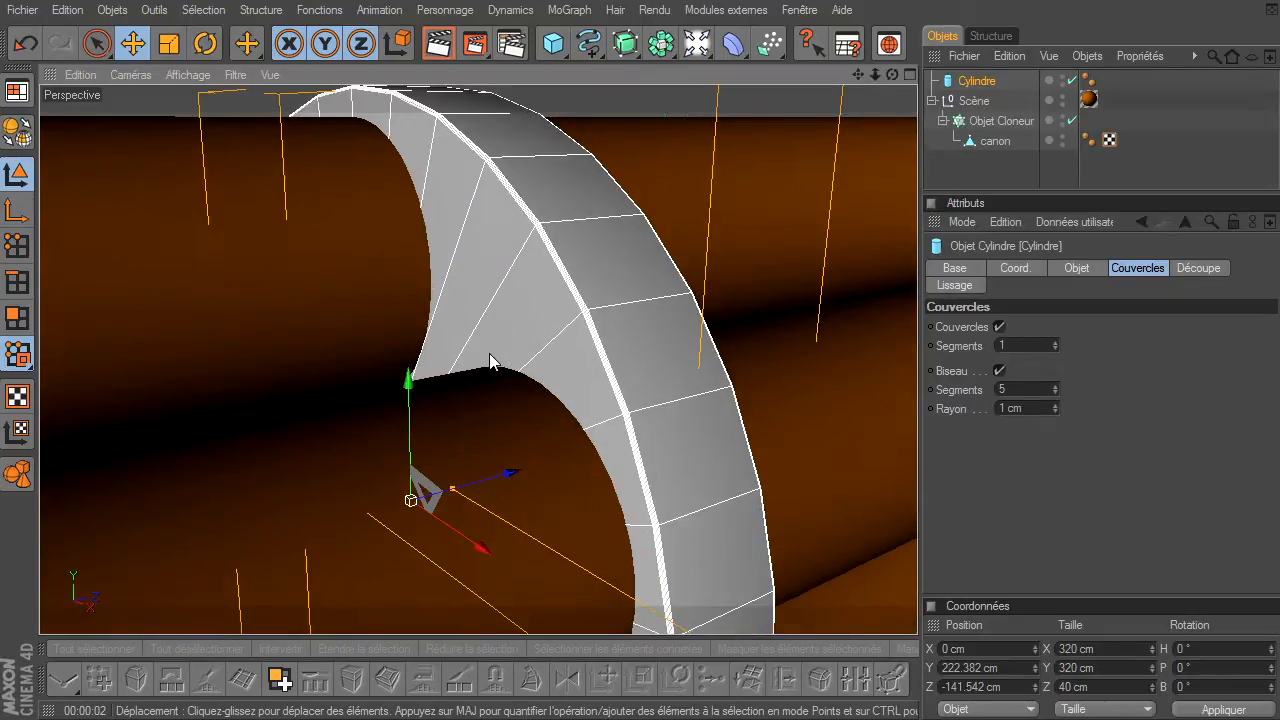
{"action": "scroll", "coordinate": [489, 353], "scroll_direction": "up", "scroll_amount": 5}
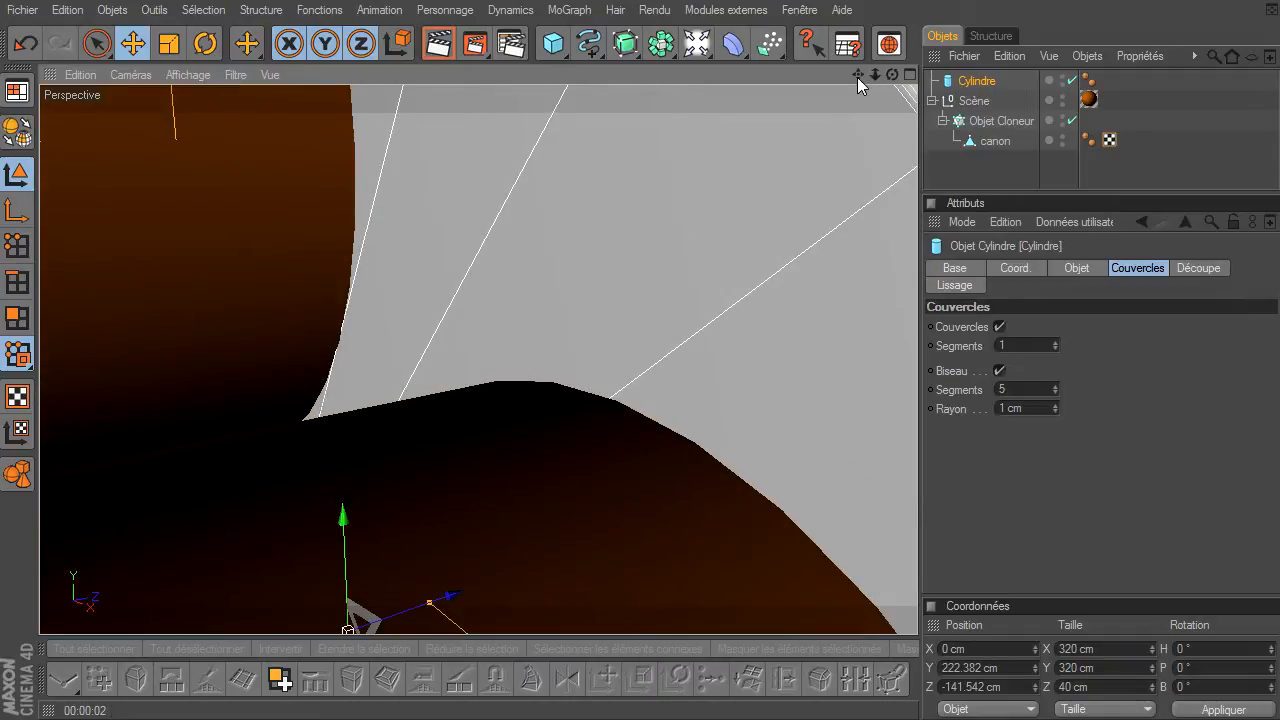
{"action": "left_click_drag", "start_coordinate": [857, 77], "coordinate": [669, 186]}
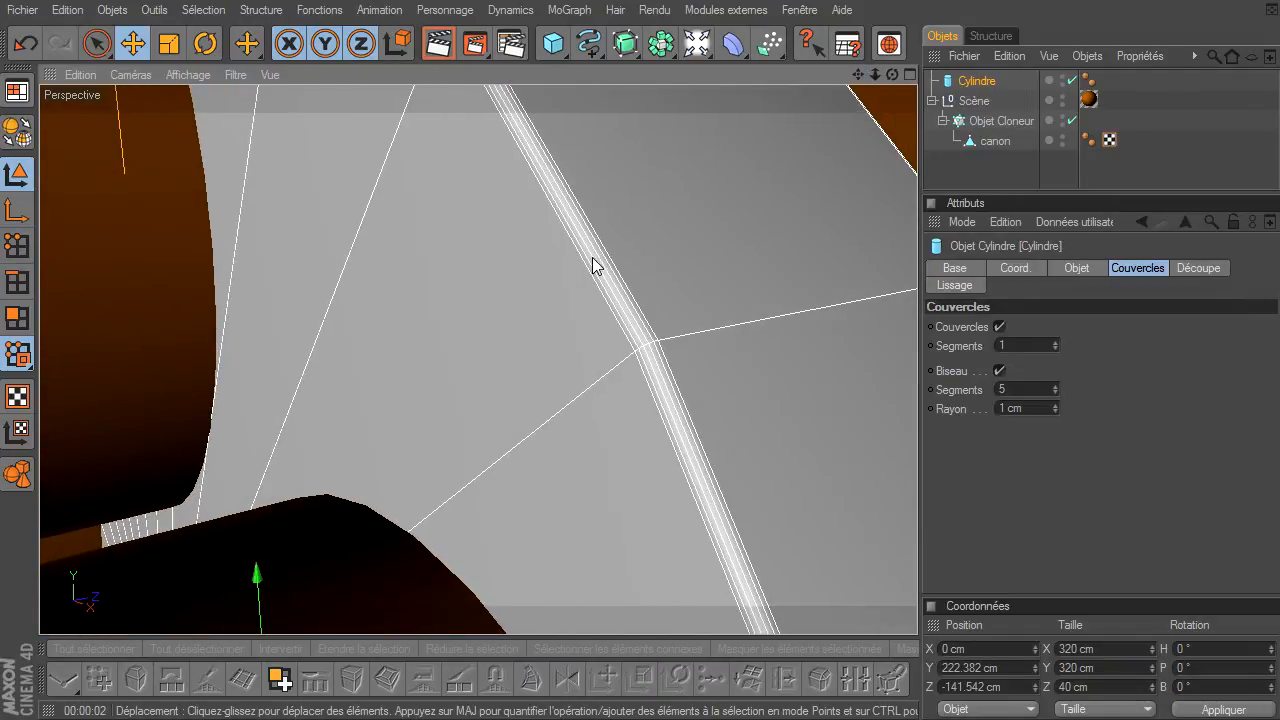
{"action": "left_click", "coordinate": [1026, 390]}
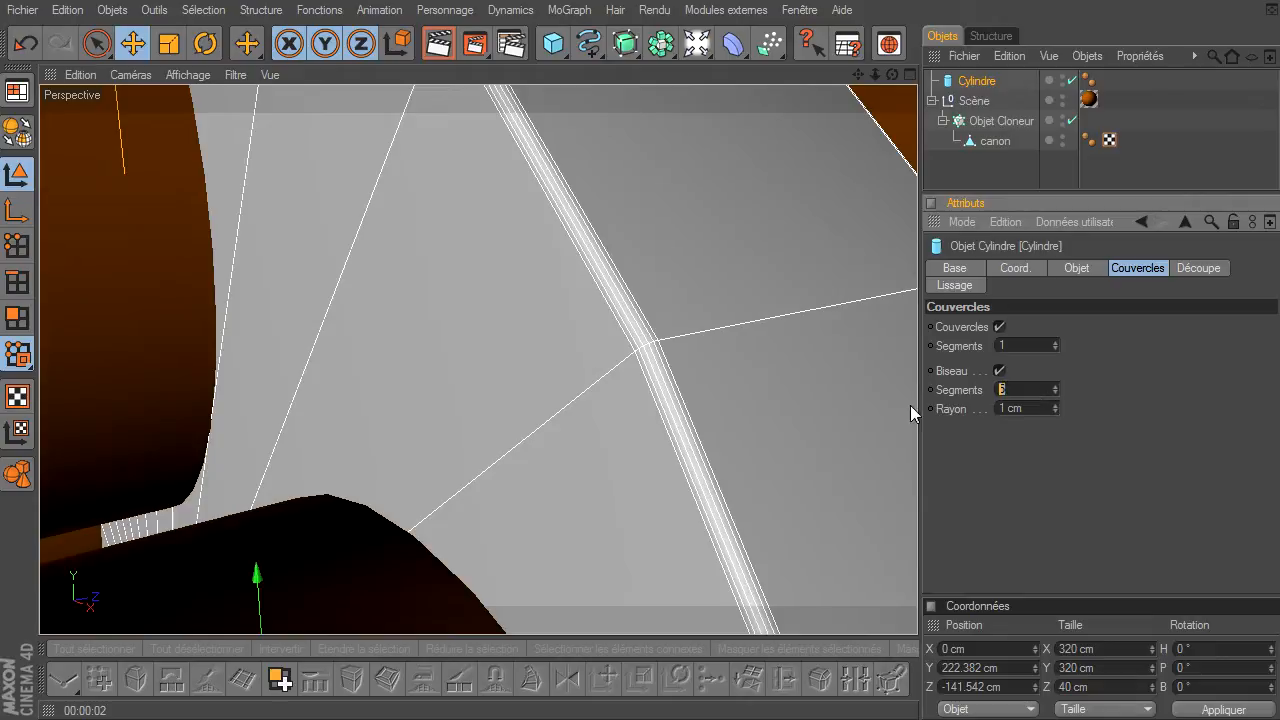
{"action": "key", "text": "Return"}
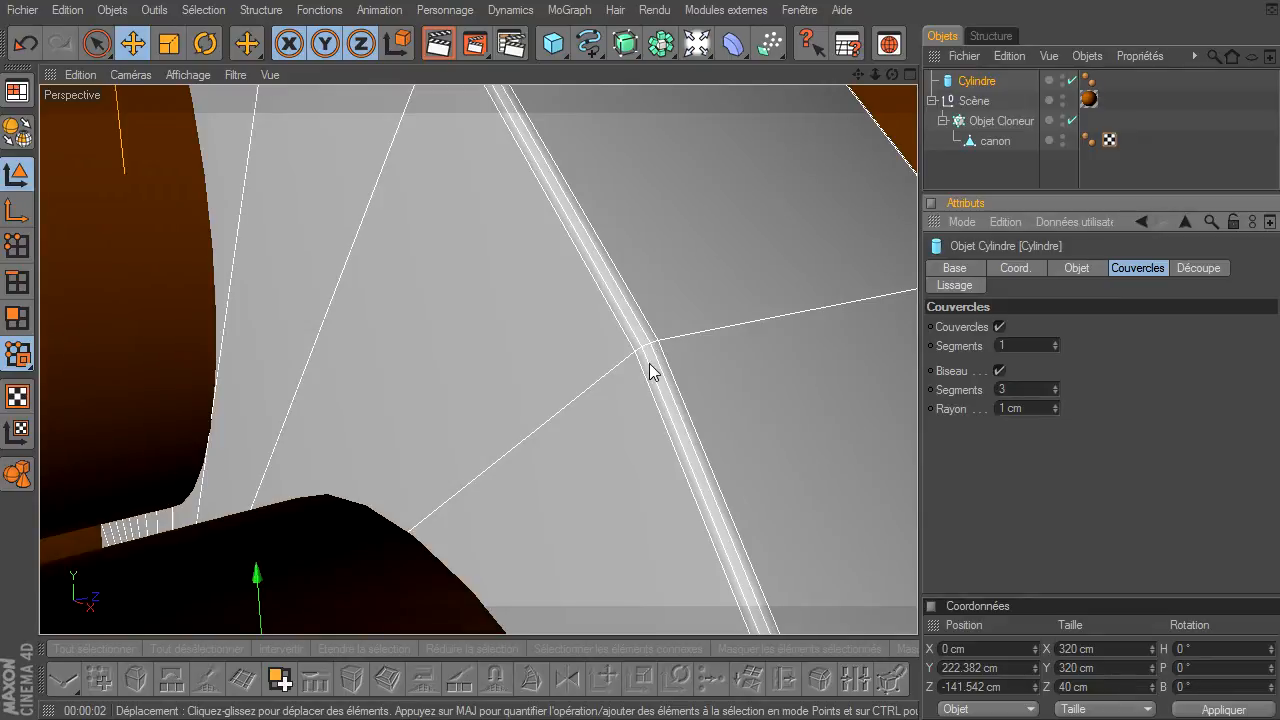
{"action": "scroll", "coordinate": [650, 371], "scroll_direction": "down", "scroll_amount": 2}
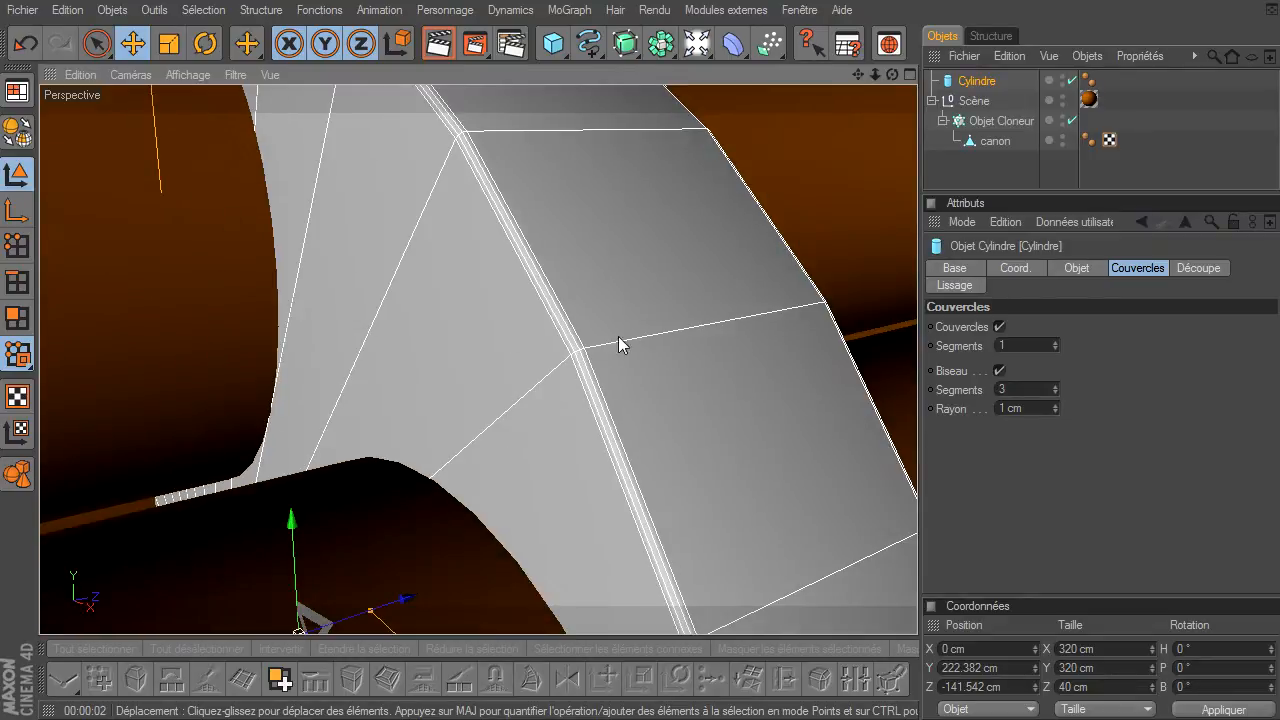
{"action": "scroll", "coordinate": [586, 381], "scroll_direction": "down", "scroll_amount": 8}
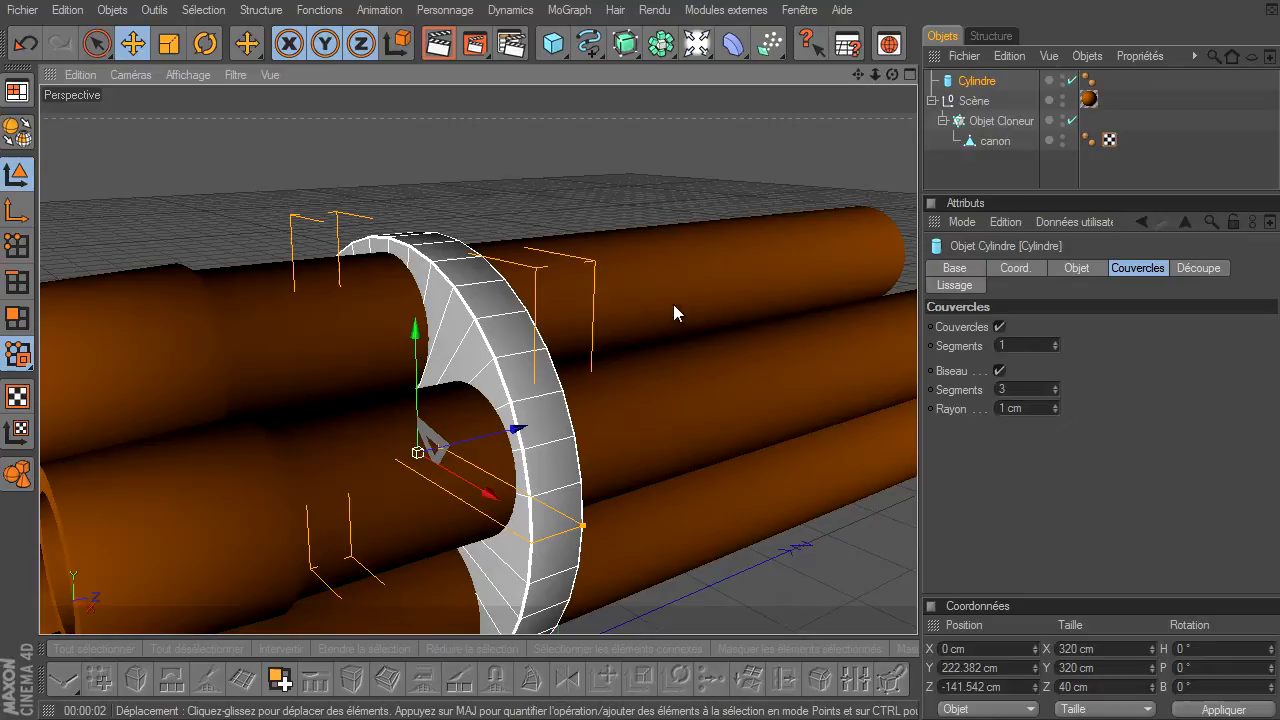
Step: Place the holding disc inside the Scène group so that it takes the group's orange material
{"action": "left_click_drag", "start_coordinate": [857, 76], "coordinate": [918, 468]}
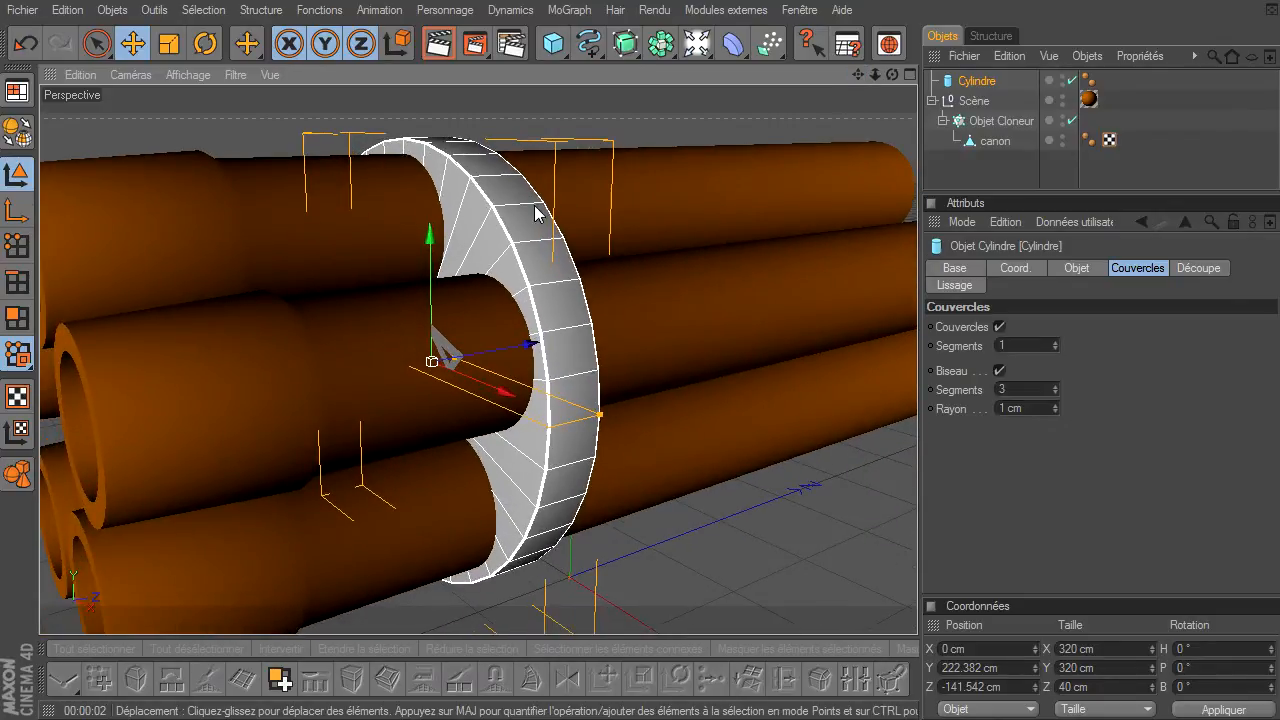
{"action": "left_click", "coordinate": [836, 571]}
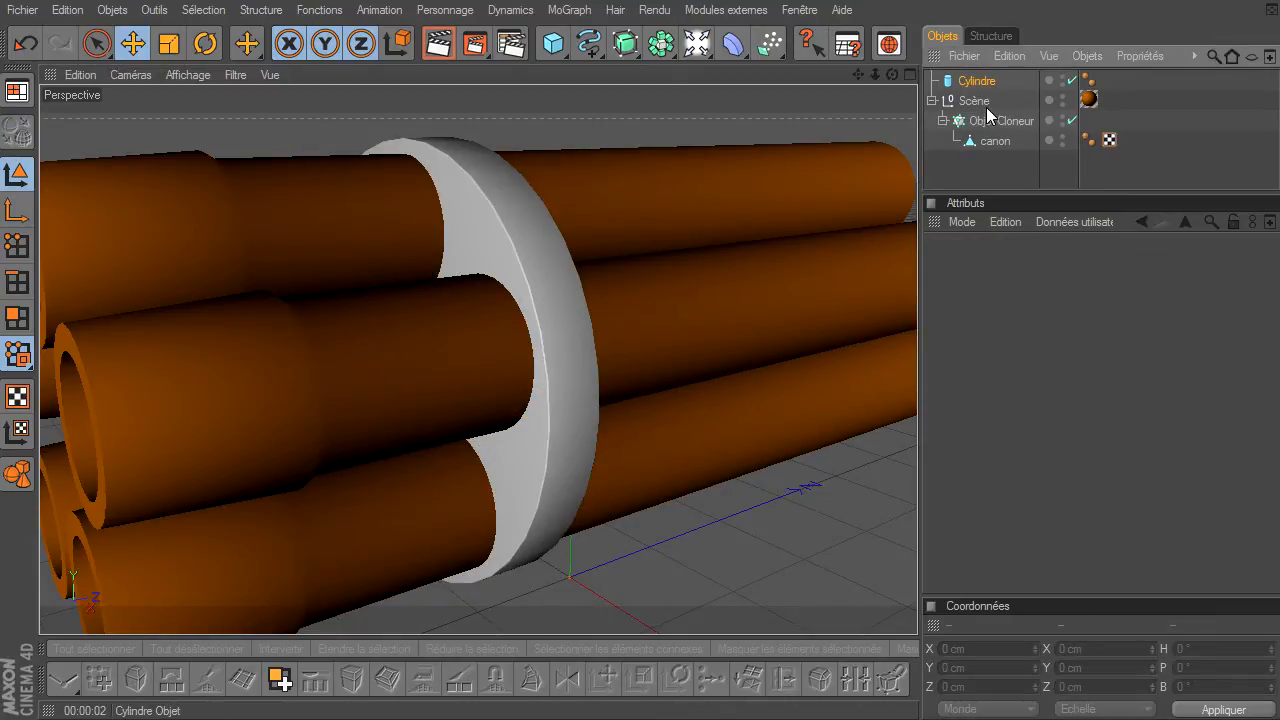
{"action": "left_click_drag", "start_coordinate": [988, 116], "coordinate": [980, 102]}
{"action": "left_click", "coordinate": [798, 121]}
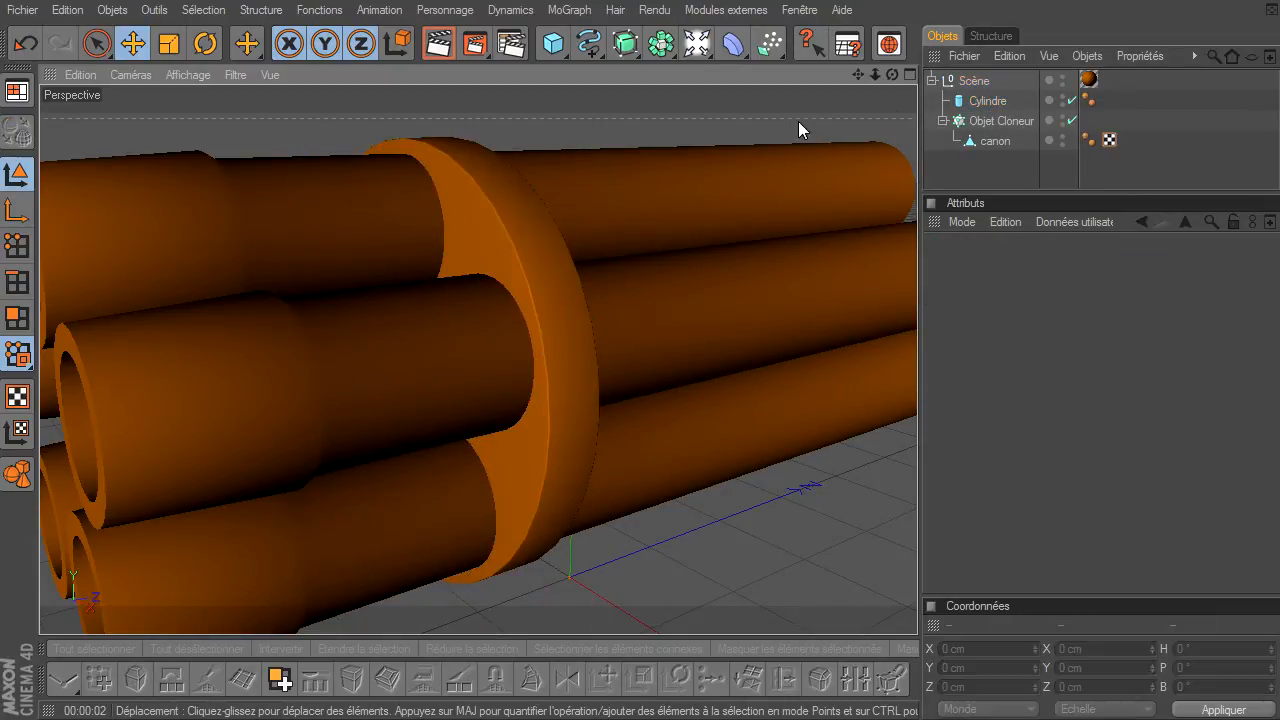
{"action": "scroll", "coordinate": [914, 500], "scroll_direction": "down", "scroll_amount": 5}
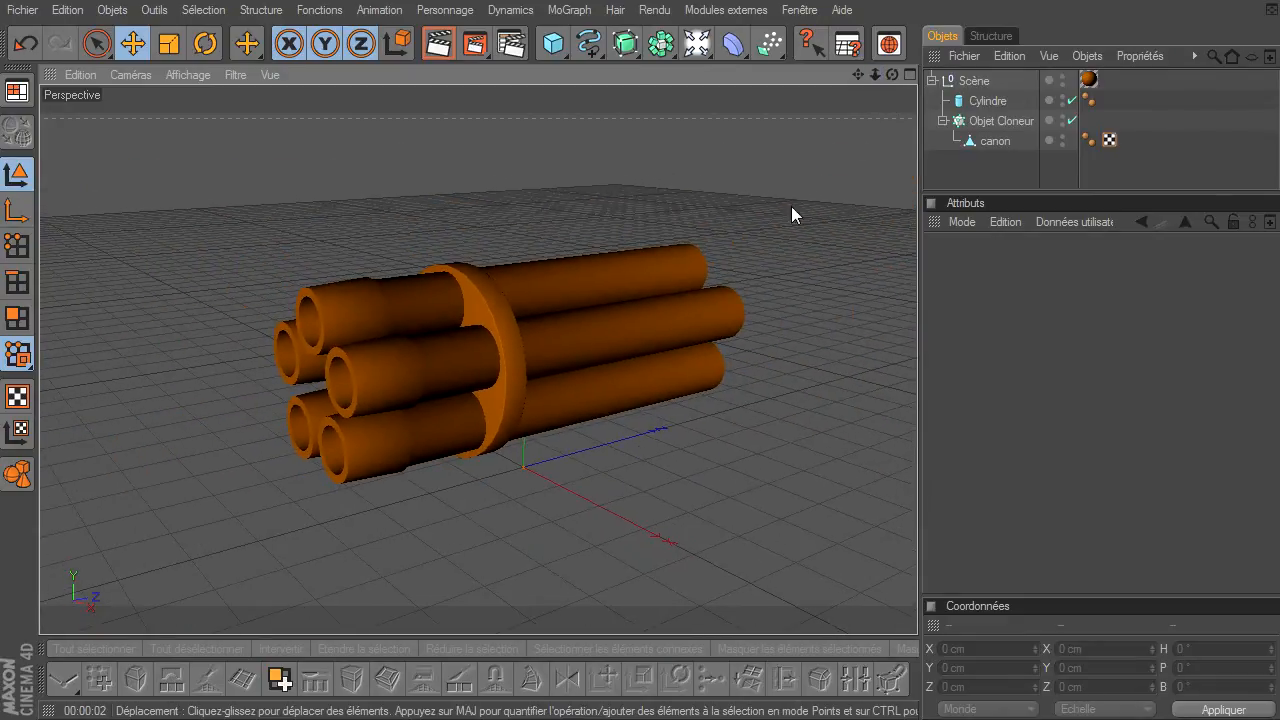
Step: Duplicate the holding disc within the Scène group and move the copy along the Z axis to about 412 cm, at the barrels' rear end
{"action": "mouse_move", "coordinate": [857, 76]}
{"action": "left_mouse_down"}
{"action": "mouse_move", "coordinate": [917, 498]}
{"action": "mouse_move", "coordinate": [866, 88]}
{"action": "left_mouse_up"}
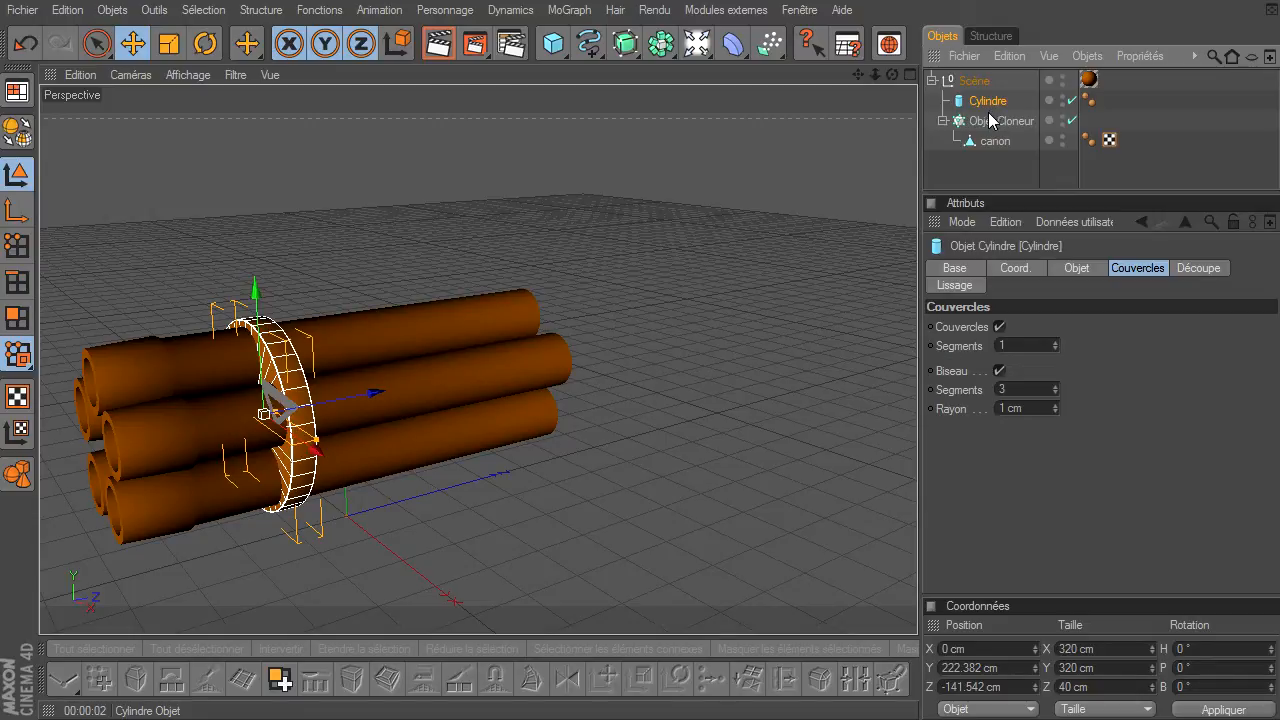
{"action": "left_click_drag", "start_coordinate": [988, 101], "coordinate": [988, 113], "text": "ctrl"}
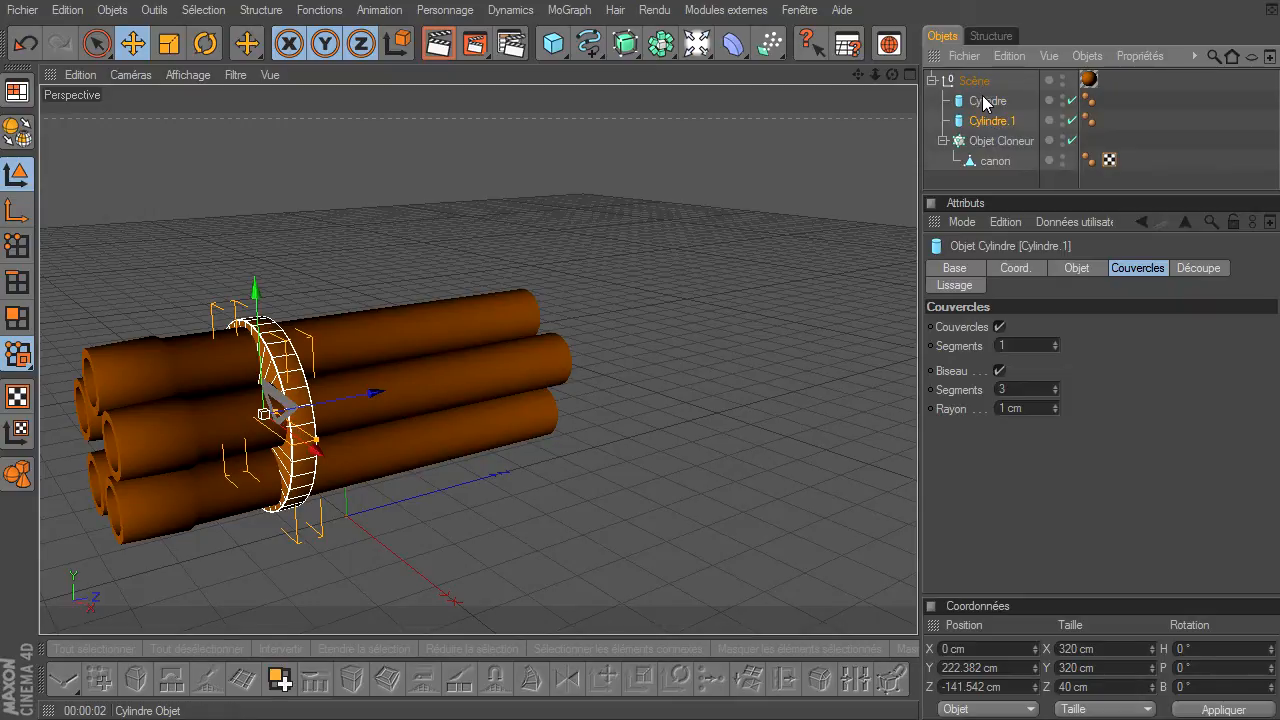
{"action": "left_click_drag", "start_coordinate": [363, 397], "coordinate": [915, 495]}
{"action": "mouse_move", "coordinate": [888, 72]}
{"action": "left_mouse_down"}
{"action": "mouse_move", "coordinate": [917, 495]}
{"action": "mouse_move", "coordinate": [888, 72]}
{"action": "left_mouse_up"}
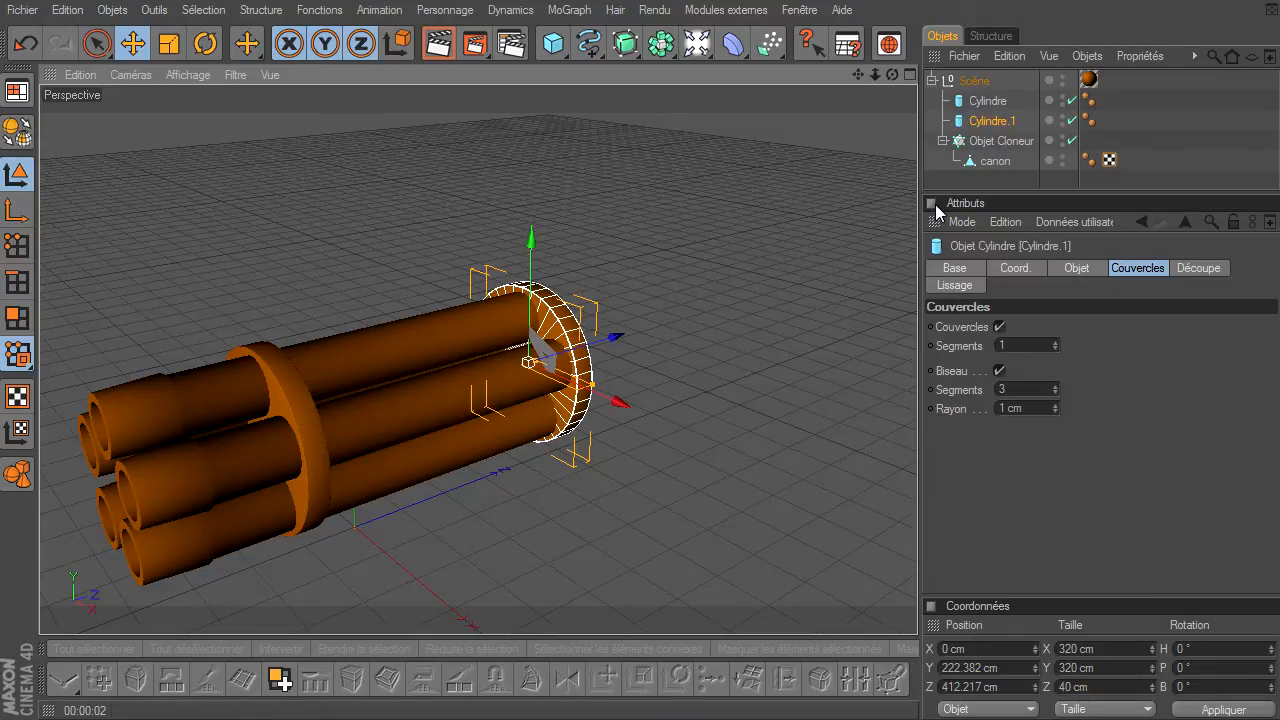
Step: Create an instance of the front holding disc and move it along the Z axis to about 764 cm
{"action": "left_click", "coordinate": [988, 101]}
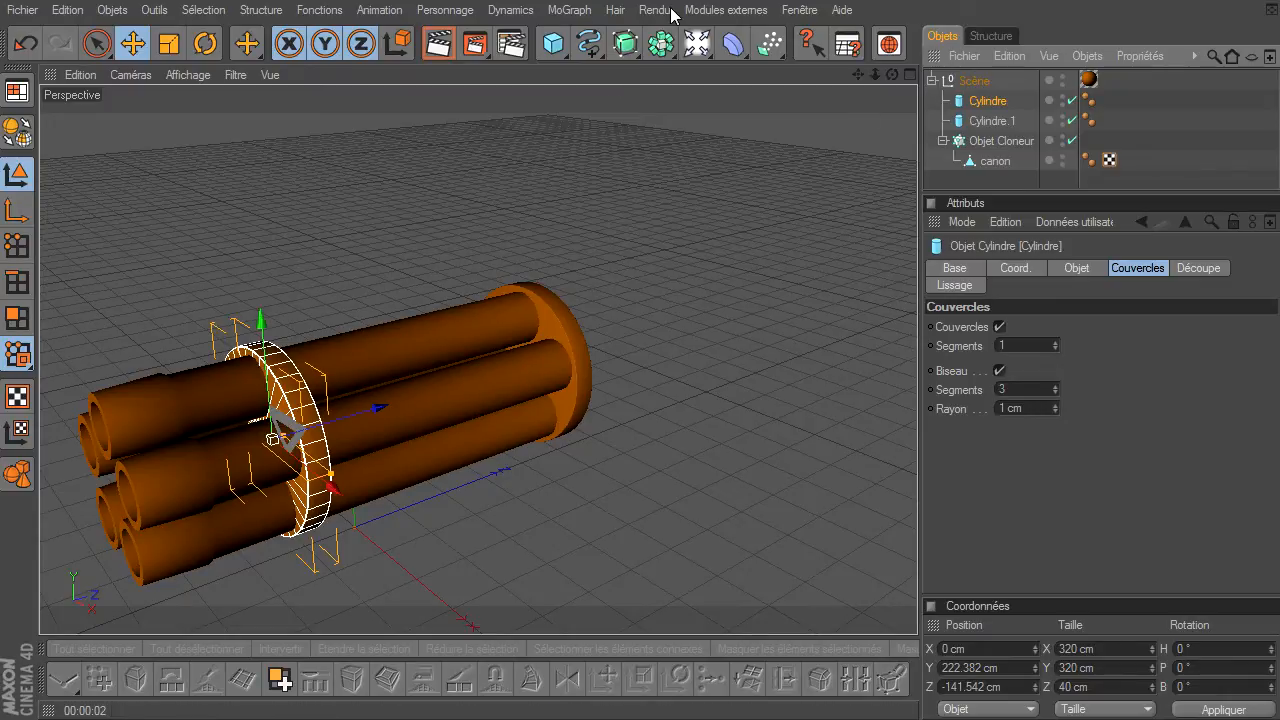
{"action": "left_click", "coordinate": [660, 45]}
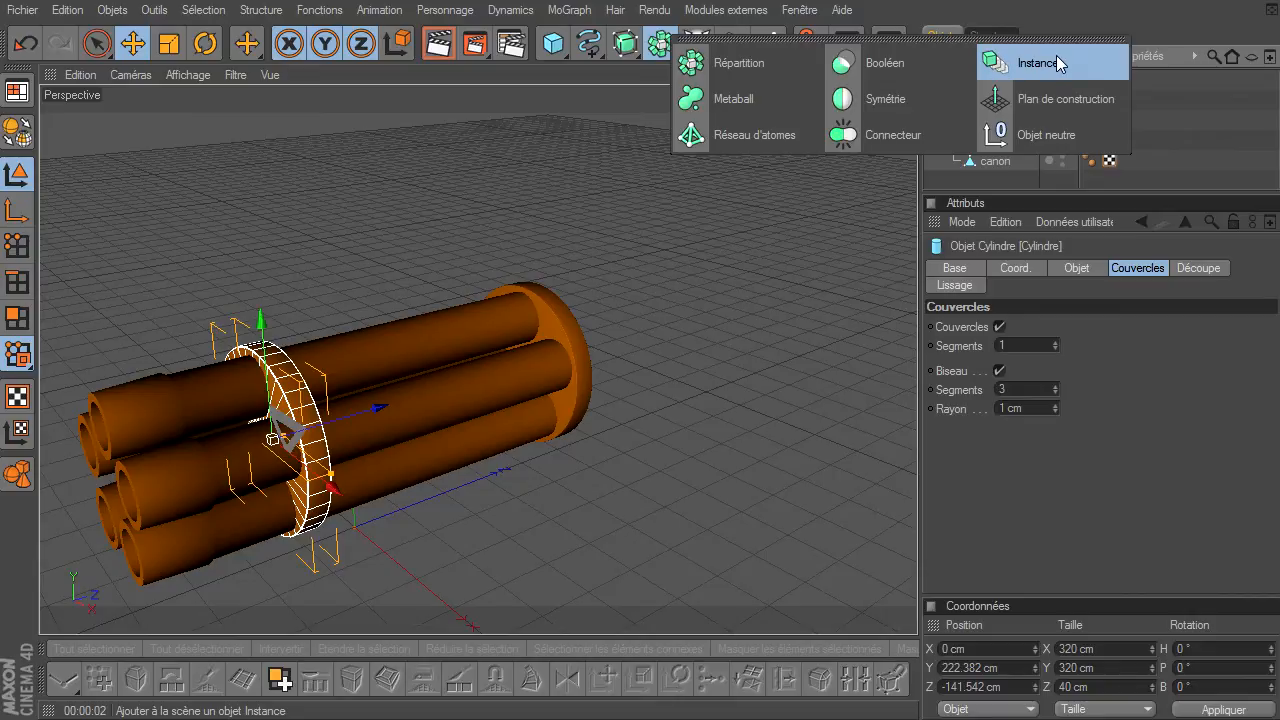
{"action": "left_click", "coordinate": [1040, 64]}
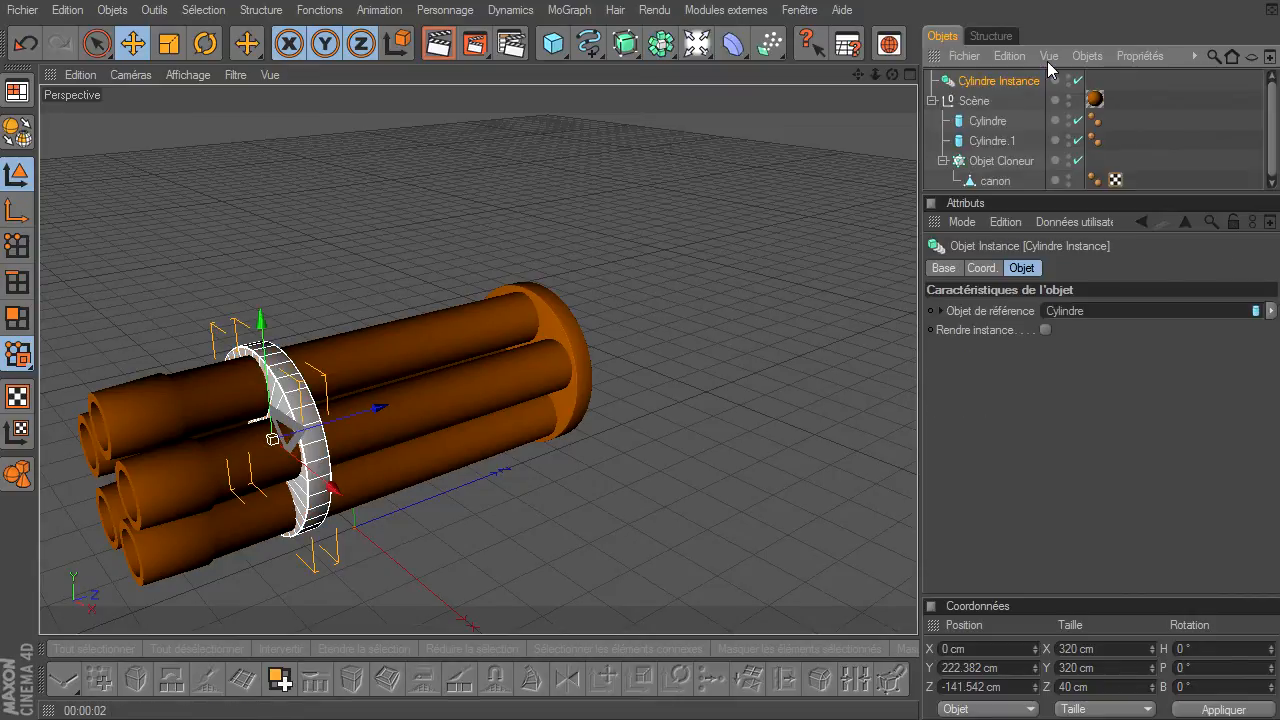
{"action": "left_click_drag", "start_coordinate": [375, 411], "coordinate": [725, 302]}
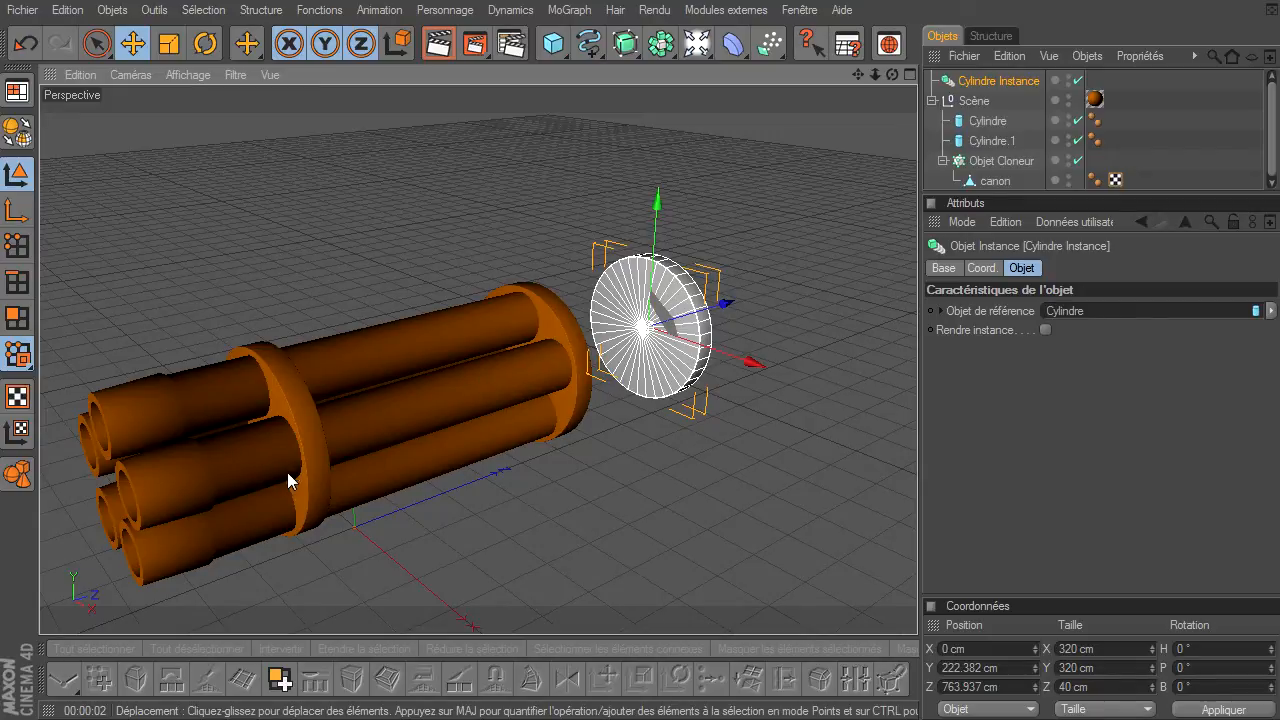
Step: Compare the attributes of the original front disc and its instance, and delete the instance
{"action": "left_click", "coordinate": [280, 366]}
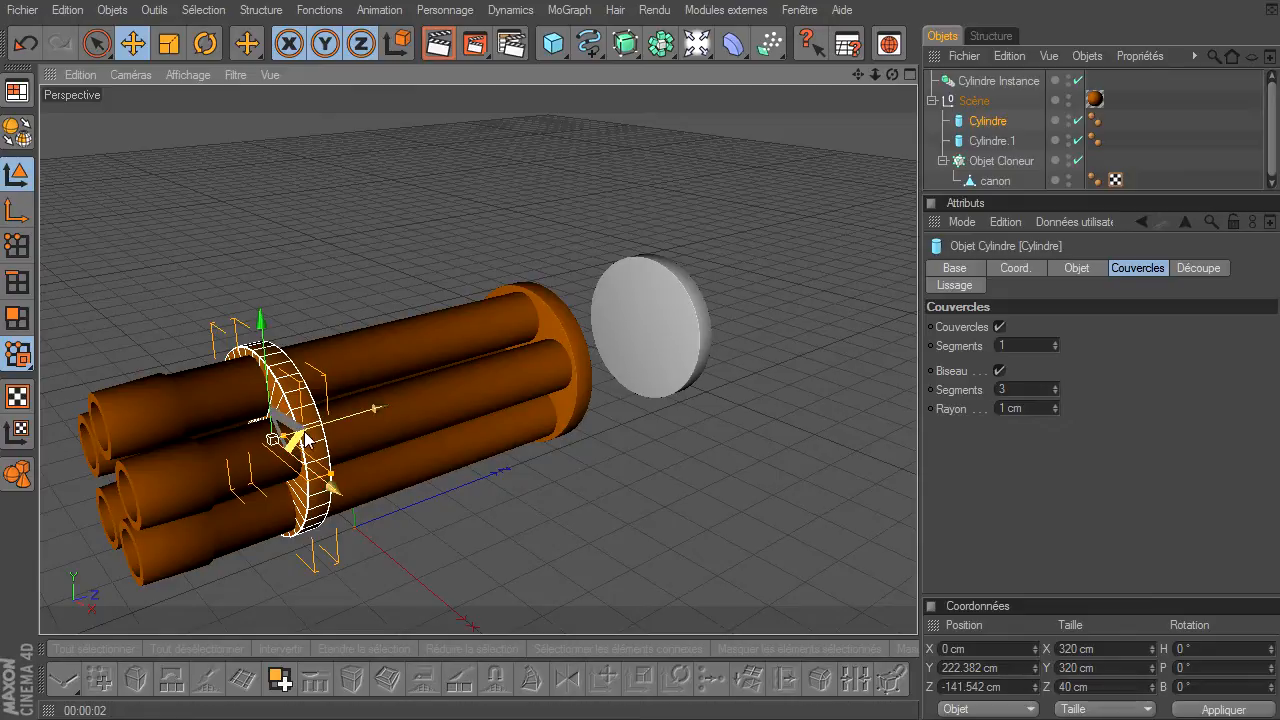
{"action": "left_click", "coordinate": [702, 322]}
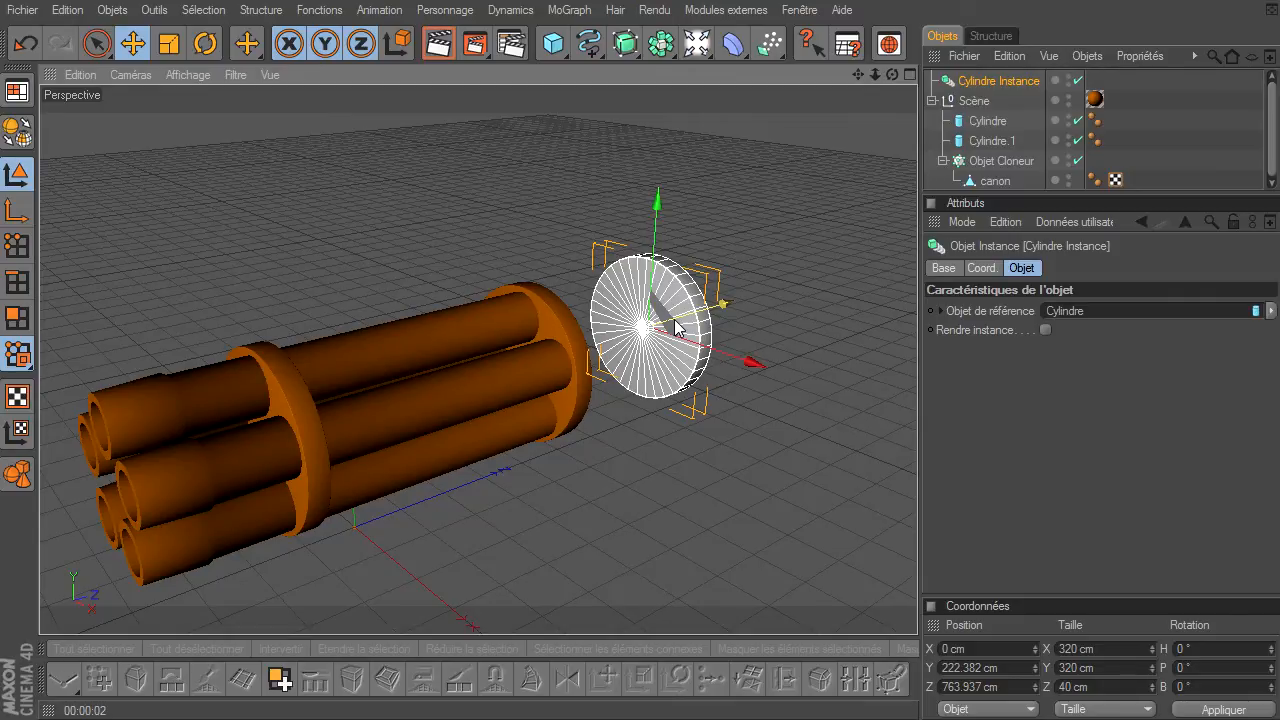
{"action": "left_click", "coordinate": [303, 415]}
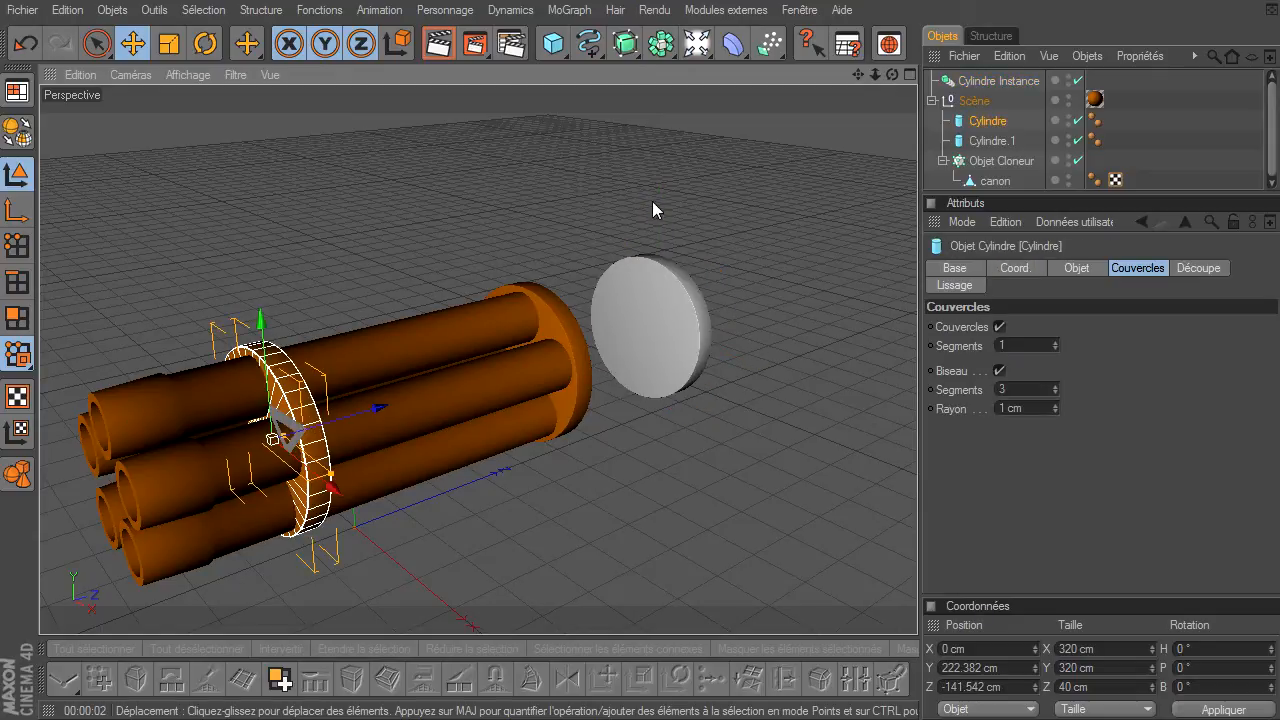
{"action": "left_click", "coordinate": [646, 318]}
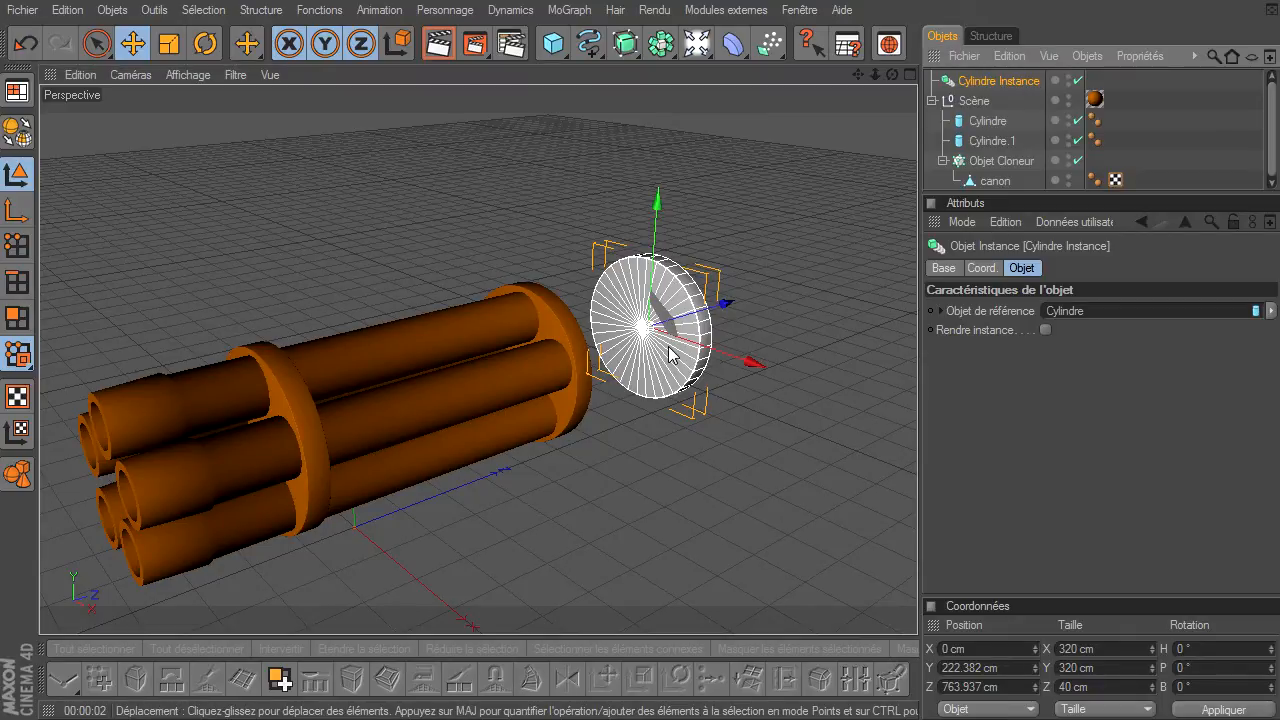
{"action": "key", "text": "Delete"}
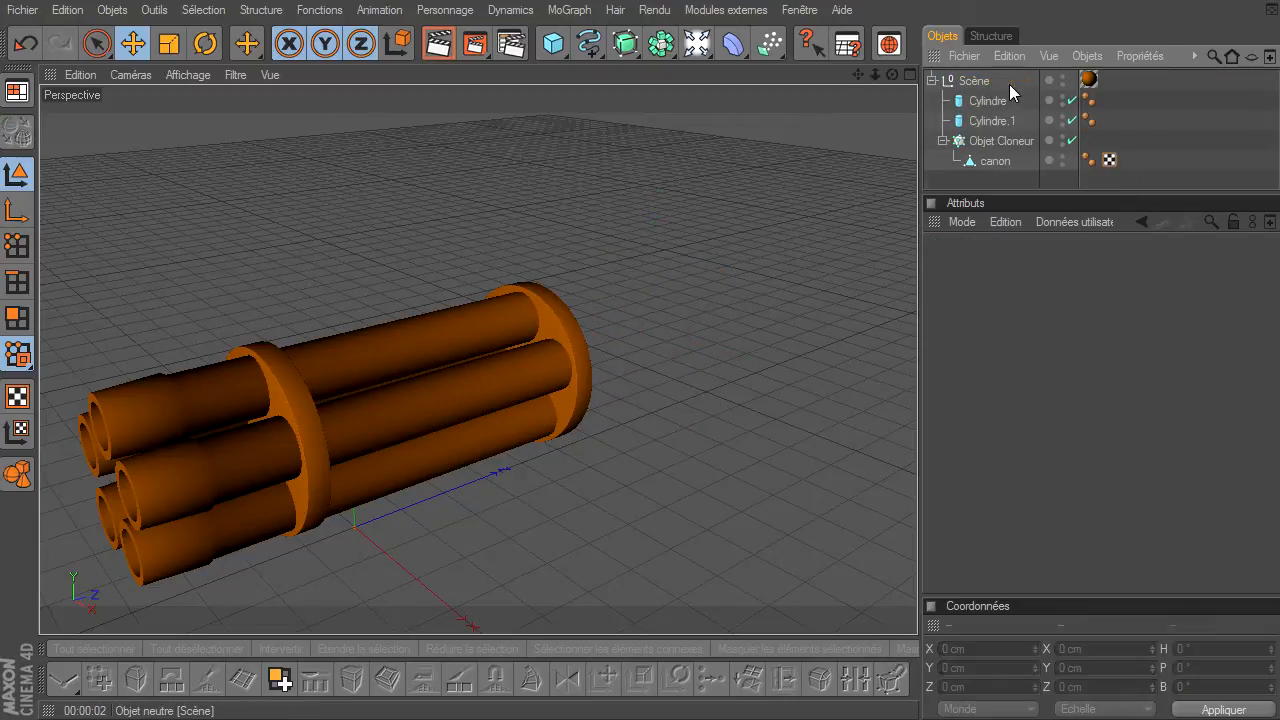
Step: Duplicate the rear disc and move the copy along the Z axis to about 856 cm, behind the barrels
{"action": "left_click", "coordinate": [568, 309]}
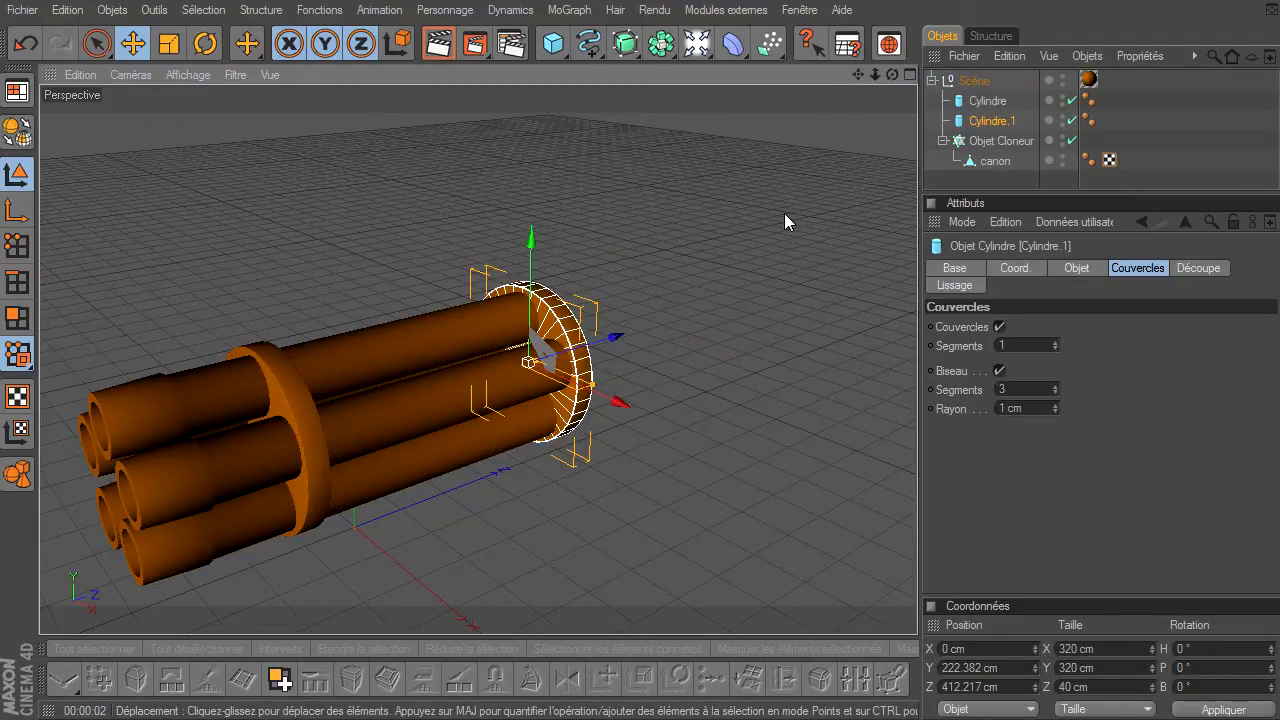
{"action": "left_click_drag", "start_coordinate": [858, 75], "coordinate": [917, 495]}
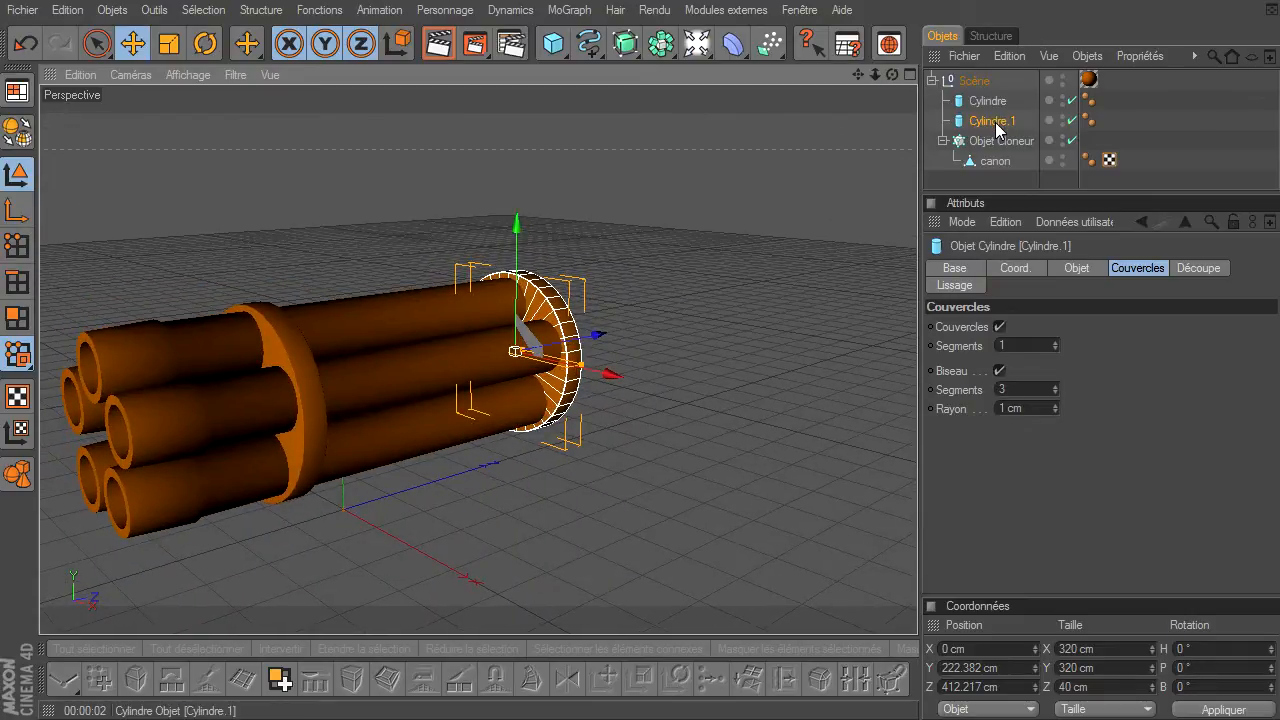
{"action": "left_click_drag", "start_coordinate": [996, 126], "coordinate": [994, 136], "text": "ctrl"}
{"action": "left_click_drag", "start_coordinate": [590, 334], "coordinate": [918, 495]}
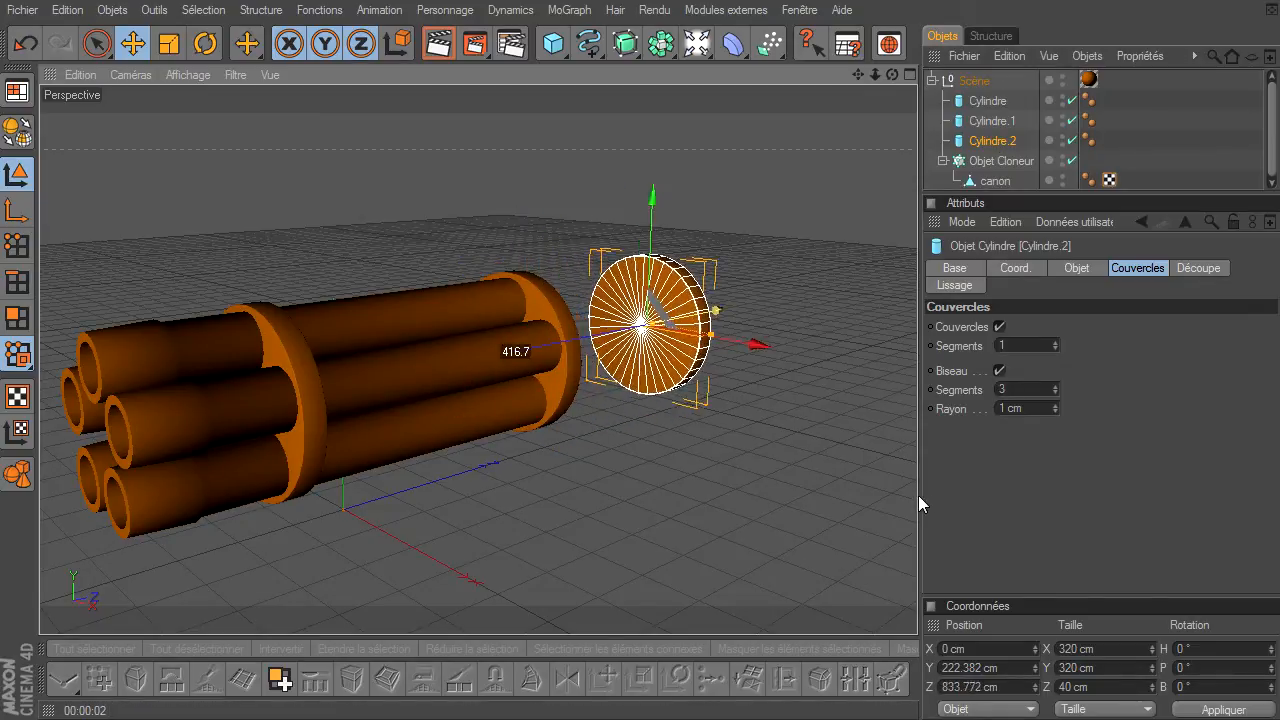
Step: Set the new cylinder's radius to 170 cm and its height to 600 cm
{"action": "left_click", "coordinate": [1076, 268]}
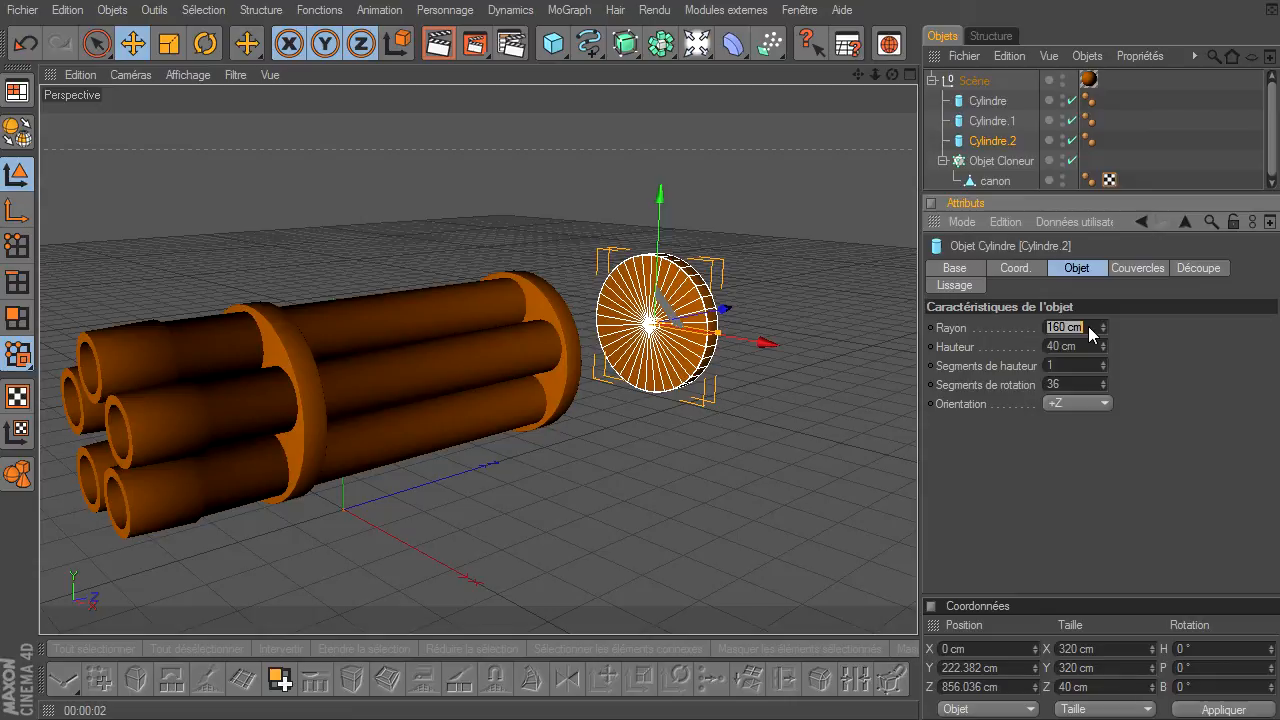
{"action": "left_click", "coordinate": [1088, 326]}
{"action": "type", "text": "170"}
{"action": "key", "text": "Return"}
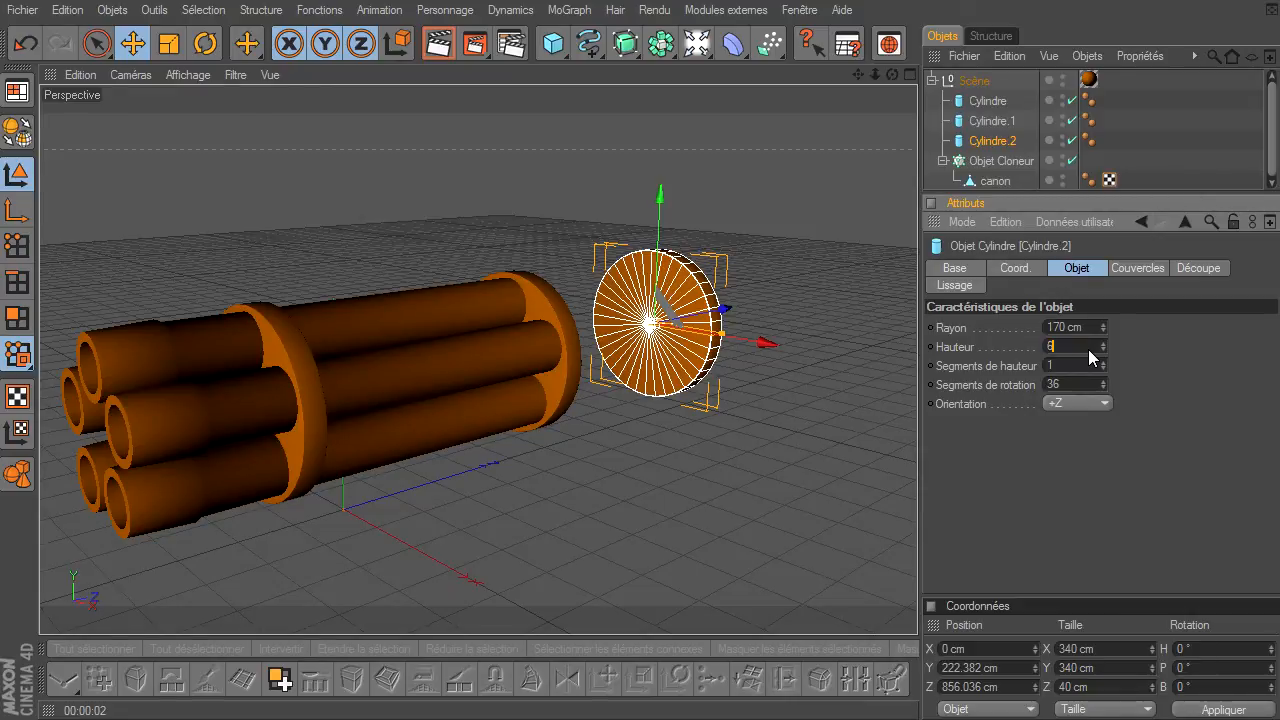
{"action": "left_click", "coordinate": [1088, 346]}
{"action": "type", "text": "600"}
{"action": "key", "text": "Return"}
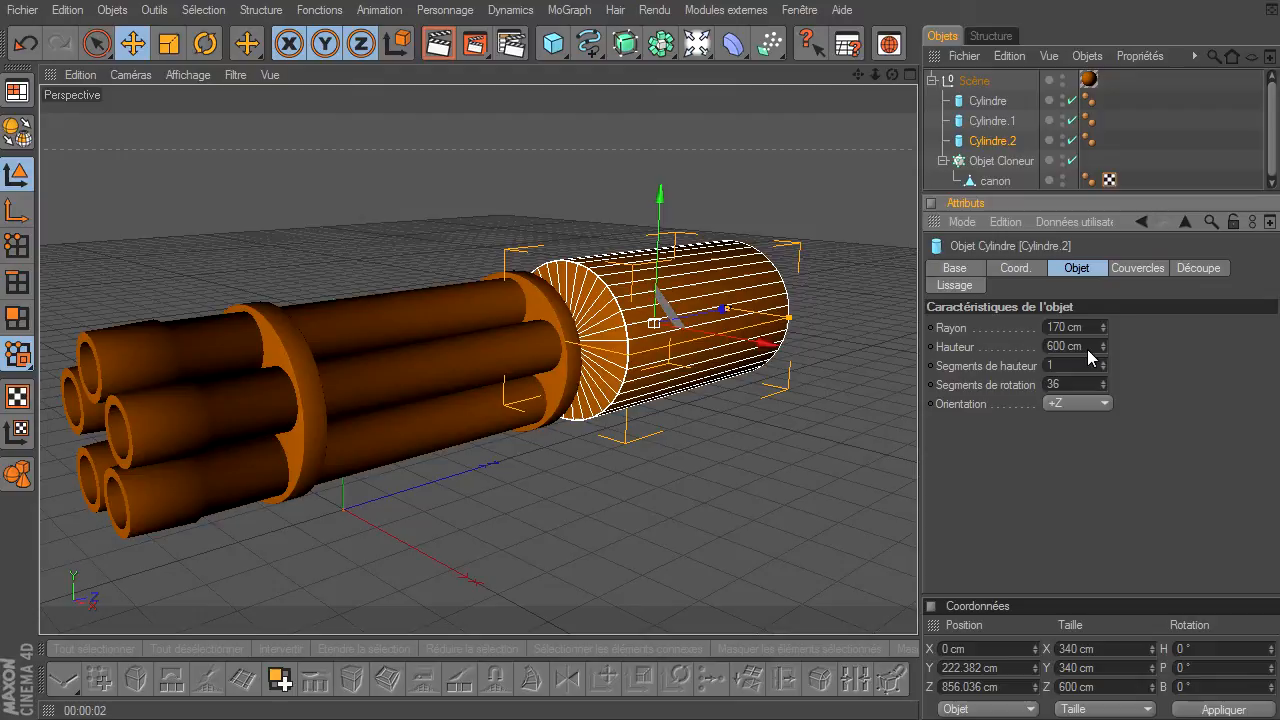
Step: Move the large cylinder along the Z axis to about 708 cm, up against the rear disc
{"action": "left_click_drag", "start_coordinate": [893, 74], "coordinate": [852, 167]}
{"action": "left_click_drag", "start_coordinate": [778, 324], "coordinate": [713, 324]}
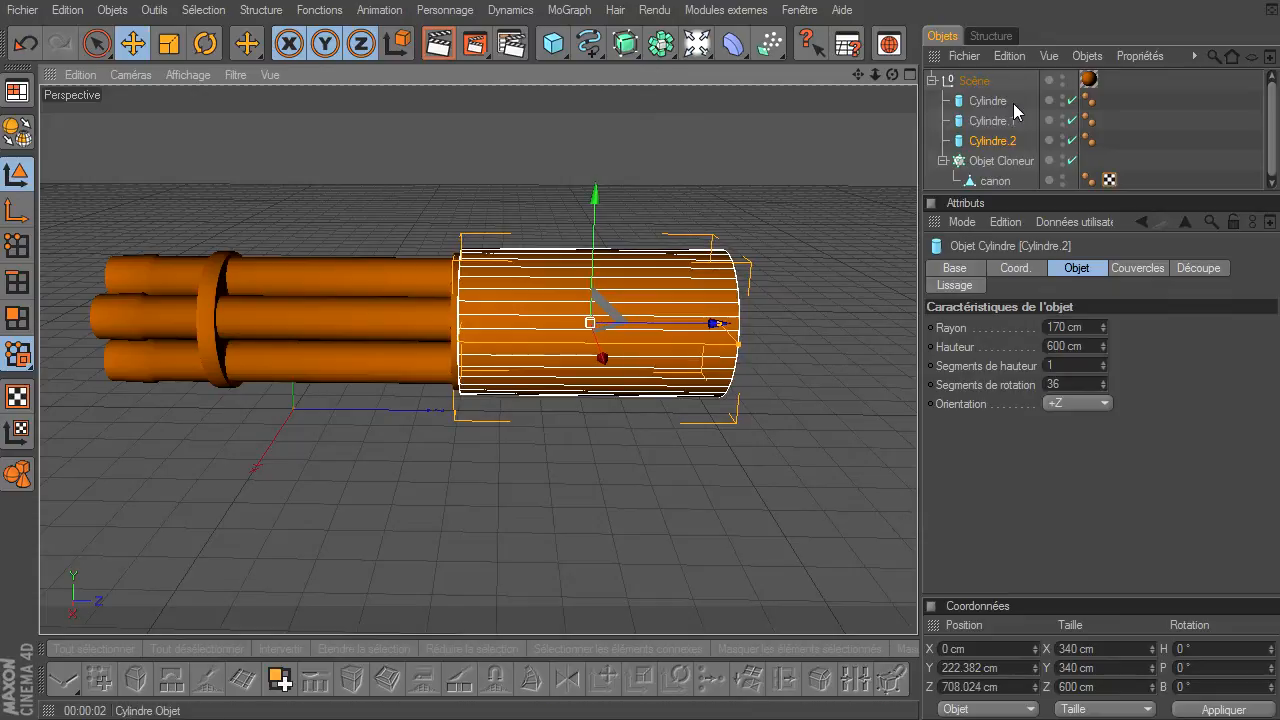
{"action": "left_click_drag", "start_coordinate": [892, 74], "coordinate": [917, 495]}
{"action": "left_click", "coordinate": [846, 225]}
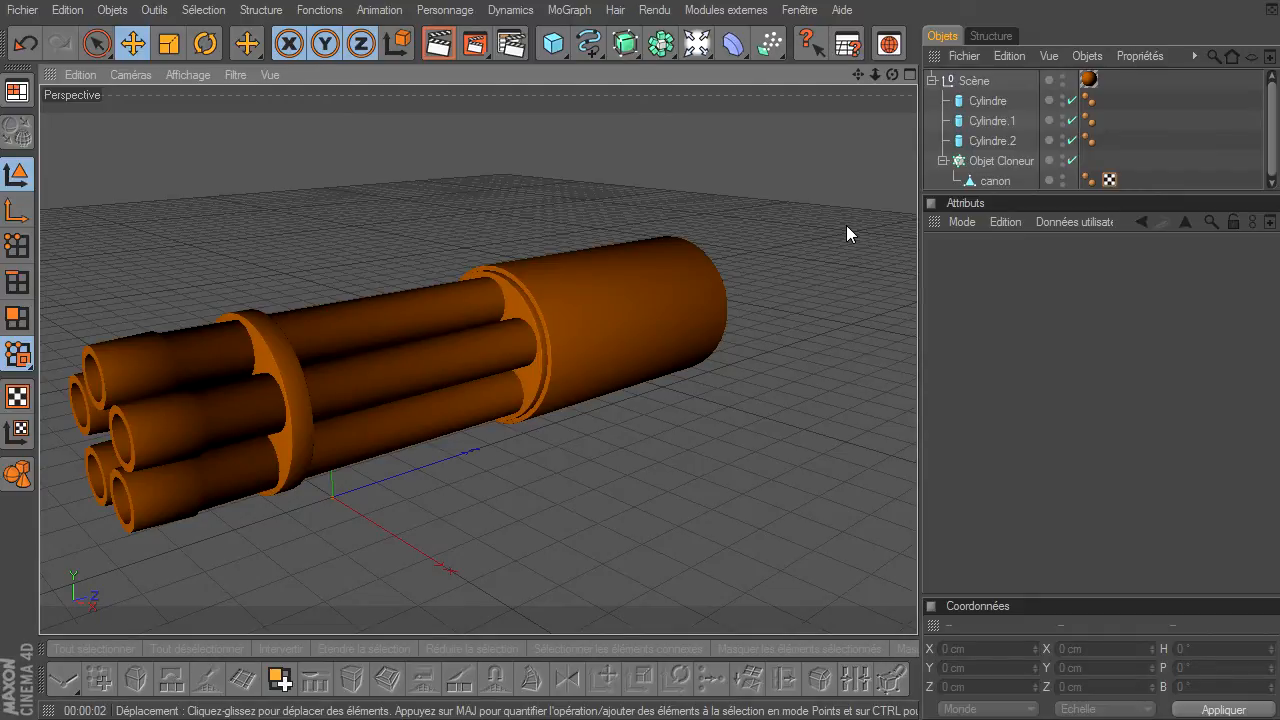
{"action": "left_click_drag", "start_coordinate": [857, 79], "coordinate": [631, 124]}
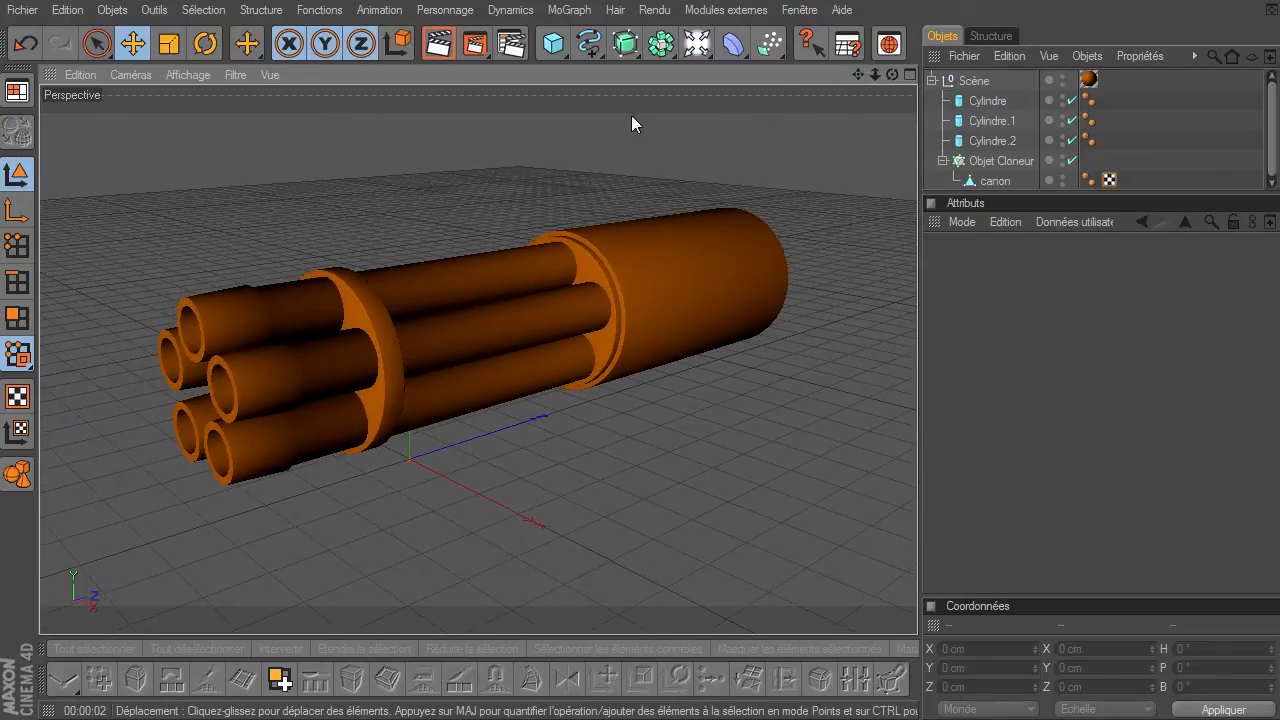
Step: Render the view of the whole assembly to examine the joint between the rear disc and the large cylinder
{"action": "left_click", "coordinate": [445, 45]}
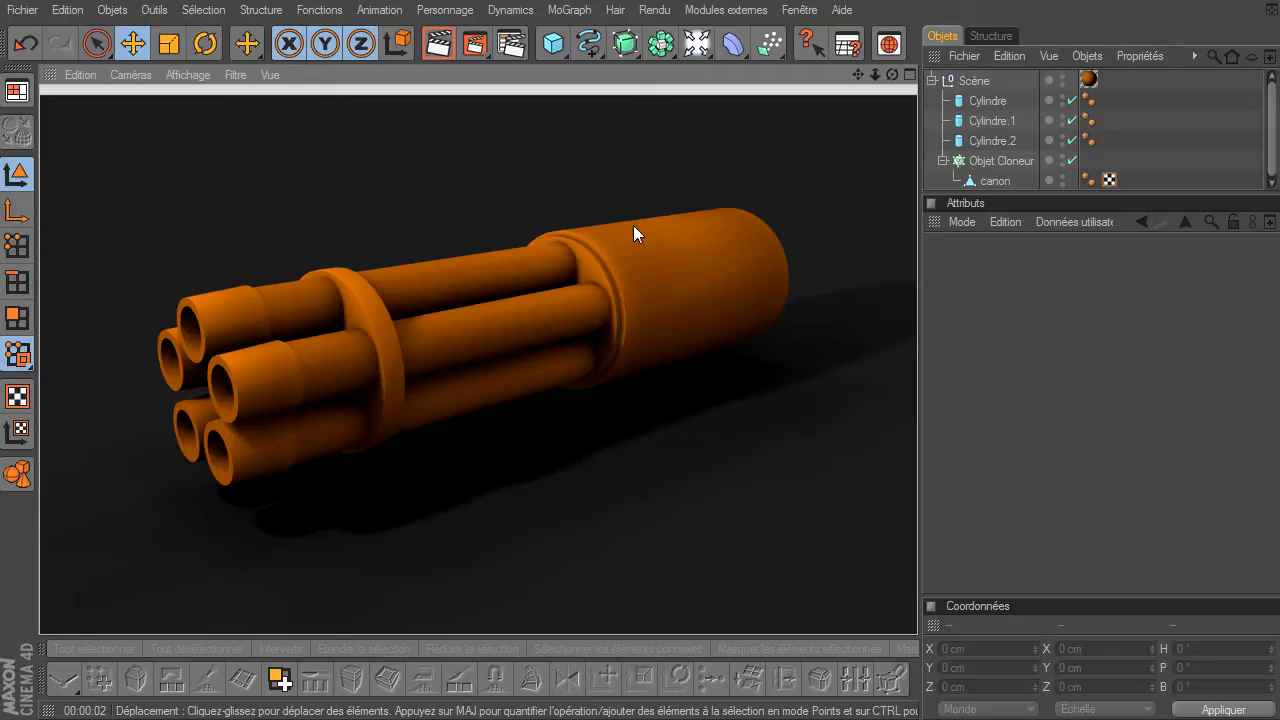
{"action": "left_click", "coordinate": [985, 121]}
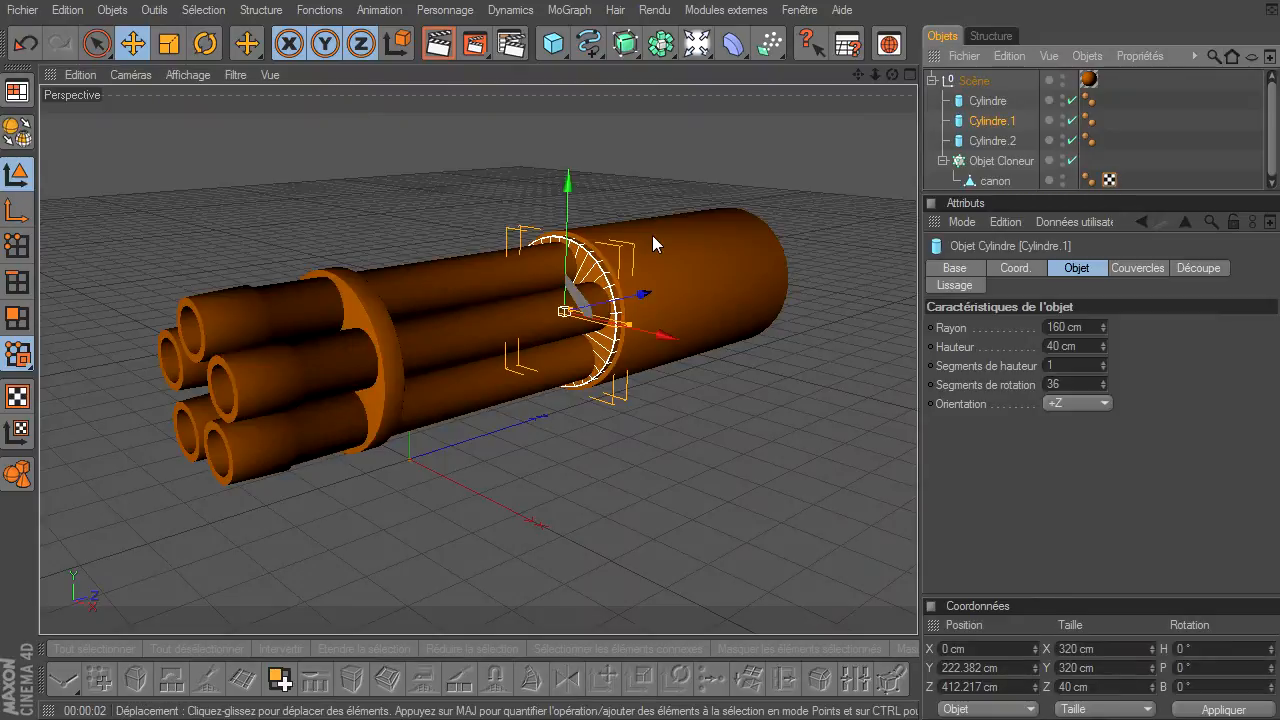
{"action": "left_click", "coordinate": [720, 258]}
{"action": "left_click", "coordinate": [752, 479]}
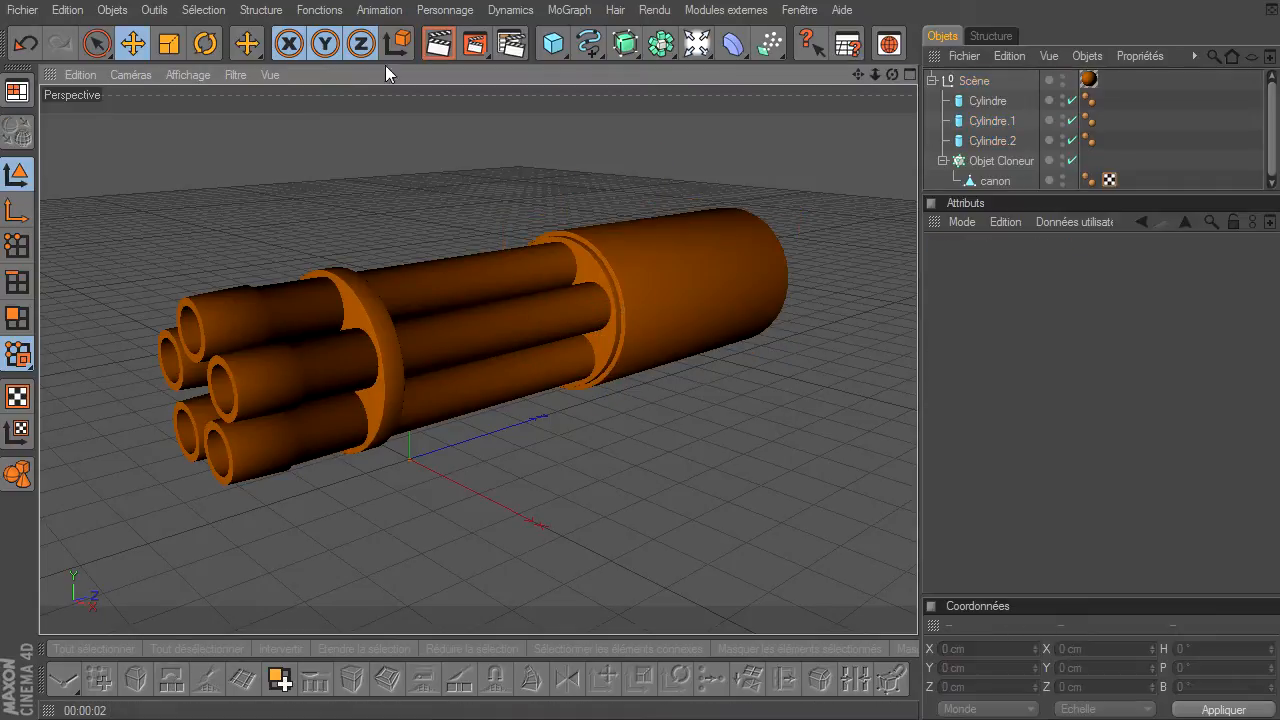
{"action": "left_click", "coordinate": [438, 43]}
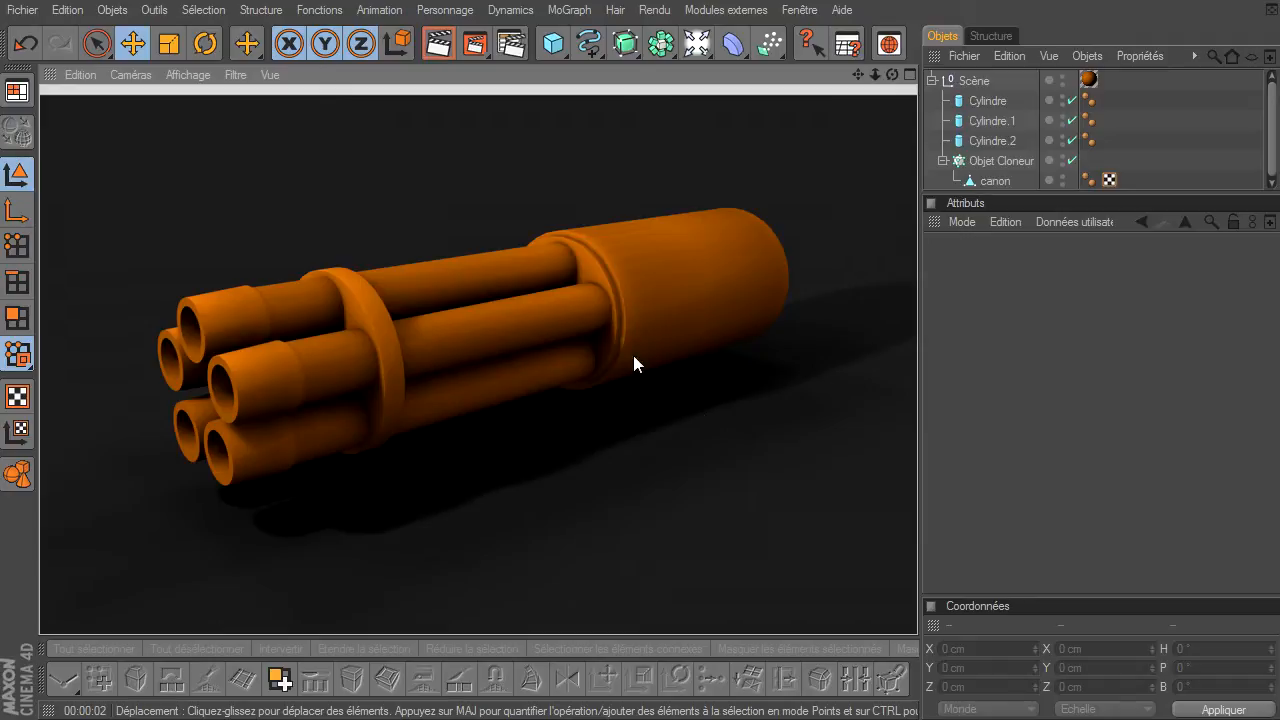
Step: Hide the large cylinder in the viewport to expose the back face of the rear disc
{"action": "left_click_drag", "start_coordinate": [889, 74], "coordinate": [917, 500]}
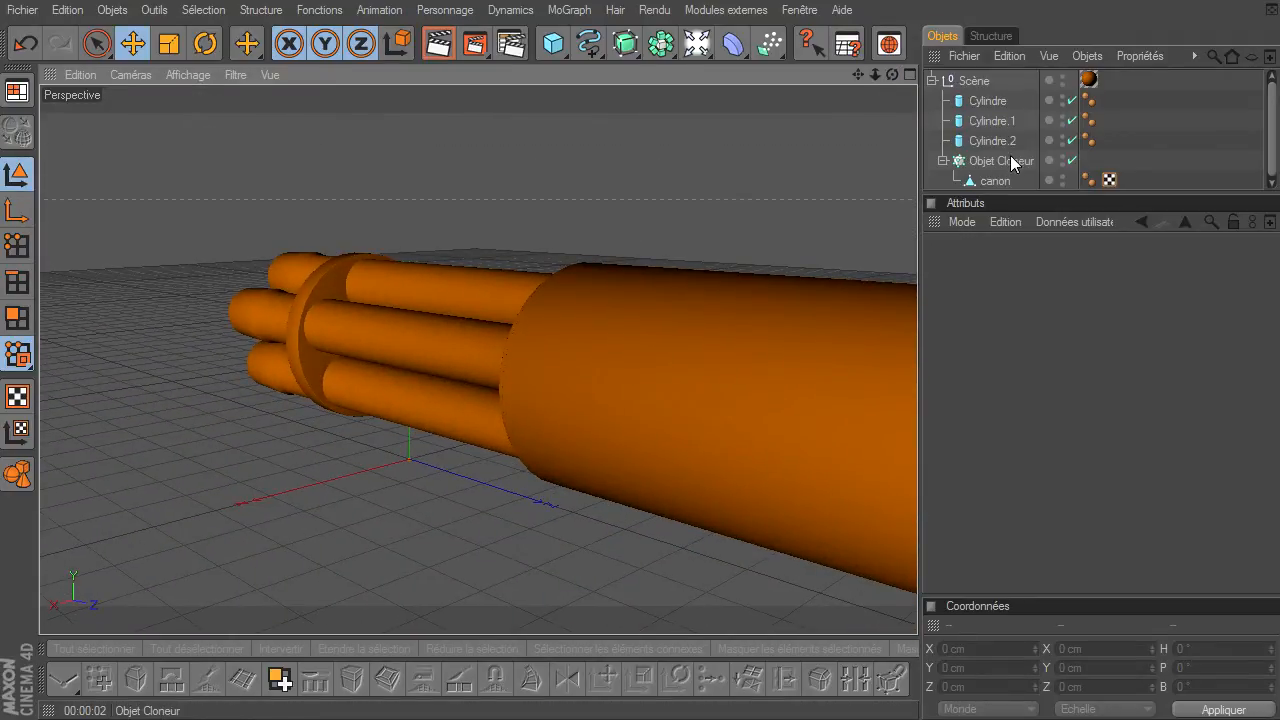
{"action": "left_click", "coordinate": [1062, 138]}
{"action": "left_click", "coordinate": [1062, 138]}
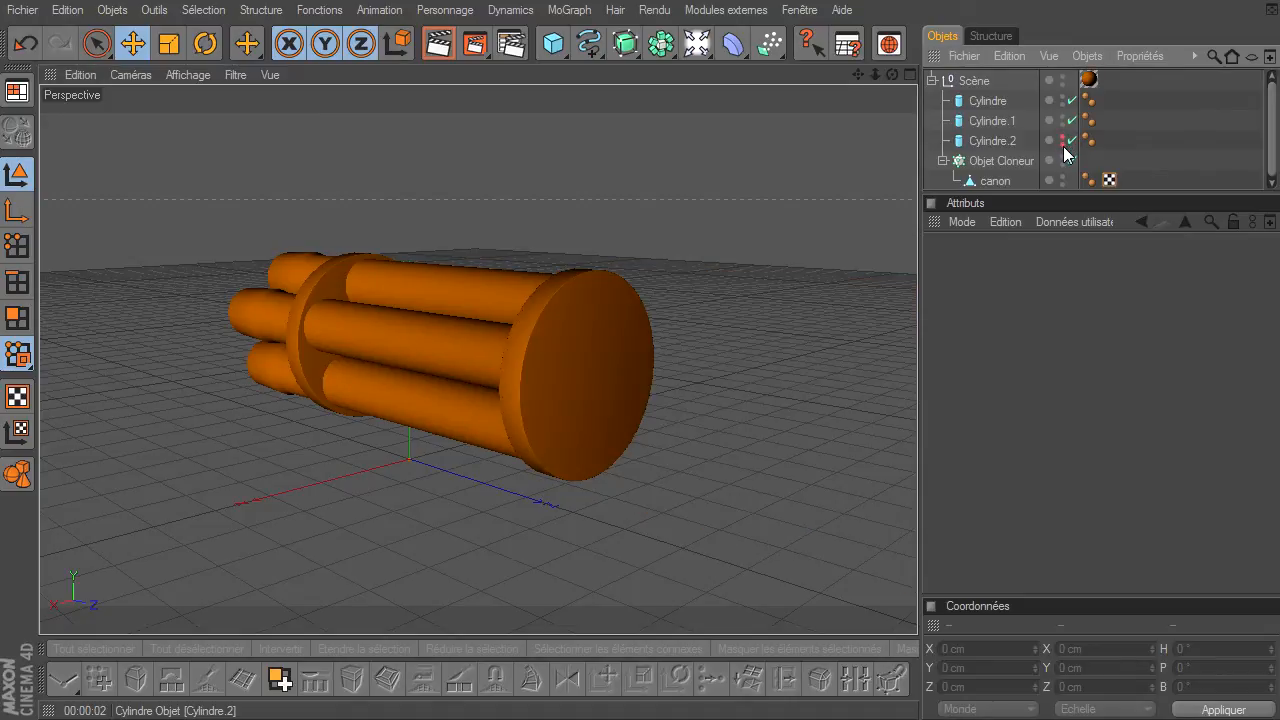
Step: Convert the rear disc from a primitive into an editable polygon object
{"action": "left_click", "coordinate": [564, 365]}
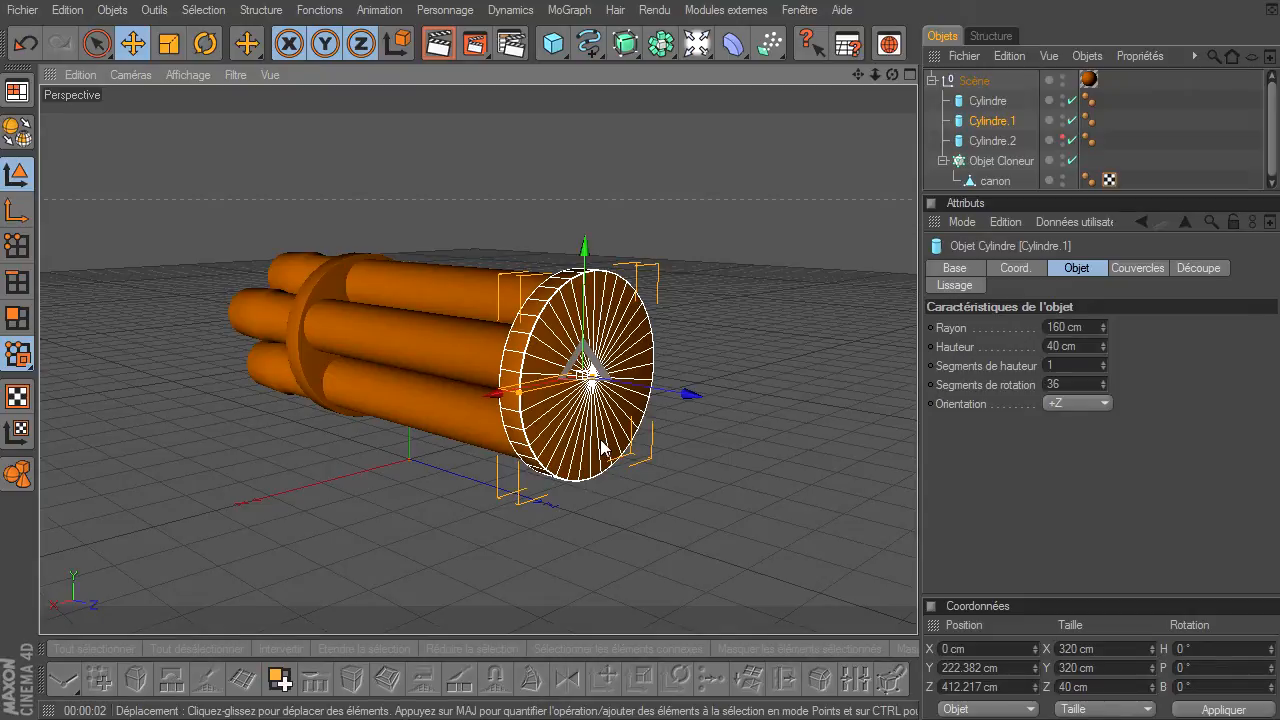
{"action": "left_click_drag", "start_coordinate": [858, 75], "coordinate": [917, 495]}
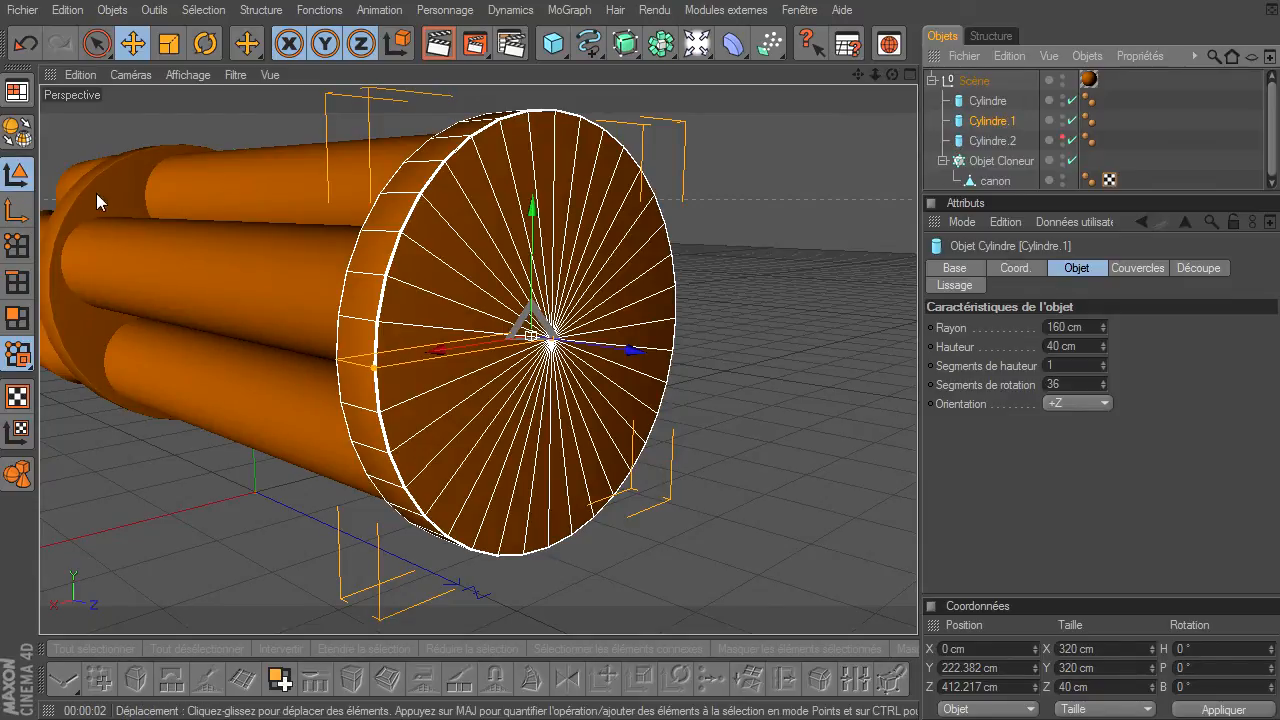
{"action": "left_click", "coordinate": [19, 135]}
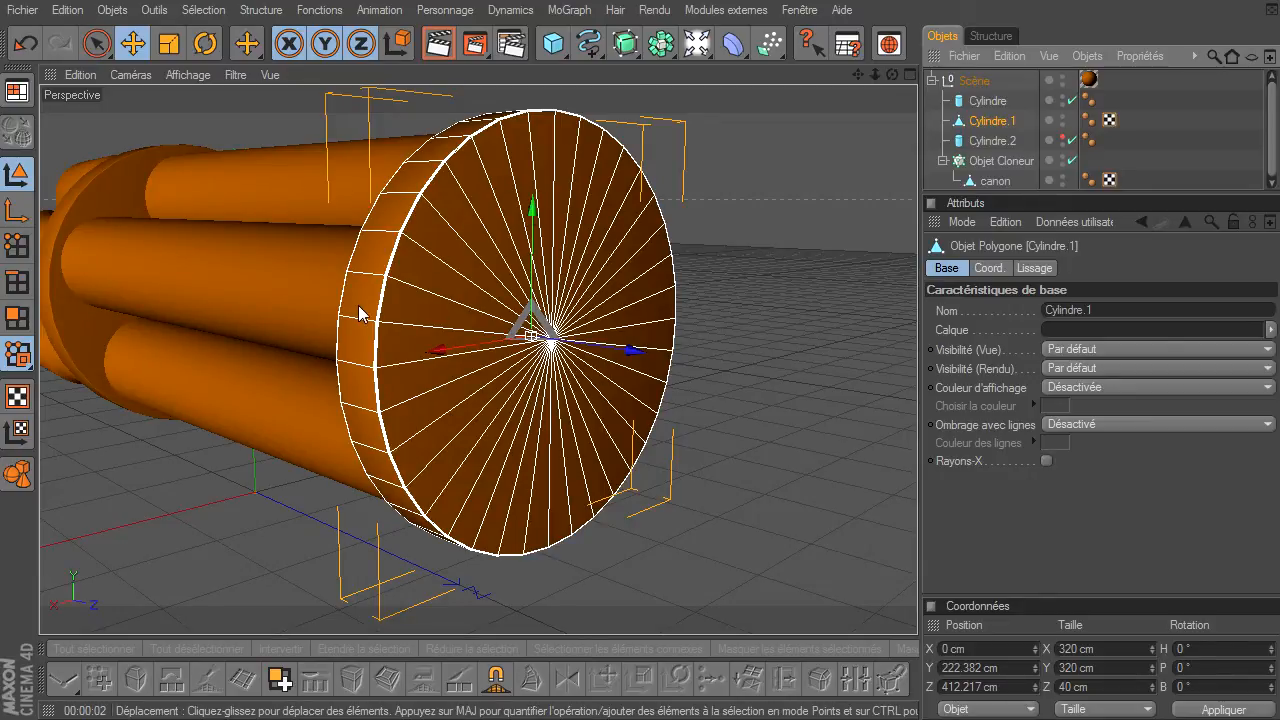
Step: Select all the triangular polygons of the rear disc's back face with the live selection tool
{"action": "left_click", "coordinate": [17, 320]}
{"action": "left_click", "coordinate": [96, 43]}
{"action": "left_click", "coordinate": [557, 221]}
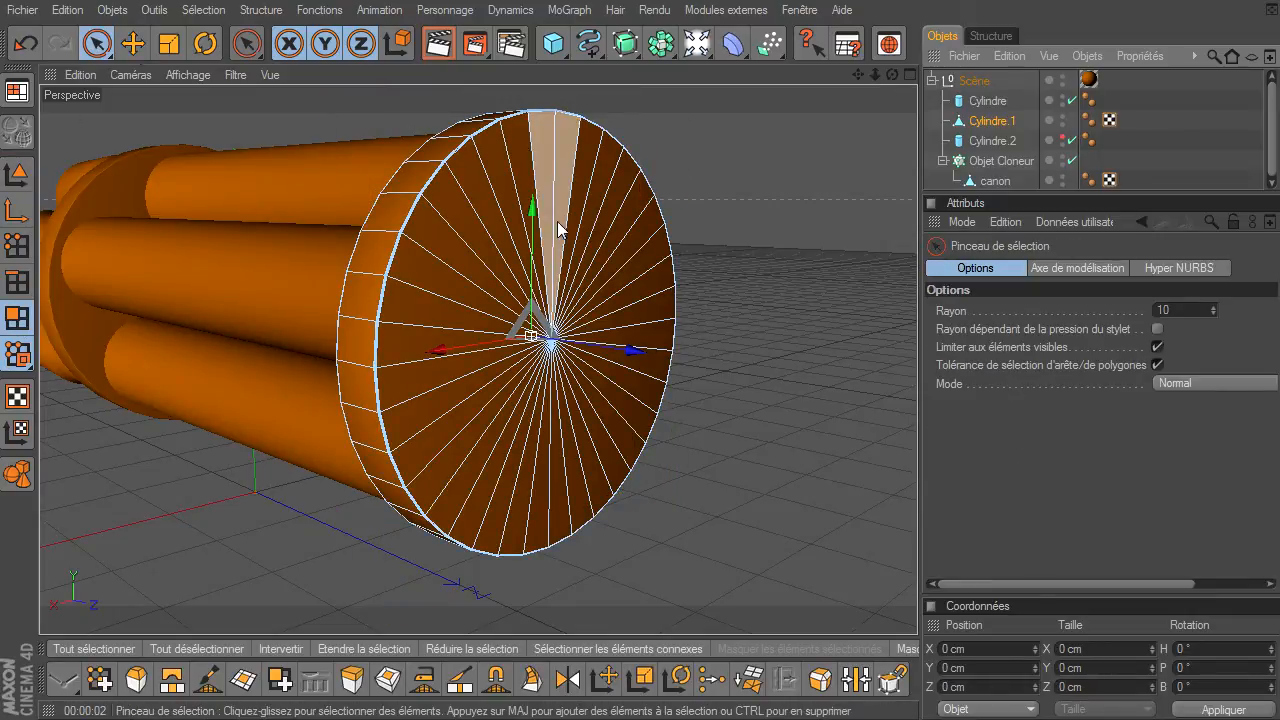
{"action": "left_click", "coordinate": [484, 265]}
{"action": "mouse_move", "coordinate": [484, 265]}
{"action": "left_mouse_down"}
{"action": "mouse_move", "coordinate": [578, 242]}
{"action": "mouse_move", "coordinate": [658, 342]}
{"action": "mouse_move", "coordinate": [548, 390]}
{"action": "mouse_move", "coordinate": [494, 309]}
{"action": "mouse_move", "coordinate": [634, 266]}
{"action": "left_mouse_up"}
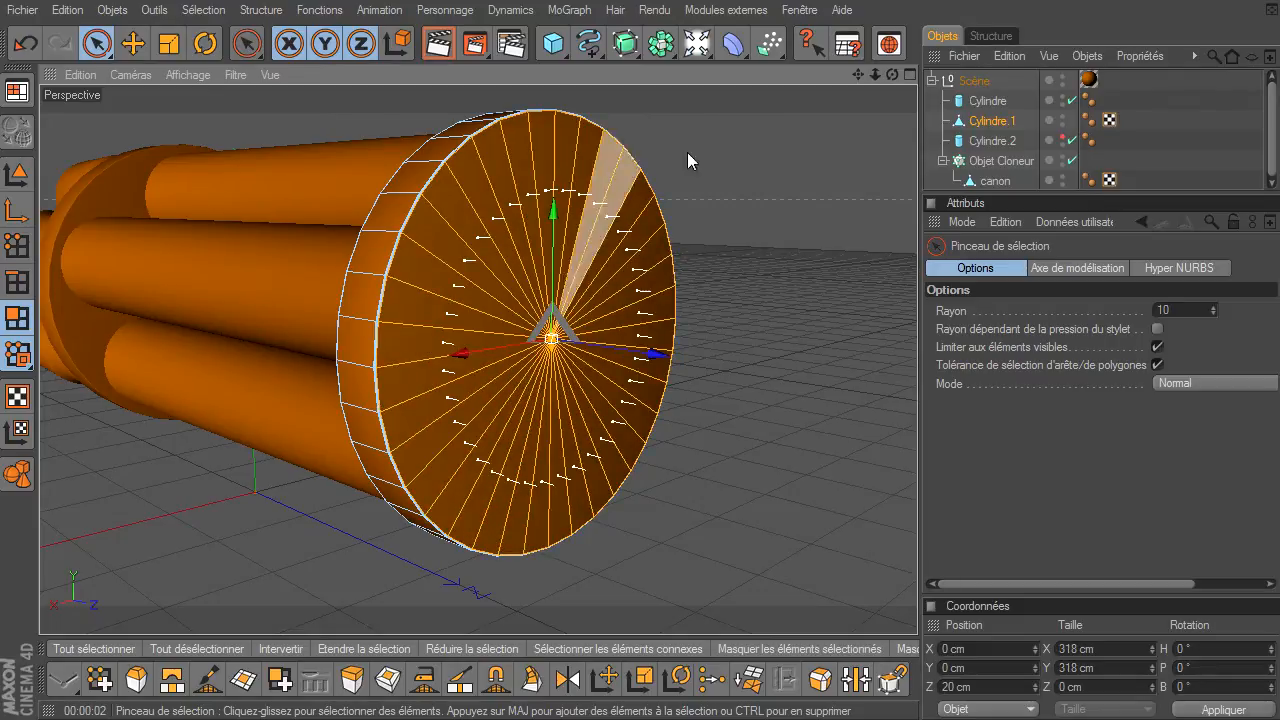
Step: Grow the back-face selection of the rear disc three times so it includes the narrow bevel rows along the rim
{"action": "mouse_move", "coordinate": [879, 74]}
{"action": "left_mouse_down"}
{"action": "mouse_move", "coordinate": [917, 495]}
{"action": "mouse_move", "coordinate": [870, 77]}
{"action": "mouse_move", "coordinate": [917, 495]}
{"action": "mouse_move", "coordinate": [859, 75]}
{"action": "left_mouse_up"}
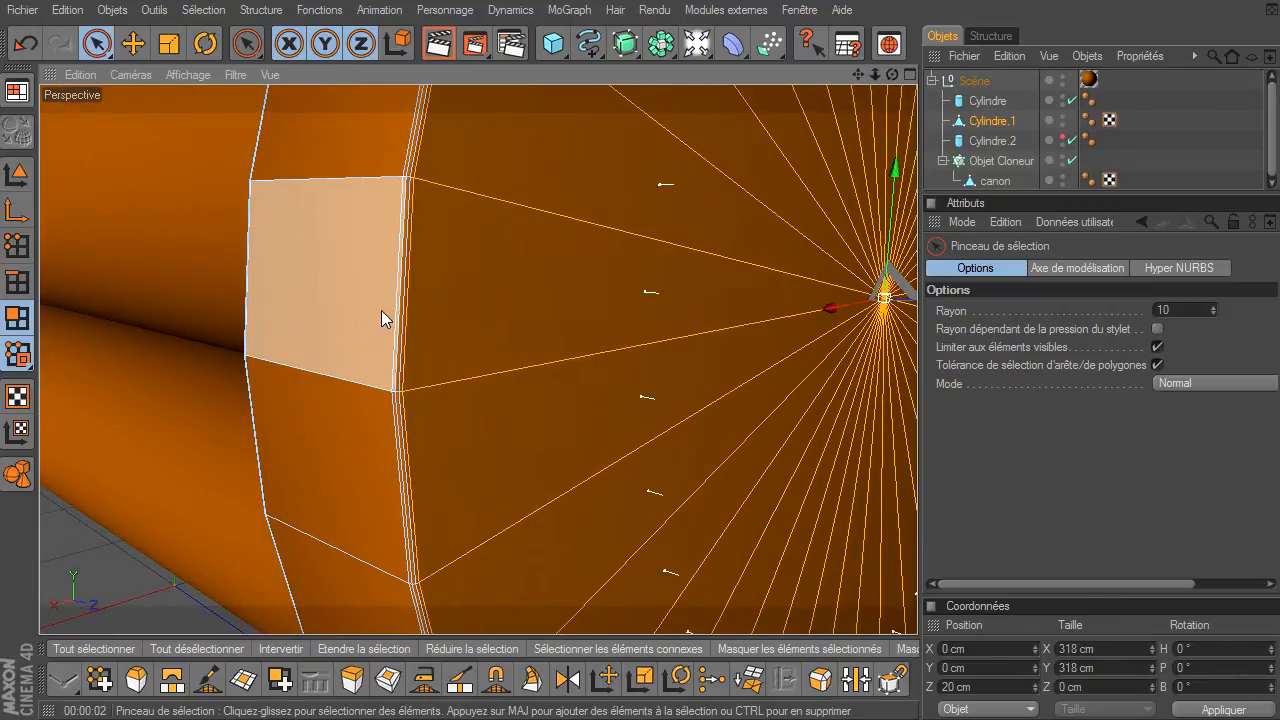
{"action": "scroll", "coordinate": [391, 321], "scroll_direction": "up", "scroll_amount": 5}
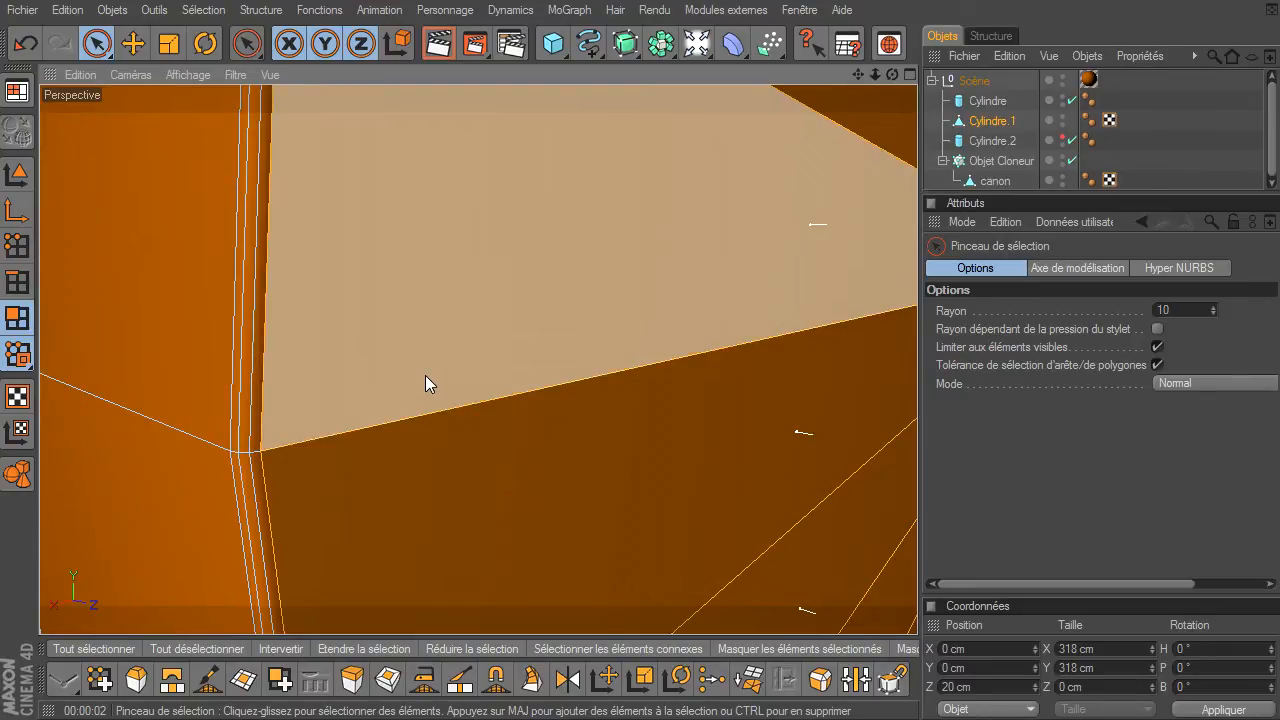
{"action": "scroll", "coordinate": [425, 382], "scroll_direction": "down", "scroll_amount": 3}
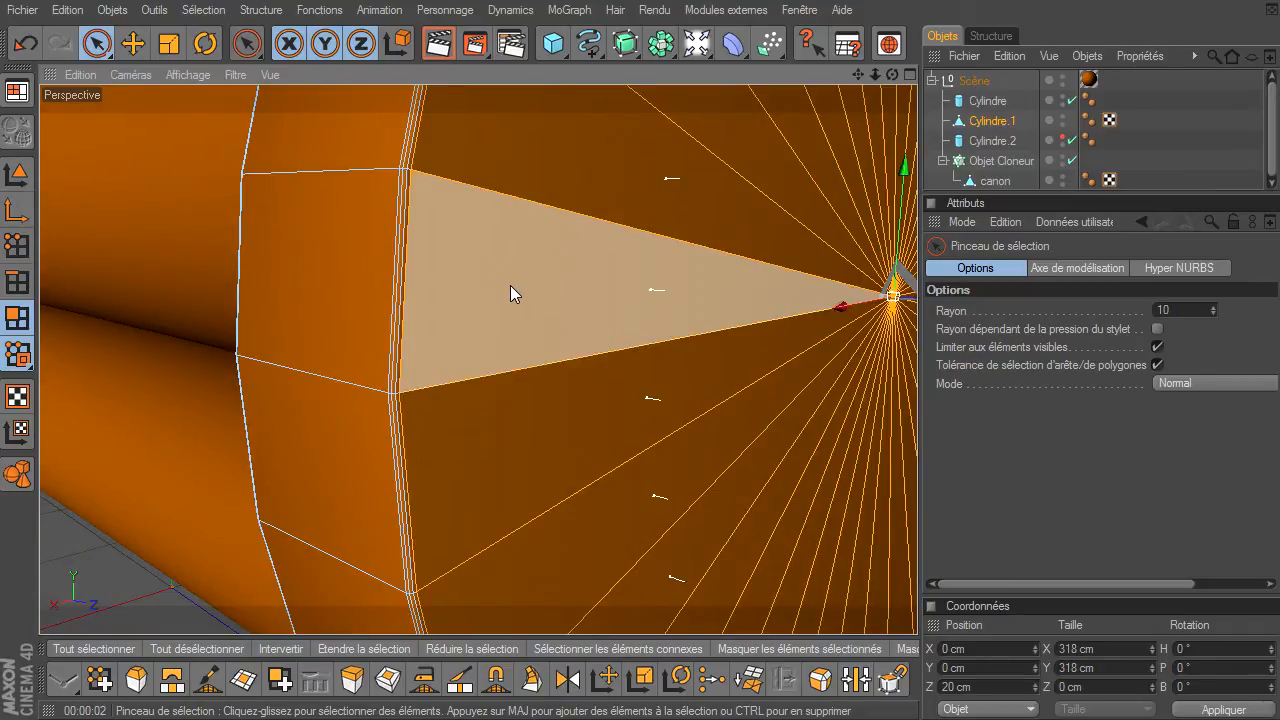
{"action": "key", "text": "u"}
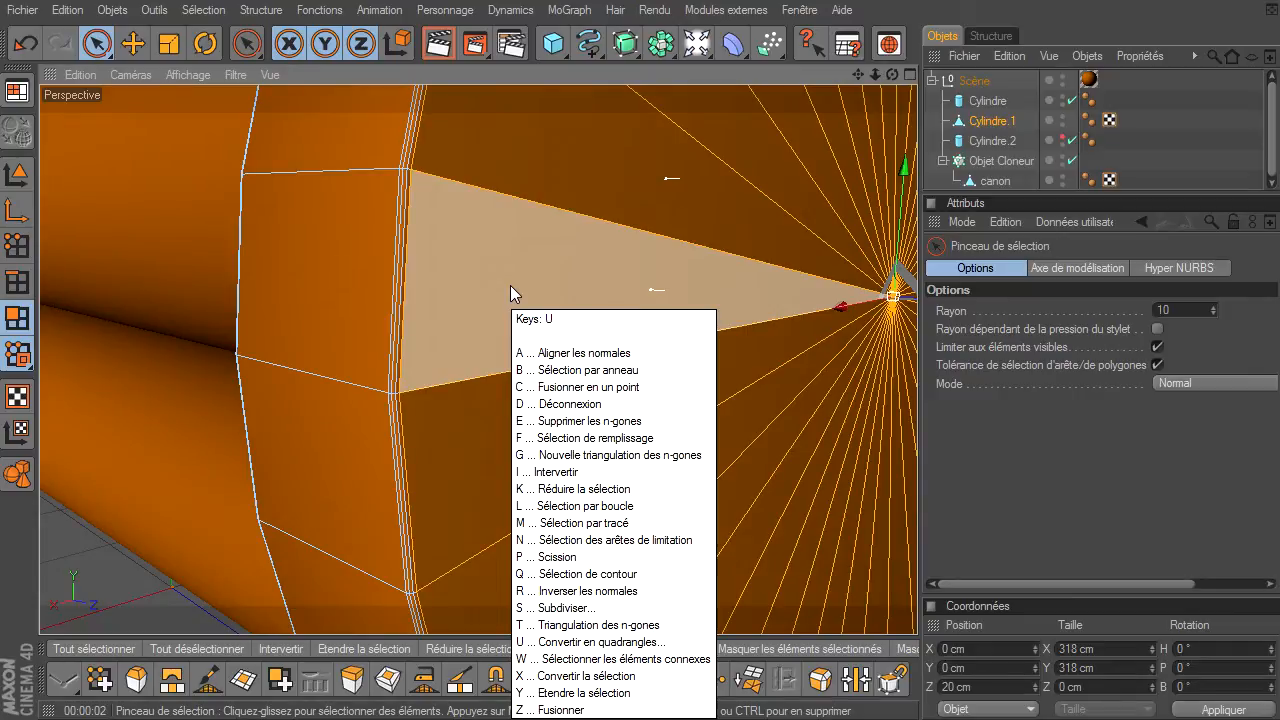
{"action": "key", "text": "u"}
{"action": "key", "text": "y"}
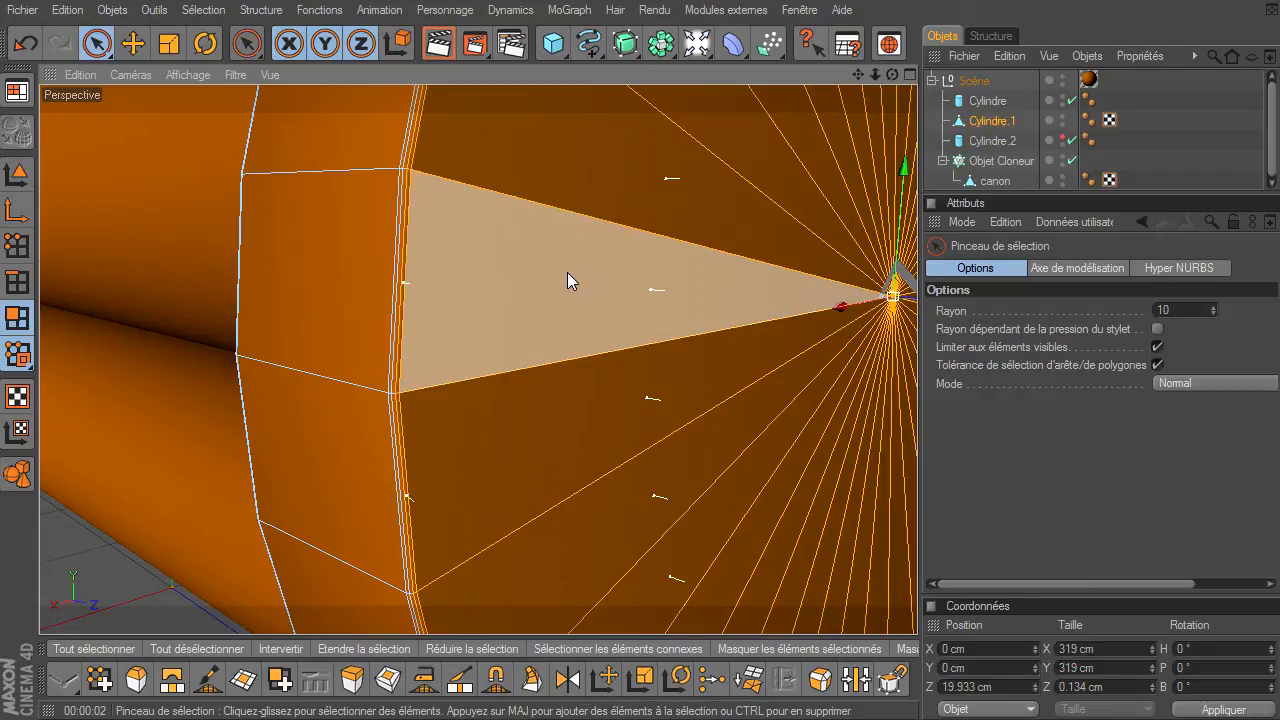
{"action": "key", "text": "u"}
{"action": "key", "text": "y"}
{"action": "key", "text": "u"}
{"action": "key", "text": "y"}
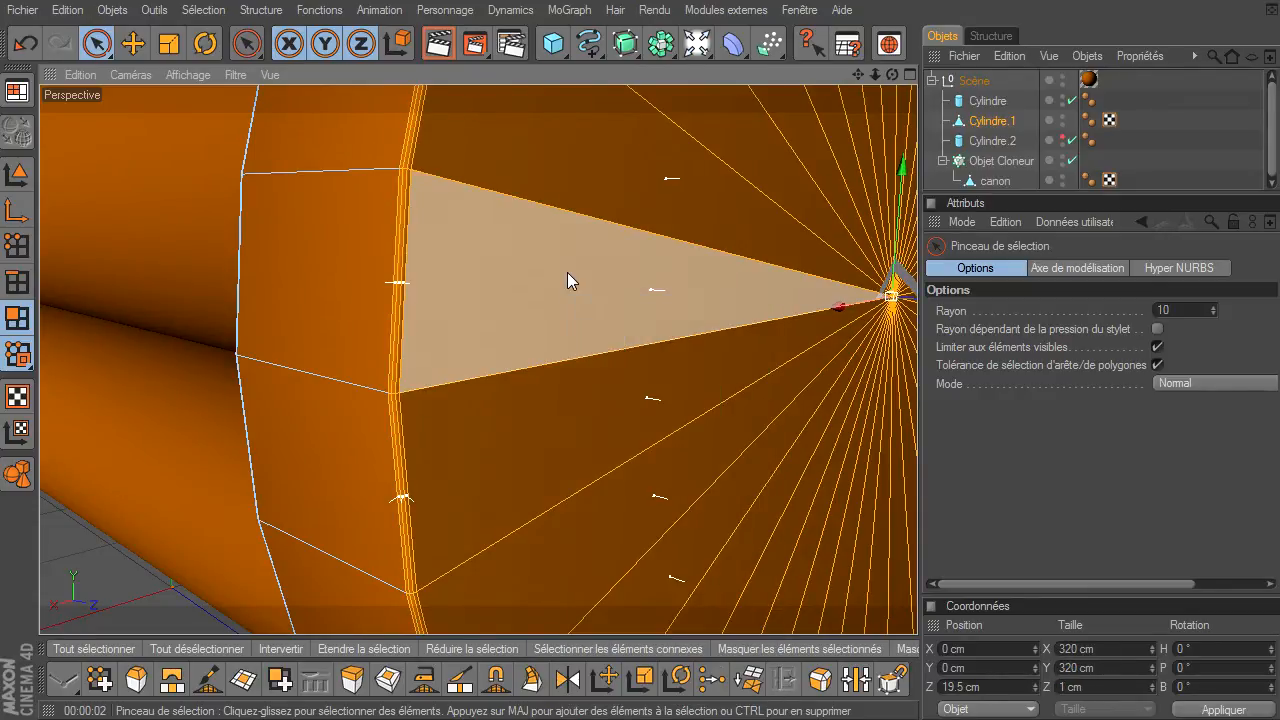
Step: Delete the selected back face and rim bevel polygons of the rear disc
{"action": "left_click", "coordinate": [394, 319]}
{"action": "left_click", "coordinate": [406, 312]}
{"action": "key", "text": "Delete"}
{"action": "left_click_drag", "start_coordinate": [877, 73], "coordinate": [917, 495]}
{"action": "left_click_drag", "start_coordinate": [895, 74], "coordinate": [917, 495]}
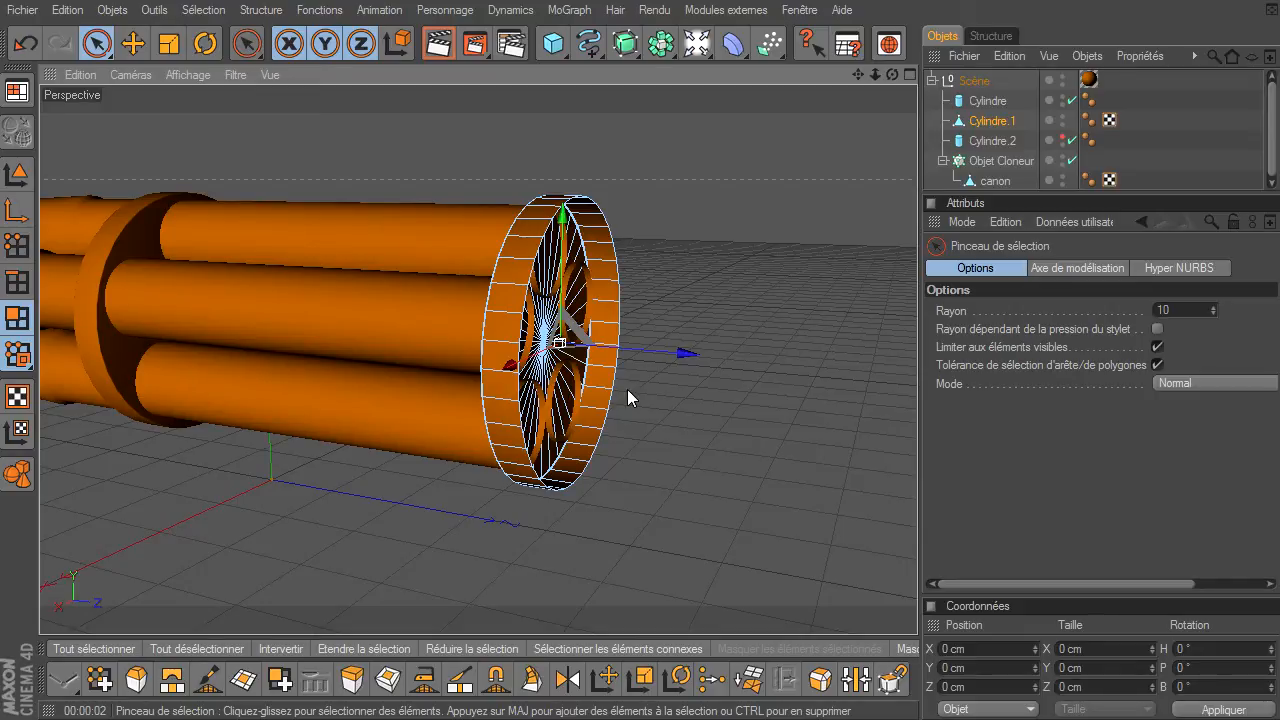
Step: Select all points of the rear disc and optimise its polygons, isolated points and points with a 0.01 cm tolerance
{"action": "left_click", "coordinate": [17, 246]}
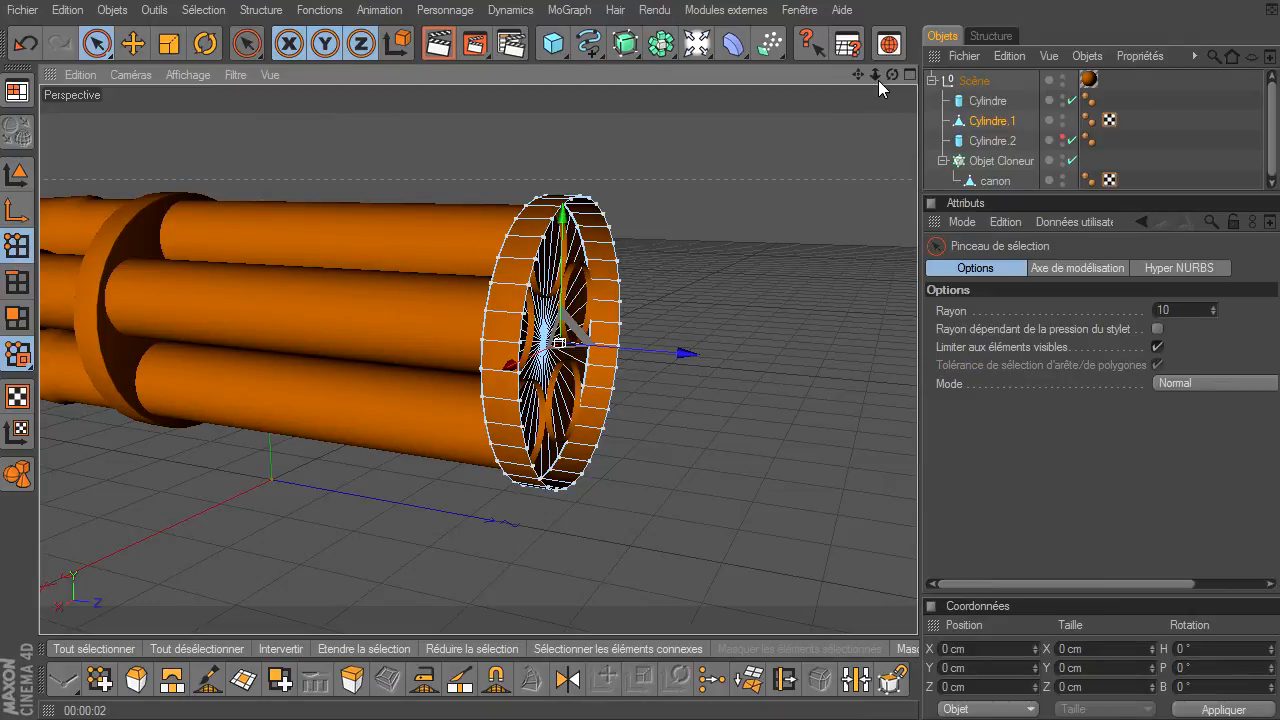
{"action": "left_click_drag", "start_coordinate": [917, 495], "coordinate": [917, 495]}
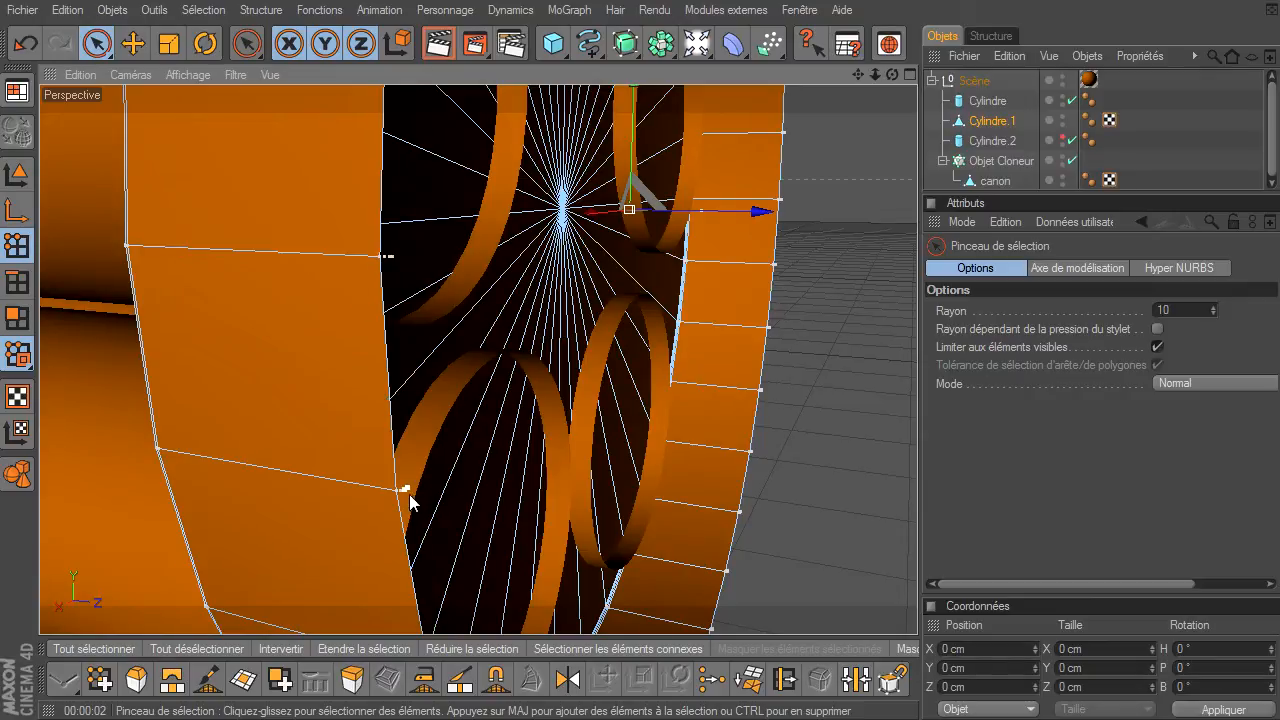
{"action": "left_click_drag", "start_coordinate": [822, 416], "coordinate": [823, 416], "text": "alt"}
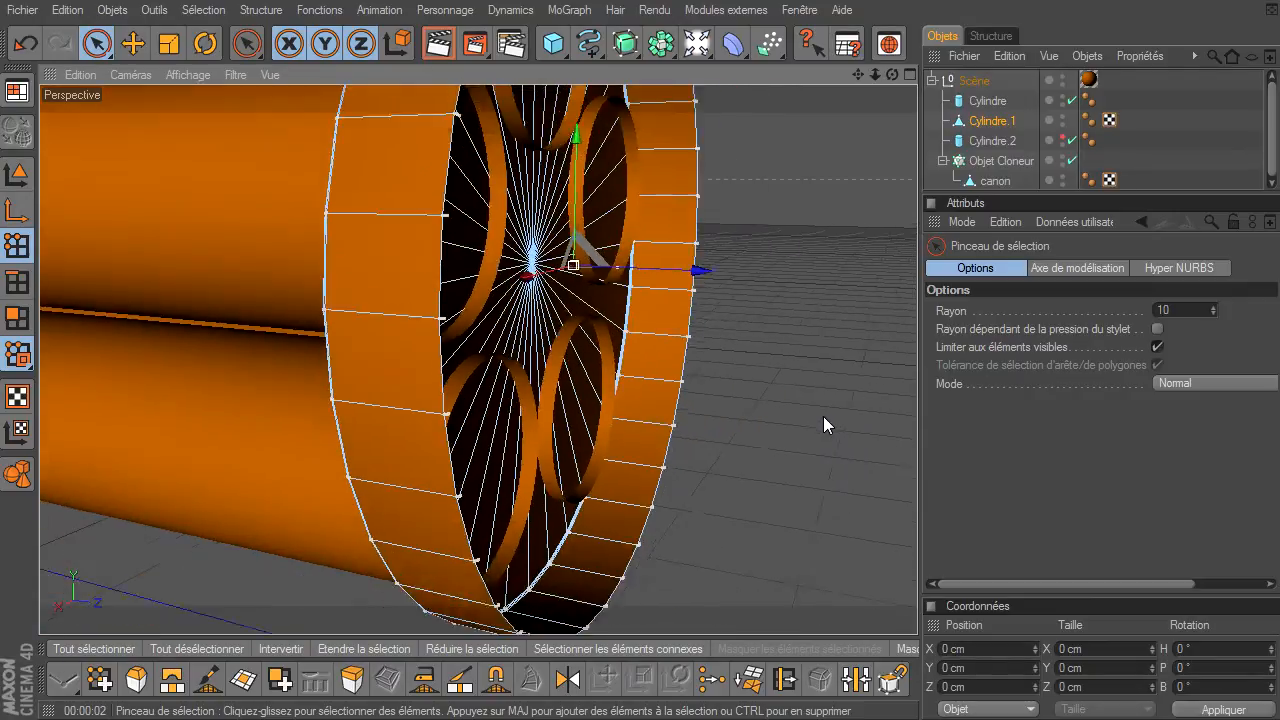
{"action": "scroll", "coordinate": [823, 416], "scroll_direction": "down", "scroll_amount": 5}
{"action": "left_click_drag", "start_coordinate": [858, 75], "coordinate": [860, 123]}
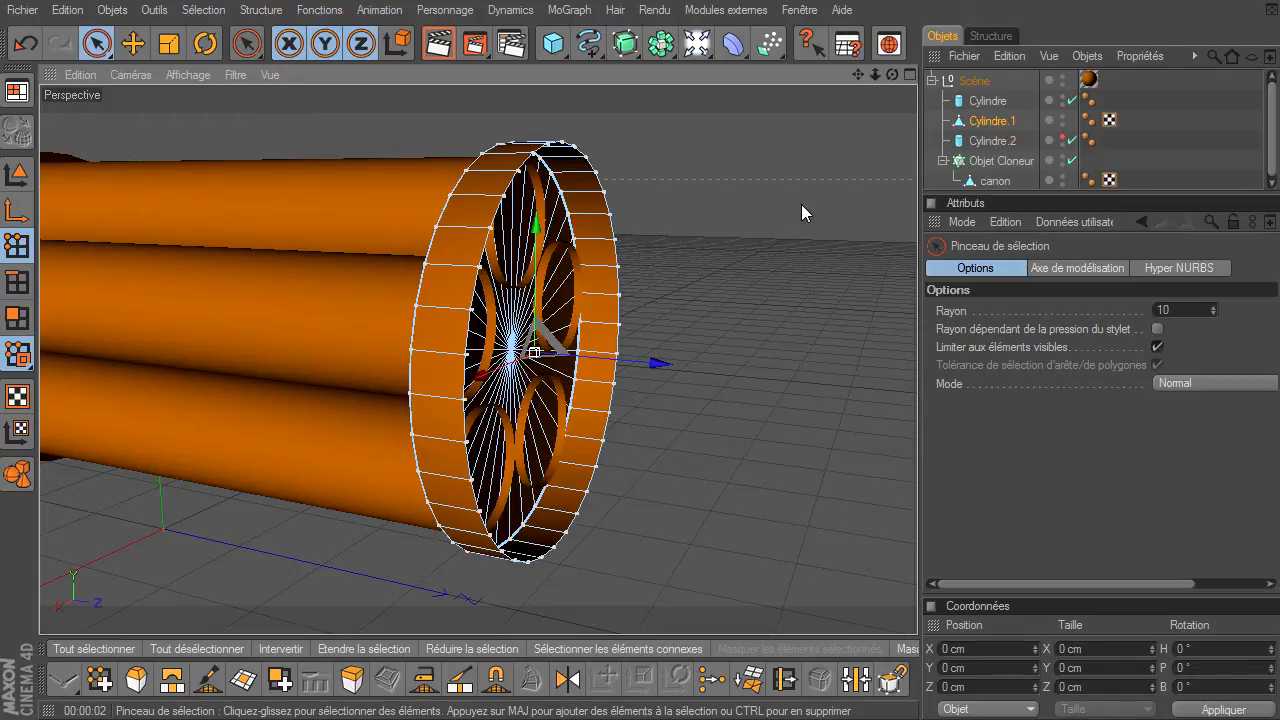
{"action": "left_click", "coordinate": [972, 128]}
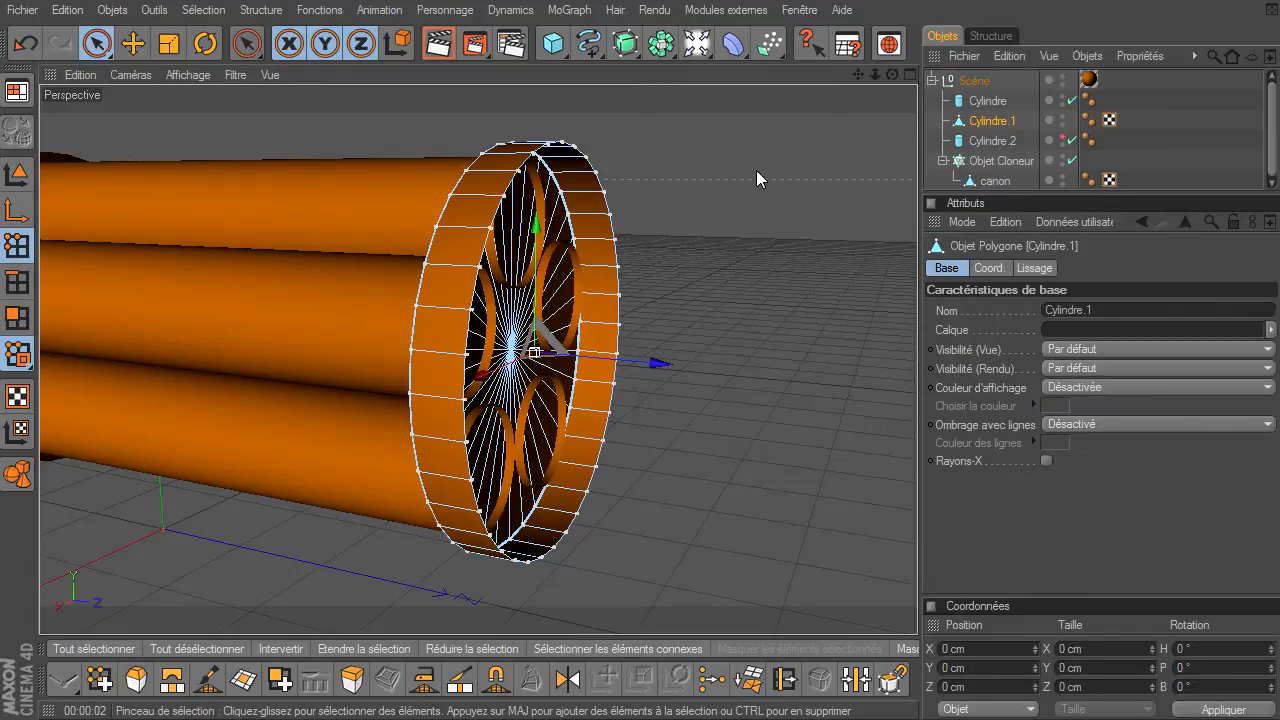
{"action": "key", "text": "ctrl+a"}
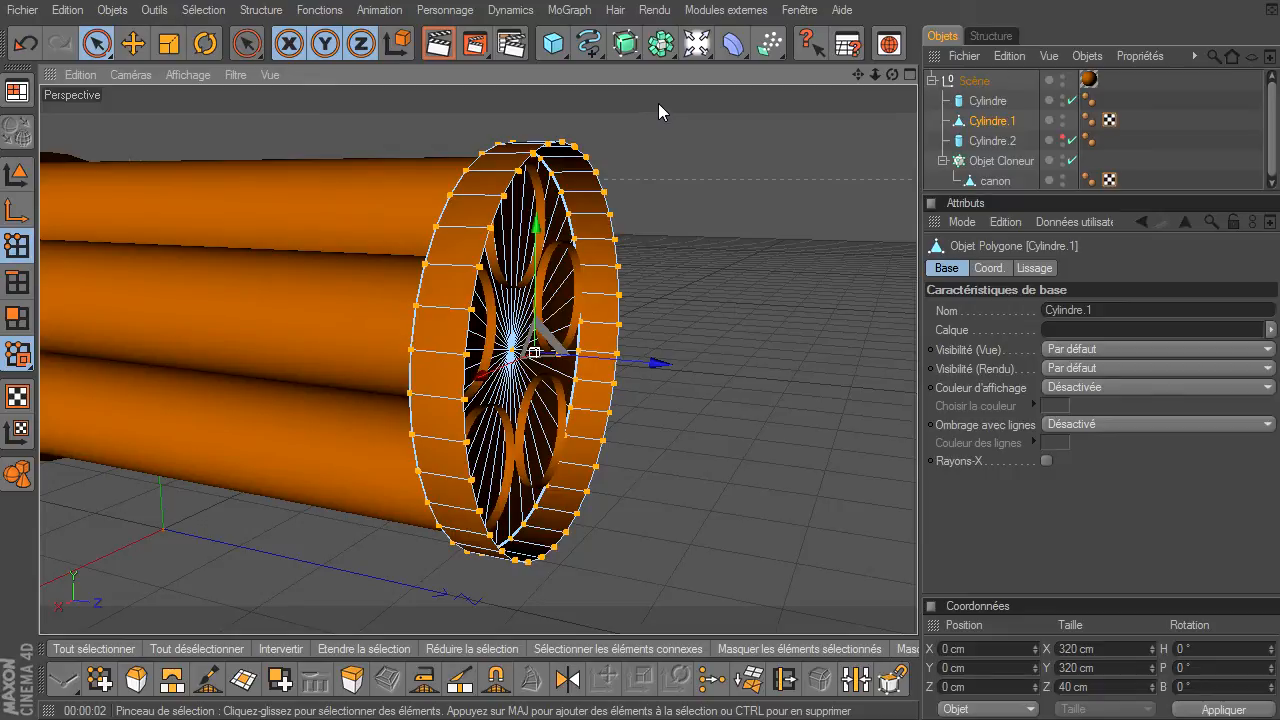
{"action": "right_click", "coordinate": [601, 108]}
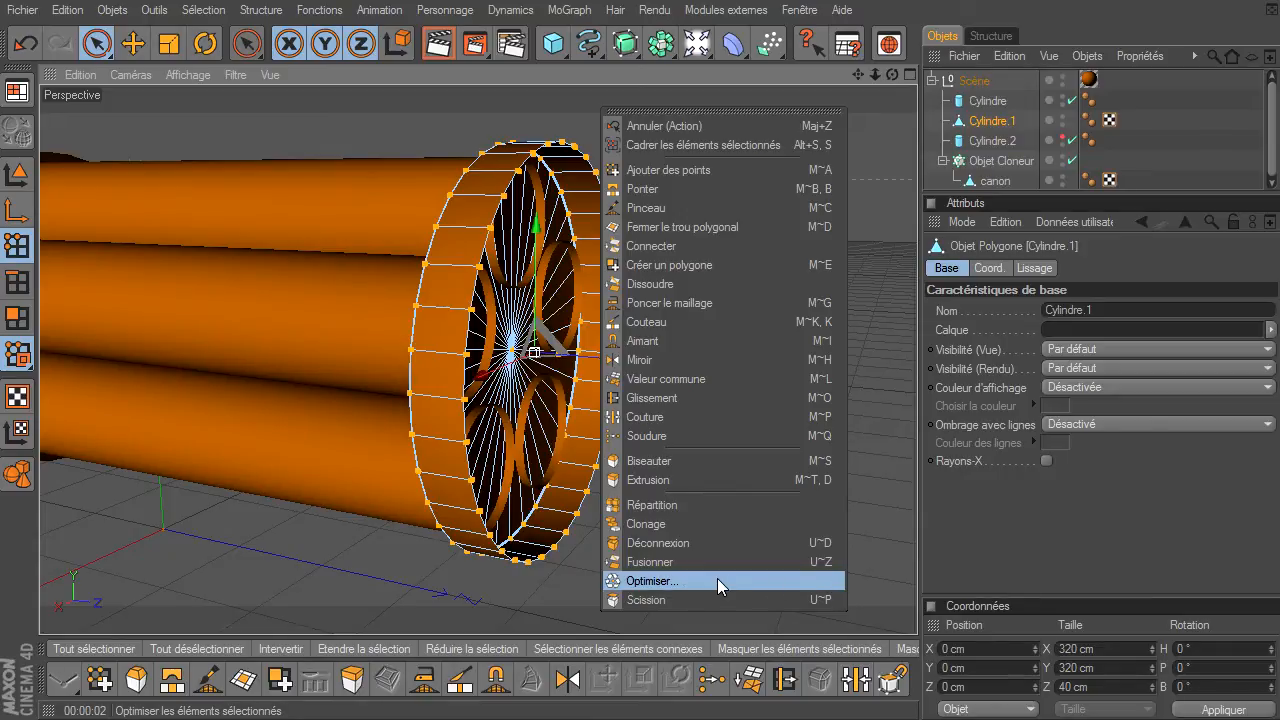
{"action": "left_click", "coordinate": [830, 580]}
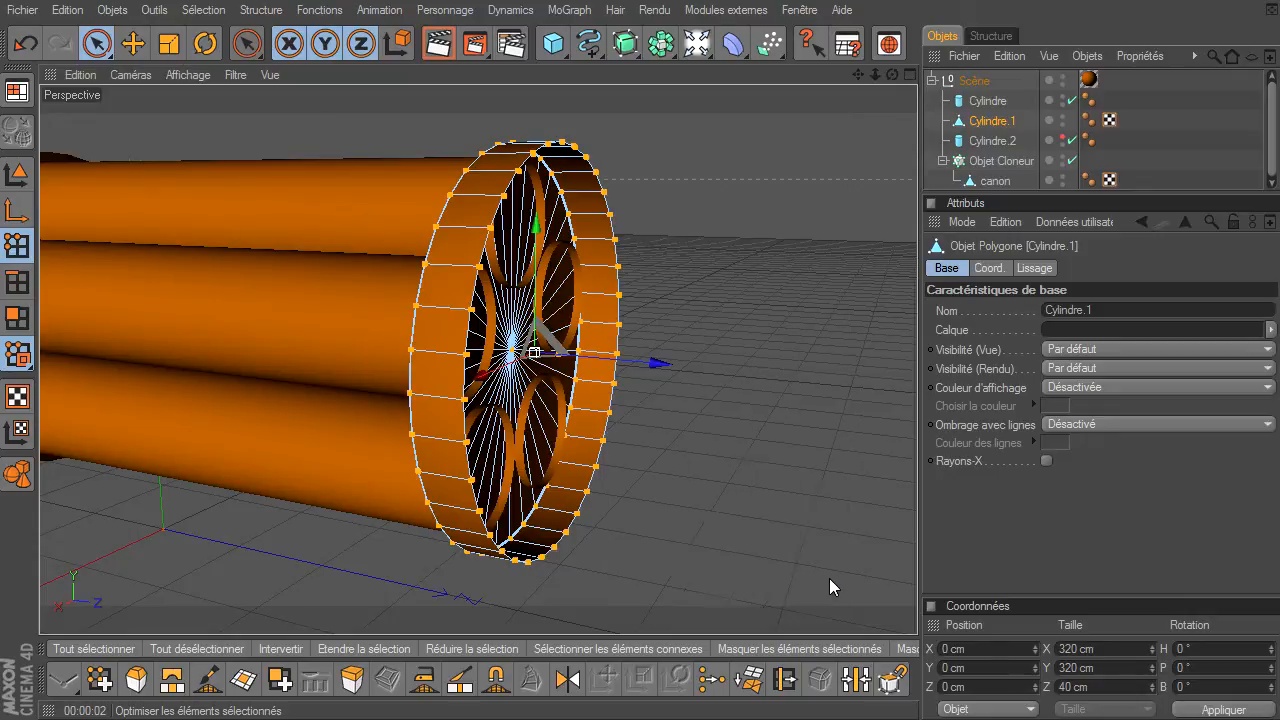
{"action": "left_click_drag", "start_coordinate": [824, 523], "coordinate": [803, 136]}
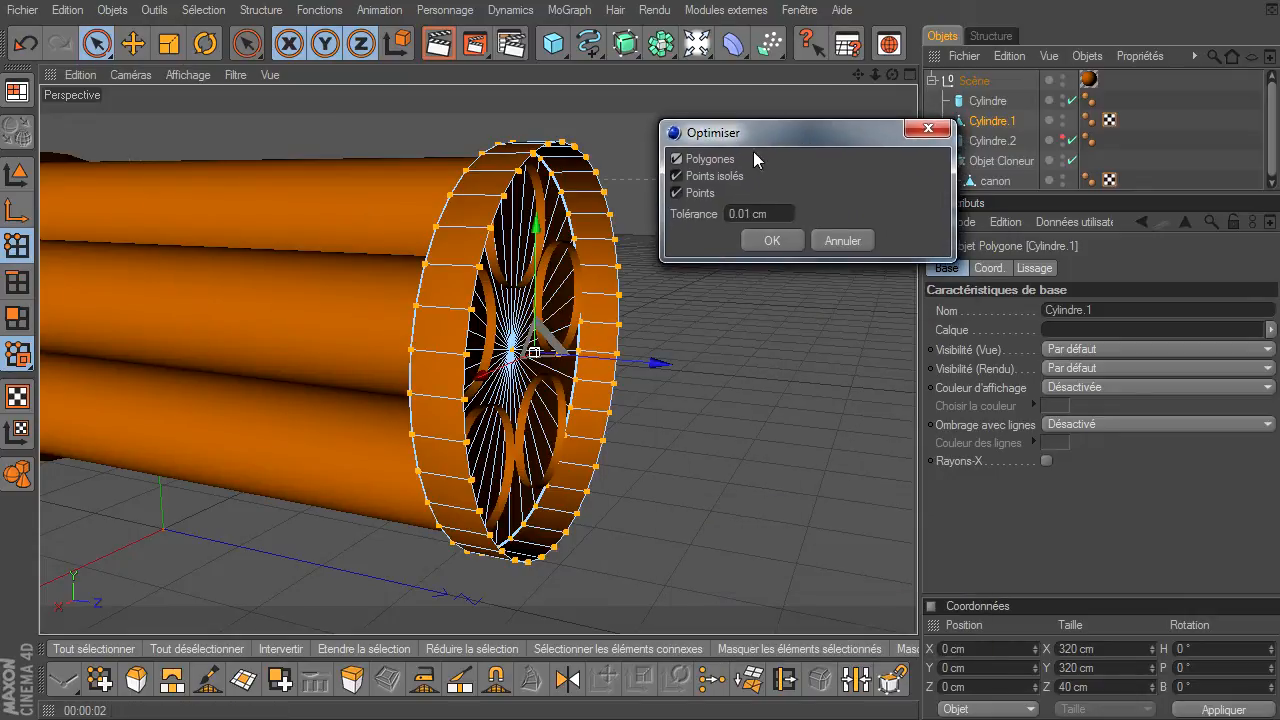
{"action": "left_click", "coordinate": [772, 240]}
Step: Return to model mode, deselect the rear disc and make the large cylinder visible in the viewport again
{"action": "left_click_drag", "start_coordinate": [895, 77], "coordinate": [917, 495]}
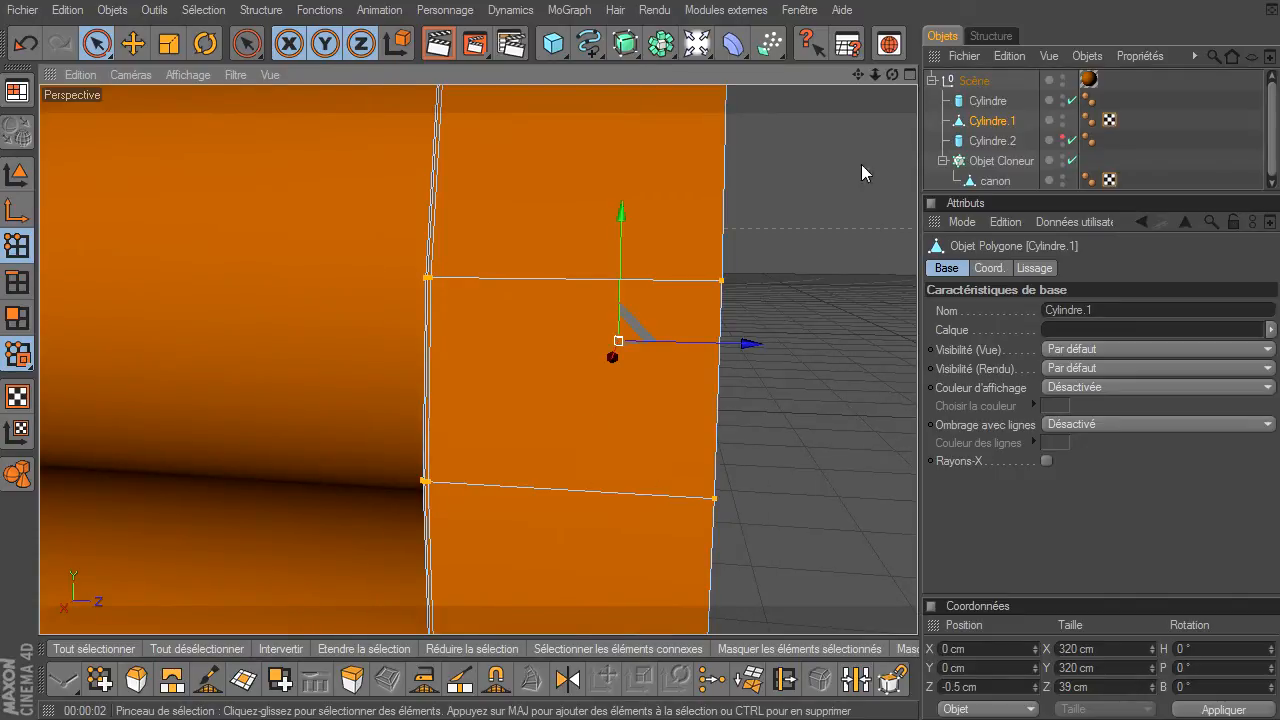
{"action": "left_click_drag", "start_coordinate": [917, 495], "coordinate": [896, 78]}
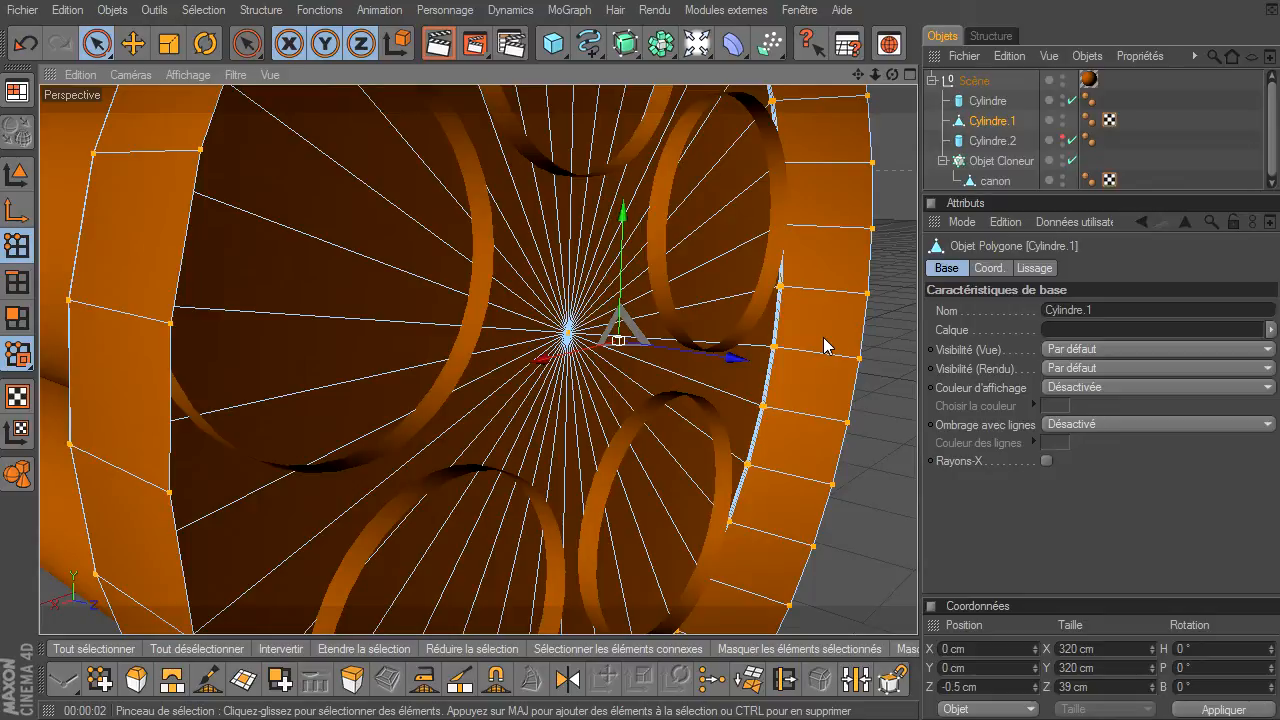
{"action": "left_click_drag", "start_coordinate": [875, 75], "coordinate": [917, 495]}
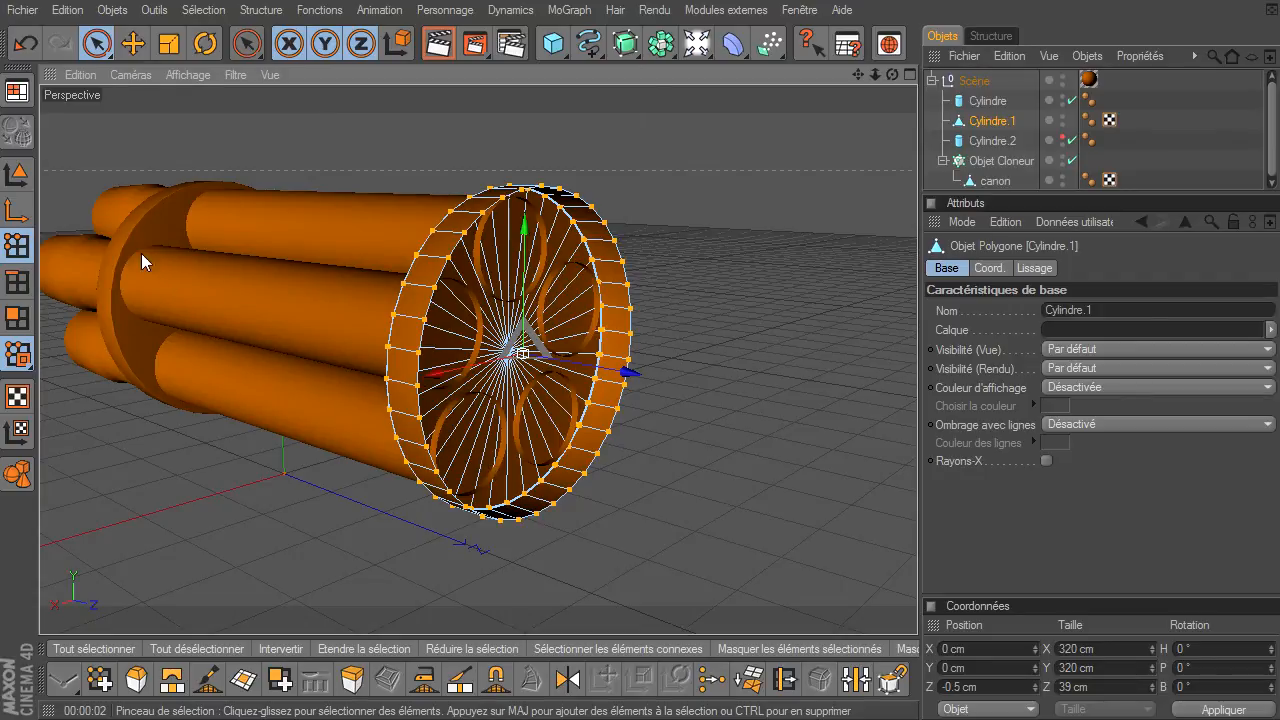
{"action": "left_click", "coordinate": [18, 174]}
{"action": "left_click", "coordinate": [785, 290]}
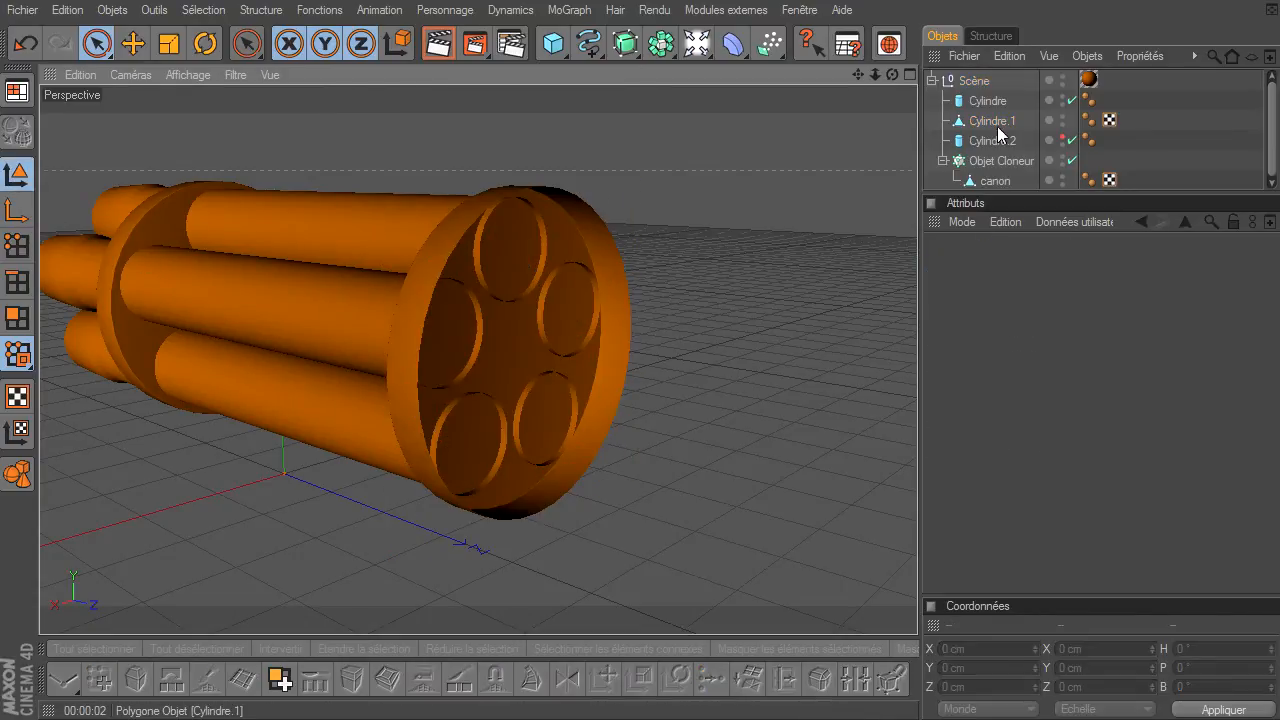
{"action": "left_click", "coordinate": [1062, 137]}
Step: Convert the large rear cylinder from a primitive into an editable polygon object
{"action": "mouse_move", "coordinate": [877, 75]}
{"action": "left_mouse_down"}
{"action": "mouse_move", "coordinate": [917, 495]}
{"action": "mouse_move", "coordinate": [858, 63]}
{"action": "left_mouse_up"}
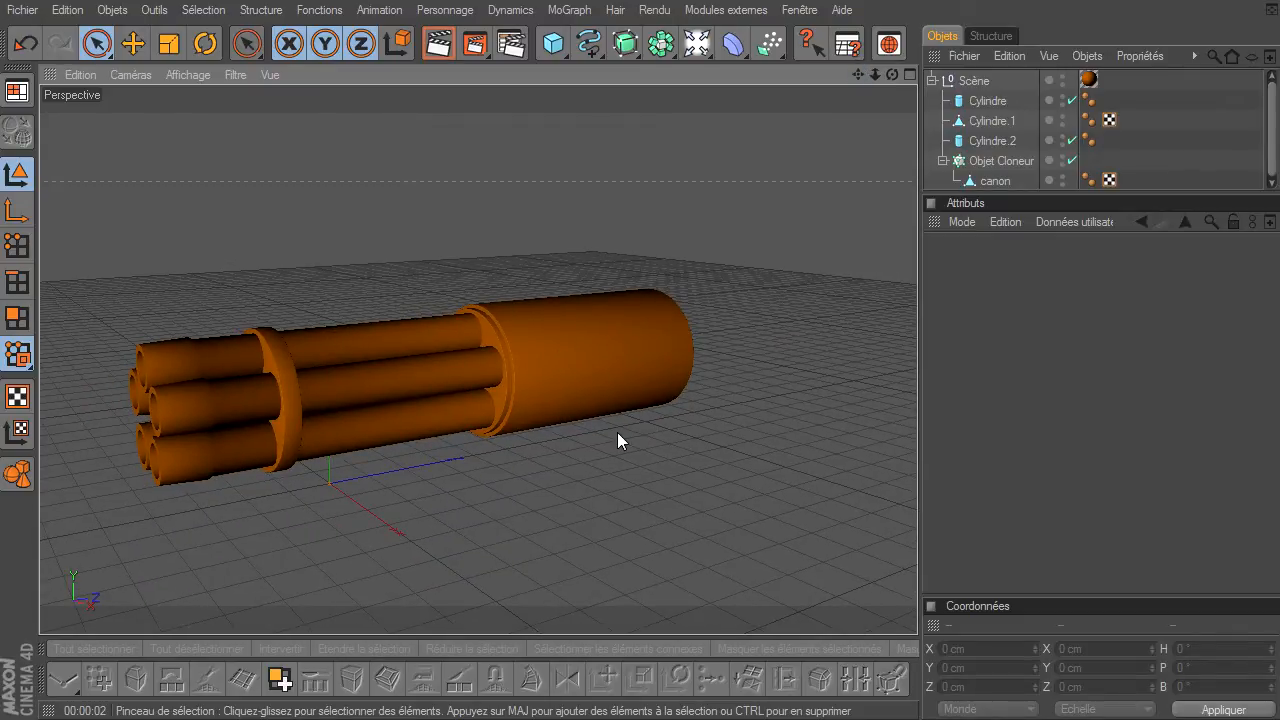
{"action": "left_click_drag", "start_coordinate": [858, 74], "coordinate": [919, 494]}
{"action": "left_click_drag", "start_coordinate": [876, 74], "coordinate": [917, 495]}
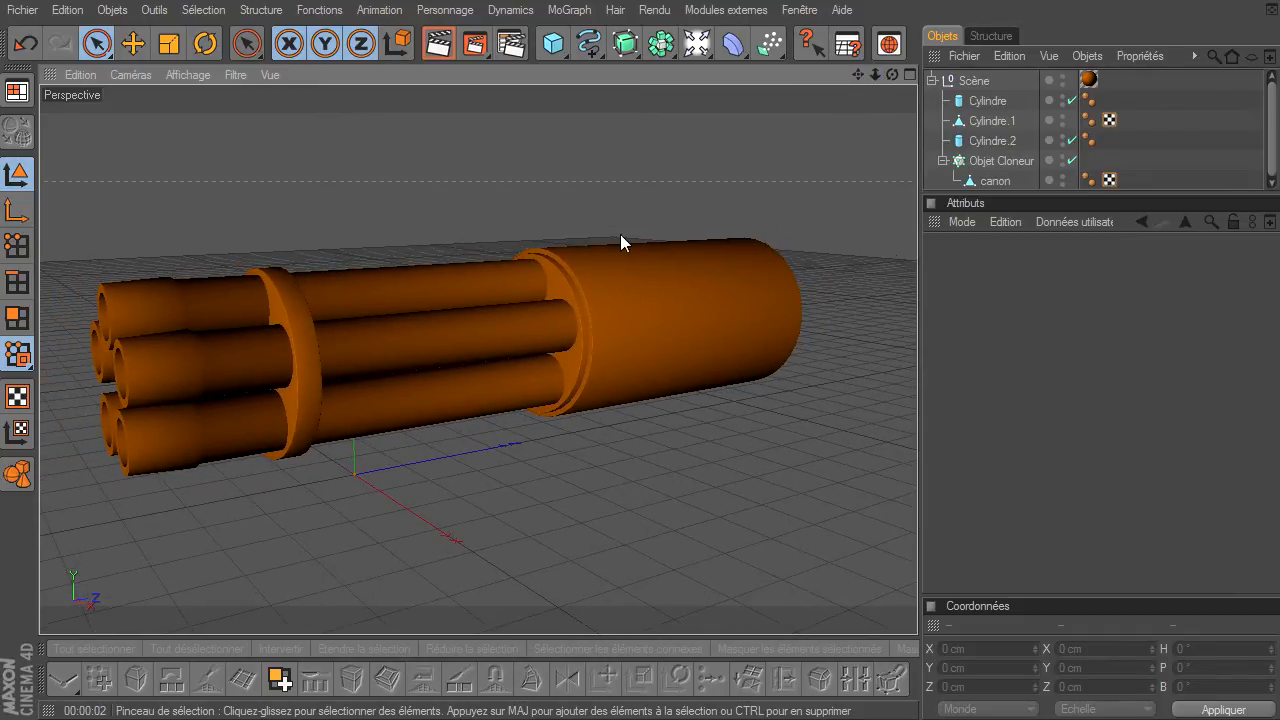
{"action": "left_click", "coordinate": [978, 143]}
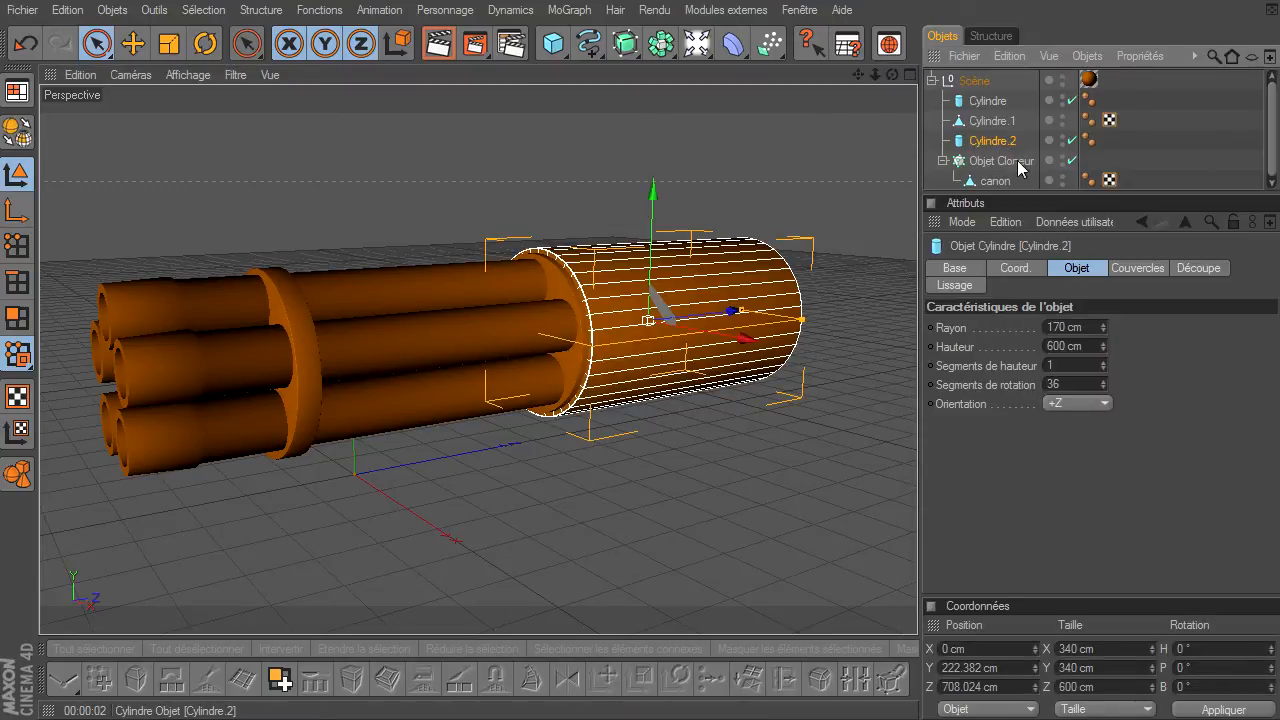
{"action": "left_click", "coordinate": [24, 140]}
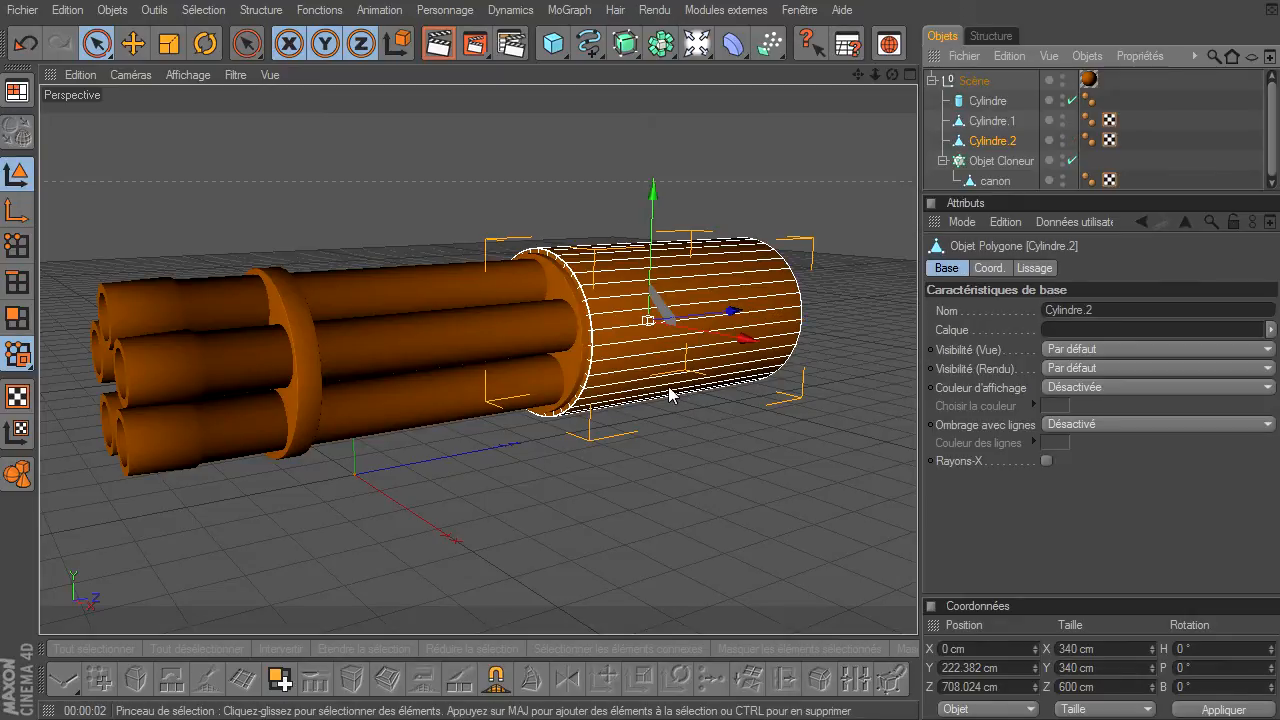
Step: Cut two loops around the large cylinder in its front half with the Knife in loop mode, about 163 cm apart
{"action": "left_click_drag", "start_coordinate": [858, 74], "coordinate": [940, 76]}
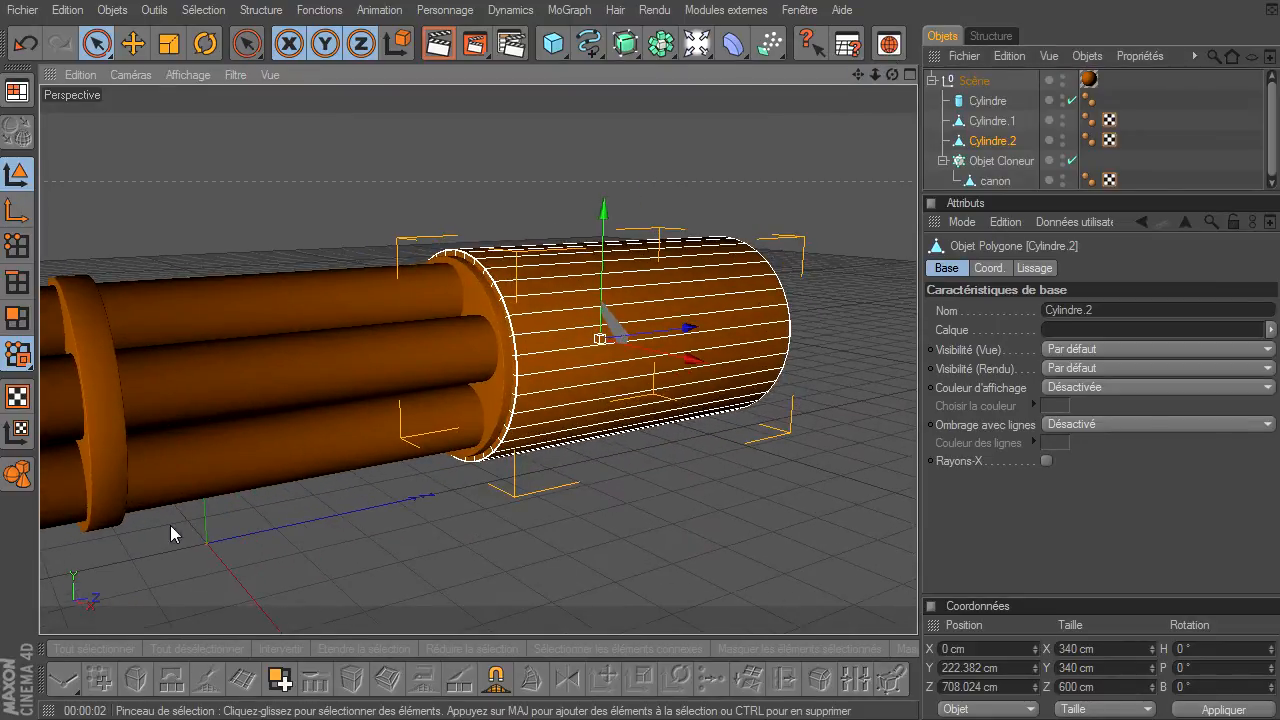
{"action": "left_click", "coordinate": [17, 317]}
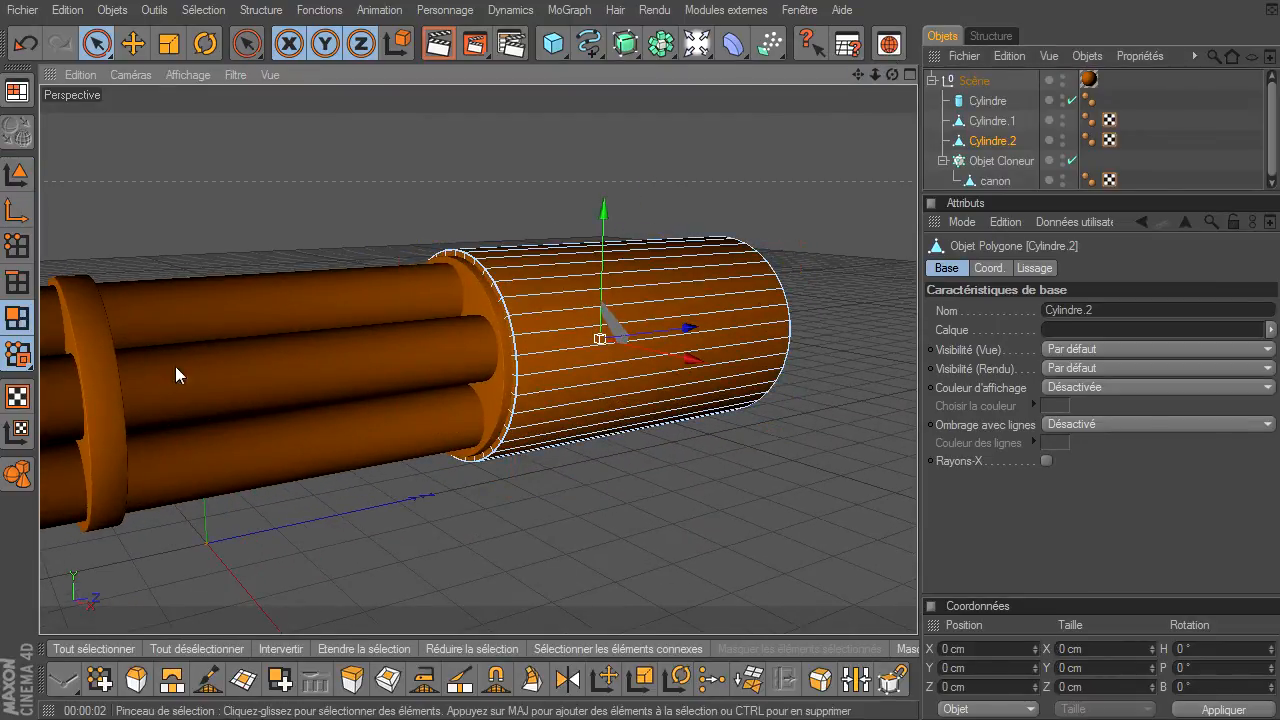
{"action": "left_click", "coordinate": [460, 680]}
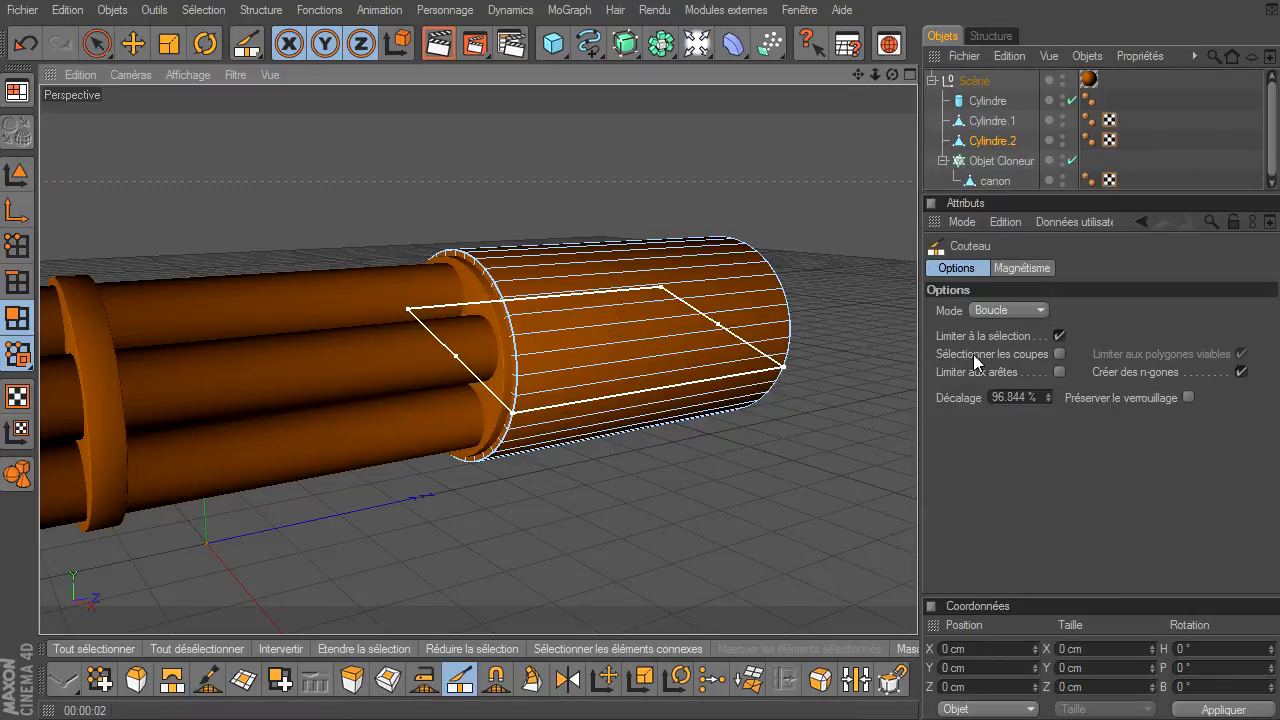
{"action": "left_click", "coordinate": [590, 342]}
{"action": "left_click", "coordinate": [668, 326]}
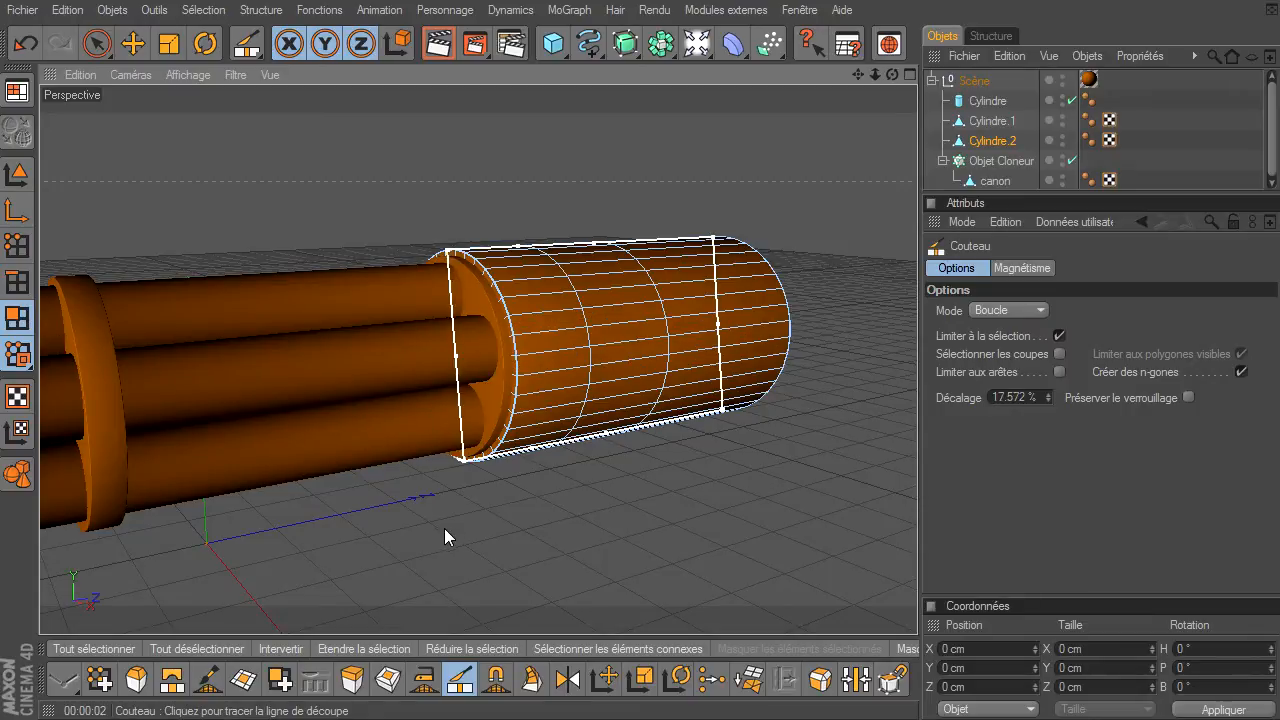
Step: Loop-select the polygon band between the two cuts and bevel it outward with about 9 cm extrusion and 9 cm inner offset
{"action": "left_click", "coordinate": [98, 45]}
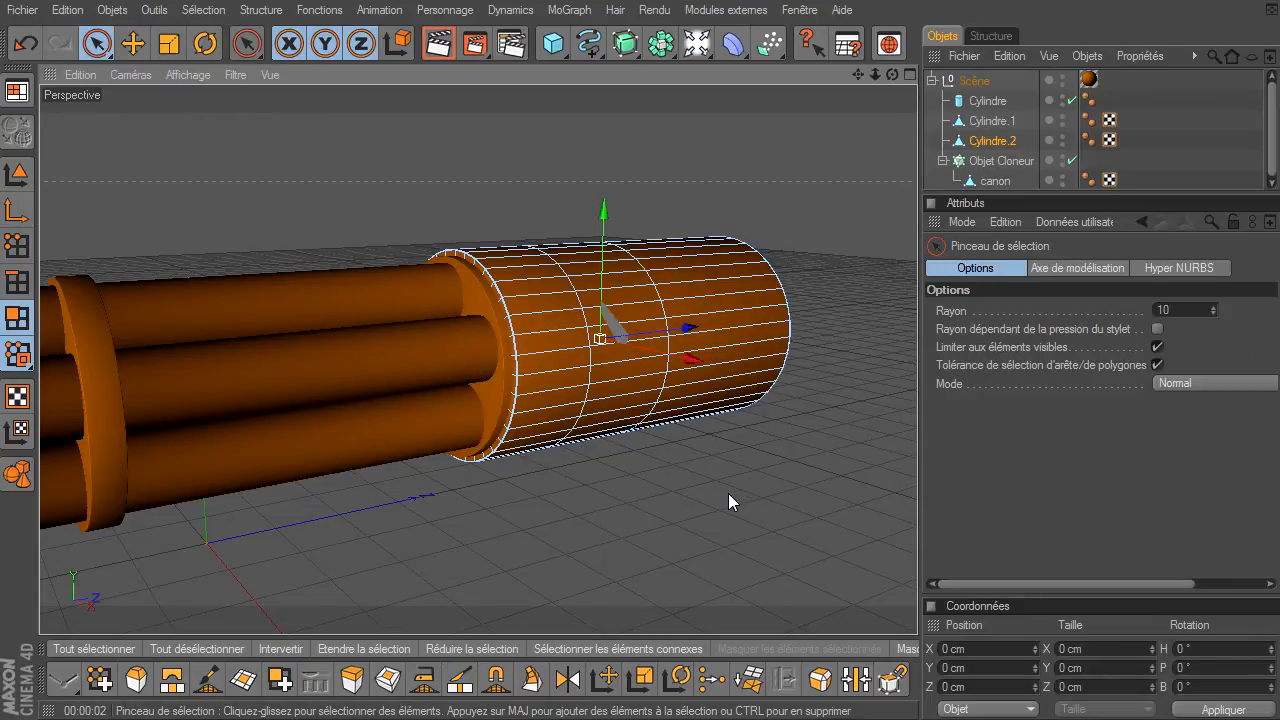
{"action": "key", "text": "u"}
{"action": "key", "text": "l"}
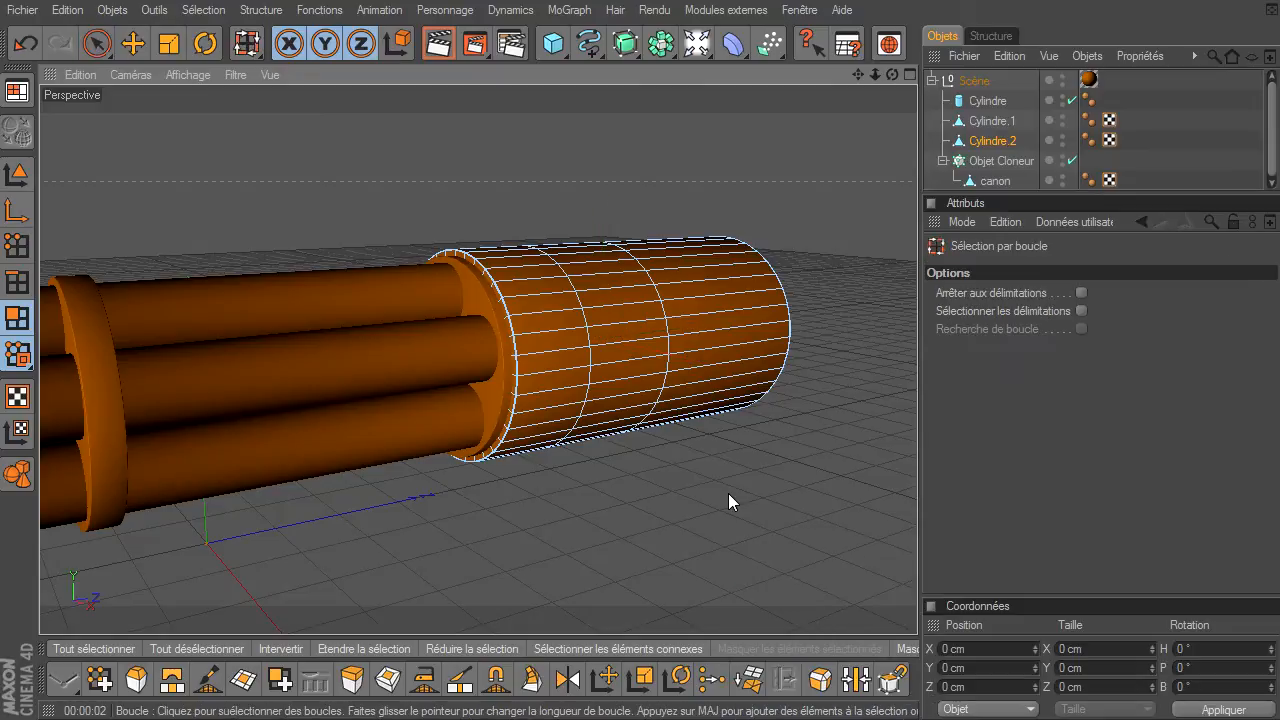
{"action": "left_click", "coordinate": [625, 328]}
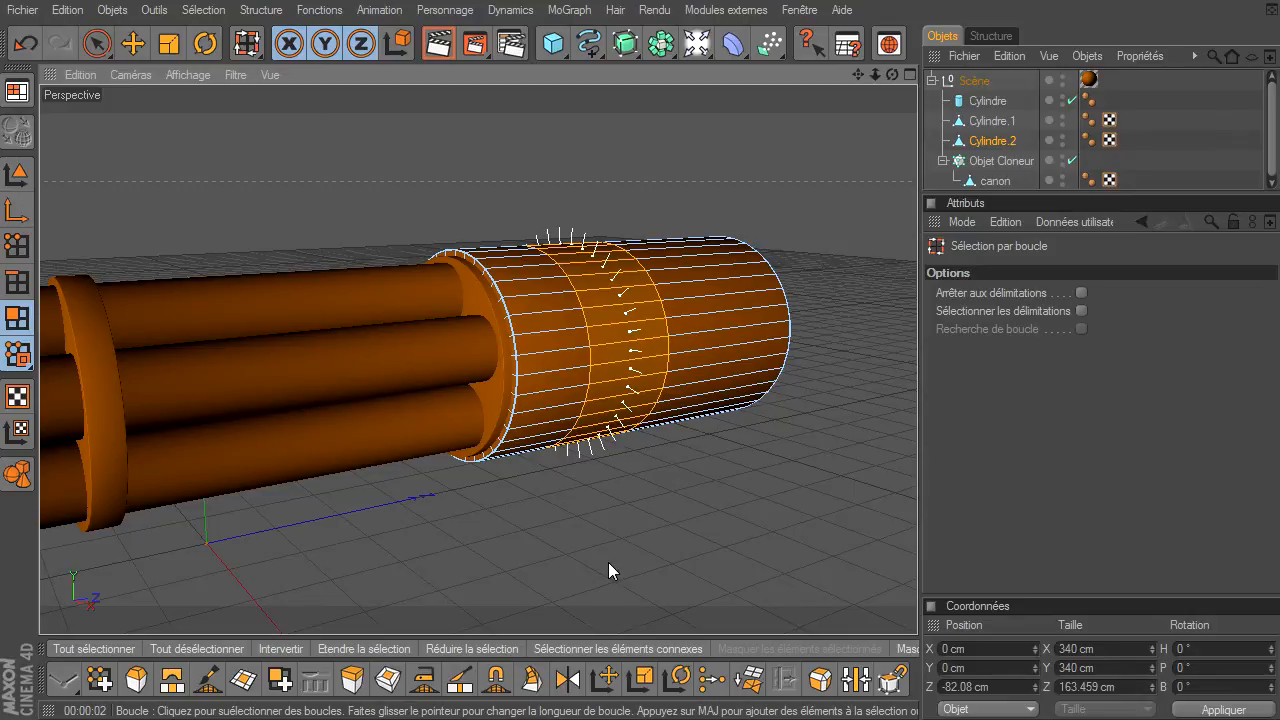
{"action": "left_click", "coordinate": [136, 681]}
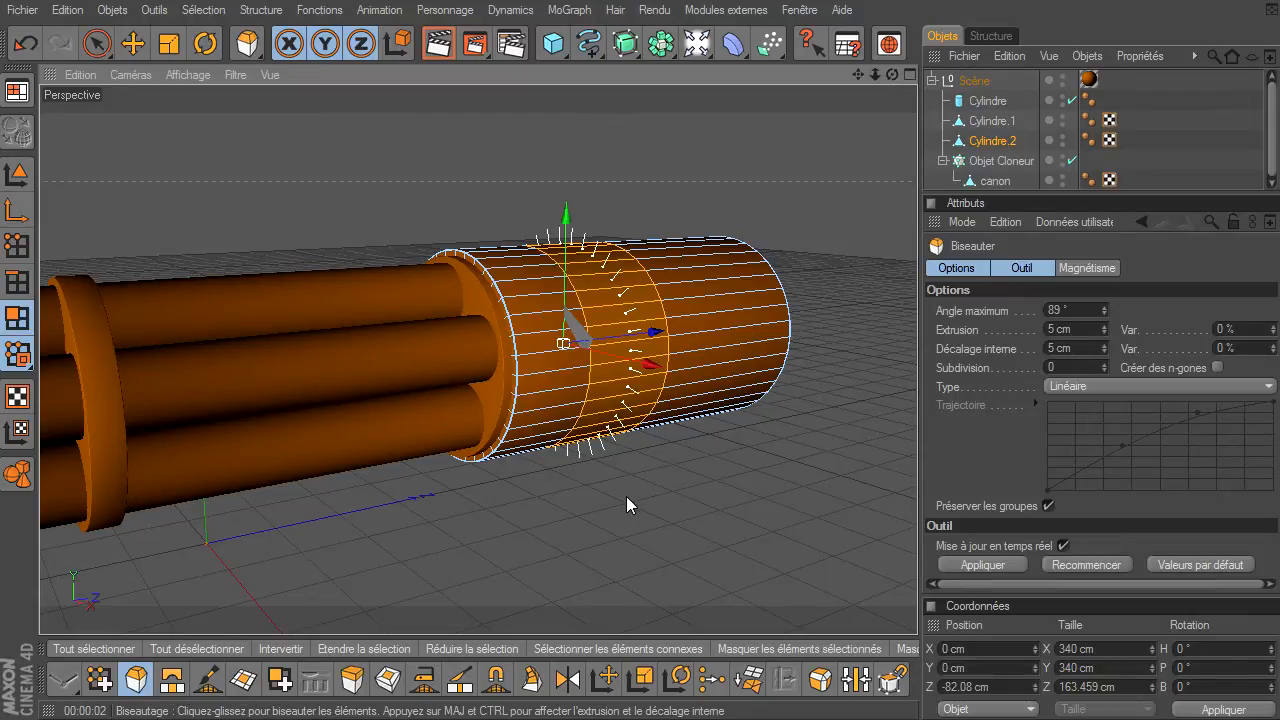
{"action": "left_click_drag", "start_coordinate": [630, 495], "coordinate": [917, 495]}
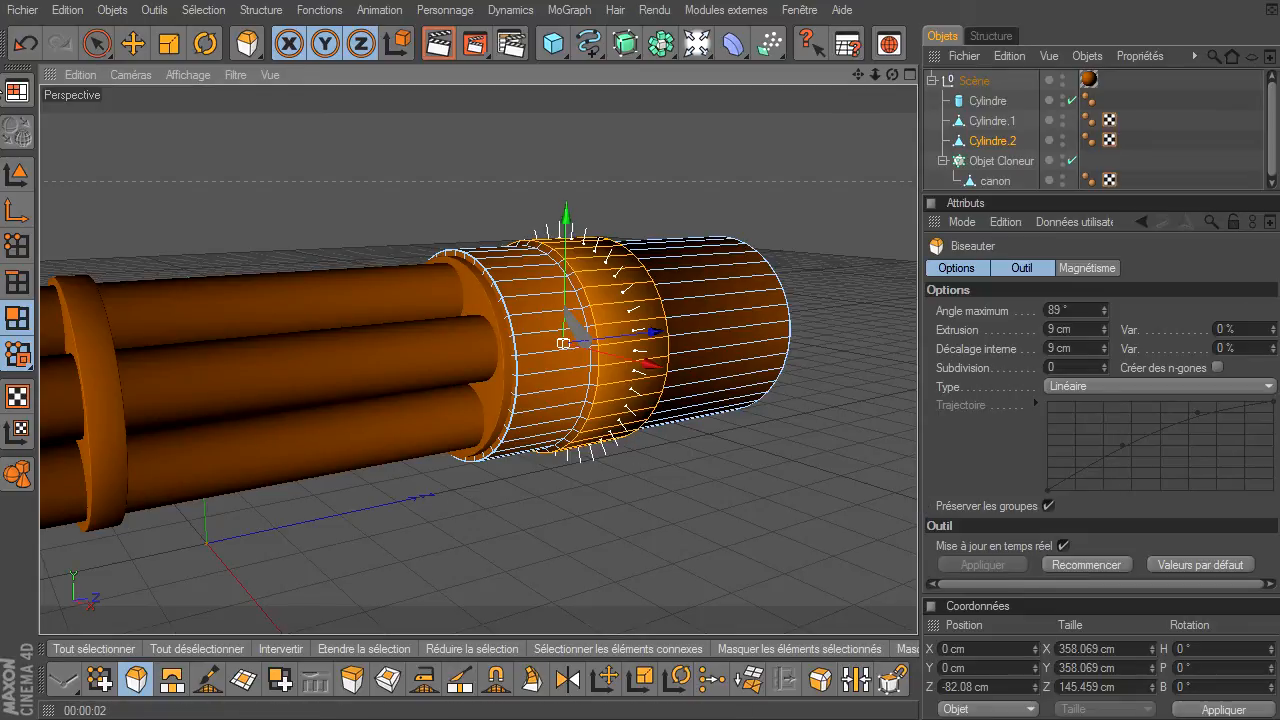
Step: Clear the polygon selection on the large rear cylinder and preview the bevelled band in a viewport render
{"action": "left_click", "coordinate": [97, 44]}
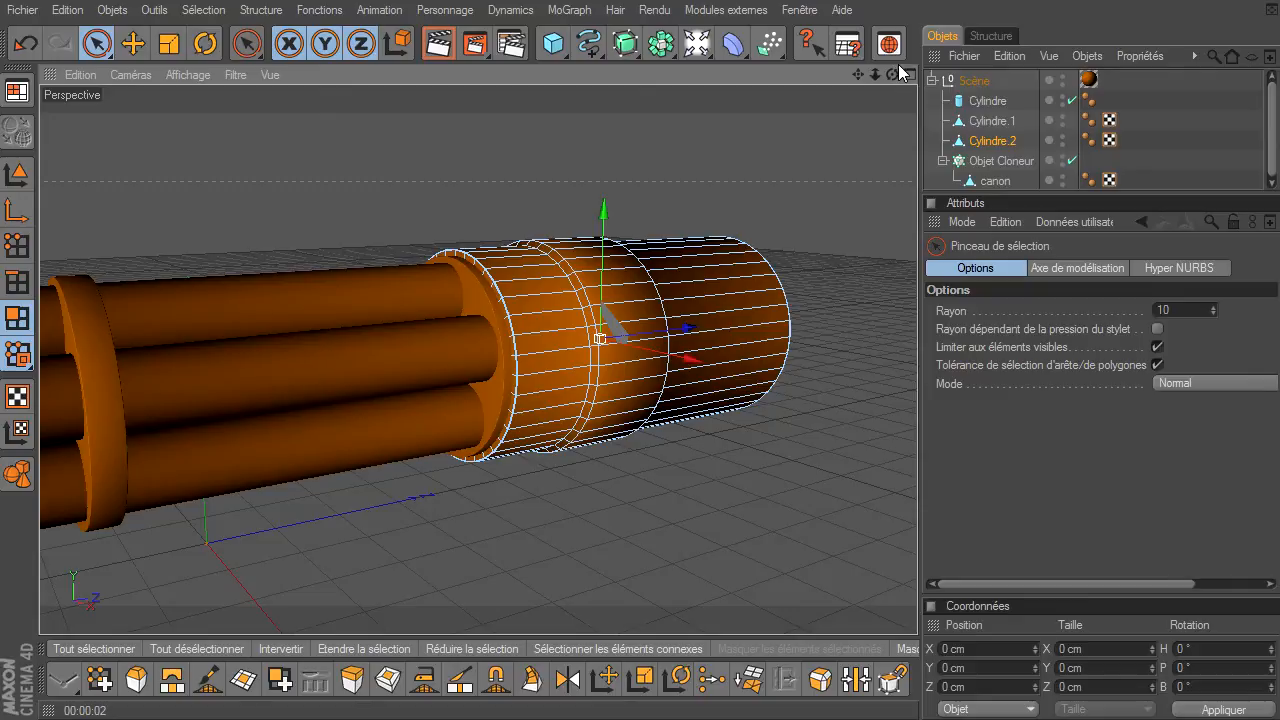
{"action": "left_click_drag", "start_coordinate": [890, 72], "coordinate": [917, 495]}
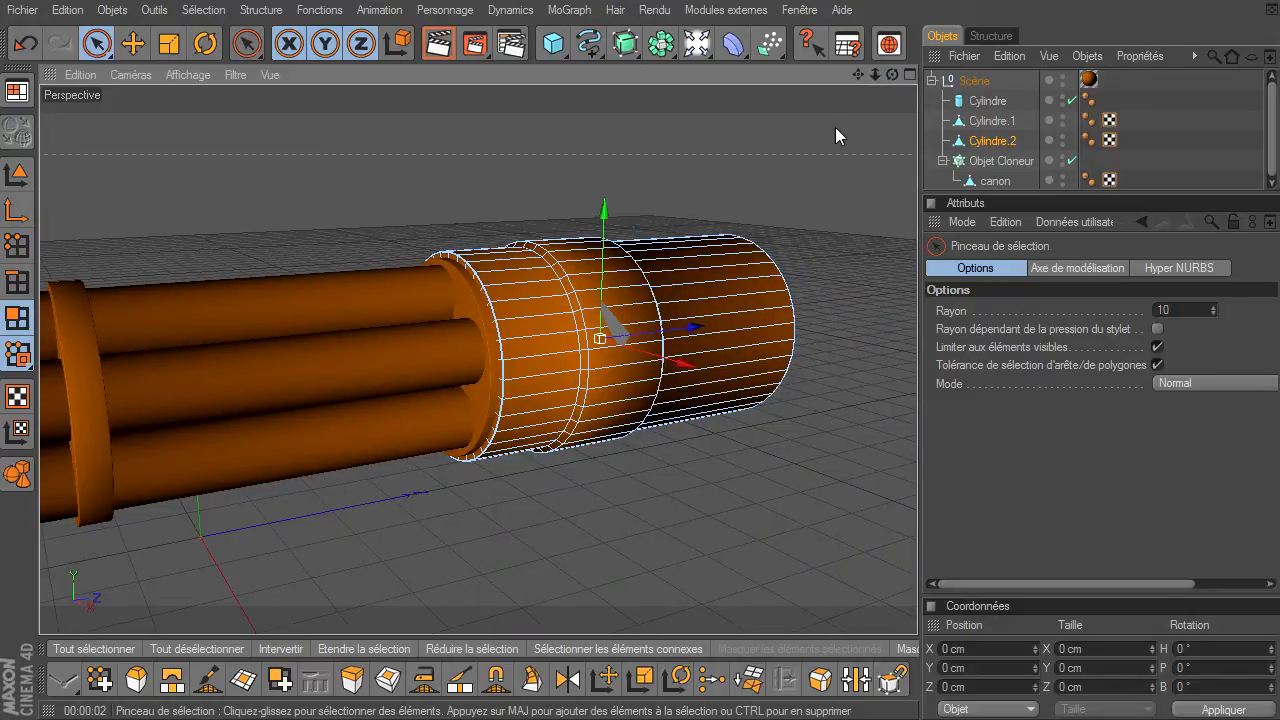
{"action": "left_click", "coordinate": [430, 48]}
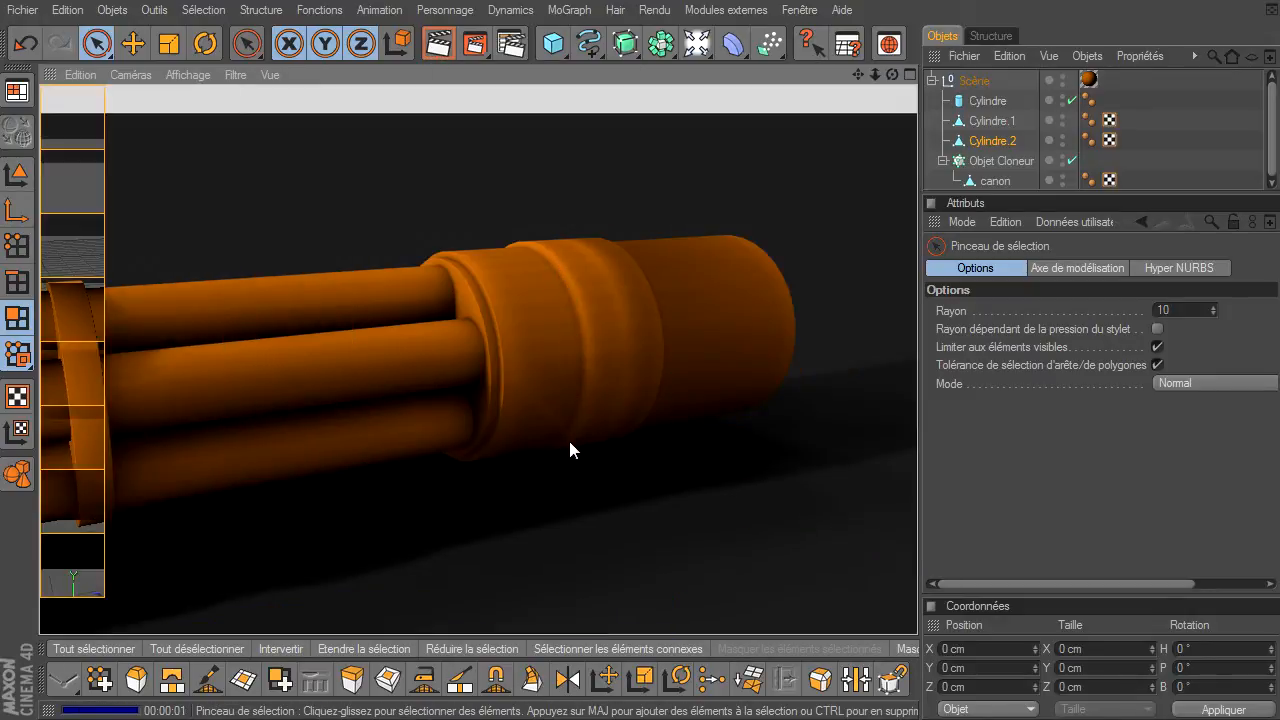
{"action": "left_click", "coordinate": [582, 494]}
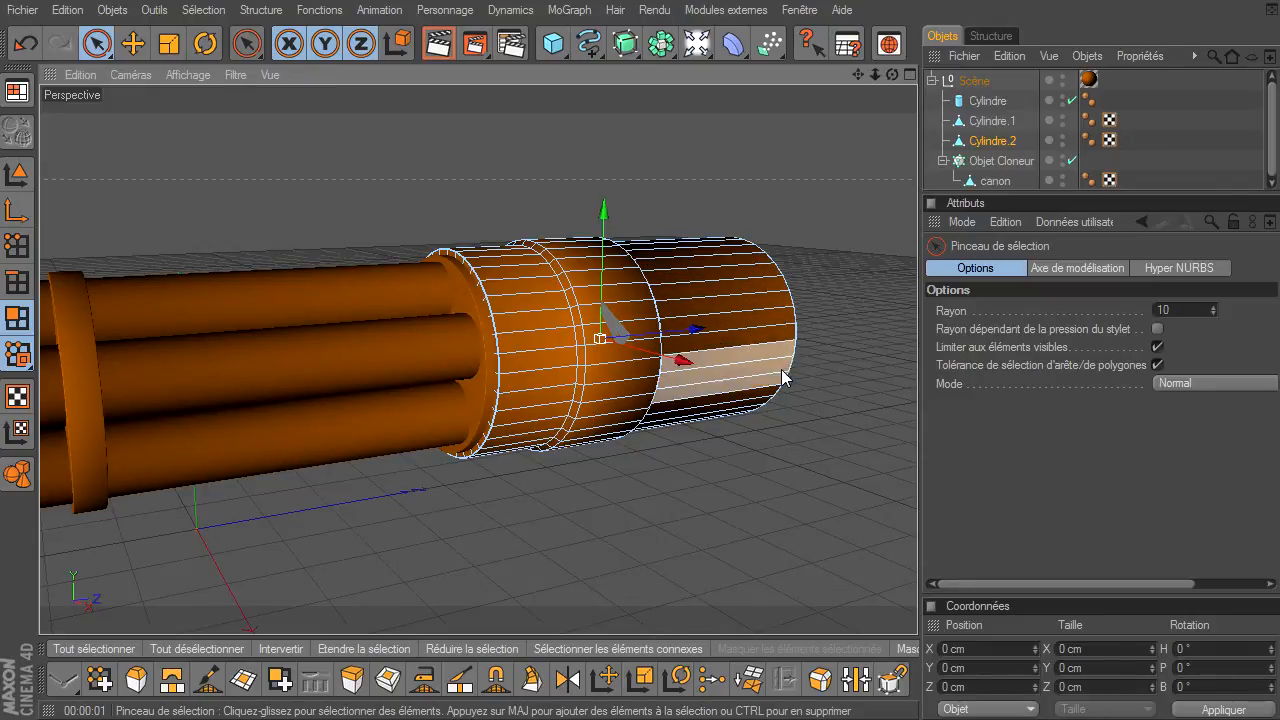
Step: Cut a loop around the large cylinder with the Knife in loop mode, about 41 cm from its rear rim
{"action": "mouse_move", "coordinate": [859, 74]}
{"action": "left_mouse_down"}
{"action": "mouse_move", "coordinate": [917, 496]}
{"action": "mouse_move", "coordinate": [894, 510]}
{"action": "left_mouse_up"}
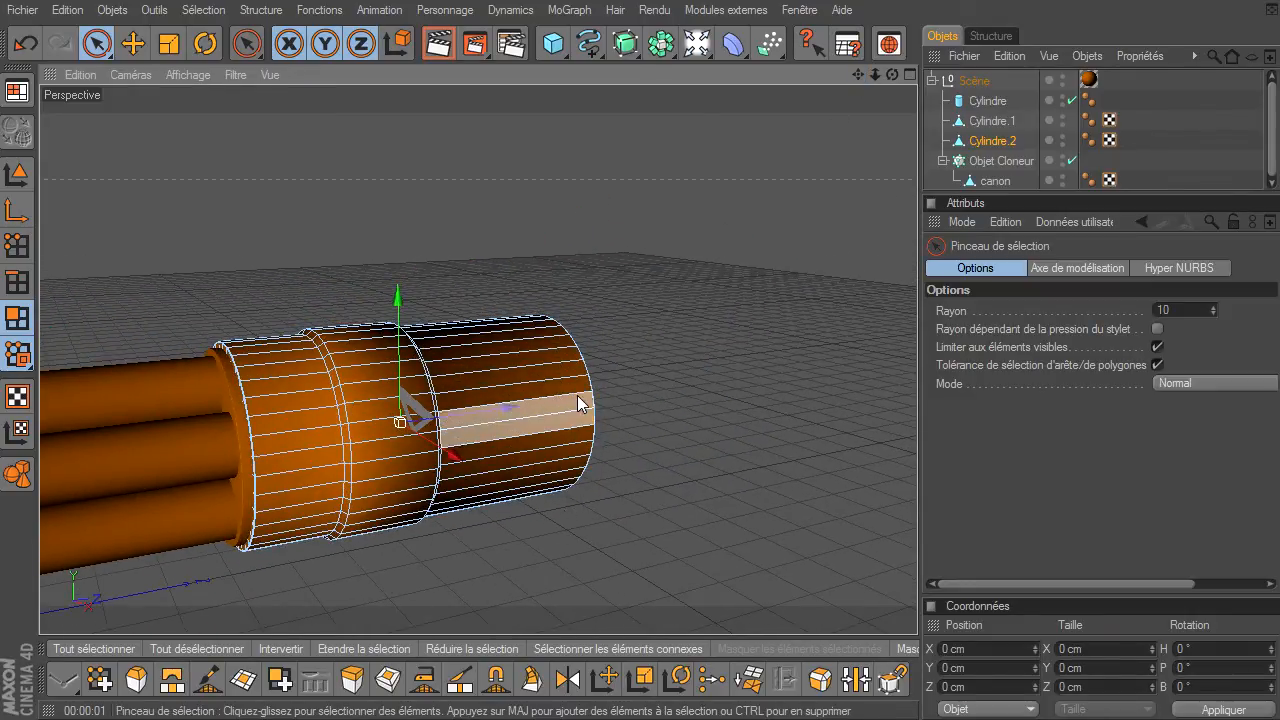
{"action": "left_click", "coordinate": [460, 681]}
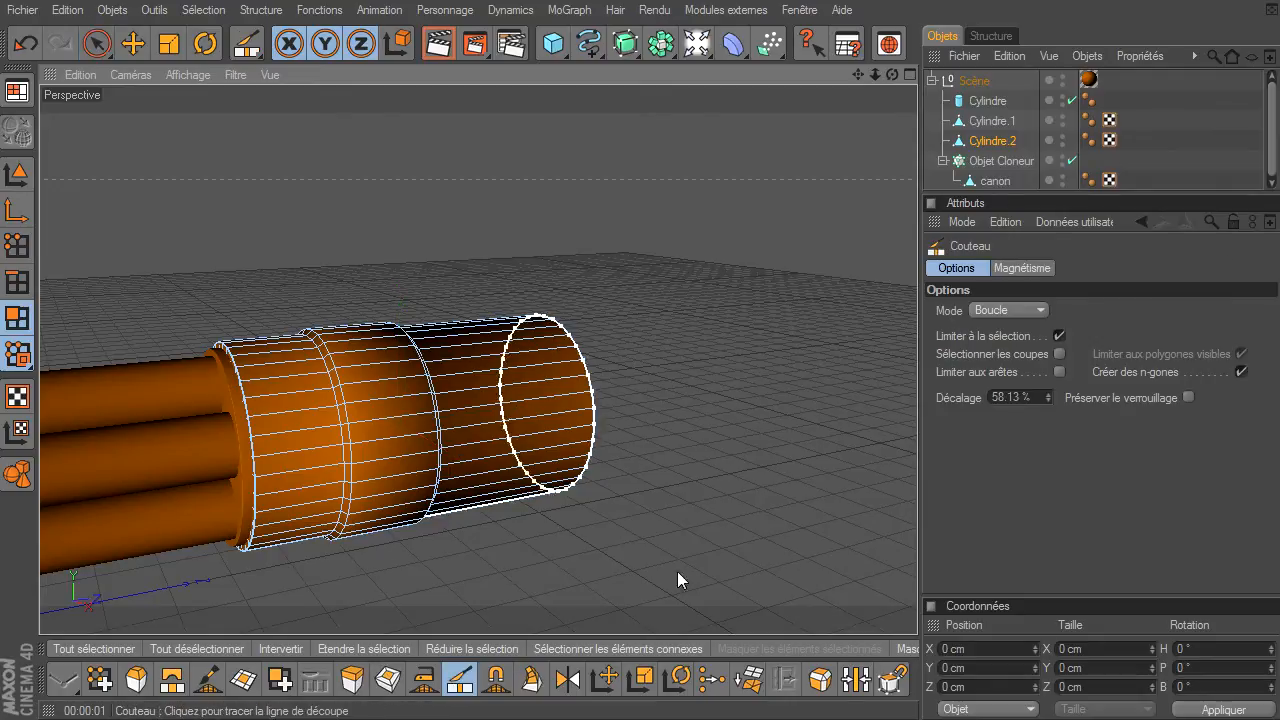
{"action": "left_click", "coordinate": [580, 422]}
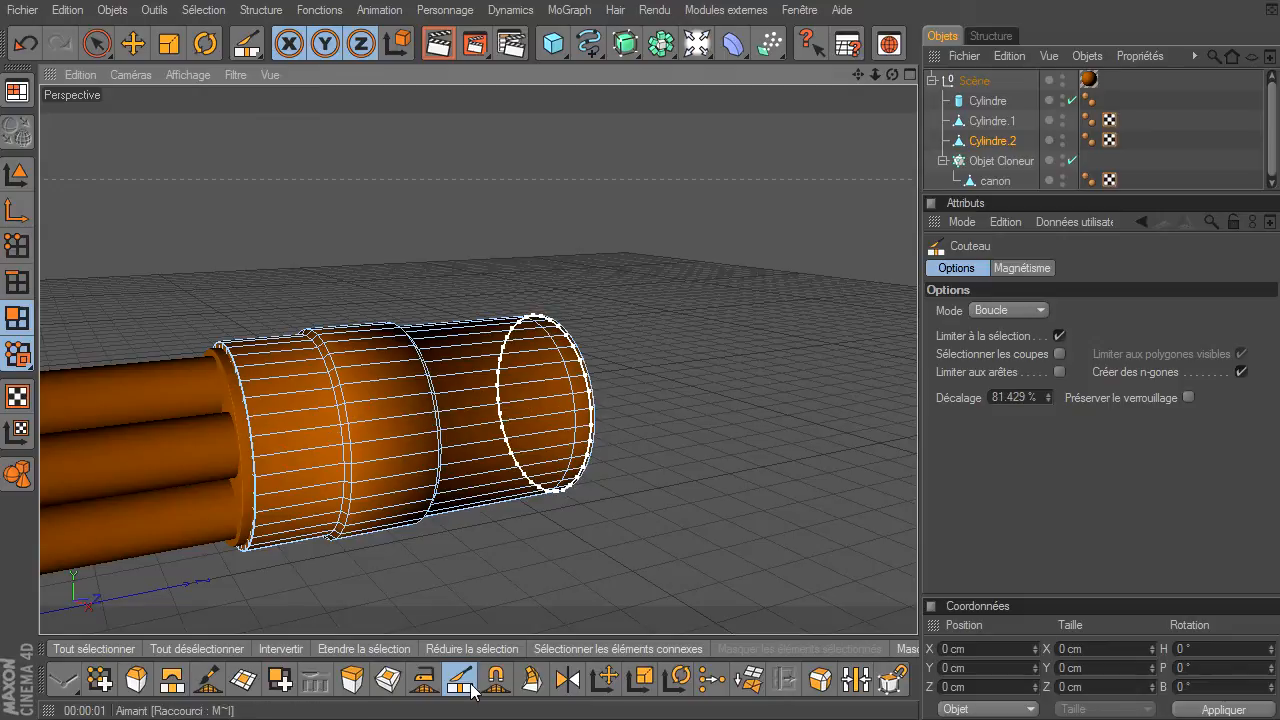
{"action": "left_click_drag", "start_coordinate": [892, 76], "coordinate": [917, 496]}
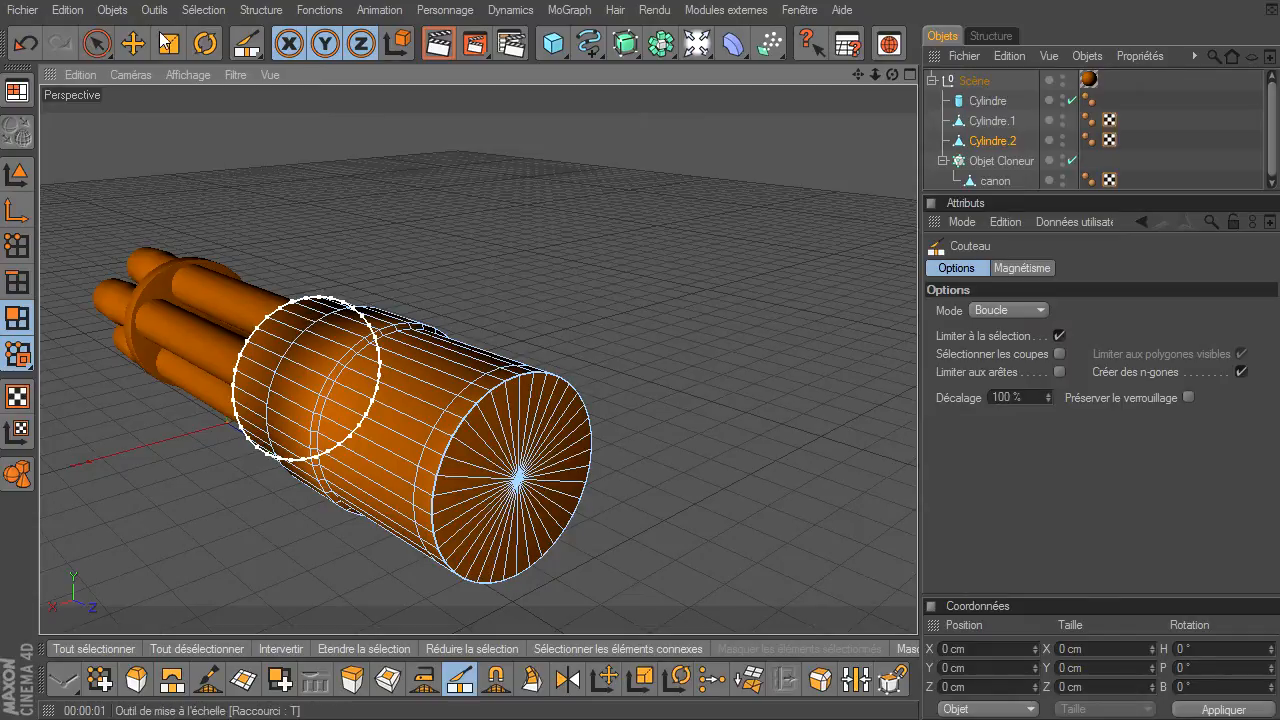
{"action": "left_click", "coordinate": [98, 45]}
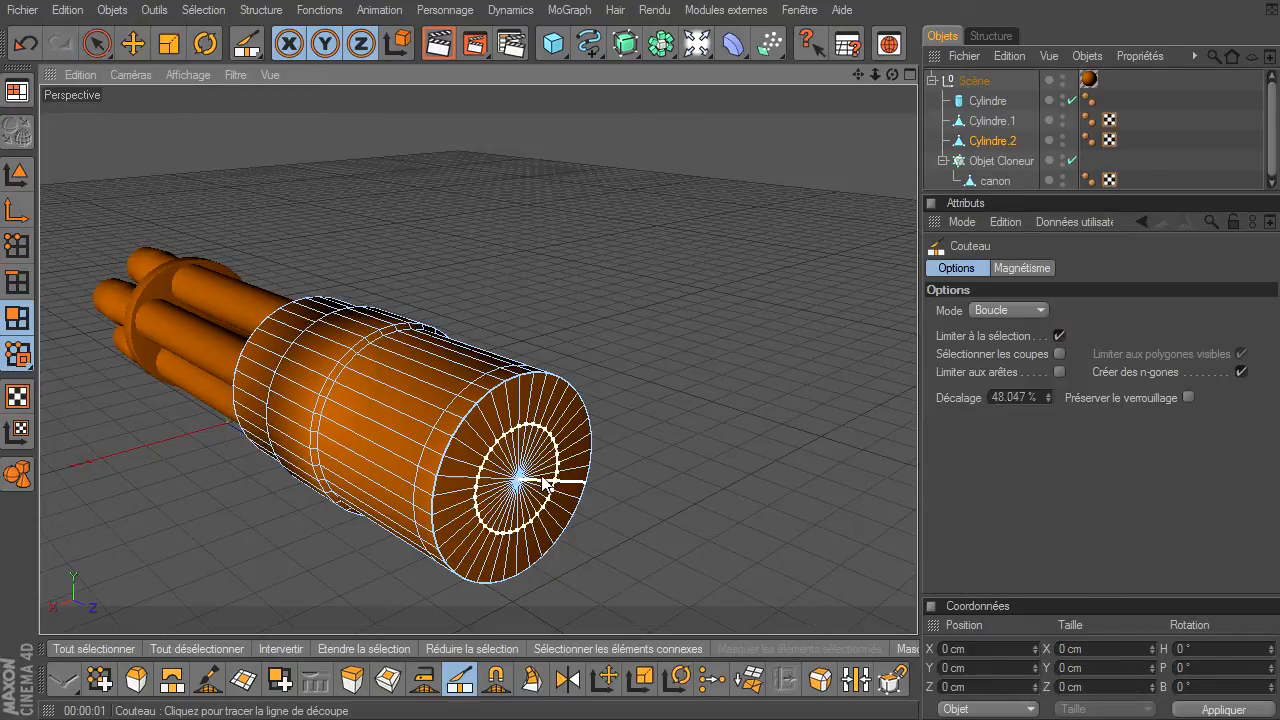
{"action": "left_click", "coordinate": [101, 44]}
{"action": "mouse_move", "coordinate": [560, 479]}
{"action": "left_mouse_down"}
{"action": "mouse_move", "coordinate": [575, 450]}
{"action": "mouse_move", "coordinate": [497, 492]}
{"action": "mouse_move", "coordinate": [525, 433]}
{"action": "mouse_move", "coordinate": [502, 381]}
{"action": "left_mouse_up"}
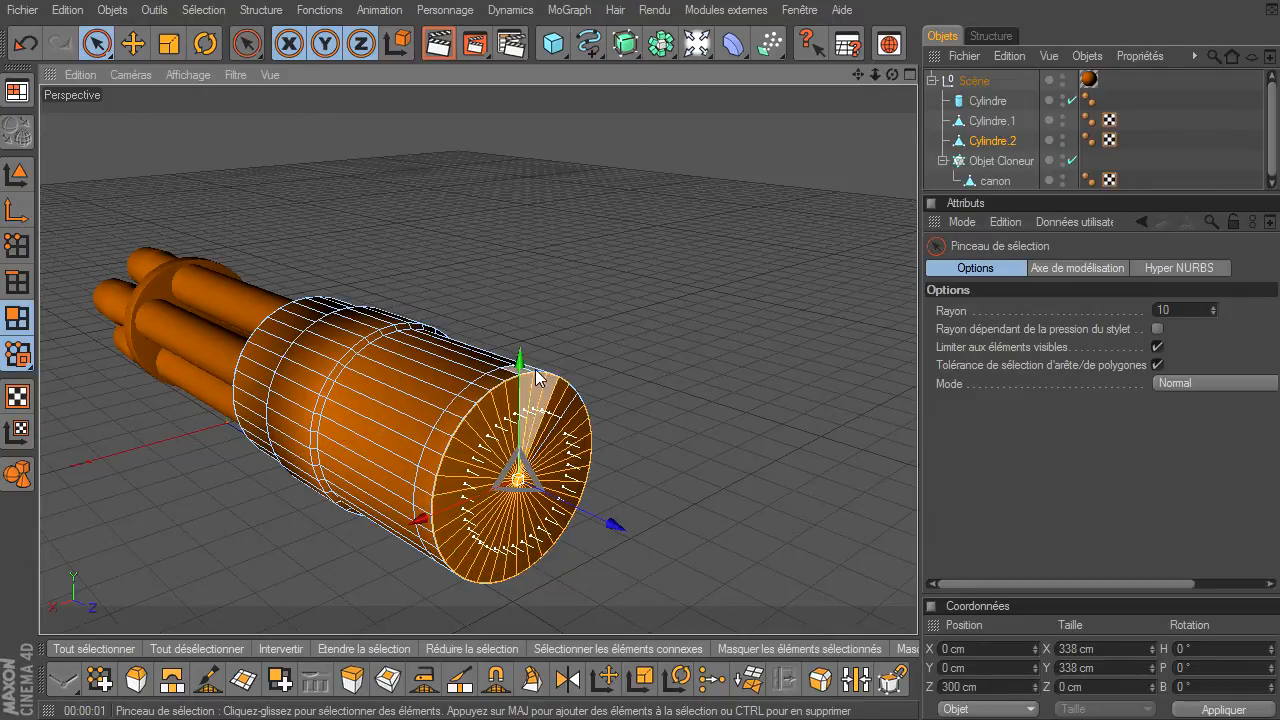
{"action": "scroll", "coordinate": [491, 404], "scroll_direction": "up", "scroll_amount": 5}
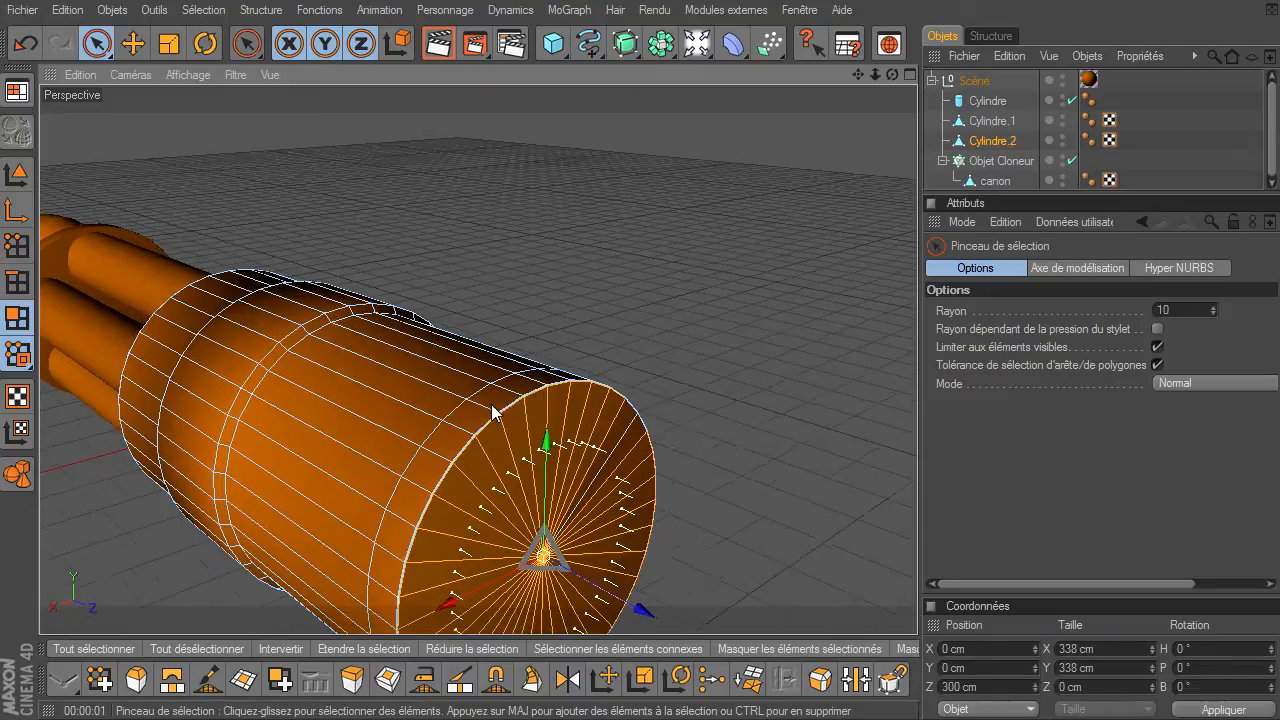
{"action": "scroll", "coordinate": [491, 404], "scroll_direction": "up", "scroll_amount": 2}
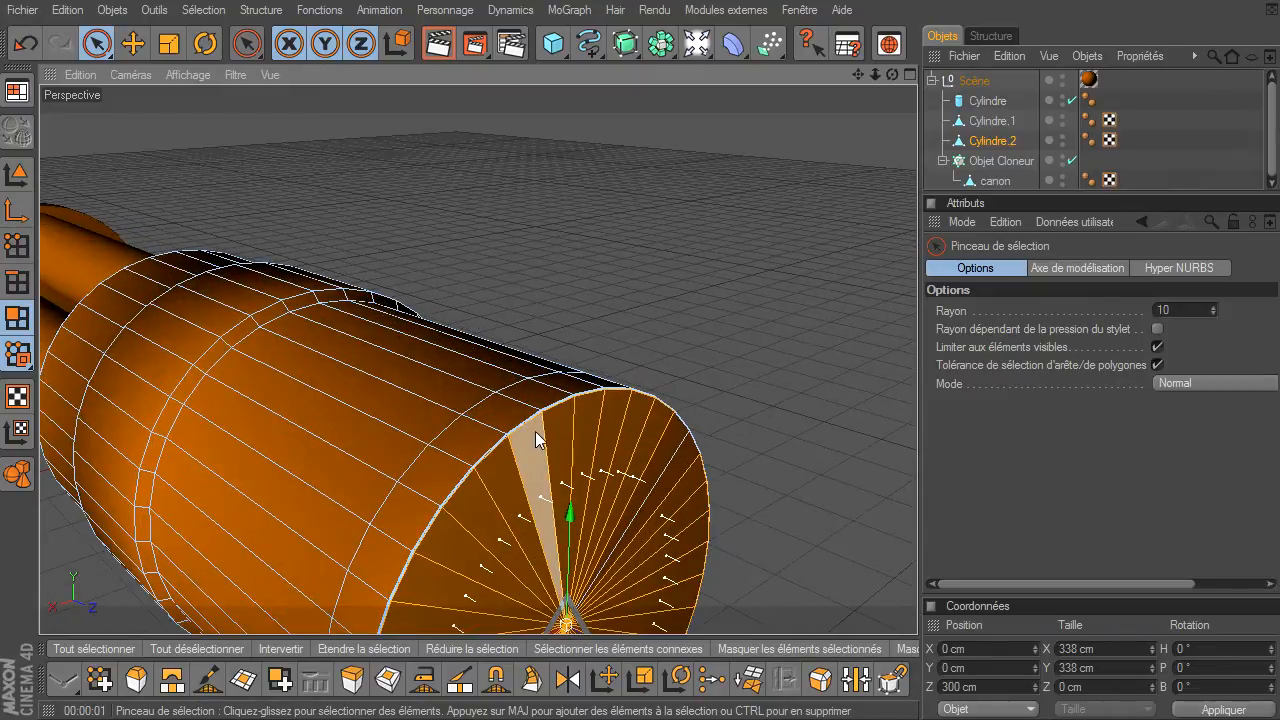
{"action": "mouse_move", "coordinate": [856, 73]}
{"action": "left_mouse_down"}
{"action": "mouse_move", "coordinate": [917, 495]}
{"action": "mouse_move", "coordinate": [855, 72]}
{"action": "left_mouse_up"}
{"action": "left_click", "coordinate": [834, 210]}
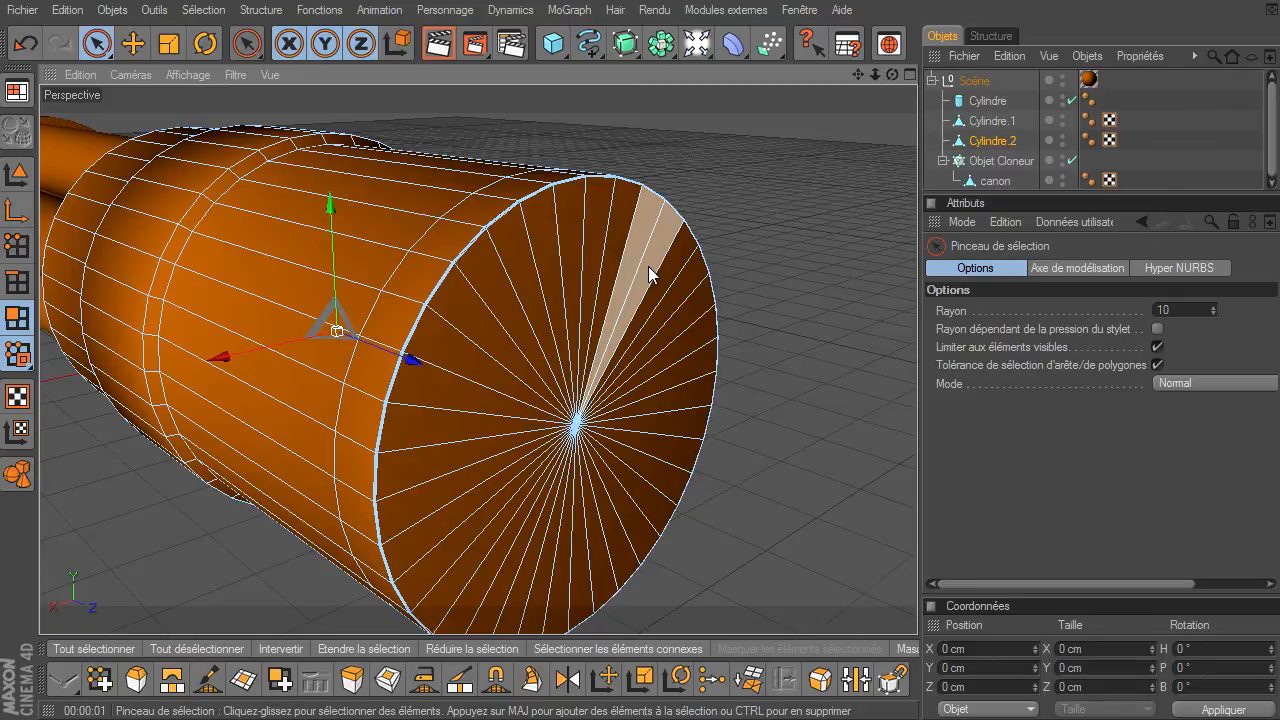
Step: Select the cylinder's rear cap polygons and the thin ring around them using Loop Selection and Fill Selection
{"action": "key", "text": "u"}
{"action": "key", "text": "l"}
{"action": "left_click", "coordinate": [466, 222]}
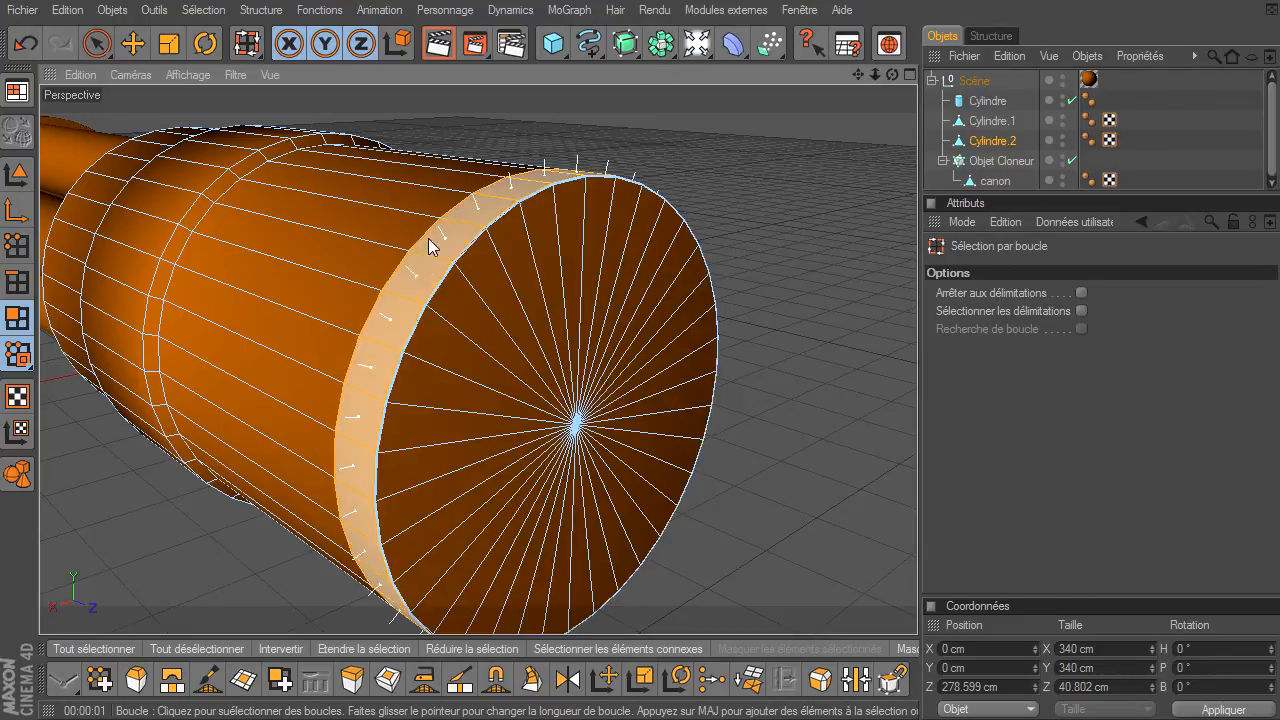
{"action": "key", "text": "u"}
{"action": "key", "text": "f"}
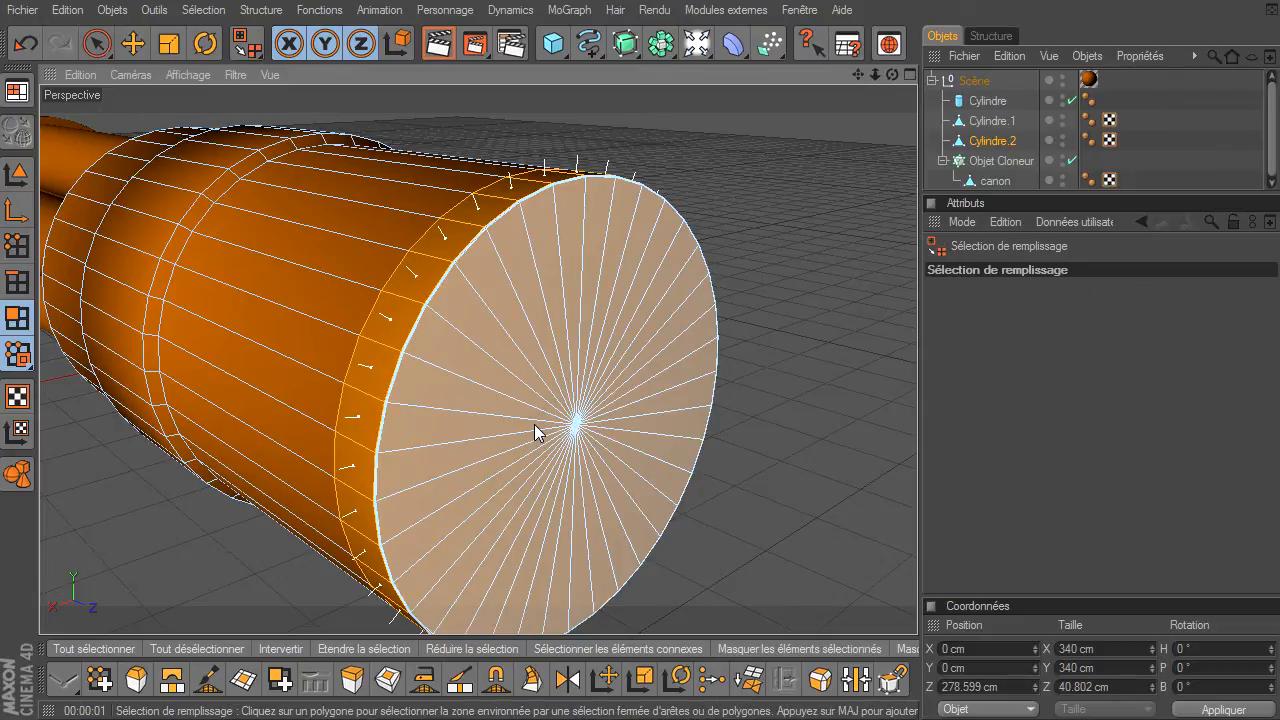
{"action": "left_click", "coordinate": [560, 332]}
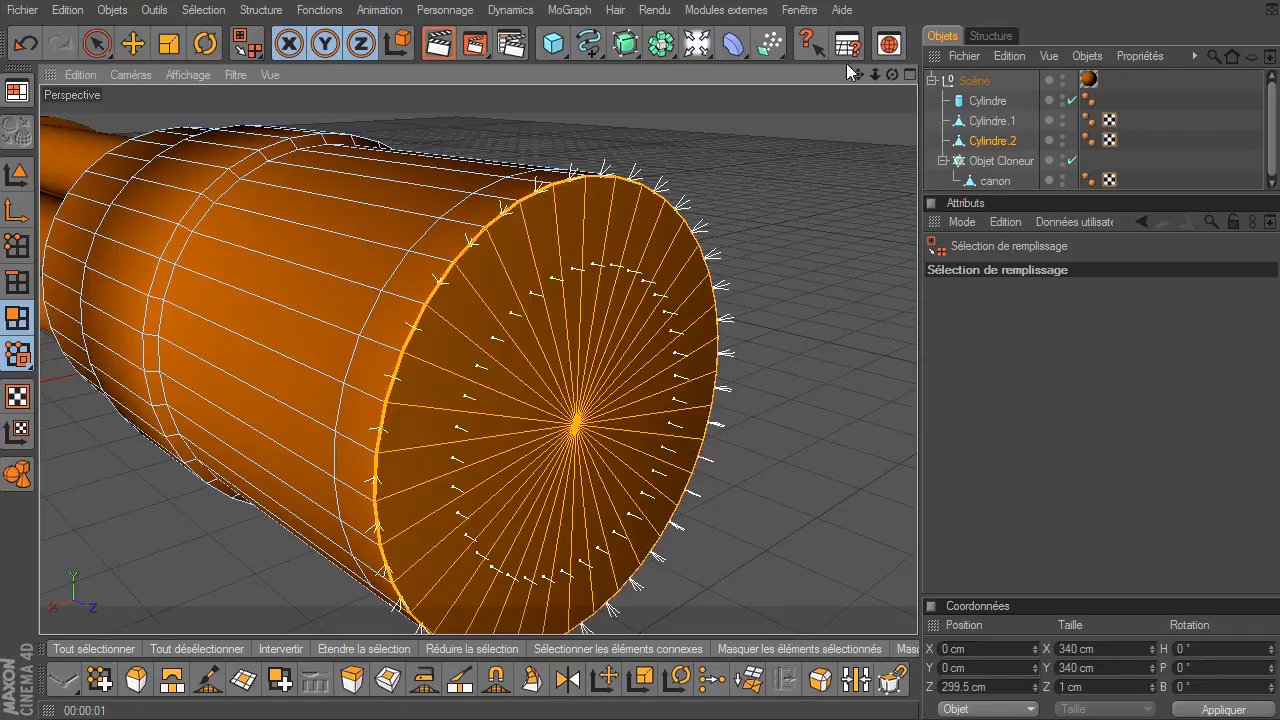
Step: Add the polygon band between the rear loop cut and the rim to the cap selection with Loop Selection
{"action": "left_click_drag", "start_coordinate": [893, 74], "coordinate": [920, 476]}
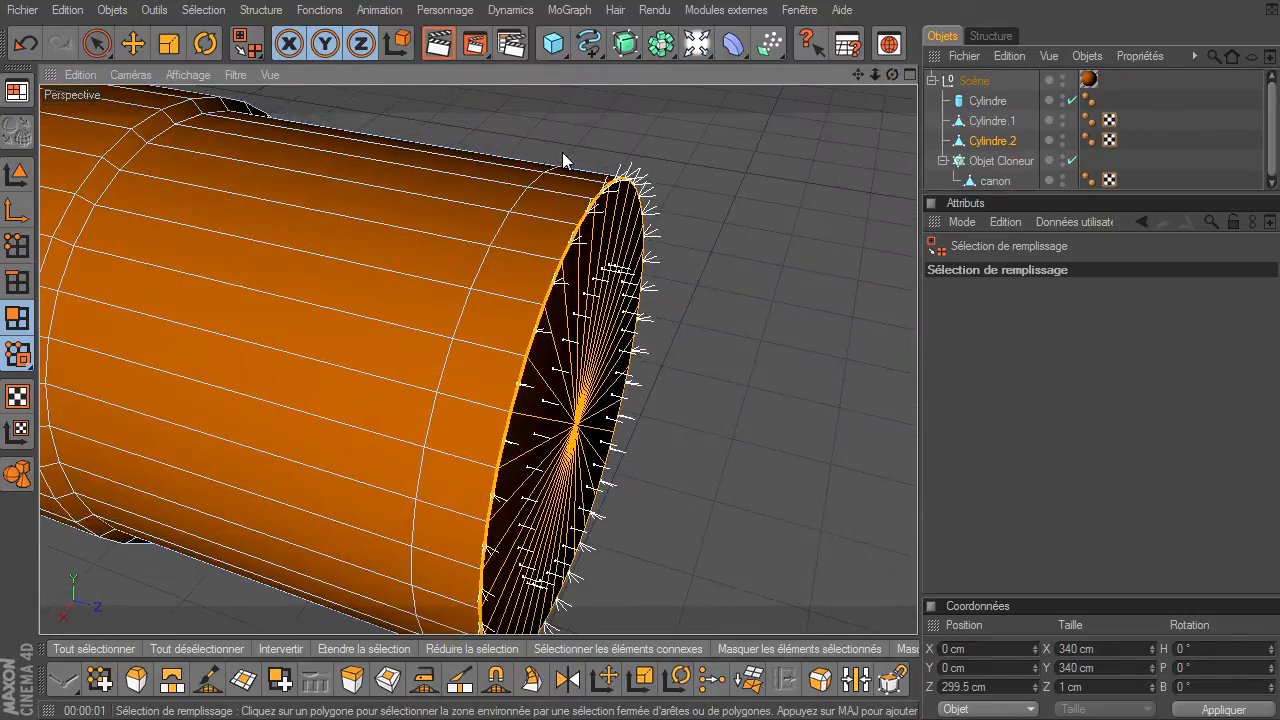
{"action": "key", "text": "u"}
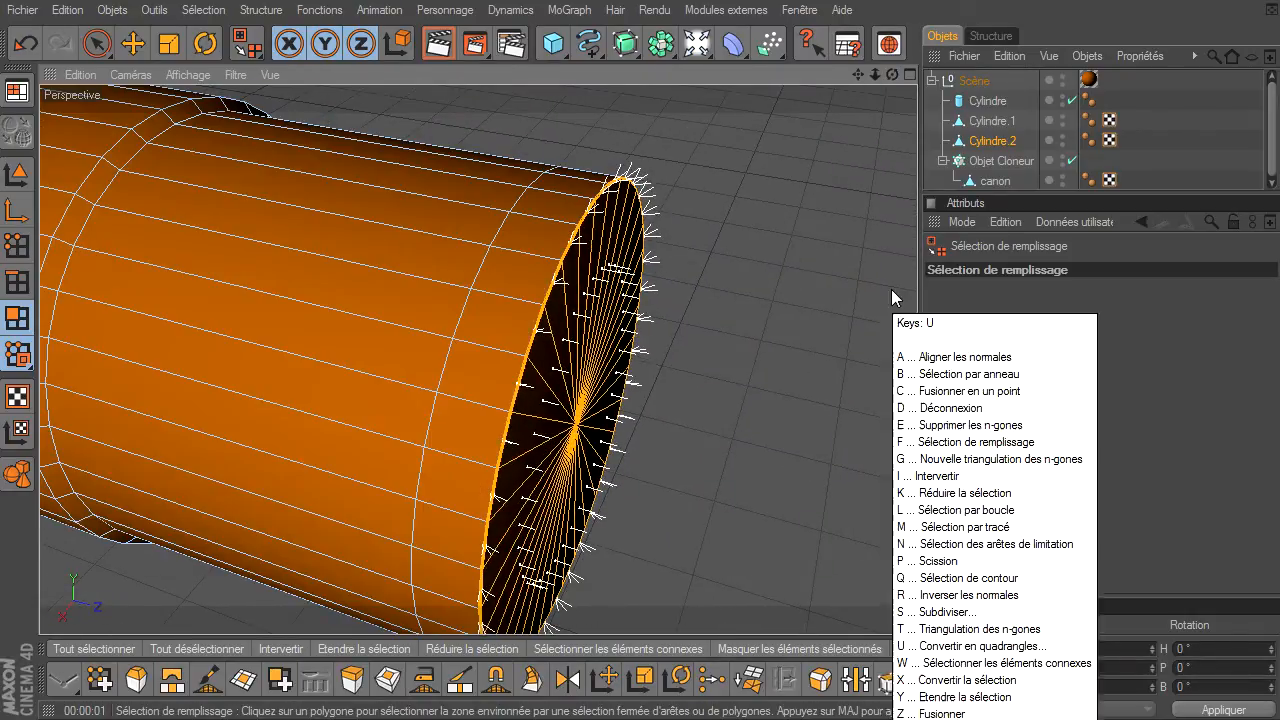
{"action": "key", "text": "l"}
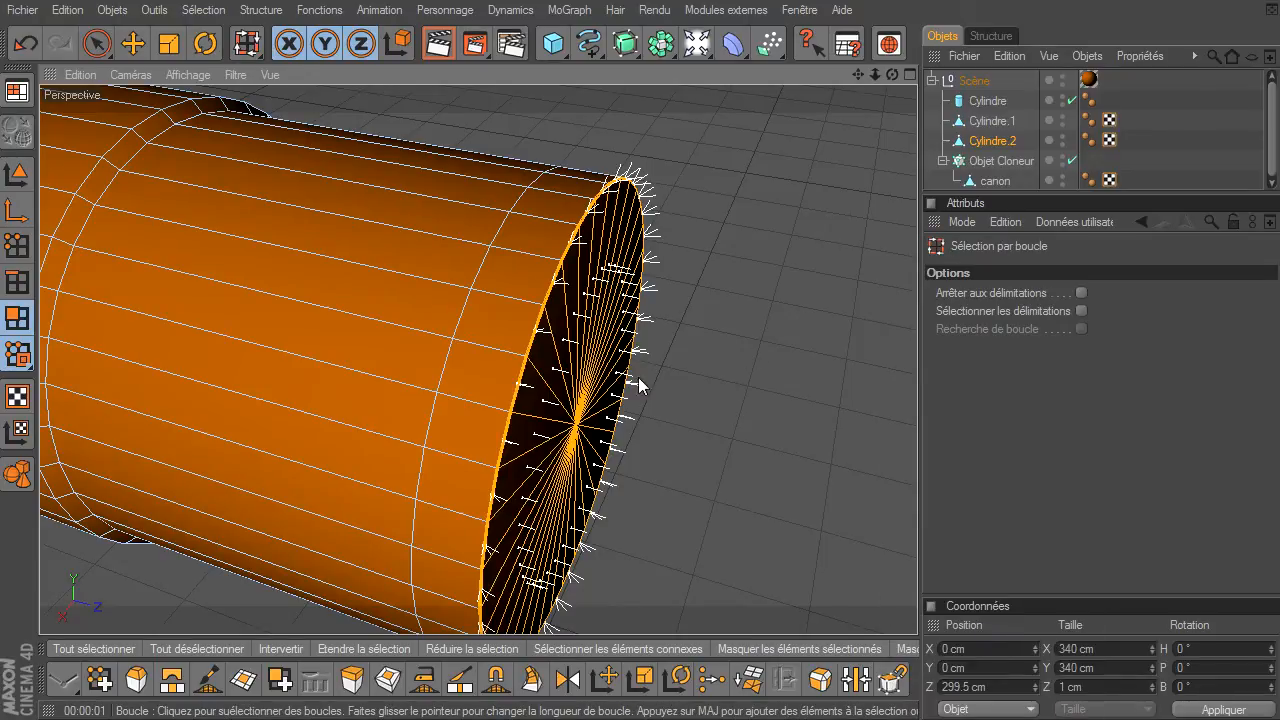
{"action": "left_click", "coordinate": [571, 194]}
{"action": "left_click_drag", "start_coordinate": [892, 74], "coordinate": [870, 470]}
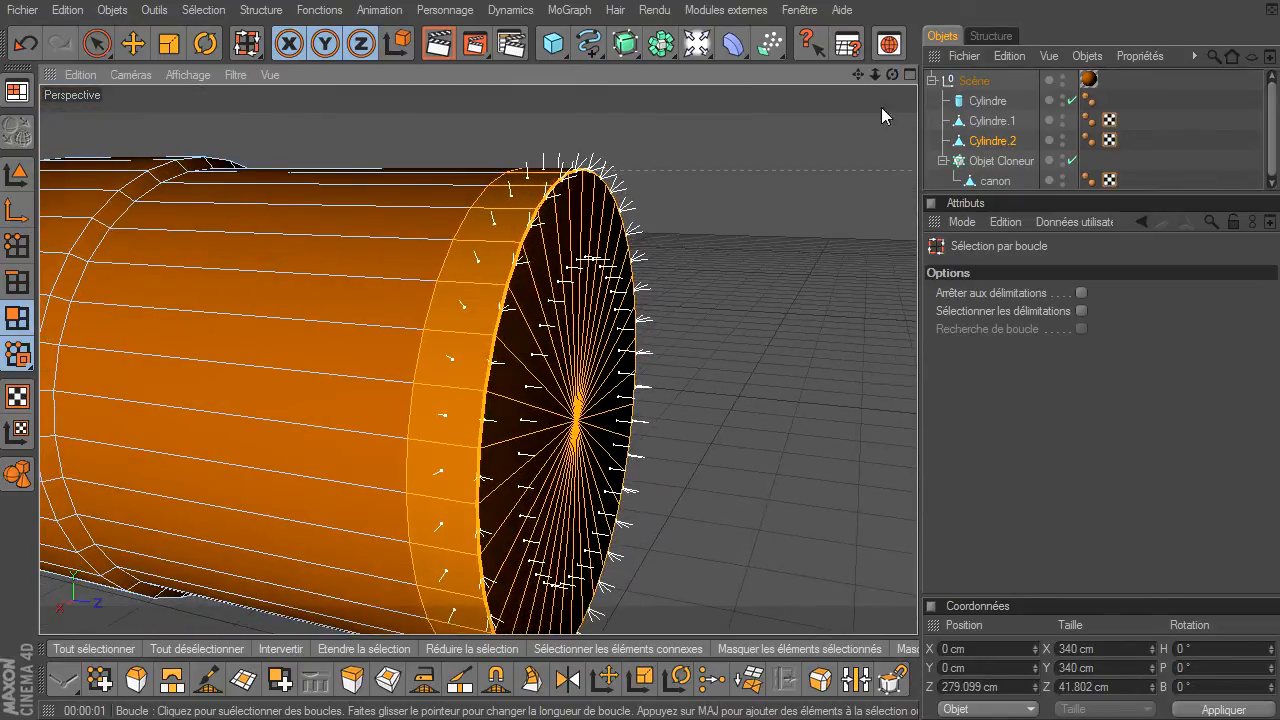
Step: Extrude the selected rear band and cap as one group with a maximum angle of 91° and a 1 cm offset
{"action": "left_click", "coordinate": [354, 682]}
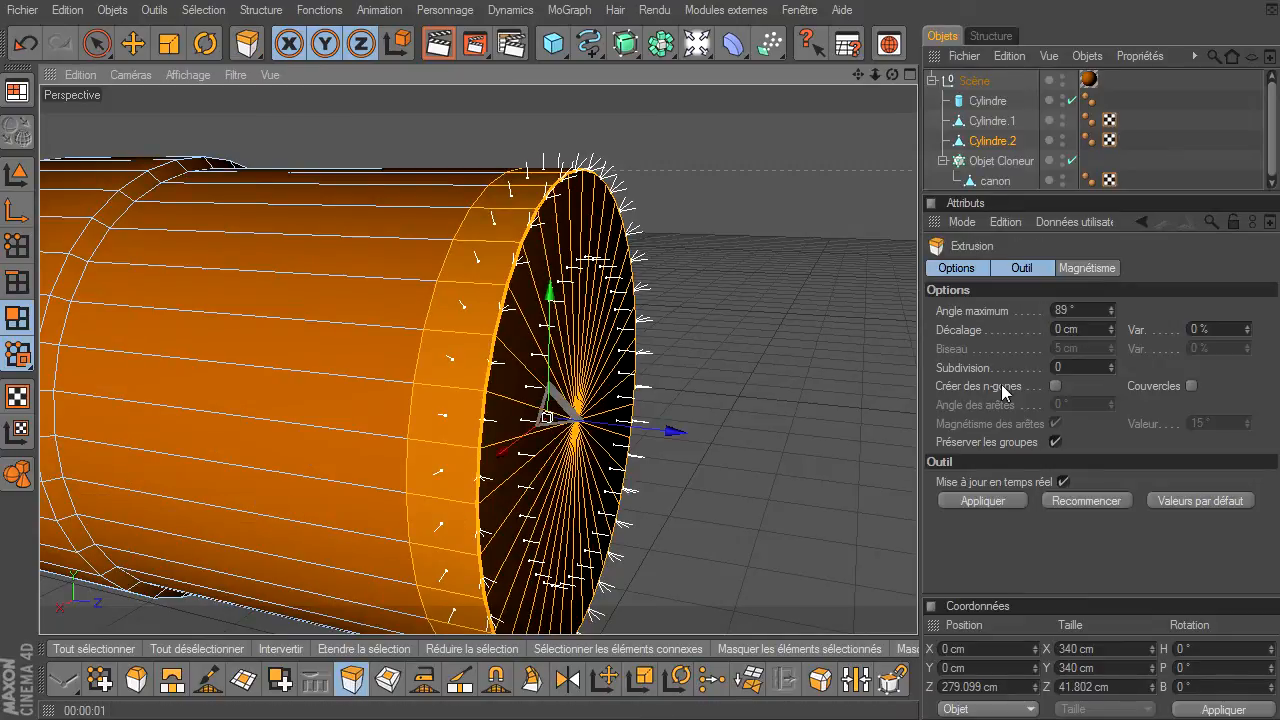
{"action": "left_click", "coordinate": [1112, 306]}
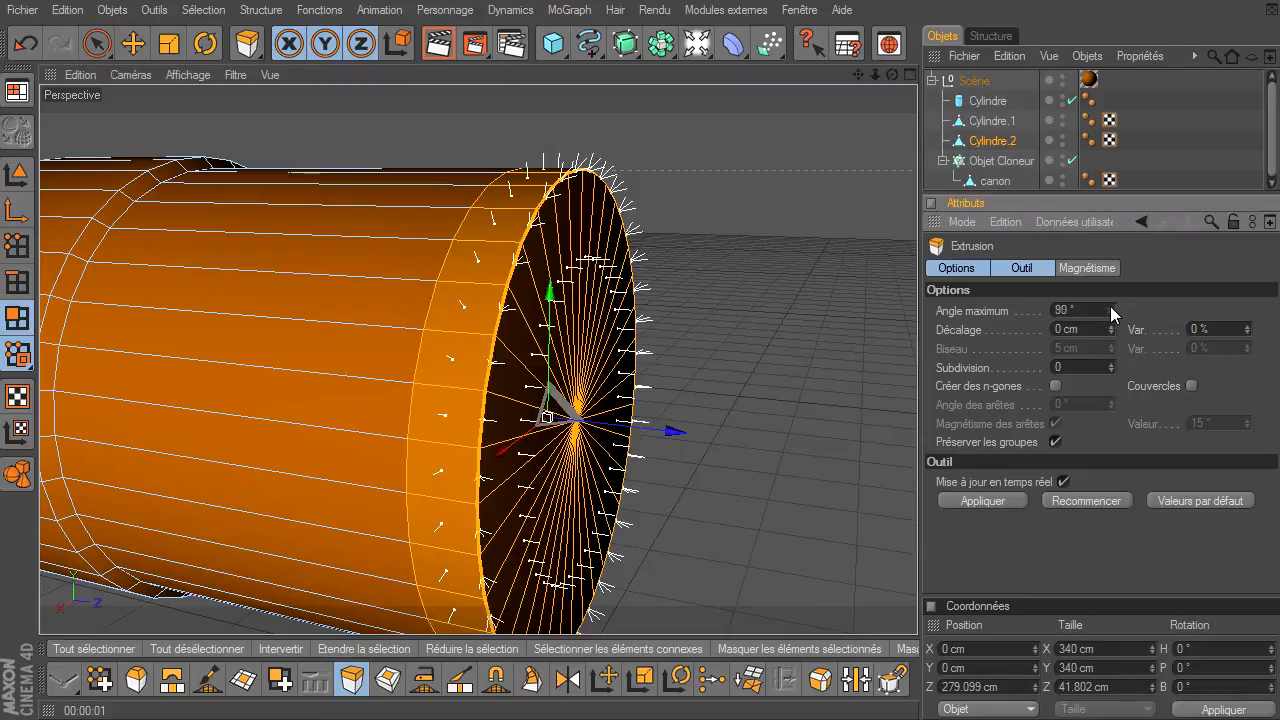
{"action": "left_click", "coordinate": [1112, 306]}
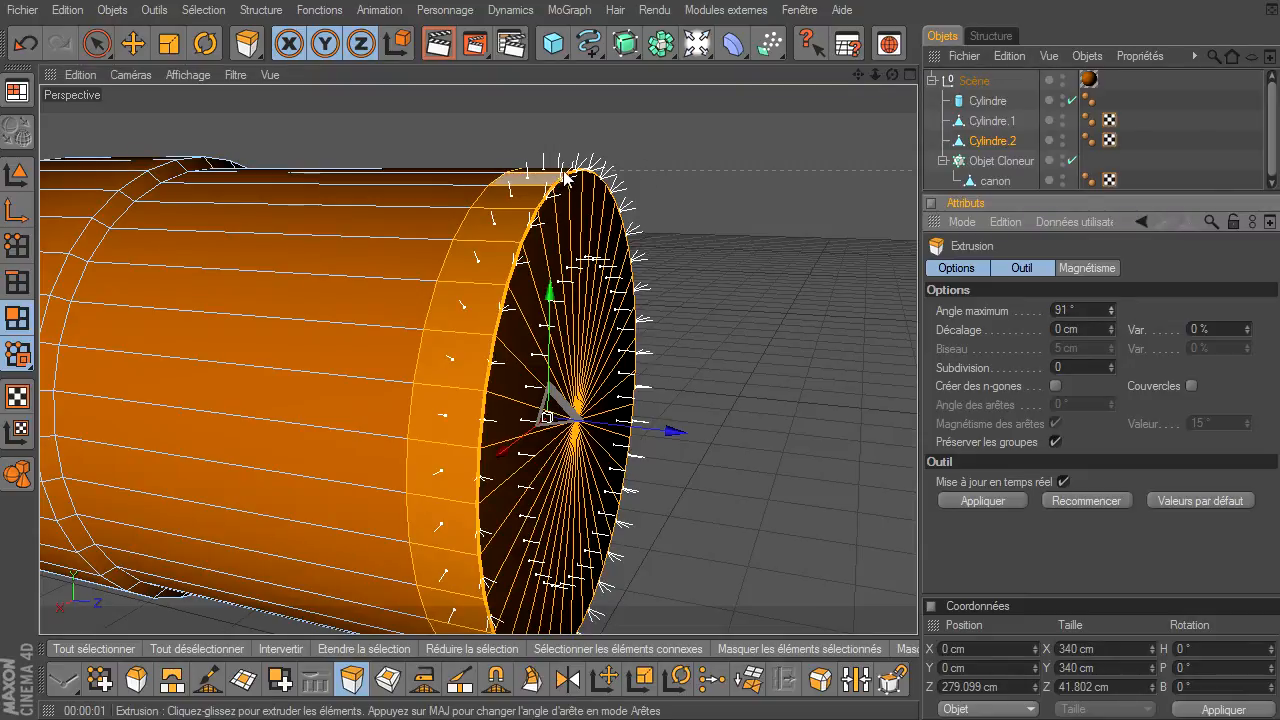
{"action": "left_click_drag", "start_coordinate": [923, 482], "coordinate": [917, 495]}
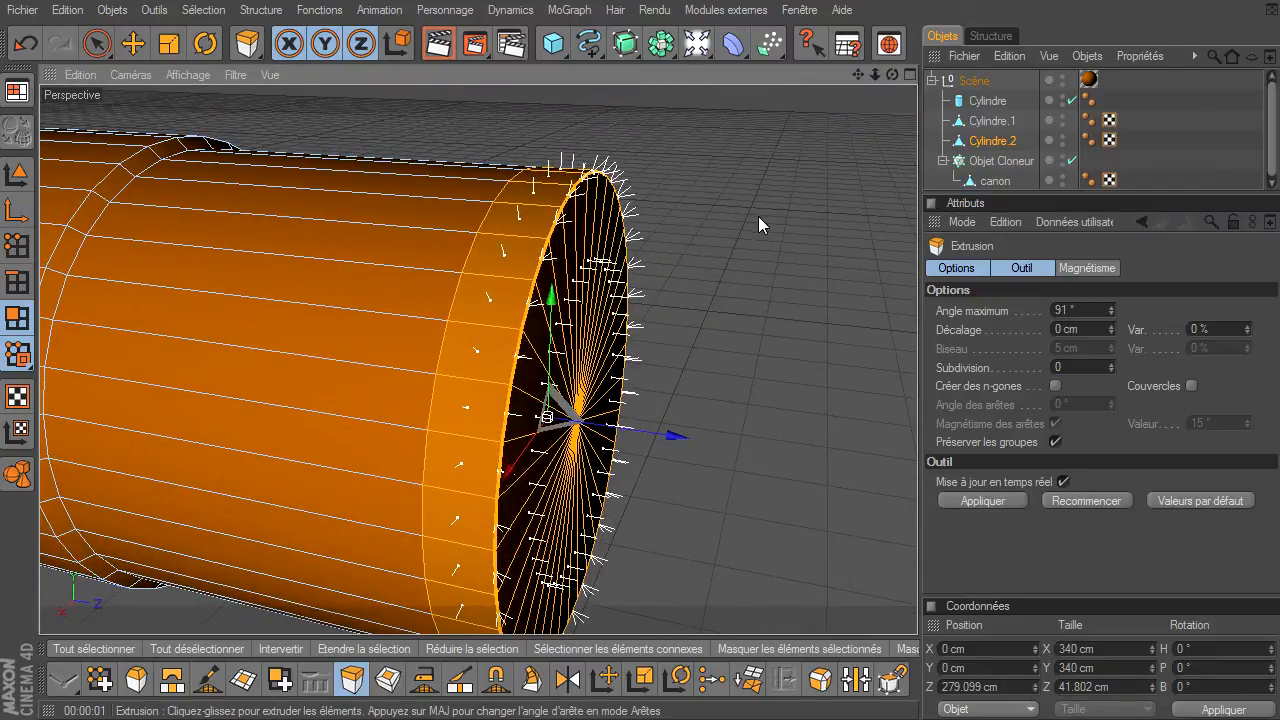
{"action": "left_click_drag", "start_coordinate": [758, 216], "coordinate": [917, 495]}
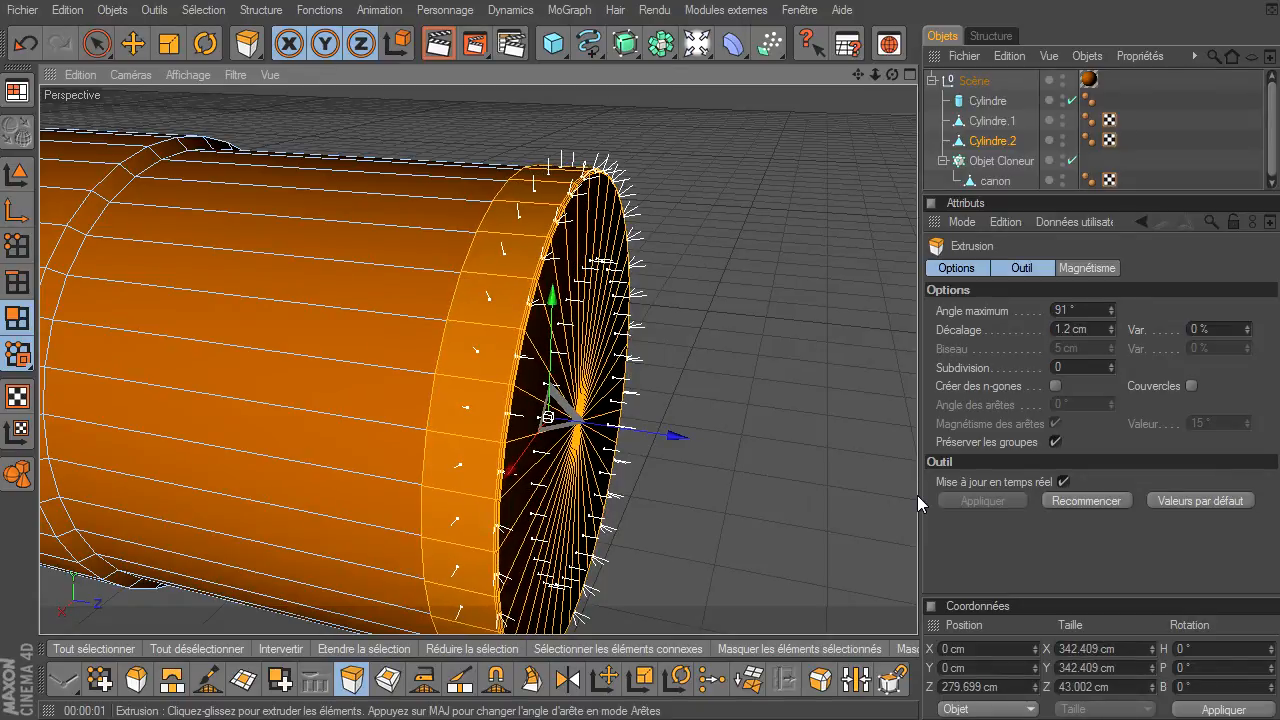
{"action": "left_click", "coordinate": [1083, 328]}
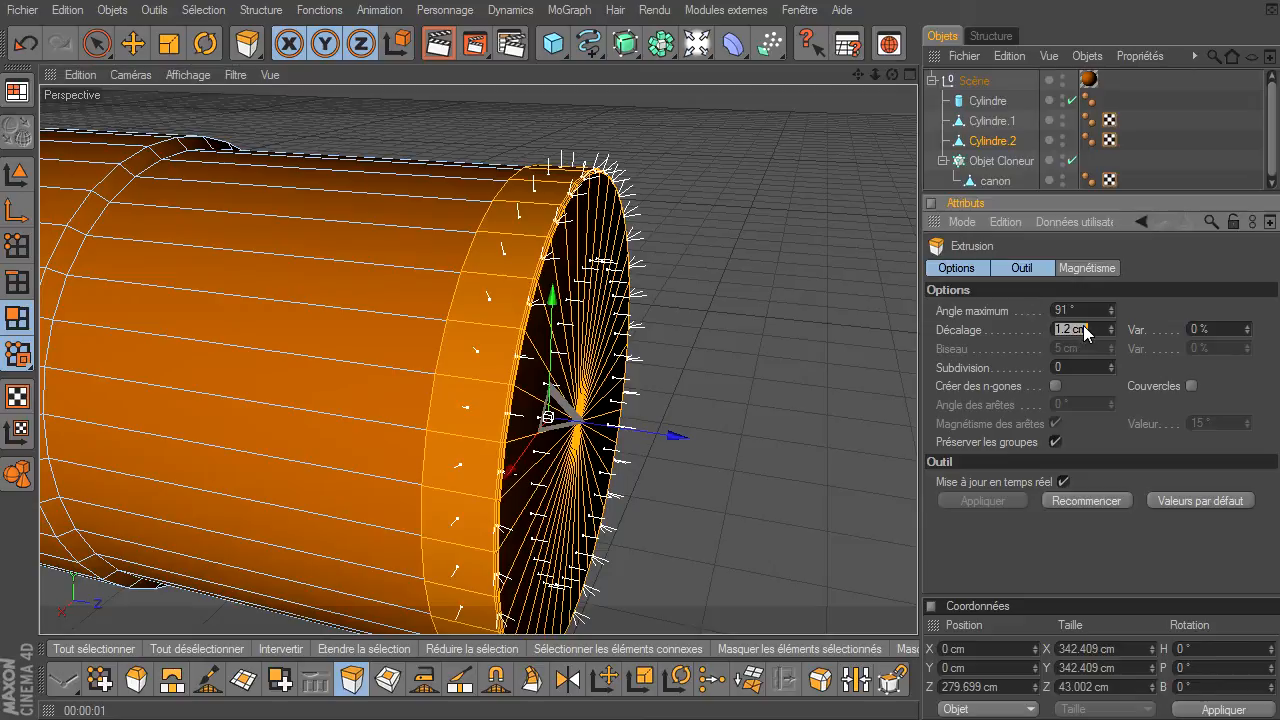
{"action": "key", "text": "Return"}
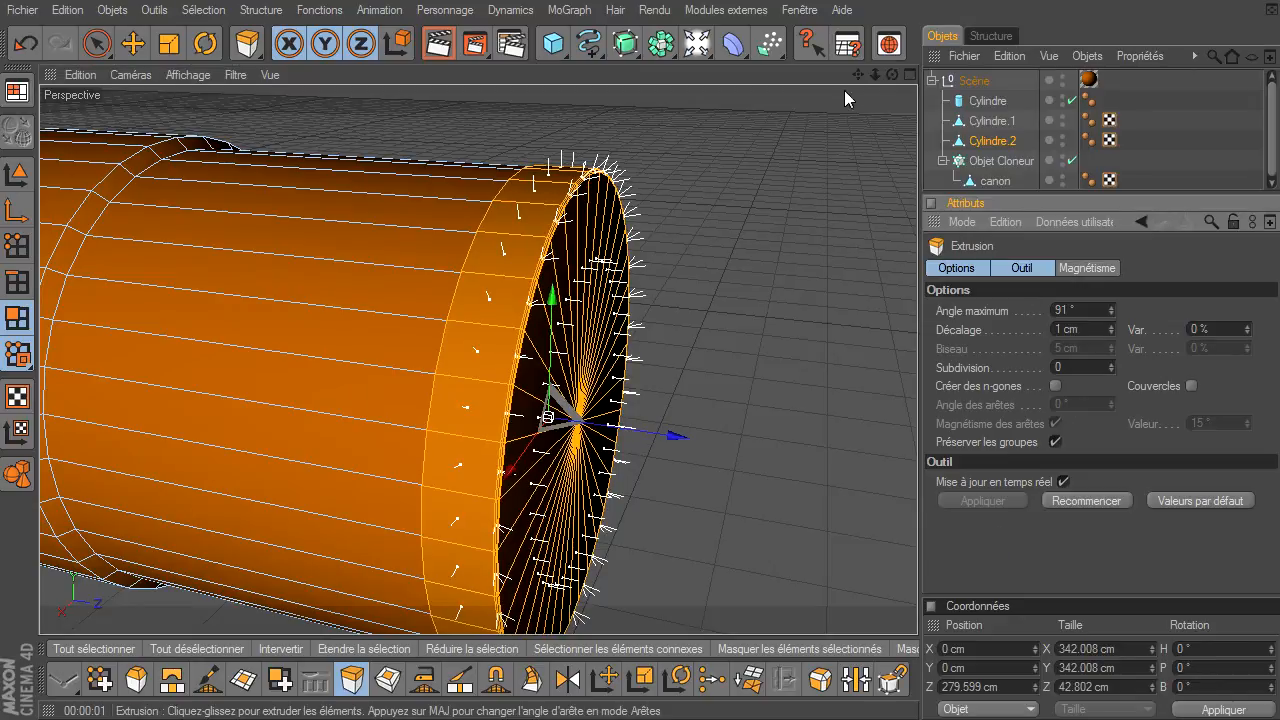
Step: Deselect the extruded polygons and render the viewport to check the raised rim at the rear end
{"action": "left_click", "coordinate": [97, 43]}
{"action": "left_click", "coordinate": [734, 263]}
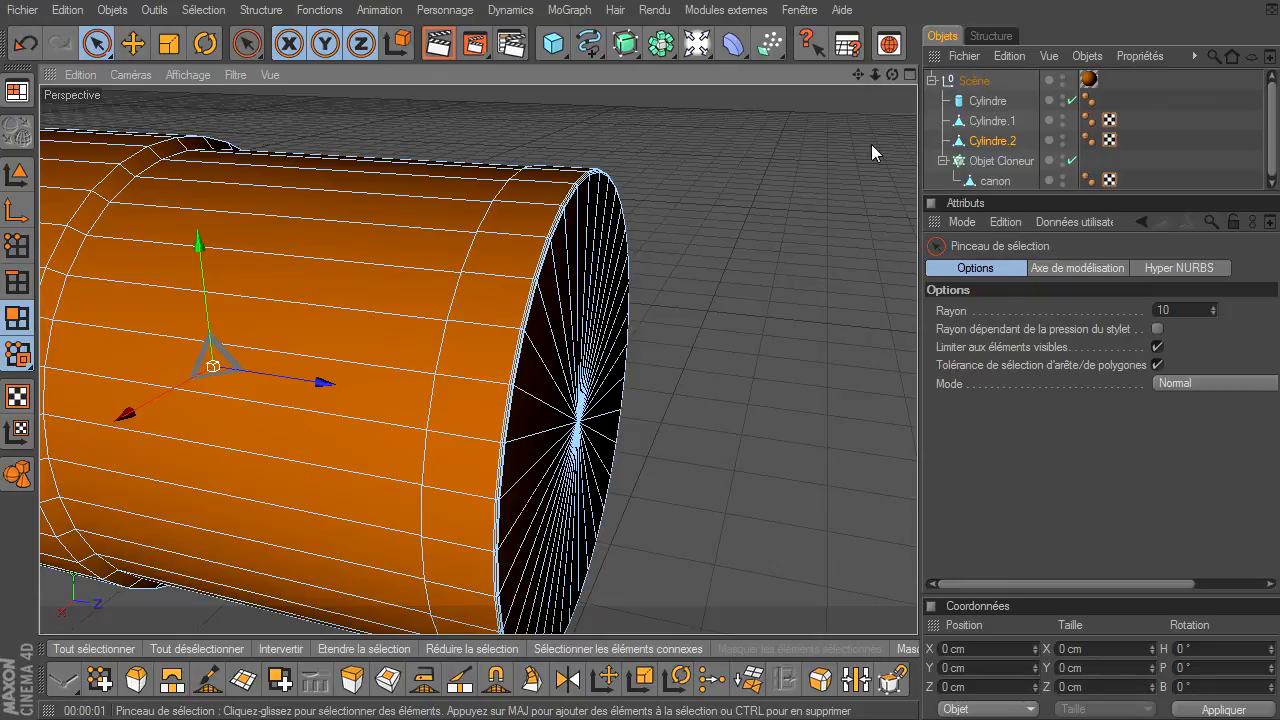
{"action": "left_click_drag", "start_coordinate": [875, 74], "coordinate": [917, 500]}
{"action": "left_click", "coordinate": [436, 44]}
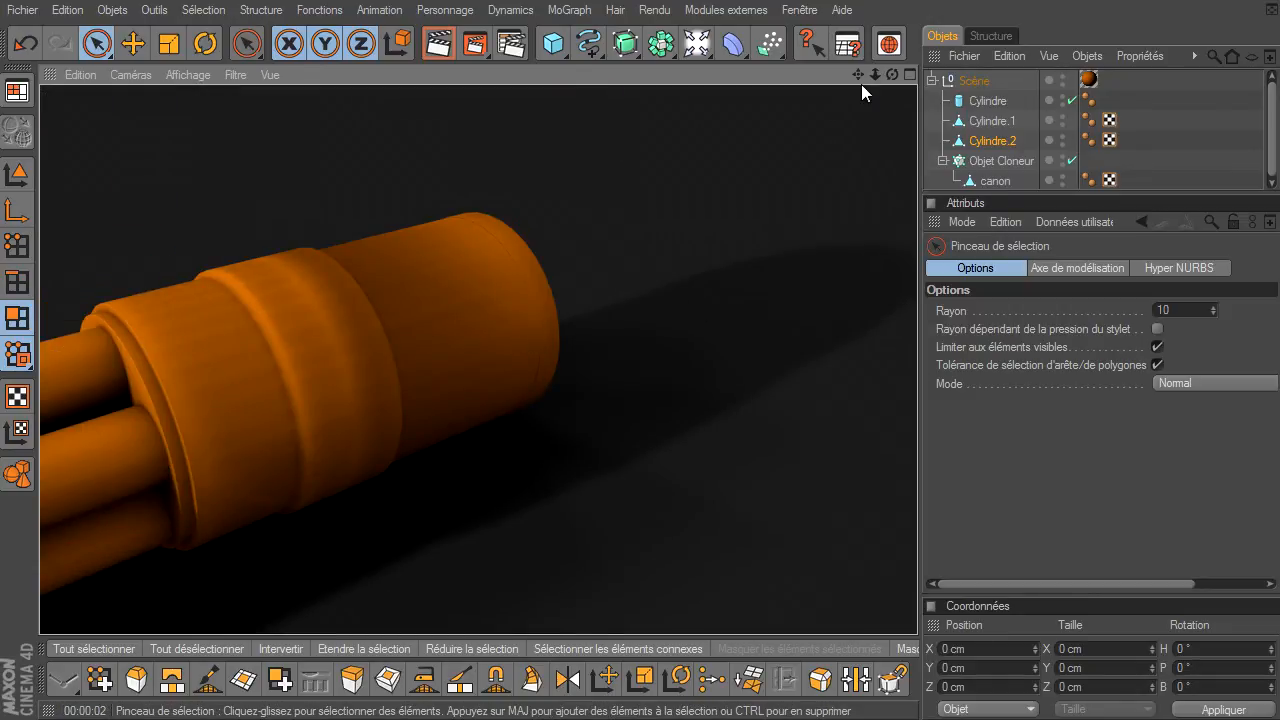
Step: Select the front polygon band of the Cylindre.2 body, beside the barrels, with Loop Selection
{"action": "mouse_move", "coordinate": [875, 76]}
{"action": "left_mouse_down"}
{"action": "mouse_move", "coordinate": [917, 495]}
{"action": "mouse_move", "coordinate": [880, 82]}
{"action": "left_mouse_up"}
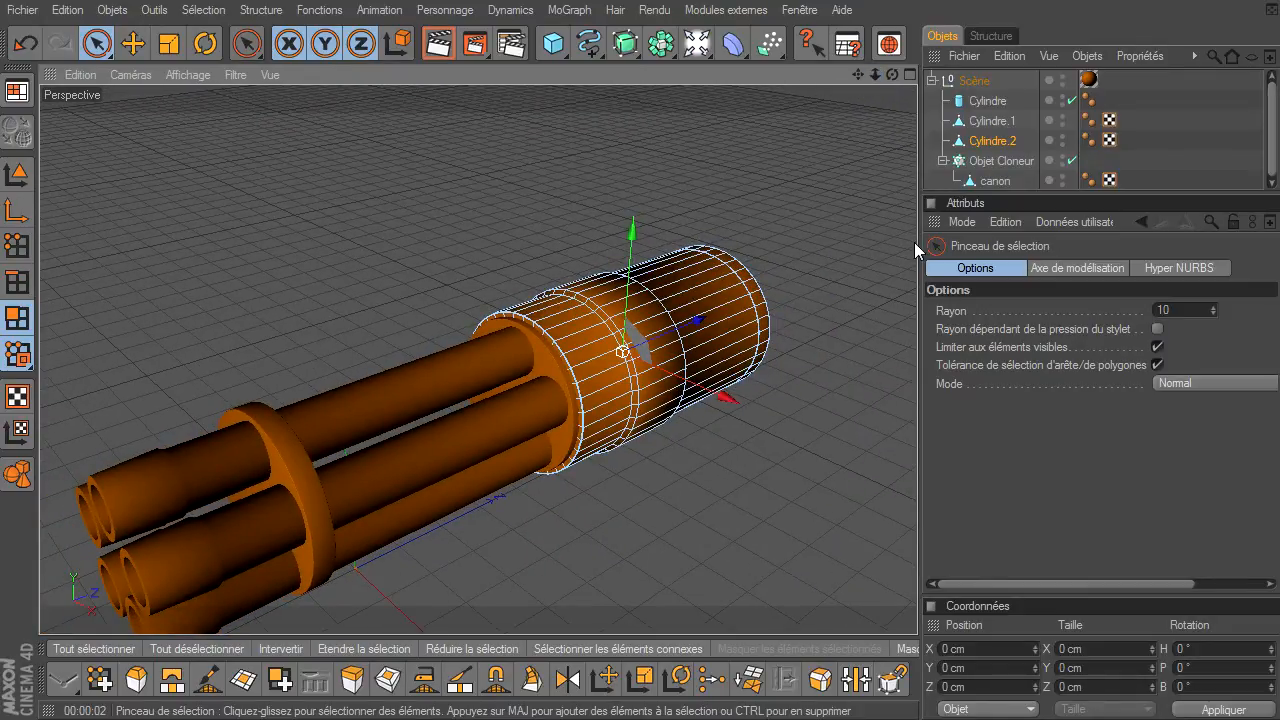
{"action": "mouse_move", "coordinate": [857, 75]}
{"action": "left_mouse_down"}
{"action": "mouse_move", "coordinate": [917, 495]}
{"action": "mouse_move", "coordinate": [868, 75]}
{"action": "left_mouse_up"}
{"action": "mouse_move", "coordinate": [917, 495]}
{"action": "left_mouse_down"}
{"action": "mouse_move", "coordinate": [858, 74]}
{"action": "mouse_move", "coordinate": [917, 495]}
{"action": "left_mouse_up"}
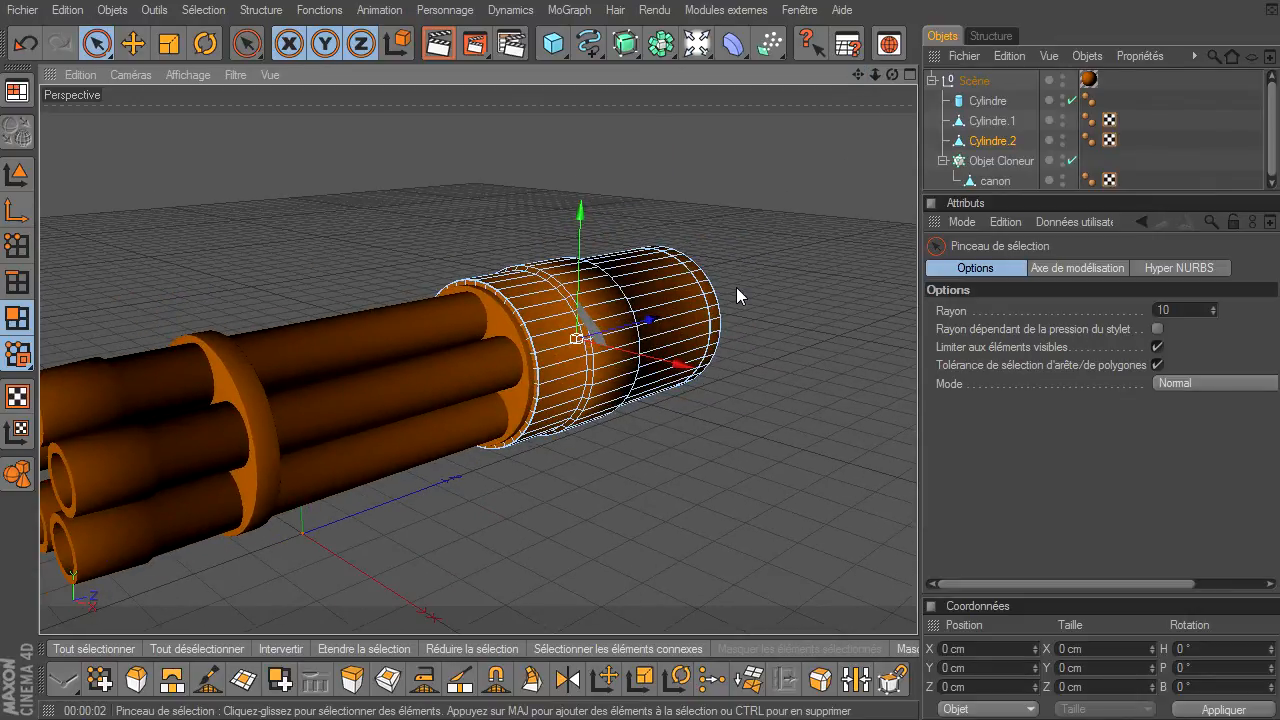
{"action": "scroll", "coordinate": [739, 276], "scroll_direction": "up", "scroll_amount": 3}
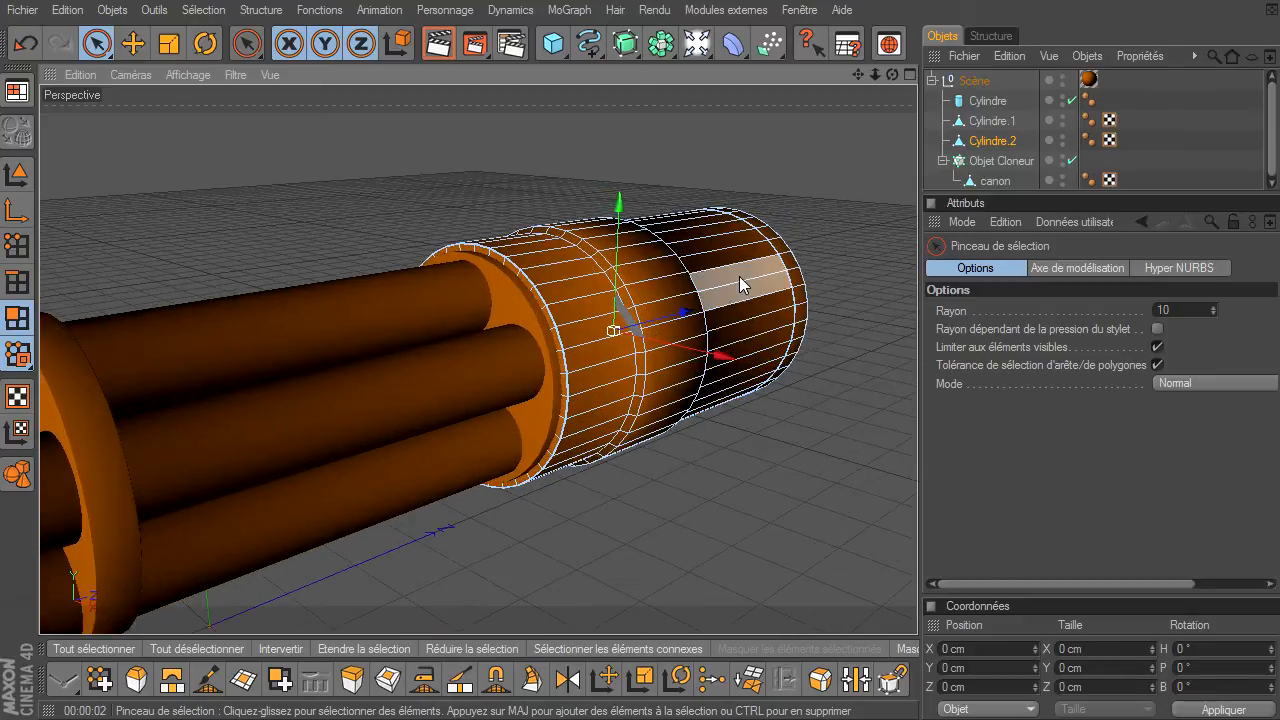
{"action": "mouse_move", "coordinate": [889, 75]}
{"action": "left_mouse_down"}
{"action": "mouse_move", "coordinate": [917, 495]}
{"action": "mouse_move", "coordinate": [885, 75]}
{"action": "left_mouse_up"}
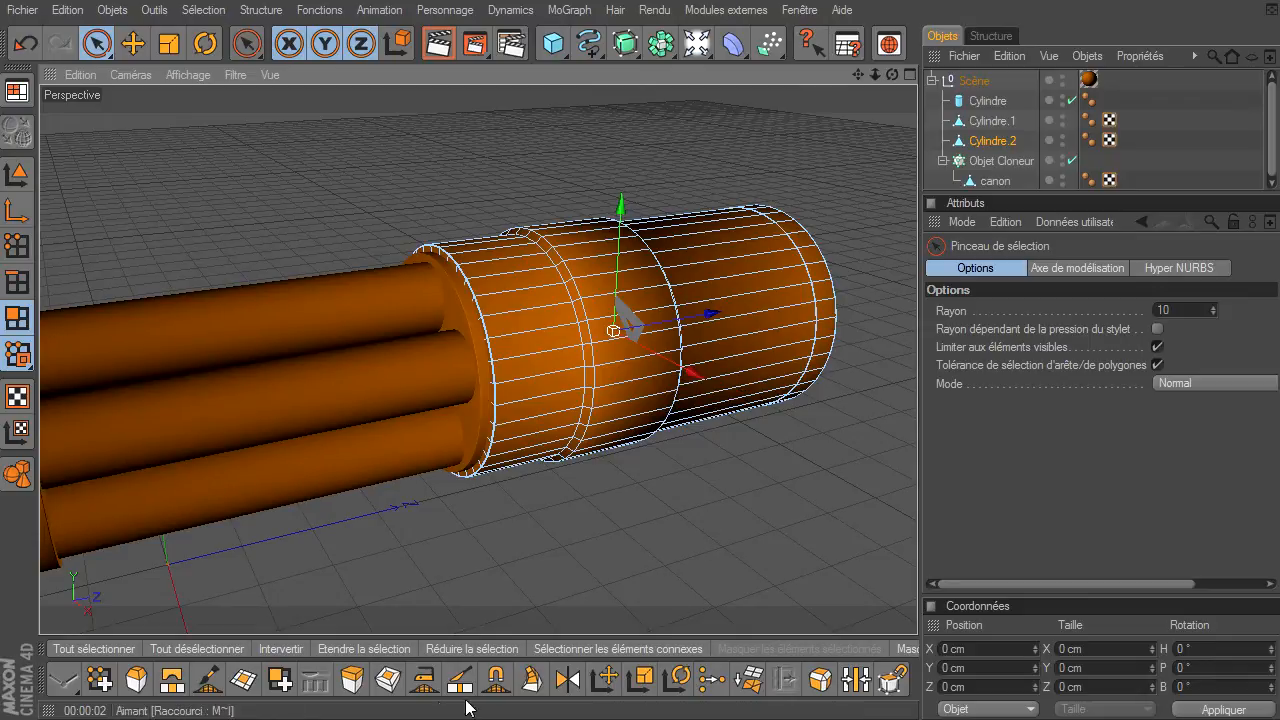
{"action": "left_click", "coordinate": [988, 141]}
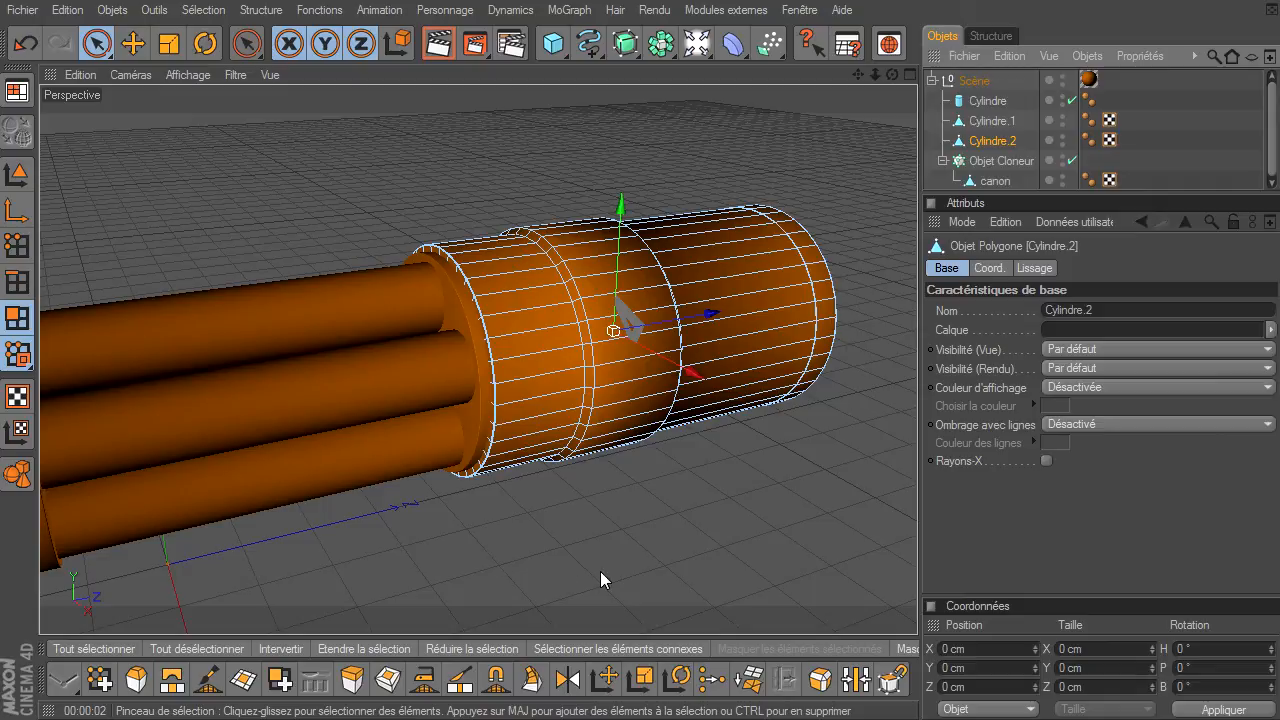
{"action": "key", "text": "u"}
{"action": "key", "text": "l"}
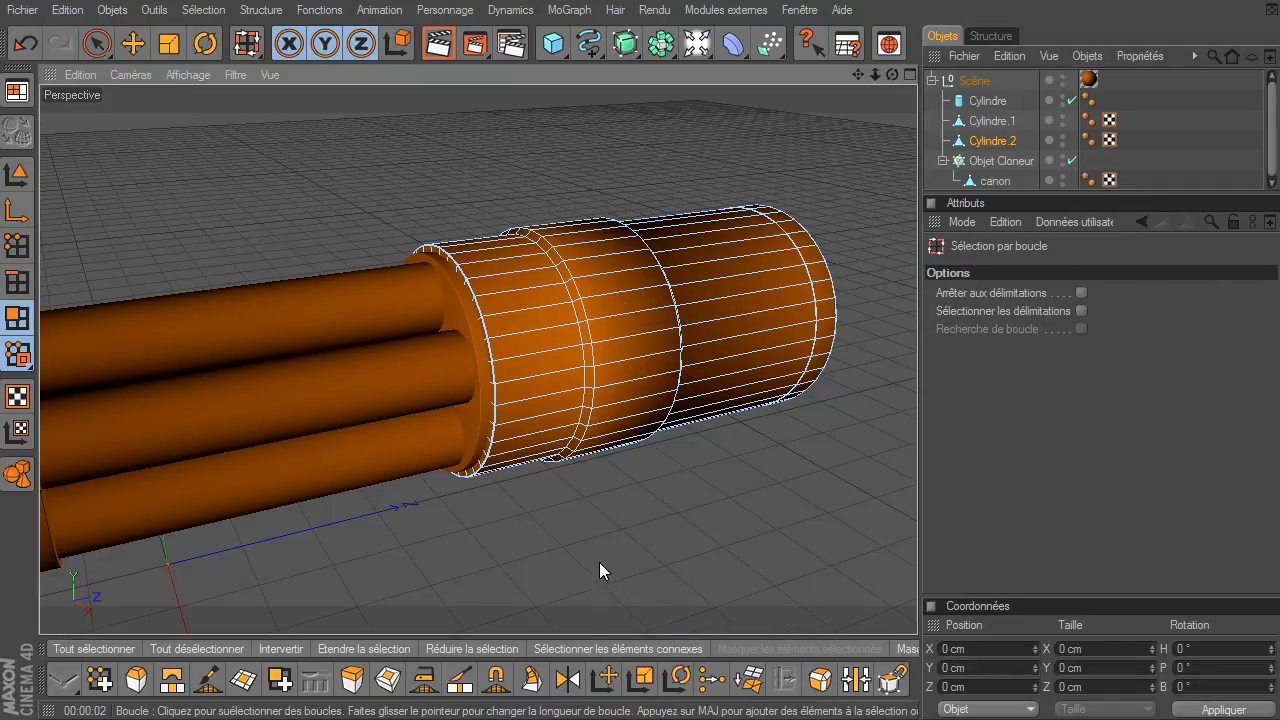
{"action": "left_click", "coordinate": [529, 360]}
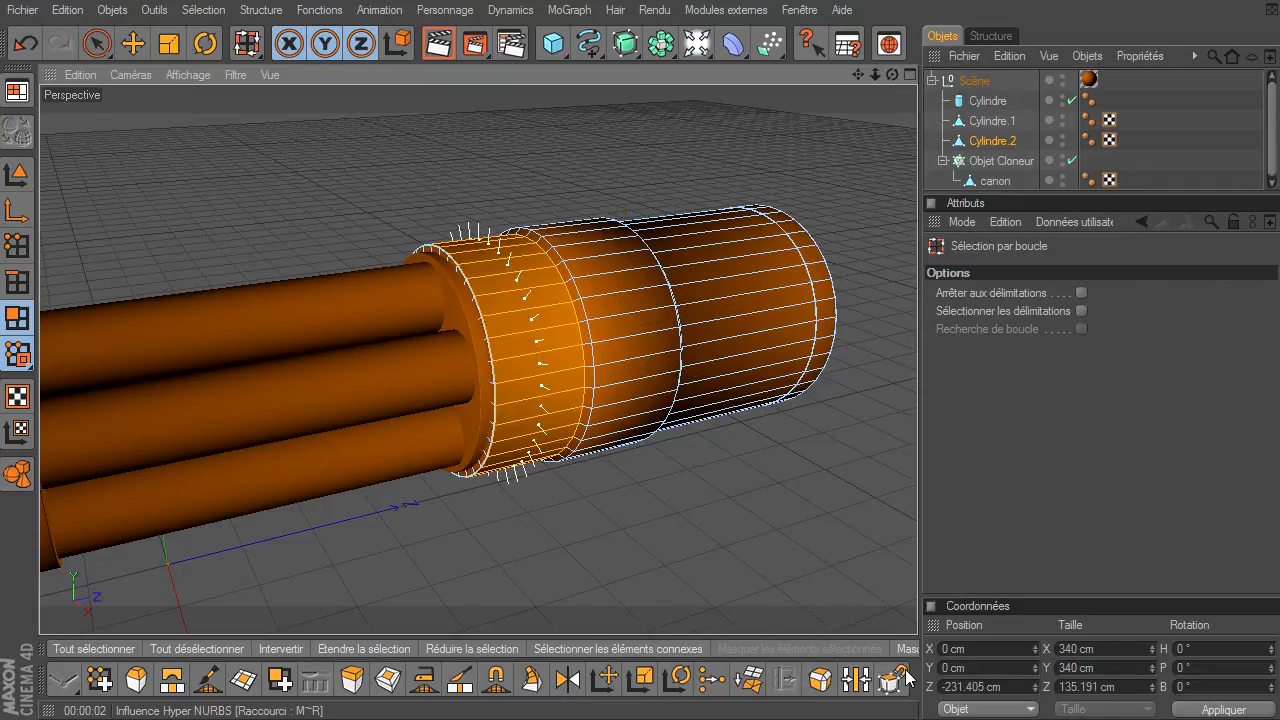
Step: Deselect the polygons along one side of the front loop with the selection brush, keeping a C-shaped arc selected
{"action": "left_click", "coordinate": [97, 43]}
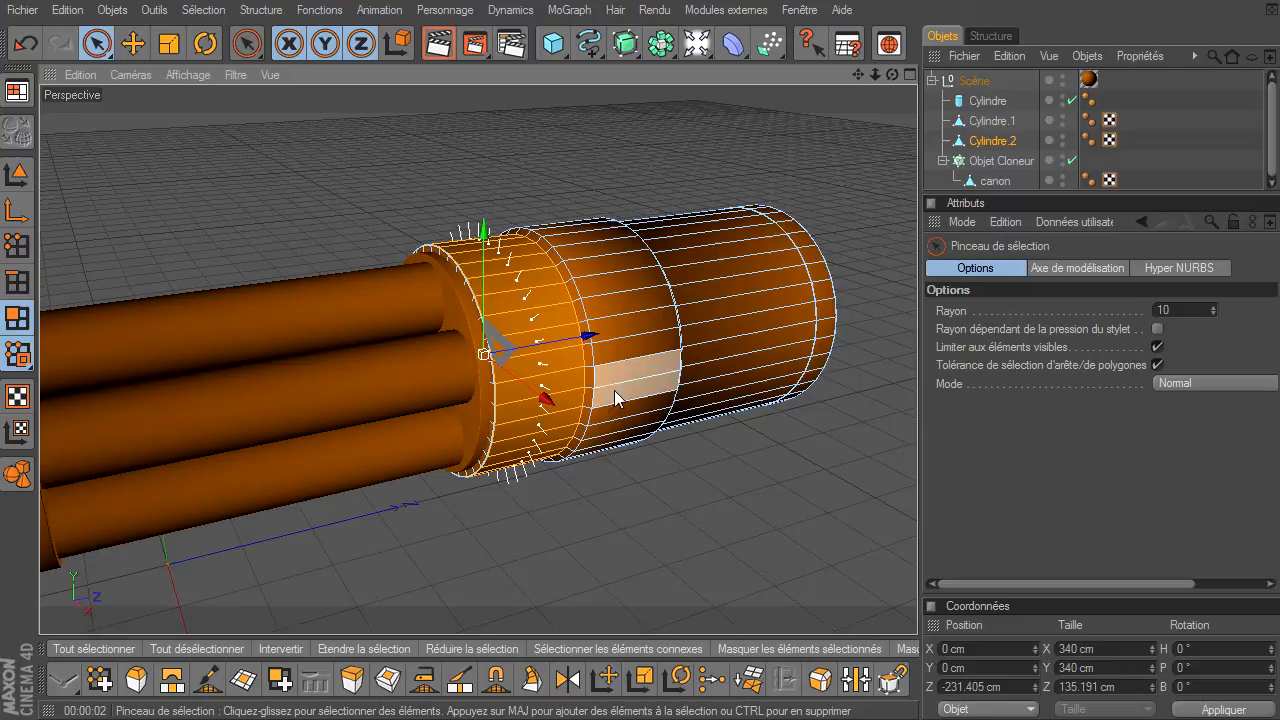
{"action": "mouse_move", "coordinate": [625, 311]}
{"action": "left_mouse_down"}
{"action": "mouse_move", "coordinate": [537, 322]}
{"action": "mouse_move", "coordinate": [543, 466]}
{"action": "mouse_move", "coordinate": [537, 416]}
{"action": "left_mouse_up"}
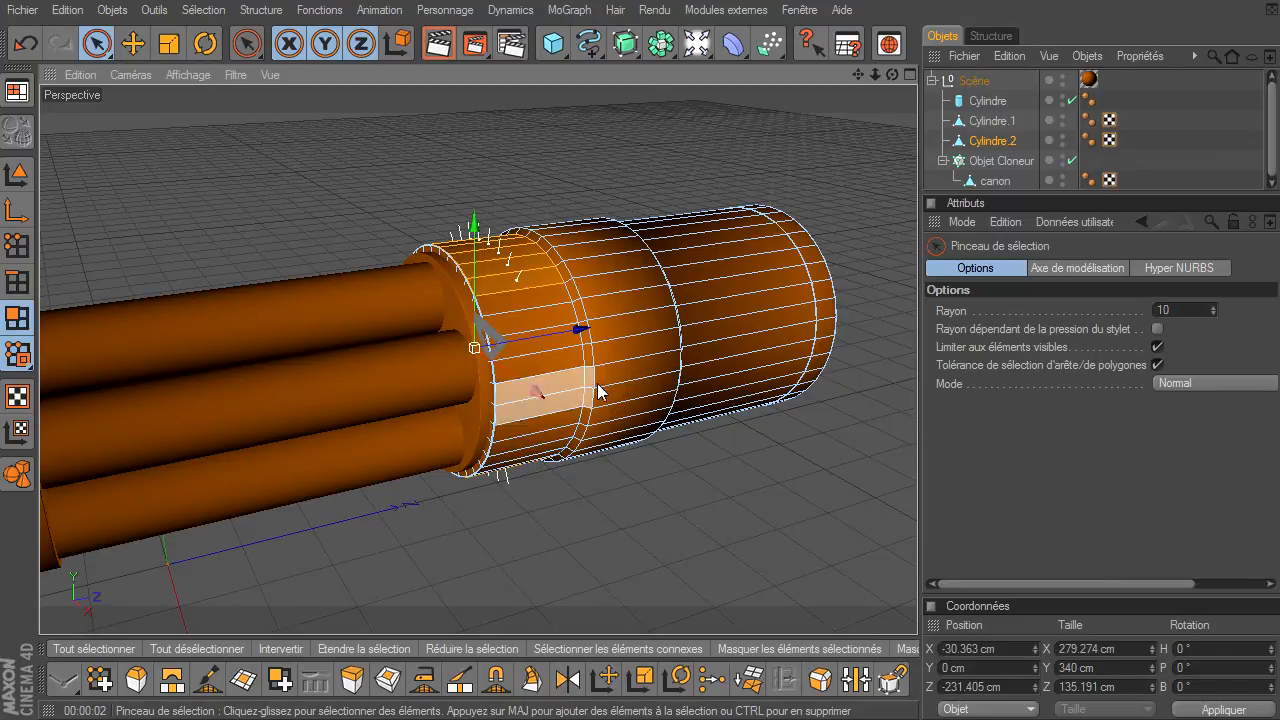
{"action": "left_click_drag", "start_coordinate": [892, 75], "coordinate": [917, 495]}
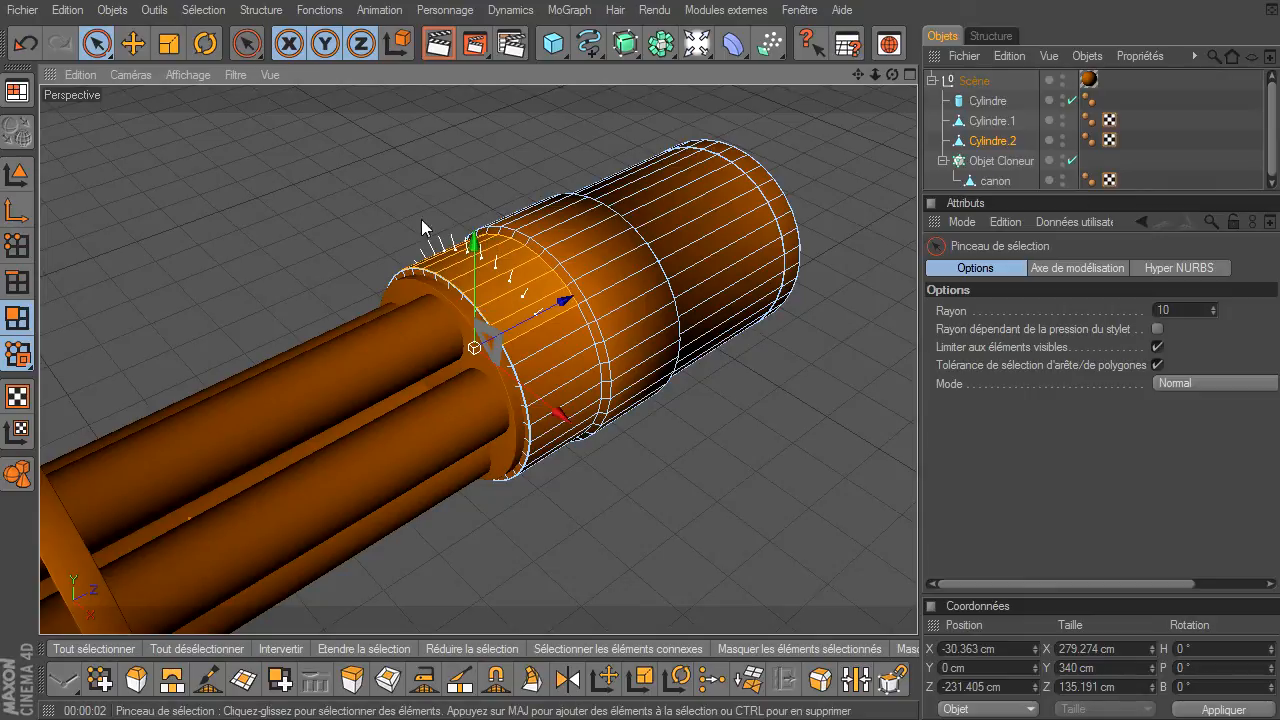
{"action": "left_click_drag", "start_coordinate": [893, 74], "coordinate": [917, 495]}
{"action": "mouse_move", "coordinate": [879, 71]}
{"action": "left_mouse_down"}
{"action": "mouse_move", "coordinate": [917, 495]}
{"action": "mouse_move", "coordinate": [887, 80]}
{"action": "left_mouse_up"}
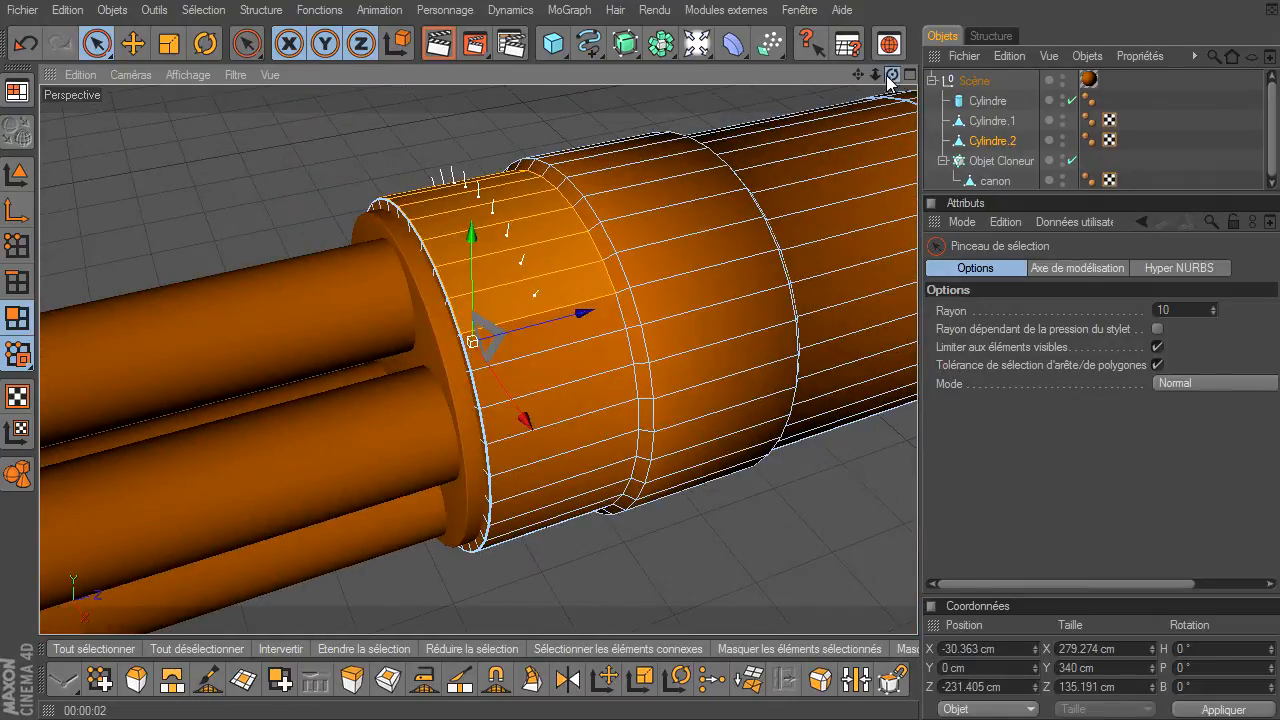
Step: Split the selected arc of polygons off Cylindre.2 into a separate object
{"action": "right_click", "coordinate": [519, 205]}
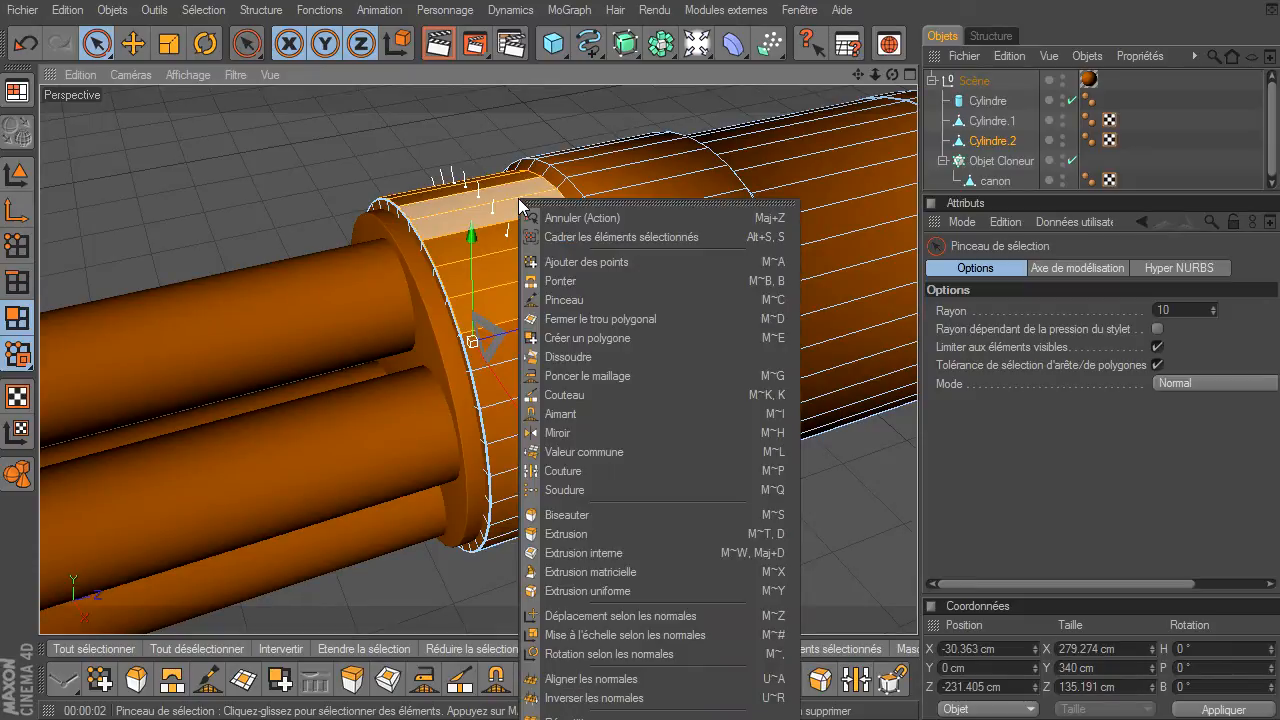
{"action": "left_click_drag", "start_coordinate": [856, 74], "coordinate": [917, 495]}
{"action": "right_click", "coordinate": [384, 94]}
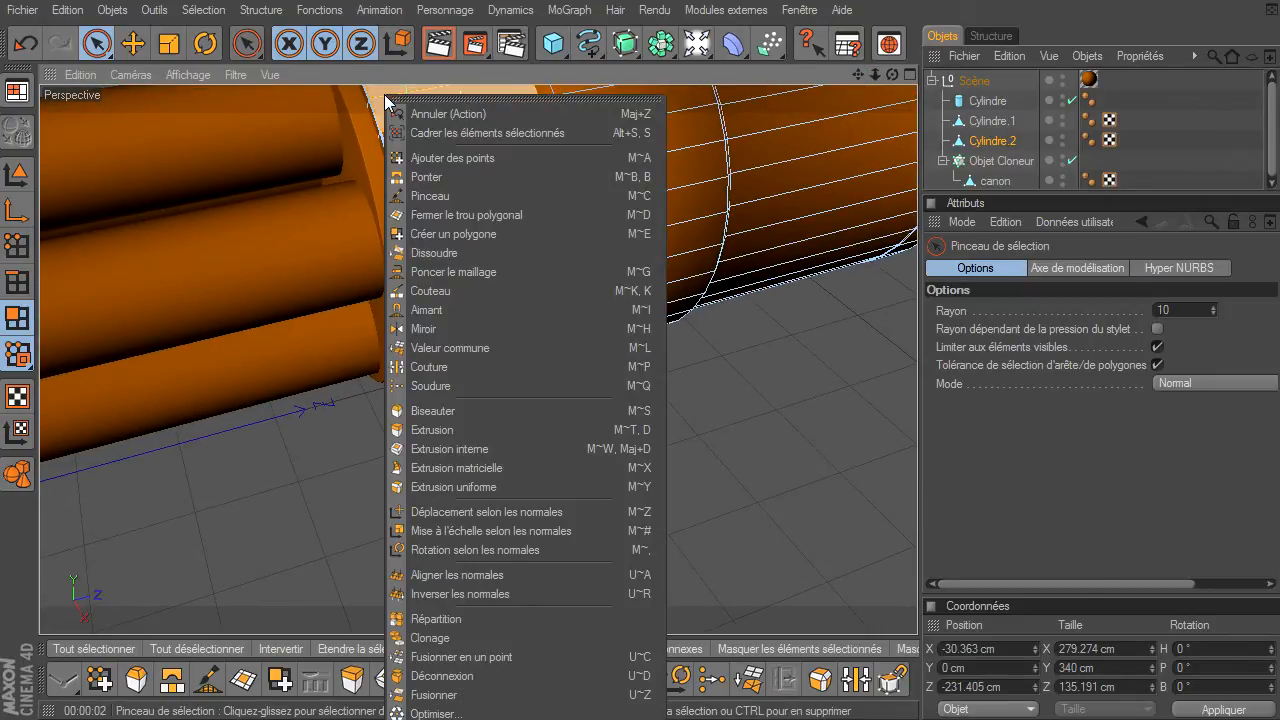
{"action": "left_click", "coordinate": [872, 74]}
{"action": "left_click_drag", "start_coordinate": [876, 74], "coordinate": [917, 495]}
{"action": "right_click", "coordinate": [444, 91]}
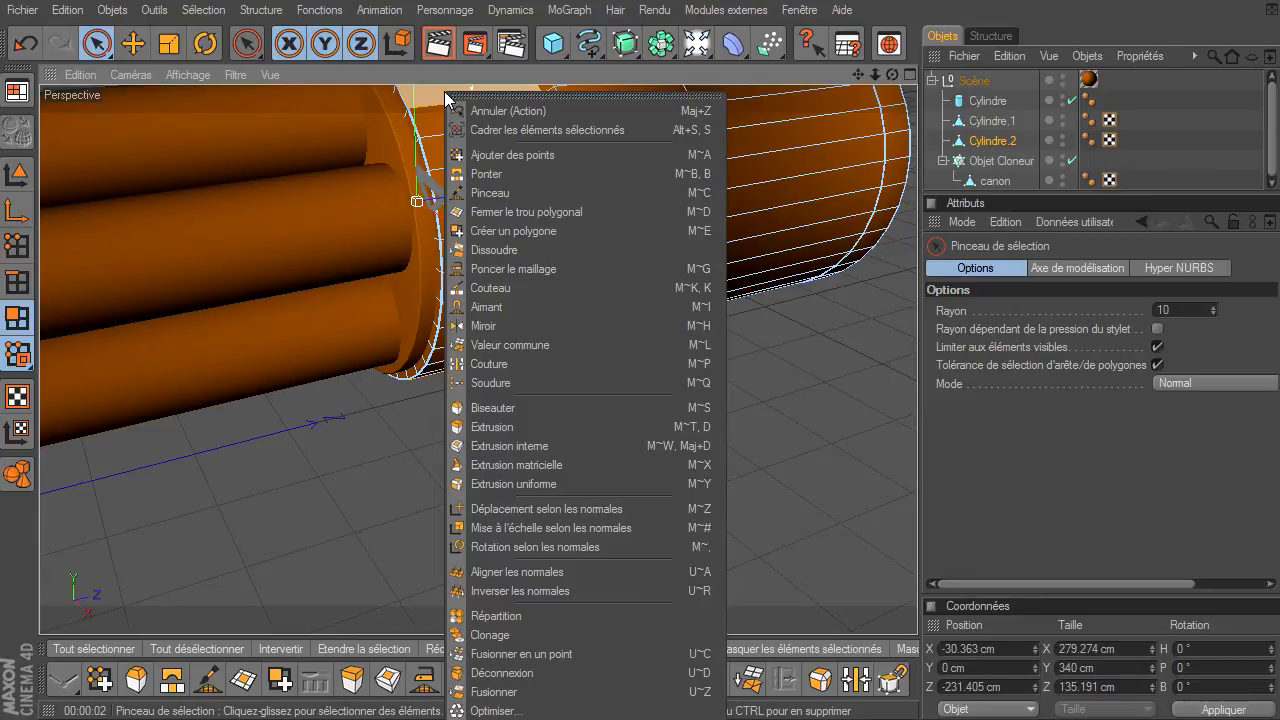
{"action": "left_click", "coordinate": [443, 88]}
{"action": "right_click", "coordinate": [443, 88]}
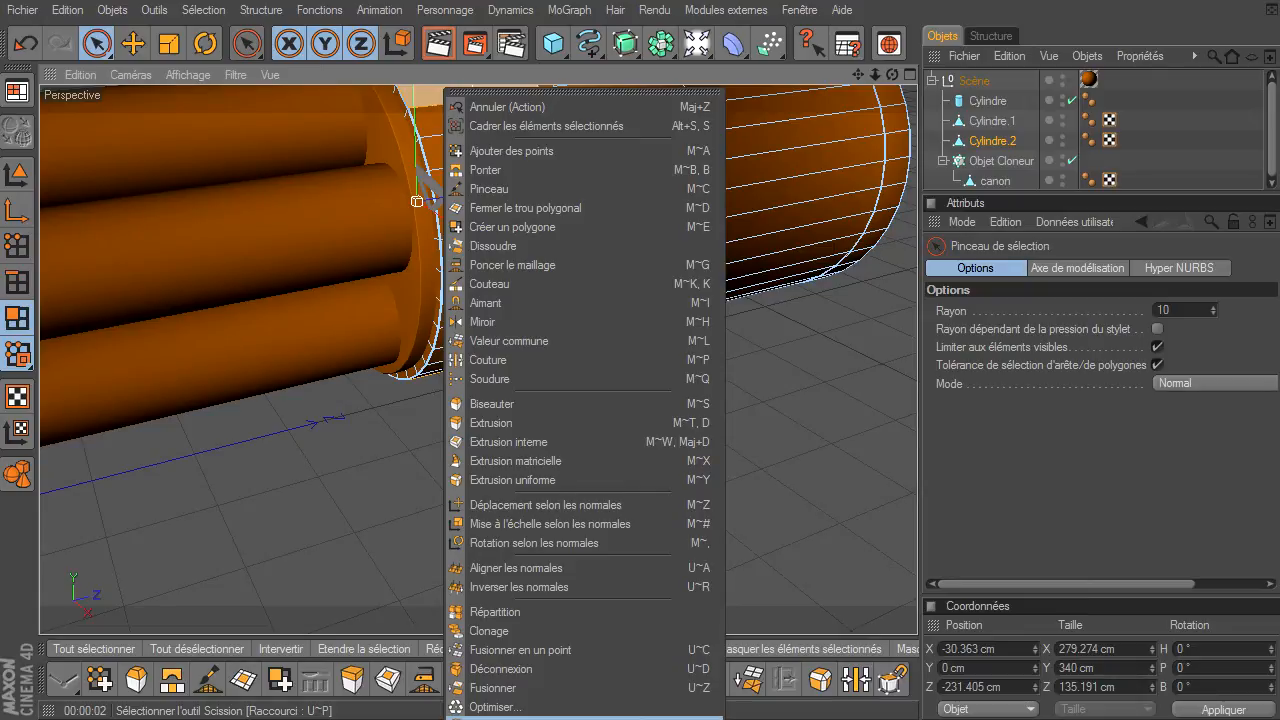
{"action": "left_click", "coordinate": [585, 718]}
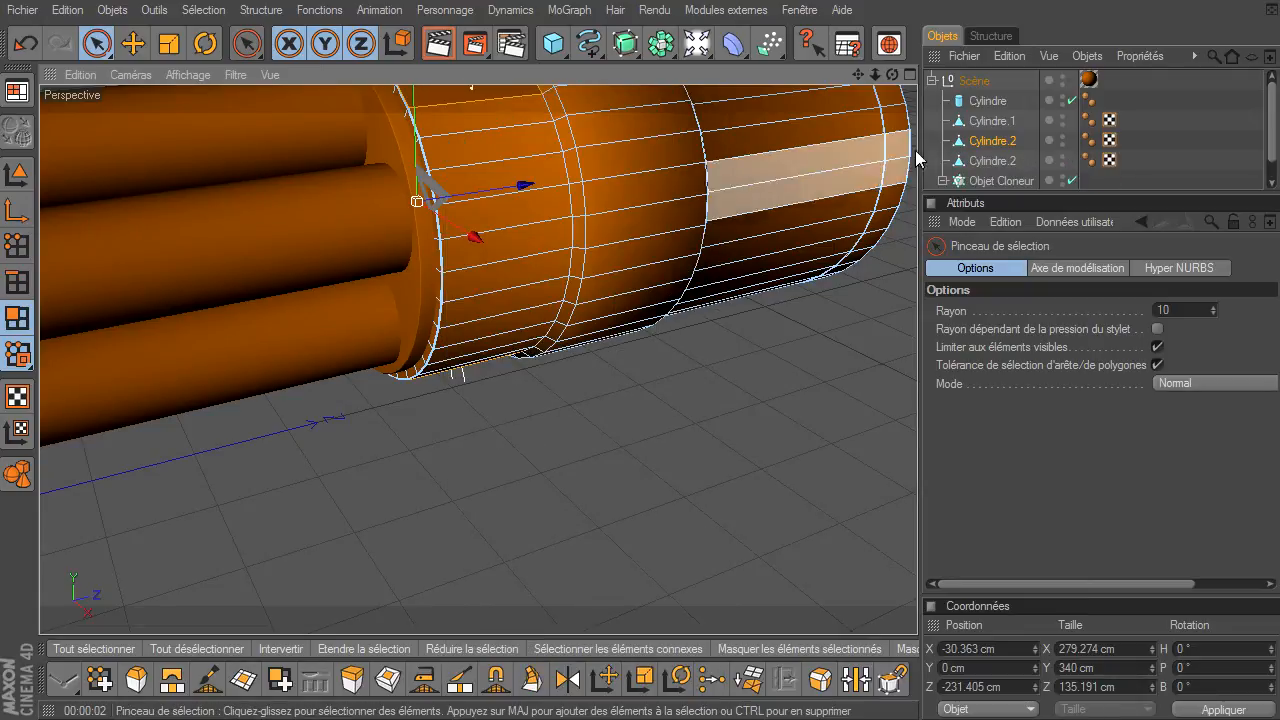
Step: Move the split-off arc away from the gun in model mode to show it is independent, and undo the move
{"action": "mouse_move", "coordinate": [861, 72]}
{"action": "left_mouse_down"}
{"action": "mouse_move", "coordinate": [917, 495]}
{"action": "mouse_move", "coordinate": [878, 87]}
{"action": "left_mouse_up"}
{"action": "left_click", "coordinate": [992, 140]}
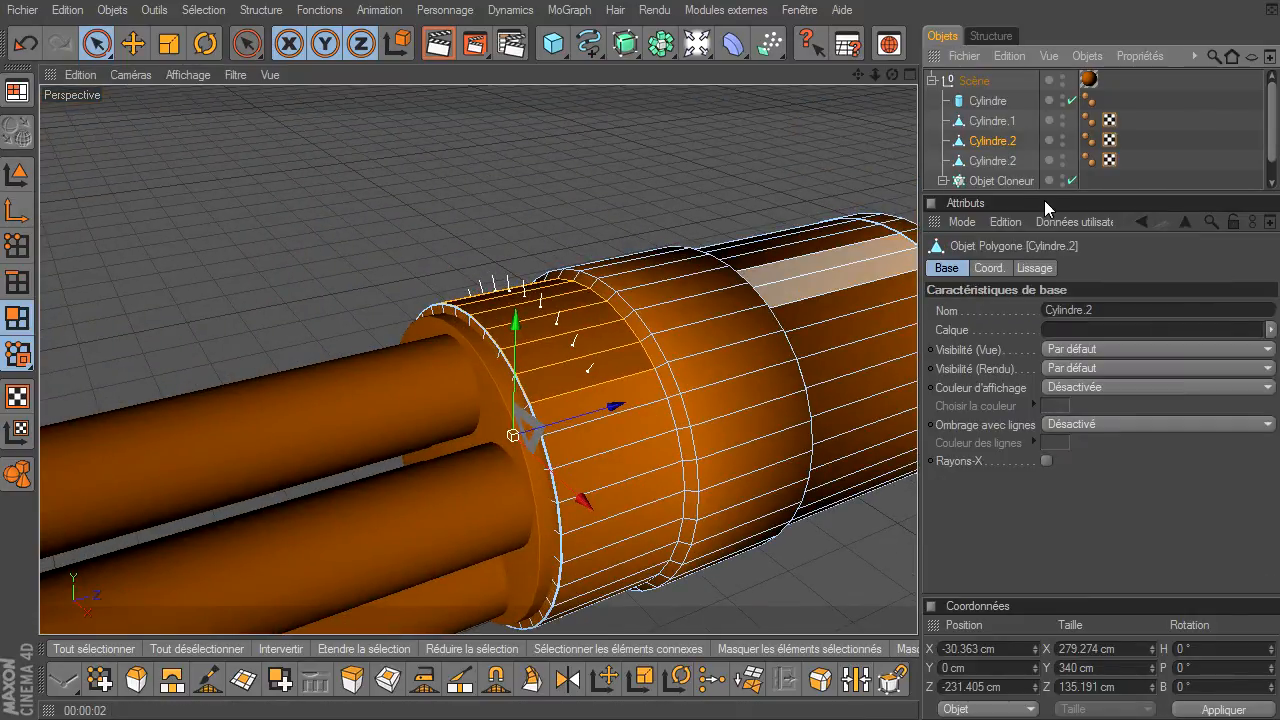
{"action": "left_click", "coordinate": [993, 159]}
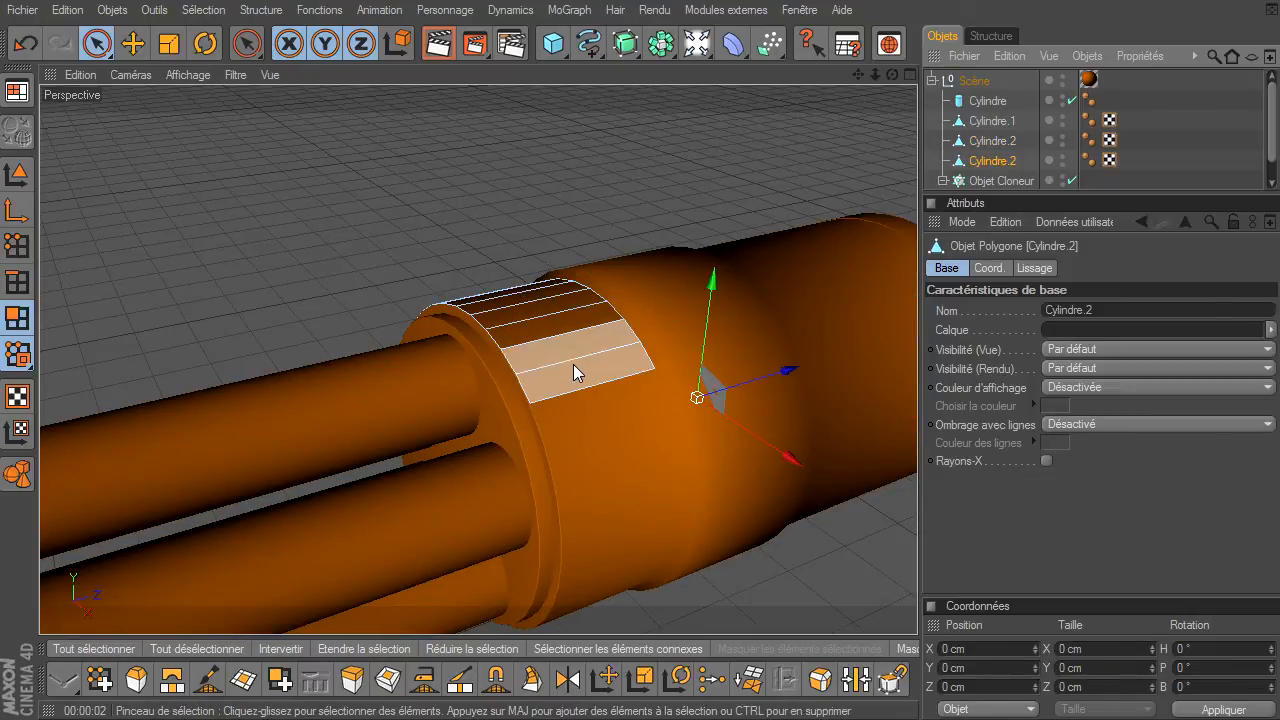
{"action": "left_click_drag", "start_coordinate": [891, 74], "coordinate": [917, 495]}
{"action": "left_click", "coordinate": [17, 176]}
{"action": "left_click_drag", "start_coordinate": [805, 437], "coordinate": [917, 495]}
{"action": "left_click_drag", "start_coordinate": [893, 80], "coordinate": [917, 495]}
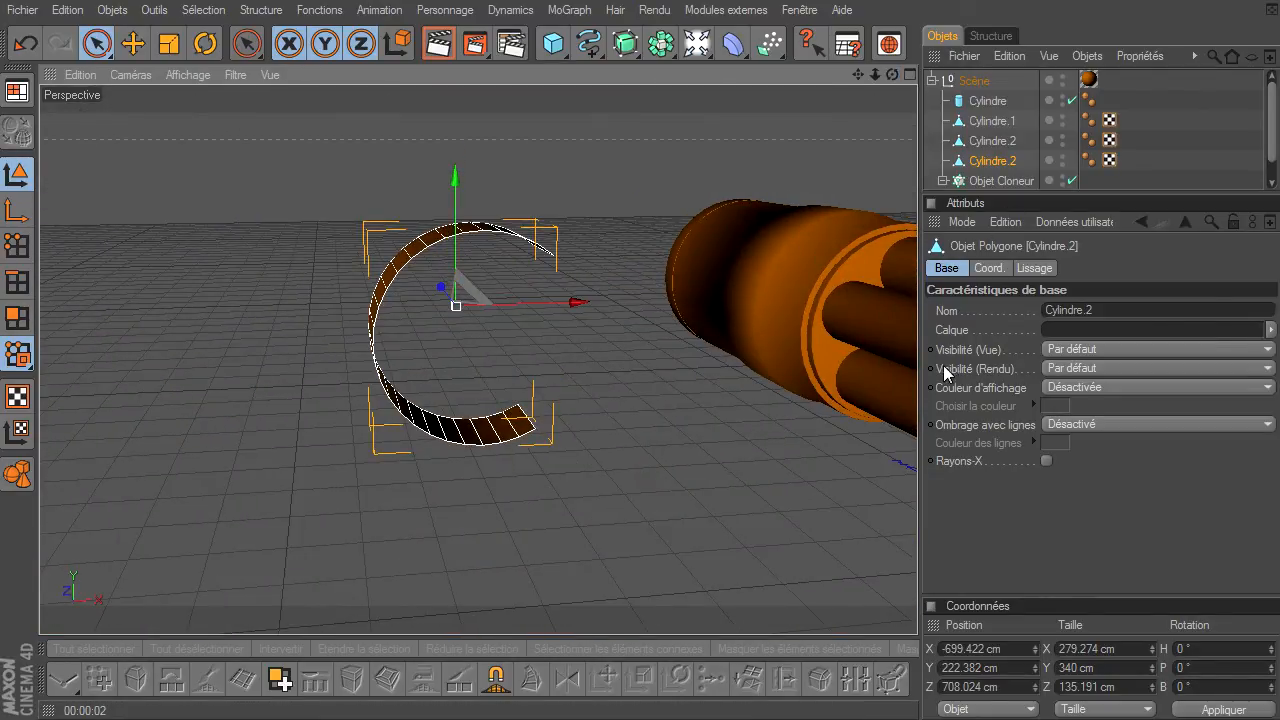
{"action": "key", "text": "ctrl+z"}
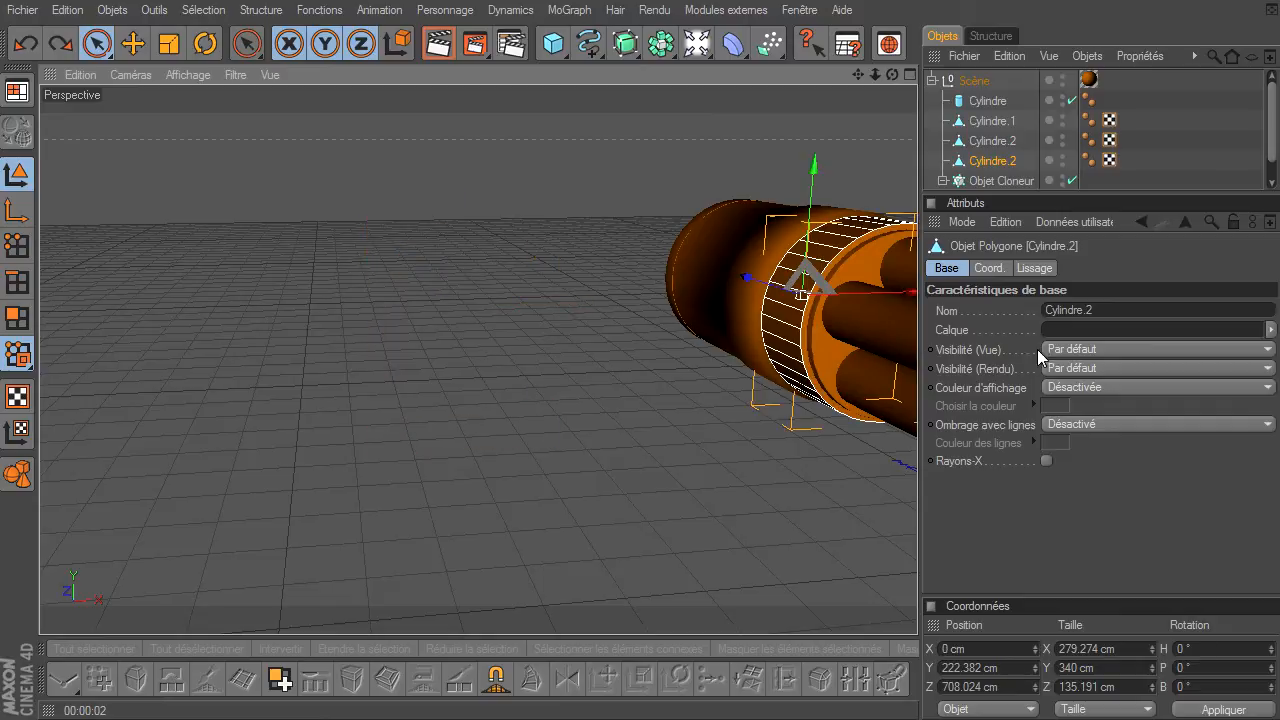
Step: Rename the split-off polygon object as attache
{"action": "double_click", "coordinate": [993, 161]}
{"action": "type", "text": "attache"}
{"action": "key", "text": "Return"}
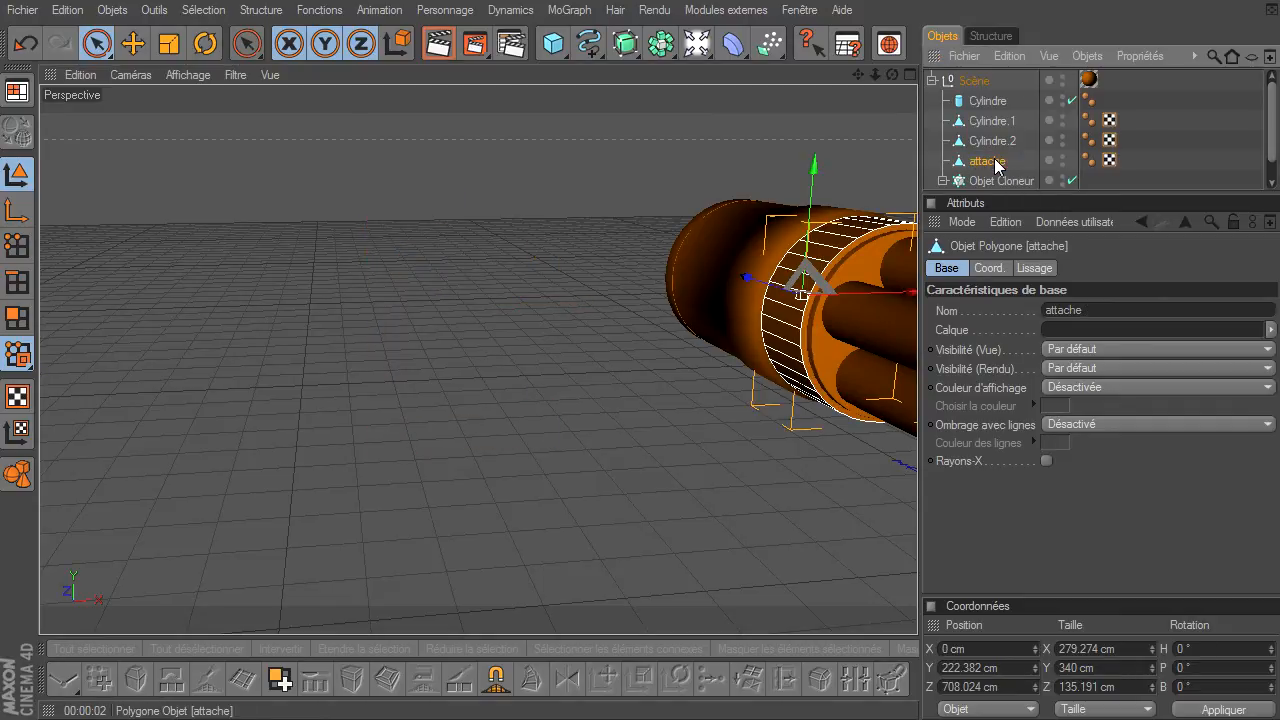
Step: Select all polygons of the attache object in polygon mode
{"action": "mouse_move", "coordinate": [855, 74]}
{"action": "left_mouse_down"}
{"action": "mouse_move", "coordinate": [917, 498]}
{"action": "mouse_move", "coordinate": [856, 75]}
{"action": "mouse_move", "coordinate": [917, 495]}
{"action": "mouse_move", "coordinate": [868, 84]}
{"action": "left_mouse_up"}
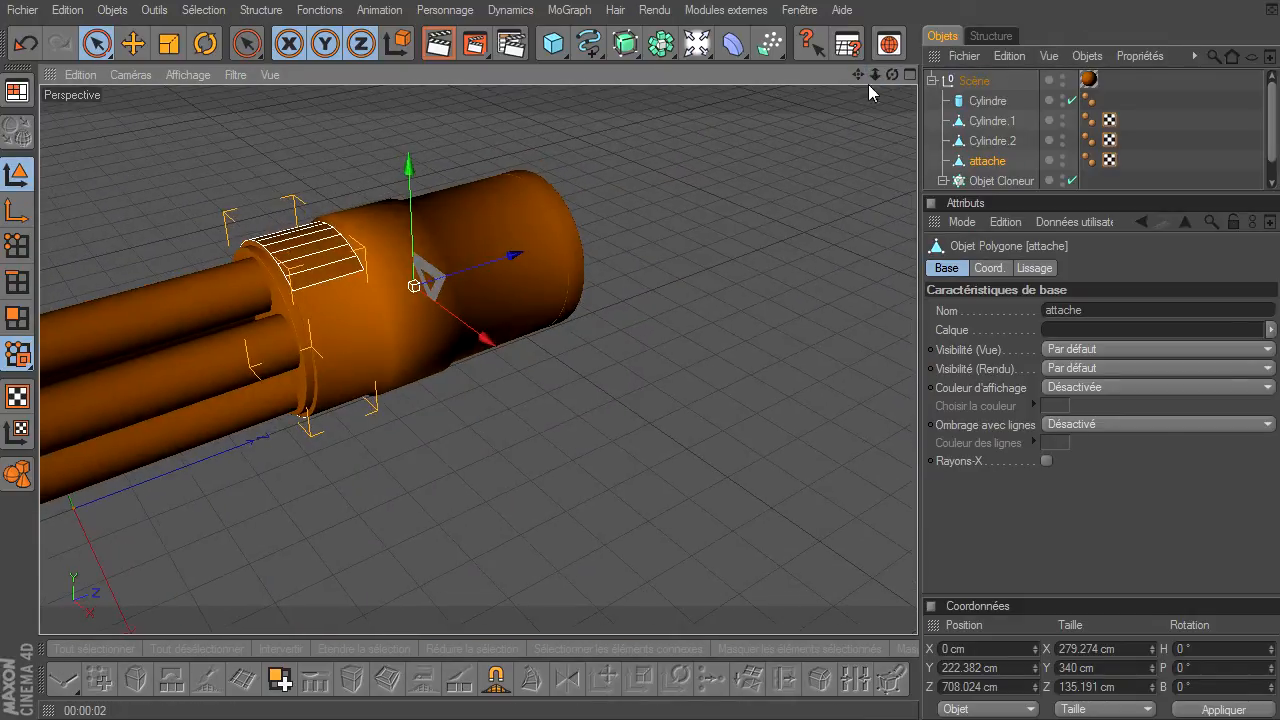
{"action": "left_click_drag", "start_coordinate": [917, 495], "coordinate": [856, 102]}
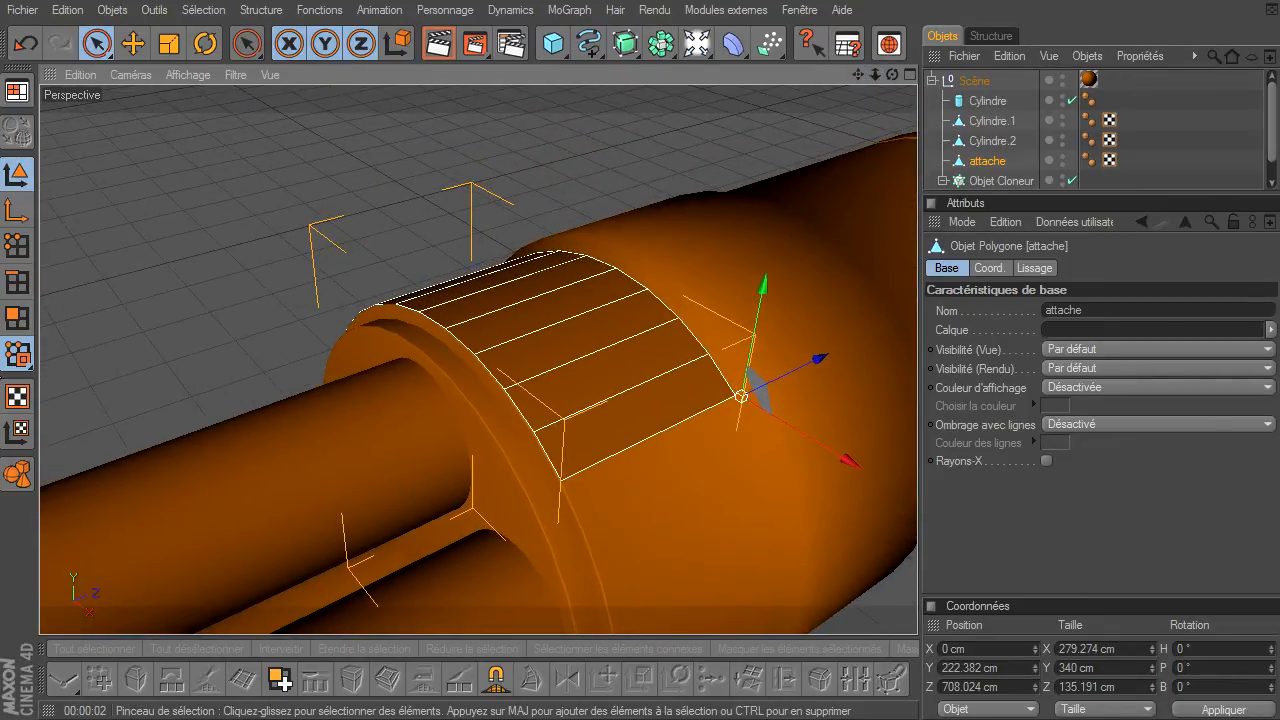
{"action": "left_click", "coordinate": [16, 318]}
{"action": "left_click", "coordinate": [100, 46]}
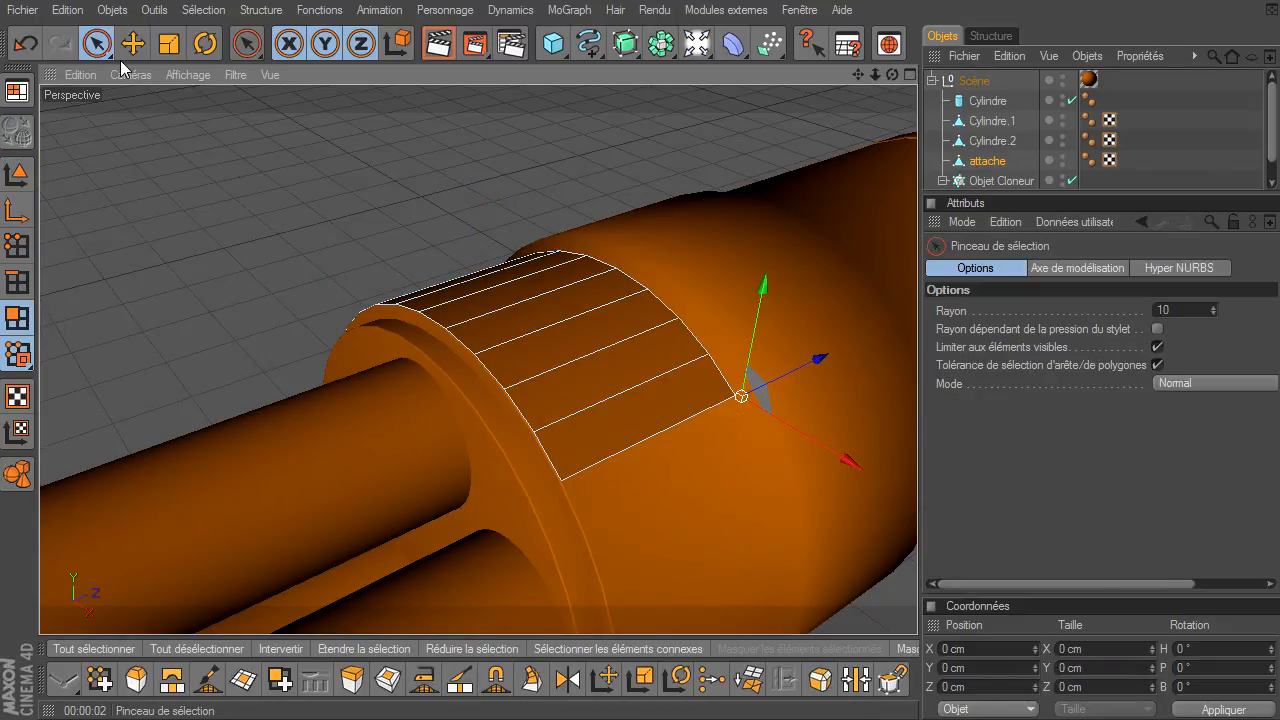
{"action": "left_click", "coordinate": [449, 283]}
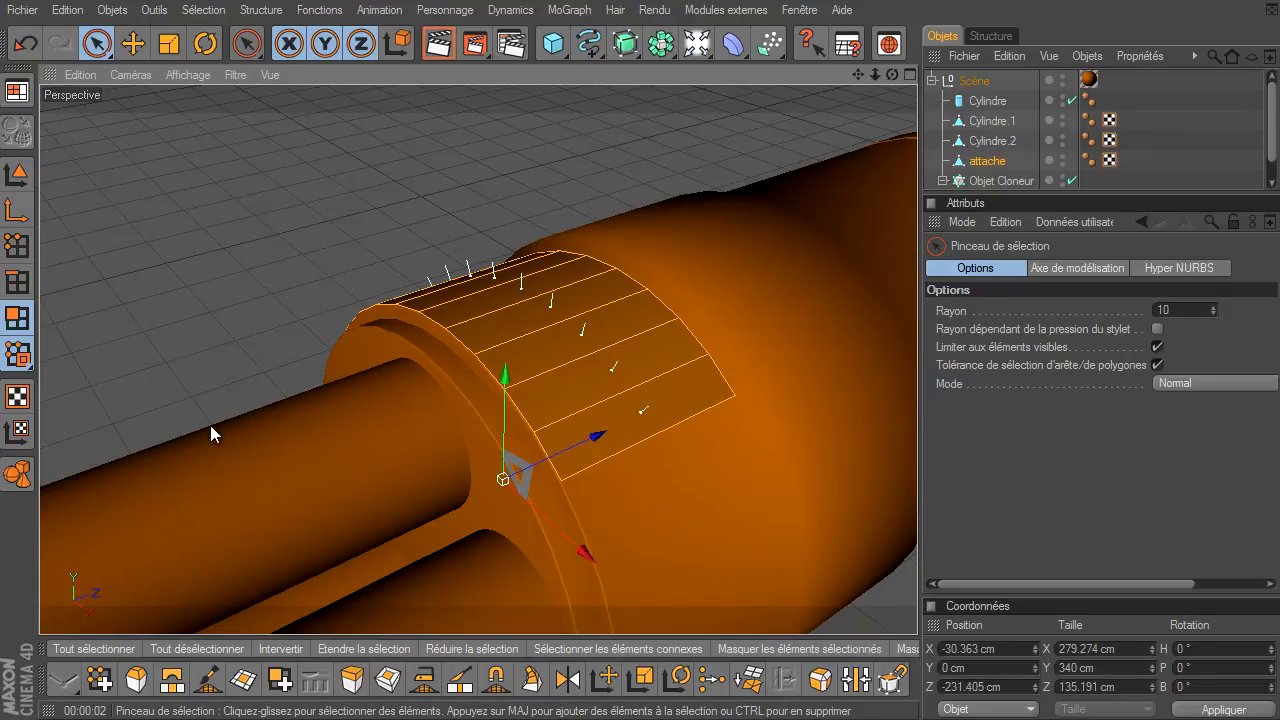
Step: Extrude the selected attache polygons as one group with an 8 cm offset and a maximum angle of 91°
{"action": "left_click", "coordinate": [352, 686]}
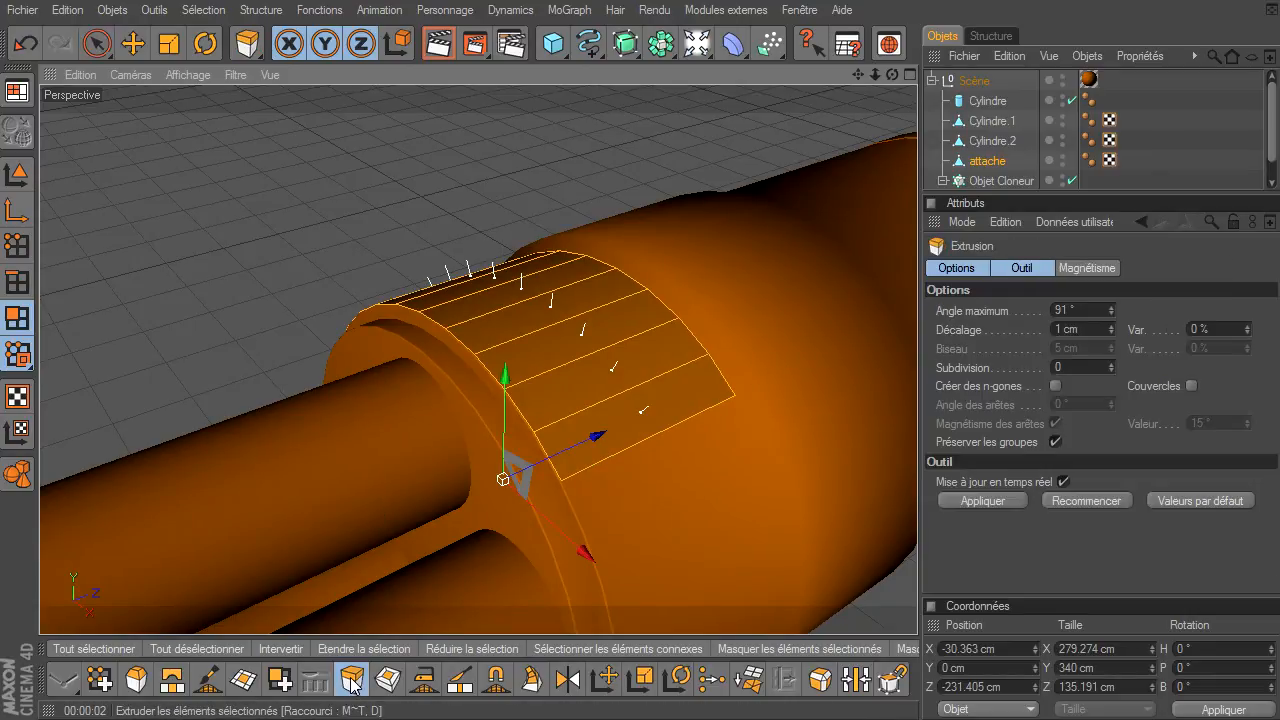
{"action": "left_click_drag", "start_coordinate": [345, 211], "coordinate": [917, 495]}
{"action": "left_click_drag", "start_coordinate": [917, 496], "coordinate": [399, 214]}
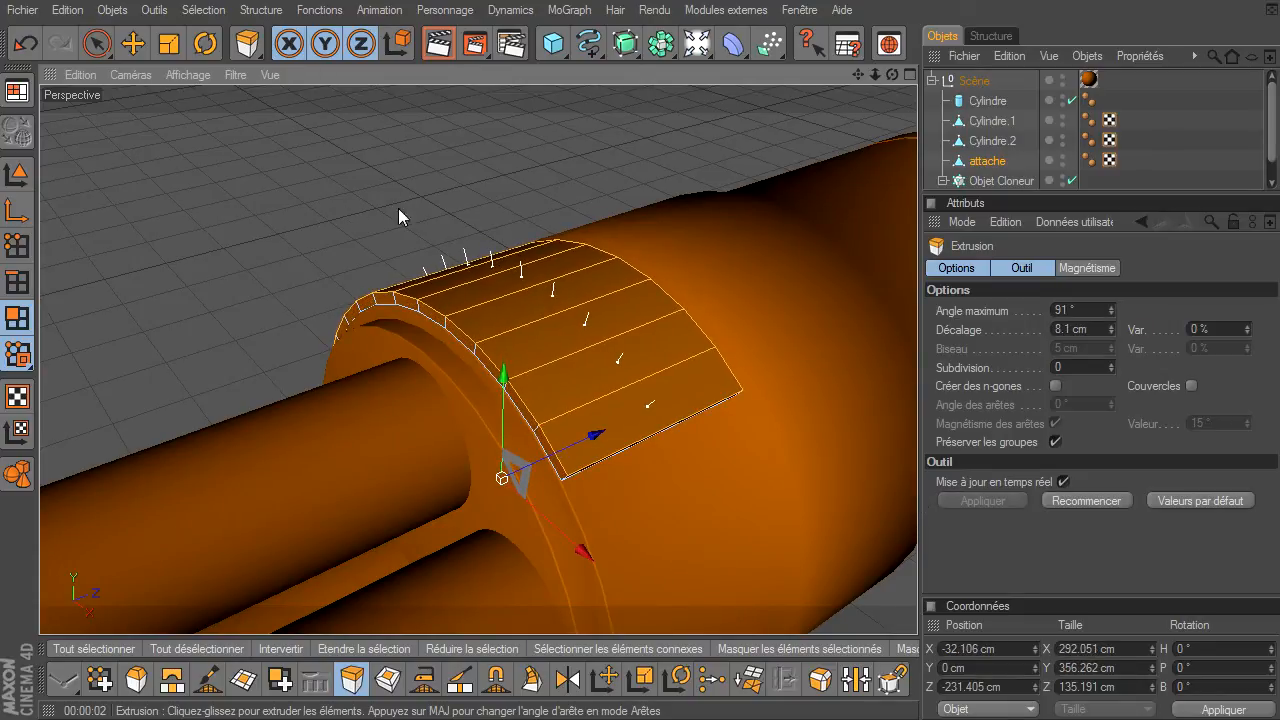
{"action": "double_click", "coordinate": [1070, 332]}
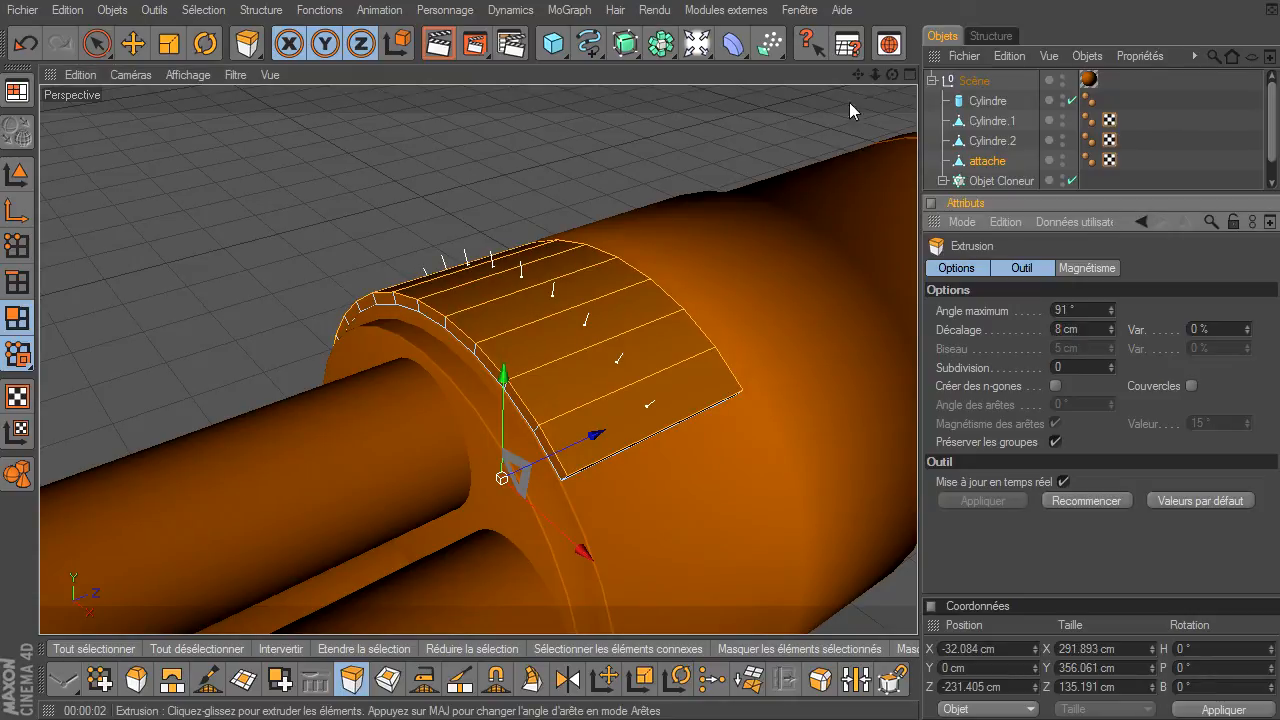
Step: Try to scale the attache polygons along the Z axis, and undo the scaling
{"action": "left_click_drag", "start_coordinate": [874, 76], "coordinate": [353, 106]}
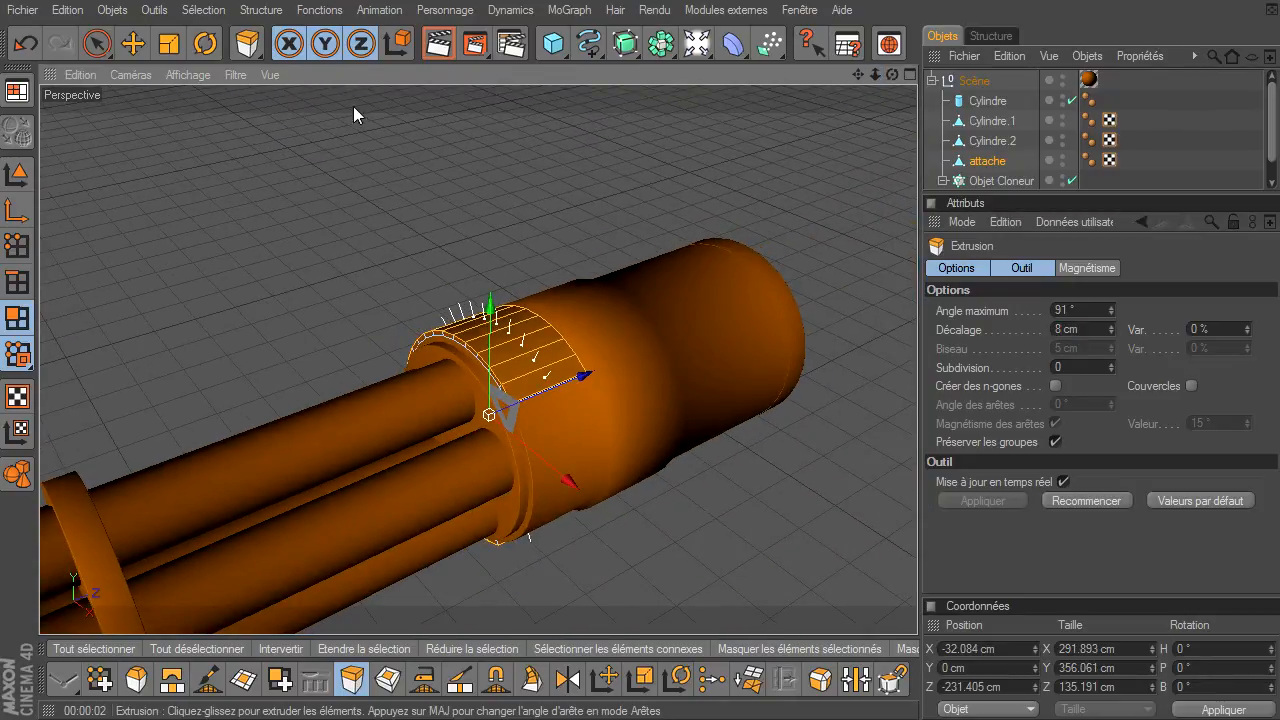
{"action": "left_click", "coordinate": [97, 43]}
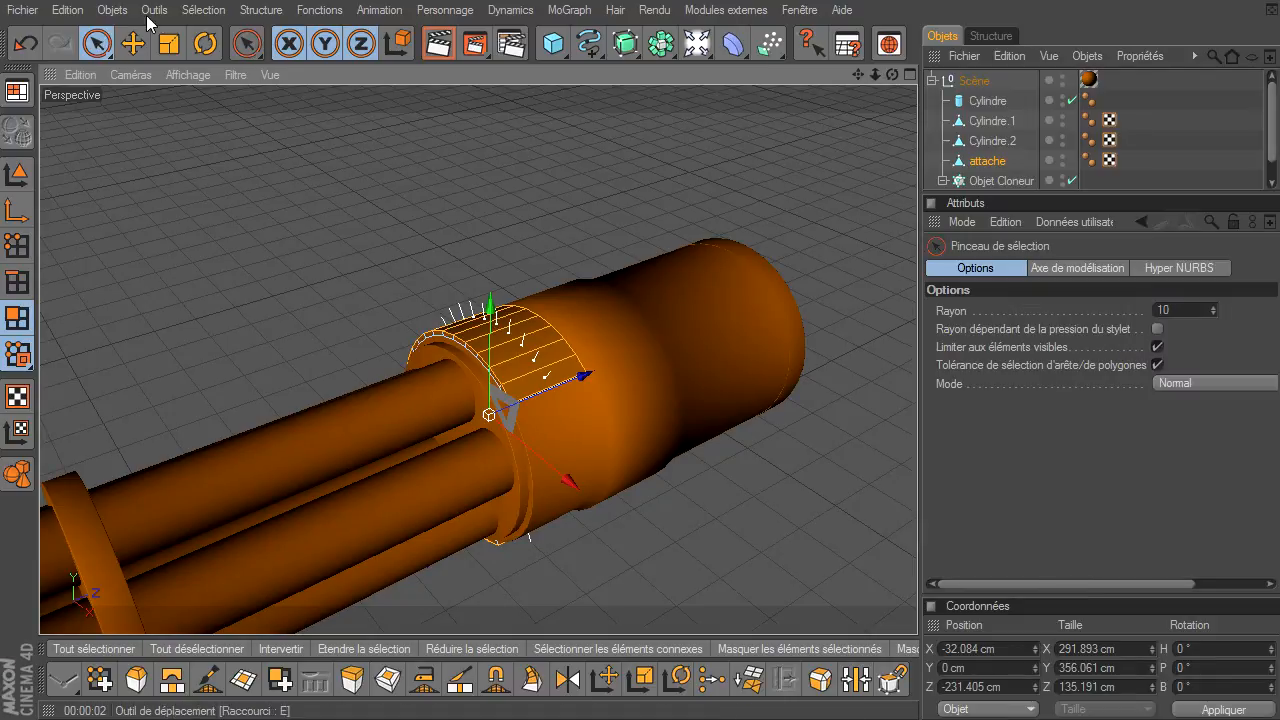
{"action": "left_click", "coordinate": [168, 45]}
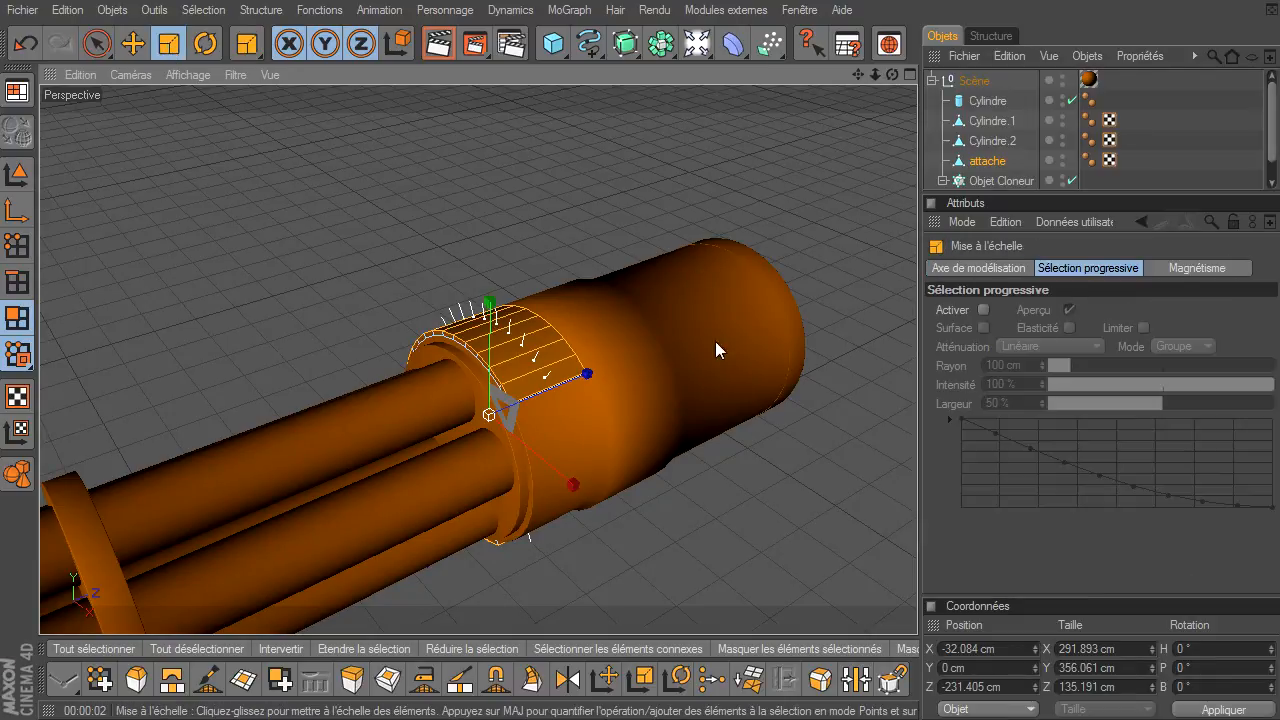
{"action": "left_click_drag", "start_coordinate": [593, 376], "coordinate": [917, 495]}
{"action": "key", "text": "ctrl+z"}
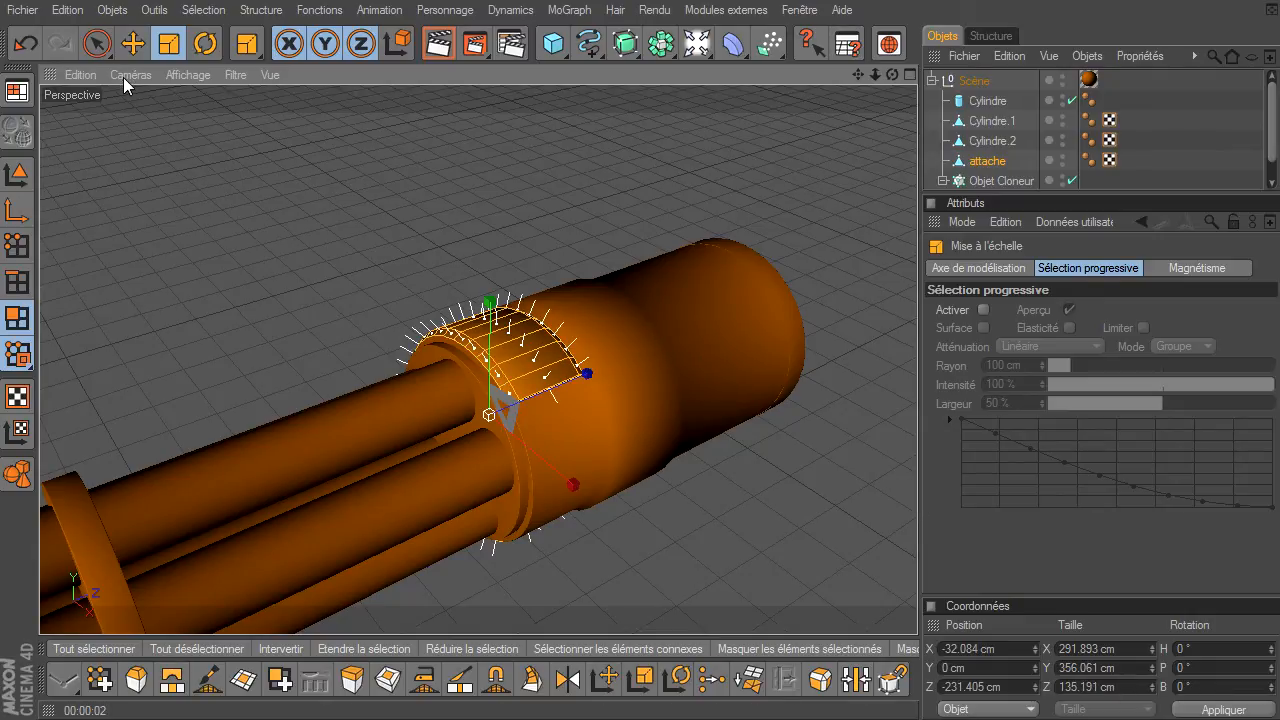
{"action": "key", "text": "ctrl+z"}
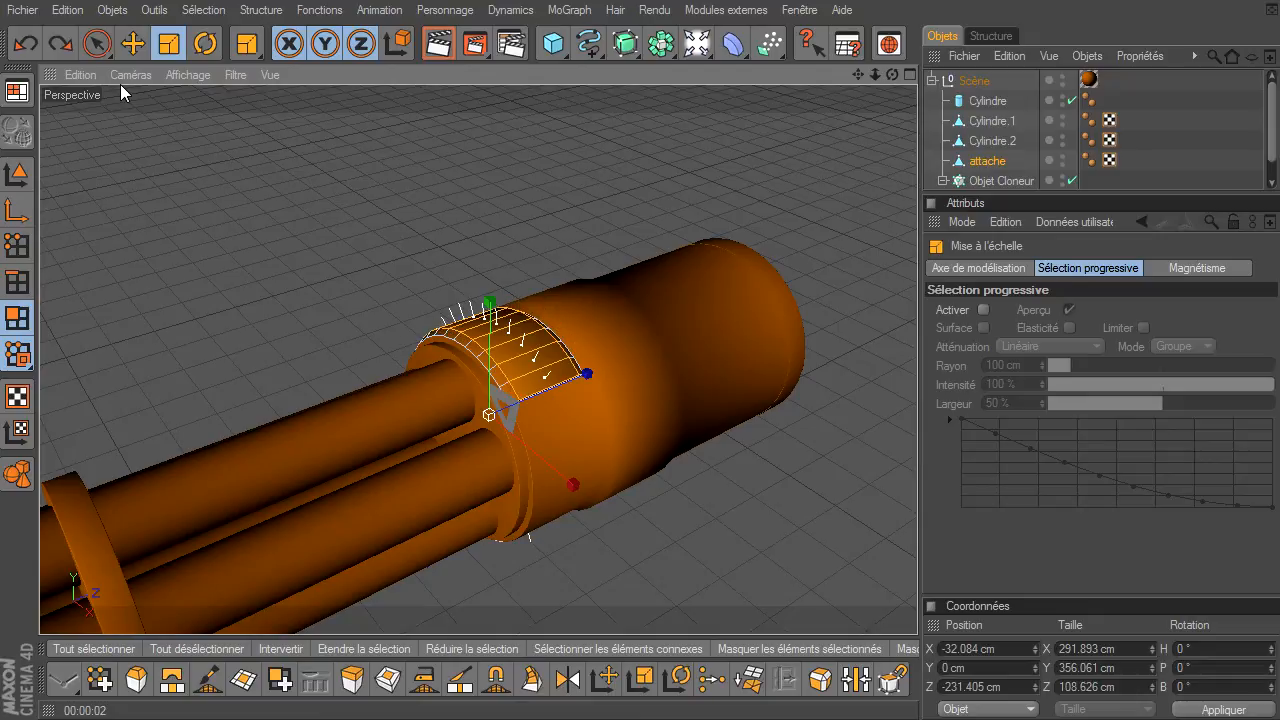
{"action": "key", "text": "ctrl+y"}
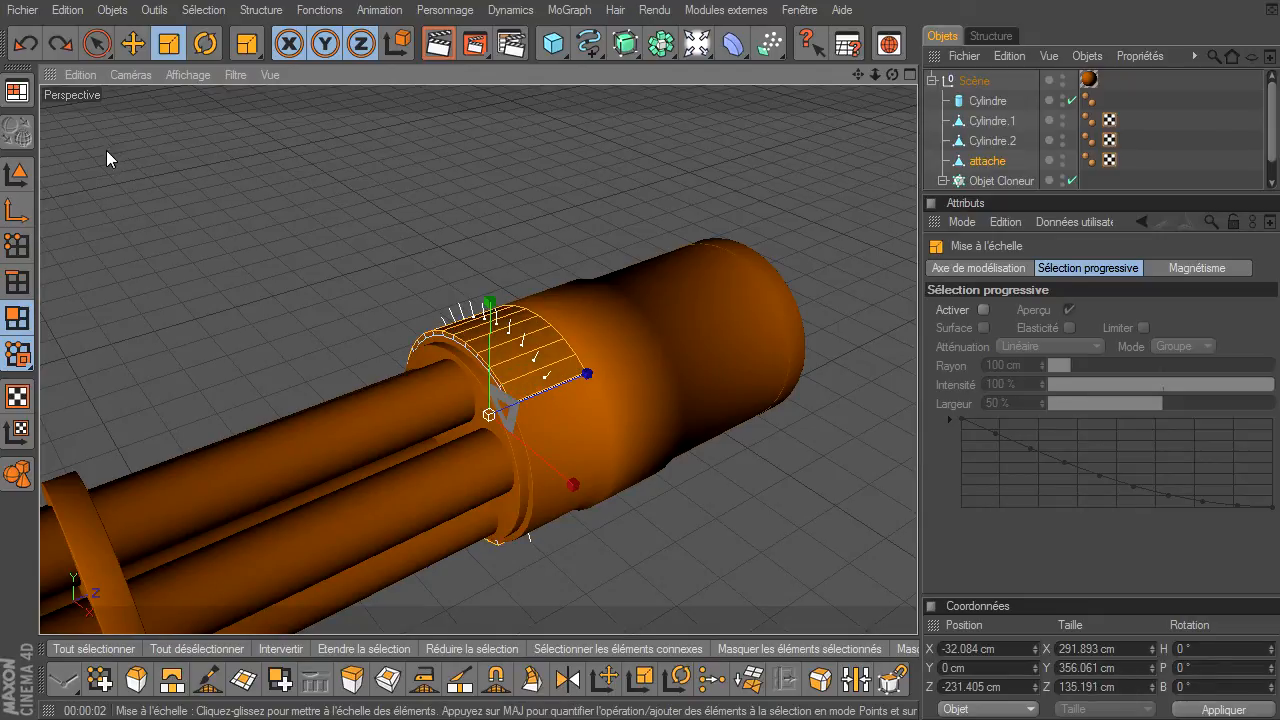
Step: Deselect all polygons of the attache object with the selection brush
{"action": "key", "text": "9"}
{"action": "left_click", "coordinate": [183, 193]}
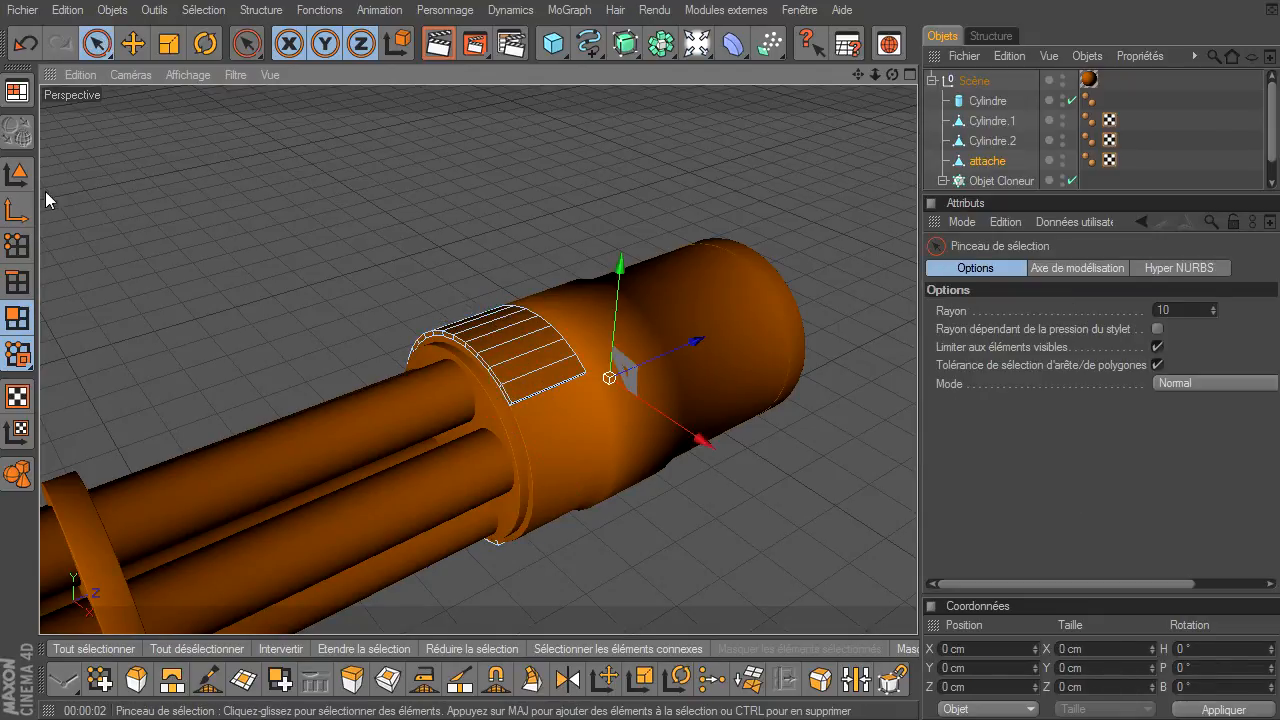
Step: Scale the whole attache object along the Z axis in model mode to a depth of about 90.6 cm
{"action": "left_click", "coordinate": [17, 174]}
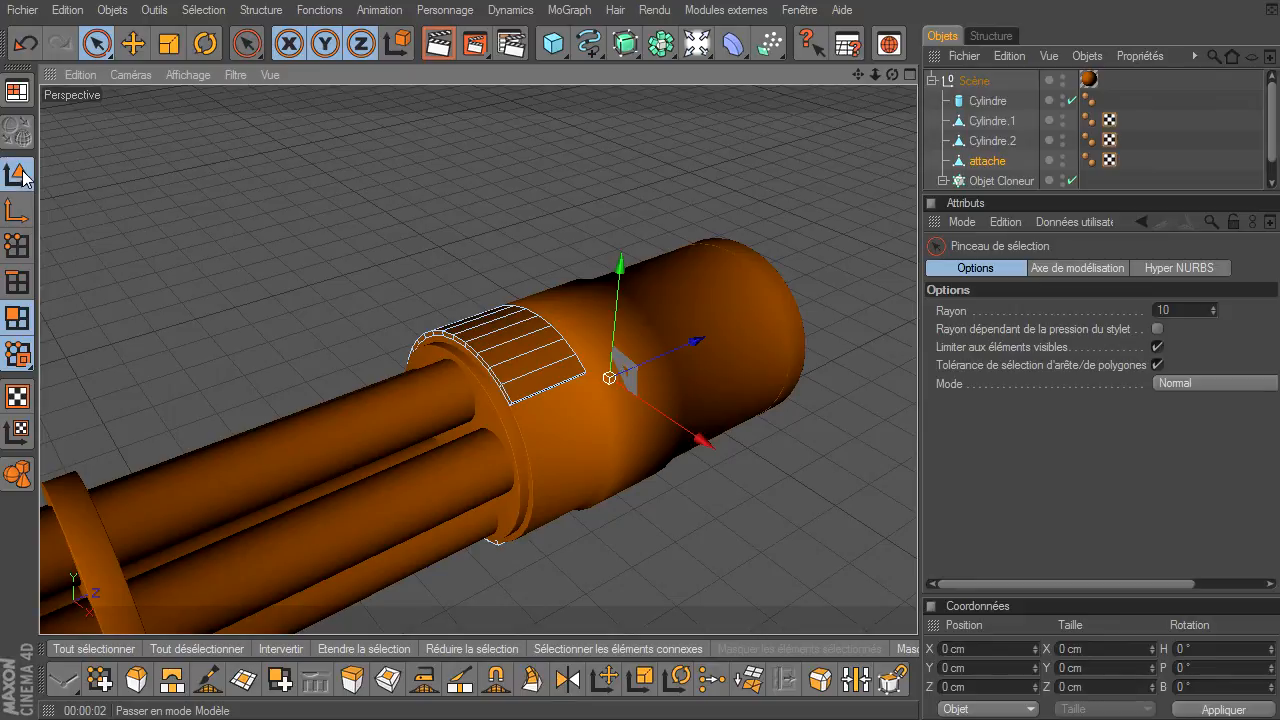
{"action": "left_click", "coordinate": [978, 161]}
{"action": "key", "text": "t"}
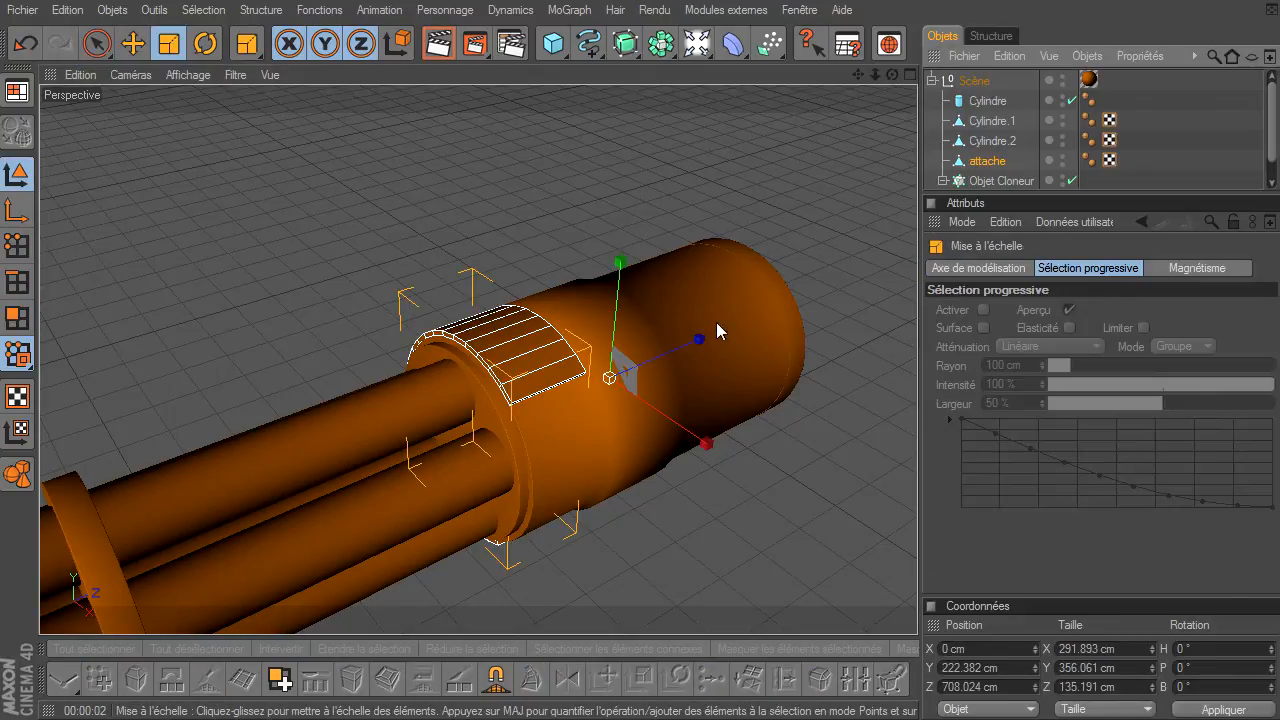
{"action": "left_click_drag", "start_coordinate": [700, 347], "coordinate": [898, 496]}
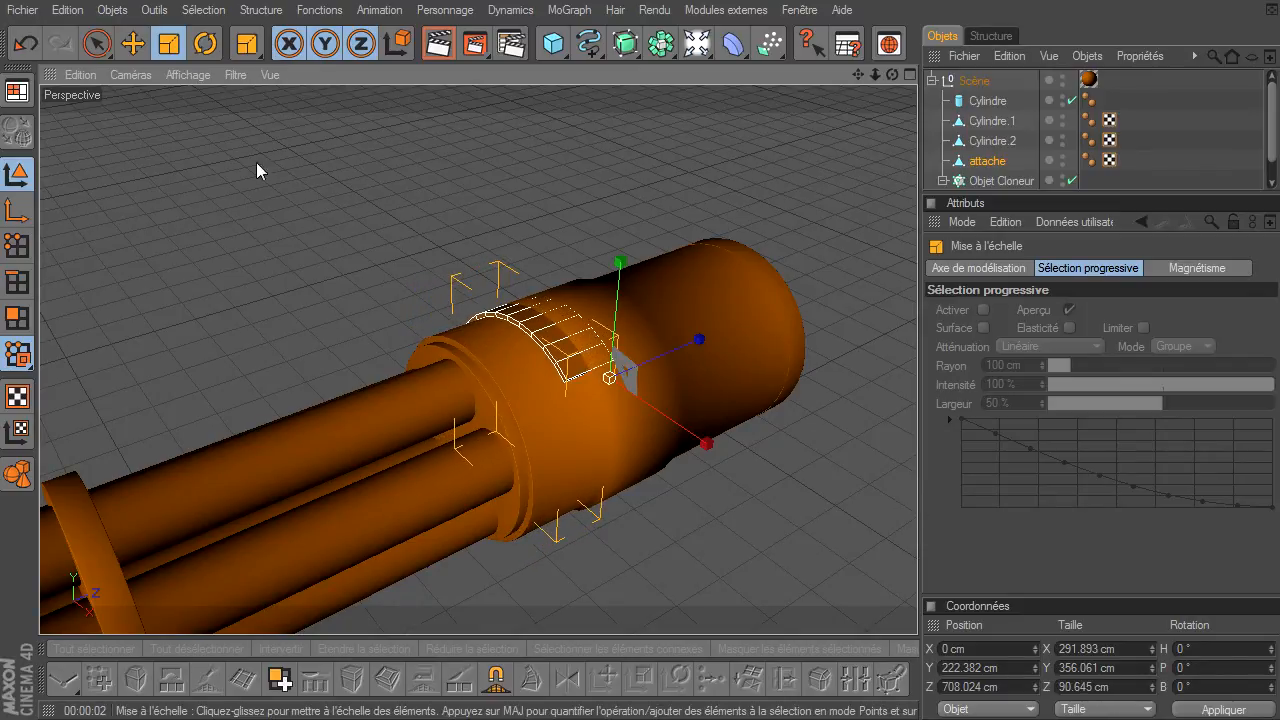
Step: Move the attache object along the Z axis to about 627 cm, near the barrel end of the rear cylinder
{"action": "left_click", "coordinate": [132, 43]}
{"action": "left_click_drag", "start_coordinate": [691, 342], "coordinate": [917, 495]}
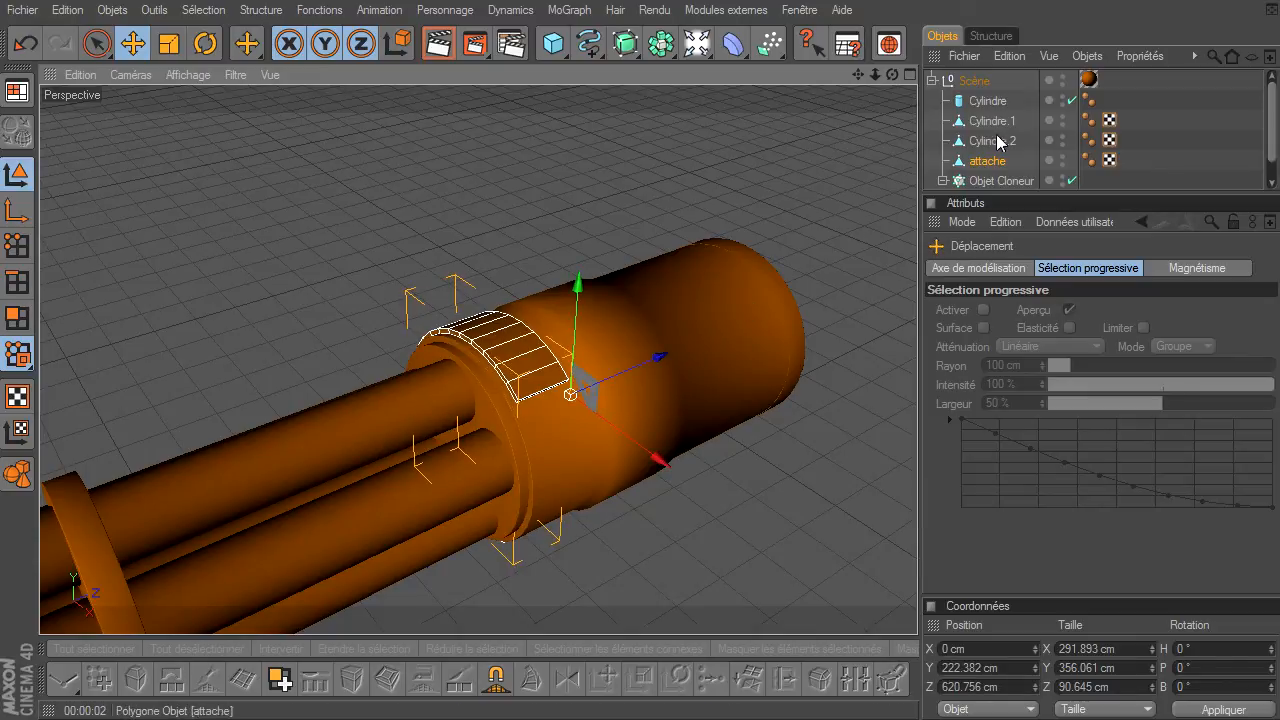
{"action": "left_click_drag", "start_coordinate": [892, 78], "coordinate": [917, 495]}
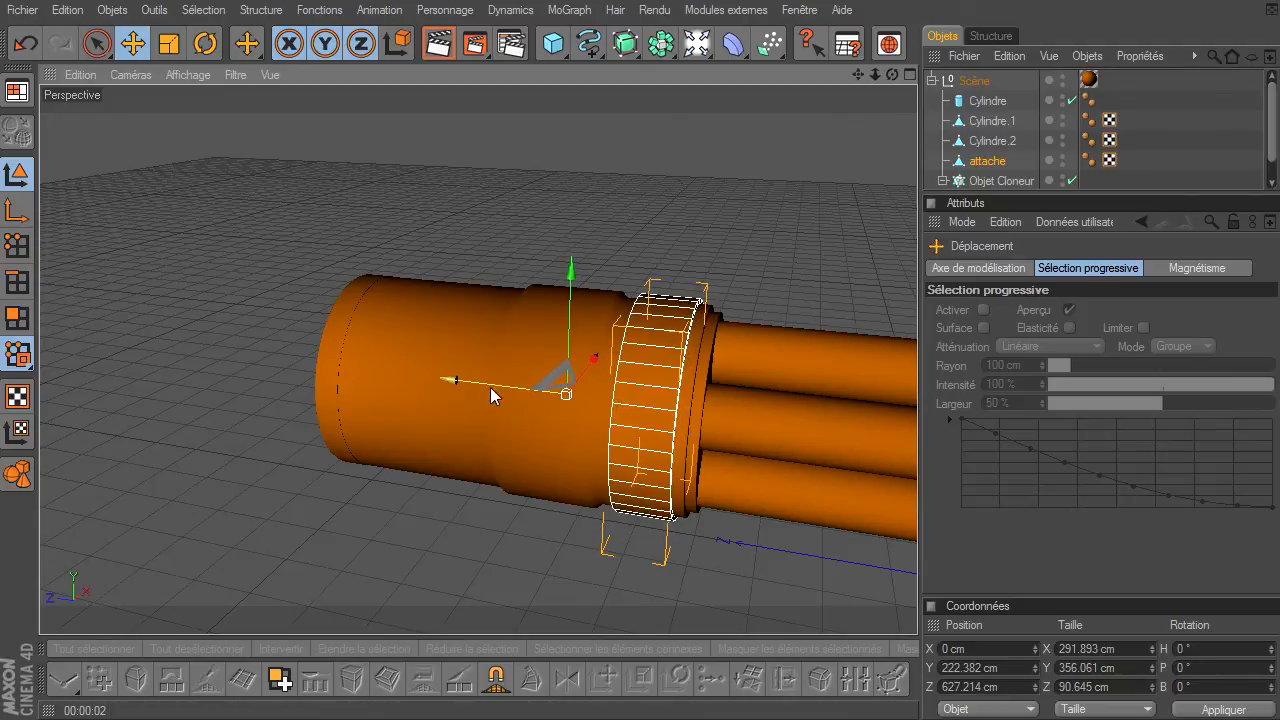
{"action": "left_click_drag", "start_coordinate": [891, 74], "coordinate": [917, 495]}
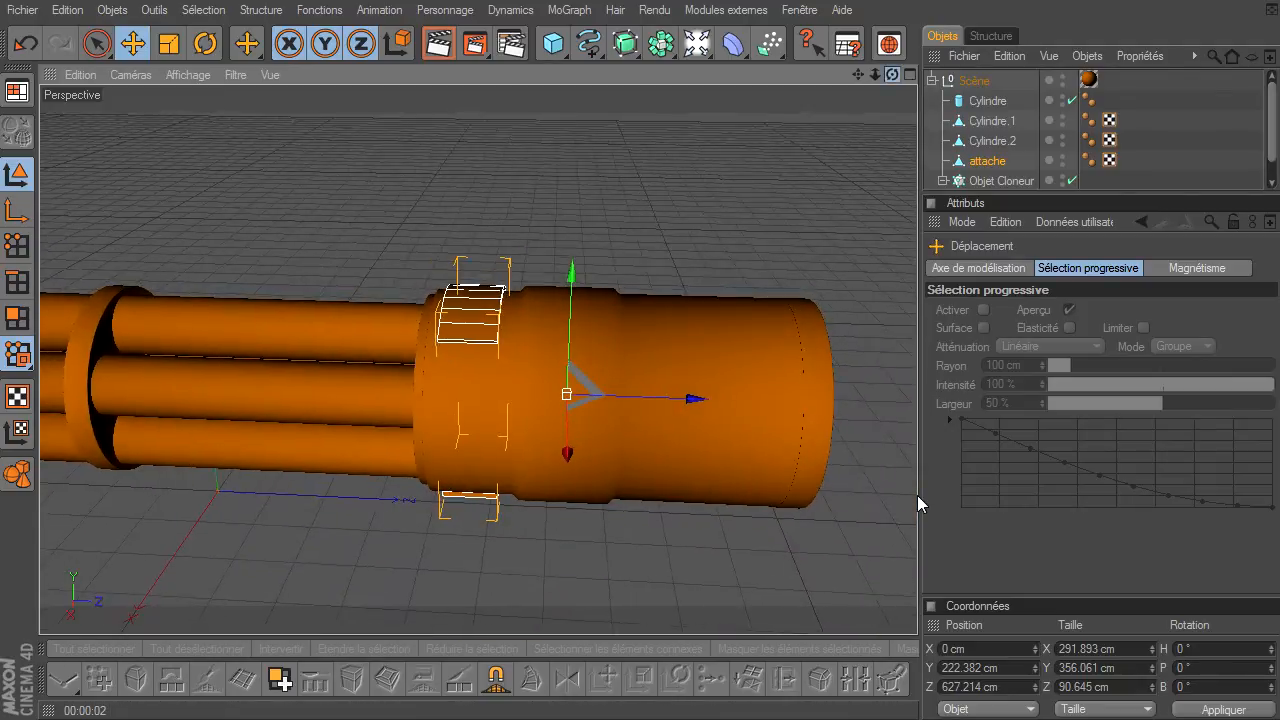
Step: Create an instance of the attache object and move it along Z to about 1057 cm, near the gun's rear end
{"action": "left_click", "coordinate": [658, 47]}
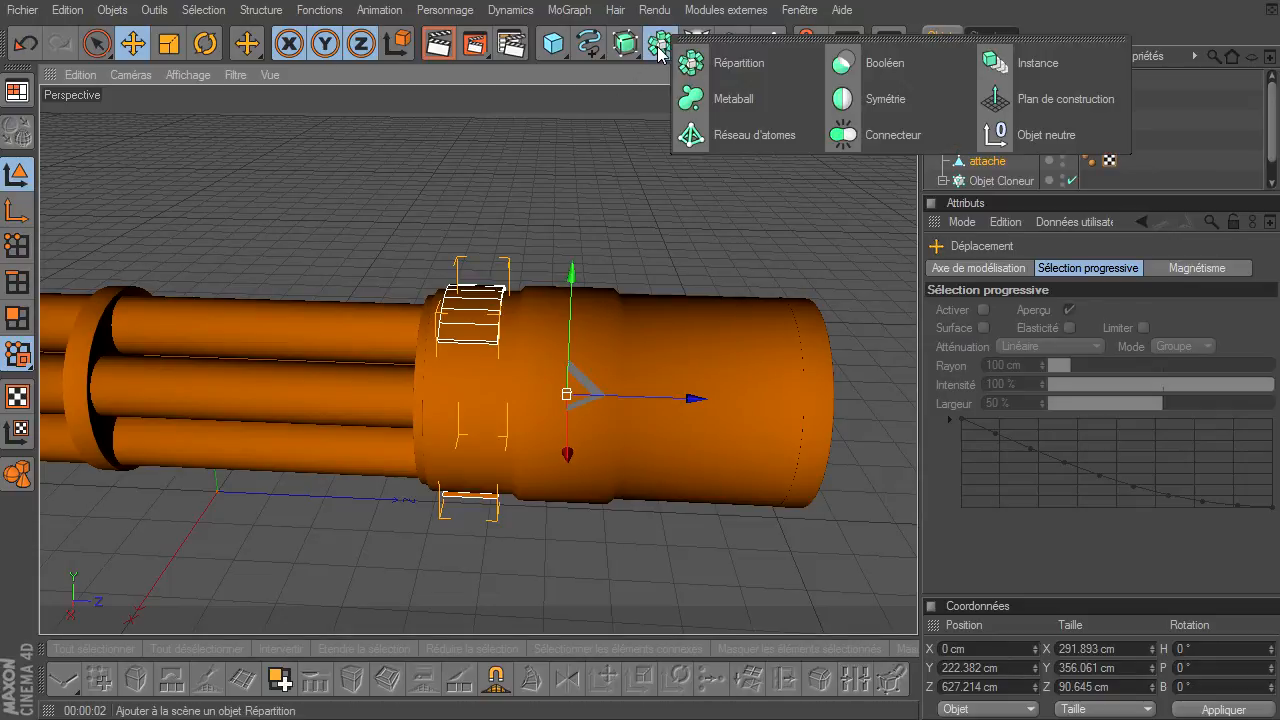
{"action": "left_click", "coordinate": [1056, 69]}
{"action": "left_click_drag", "start_coordinate": [637, 399], "coordinate": [914, 493]}
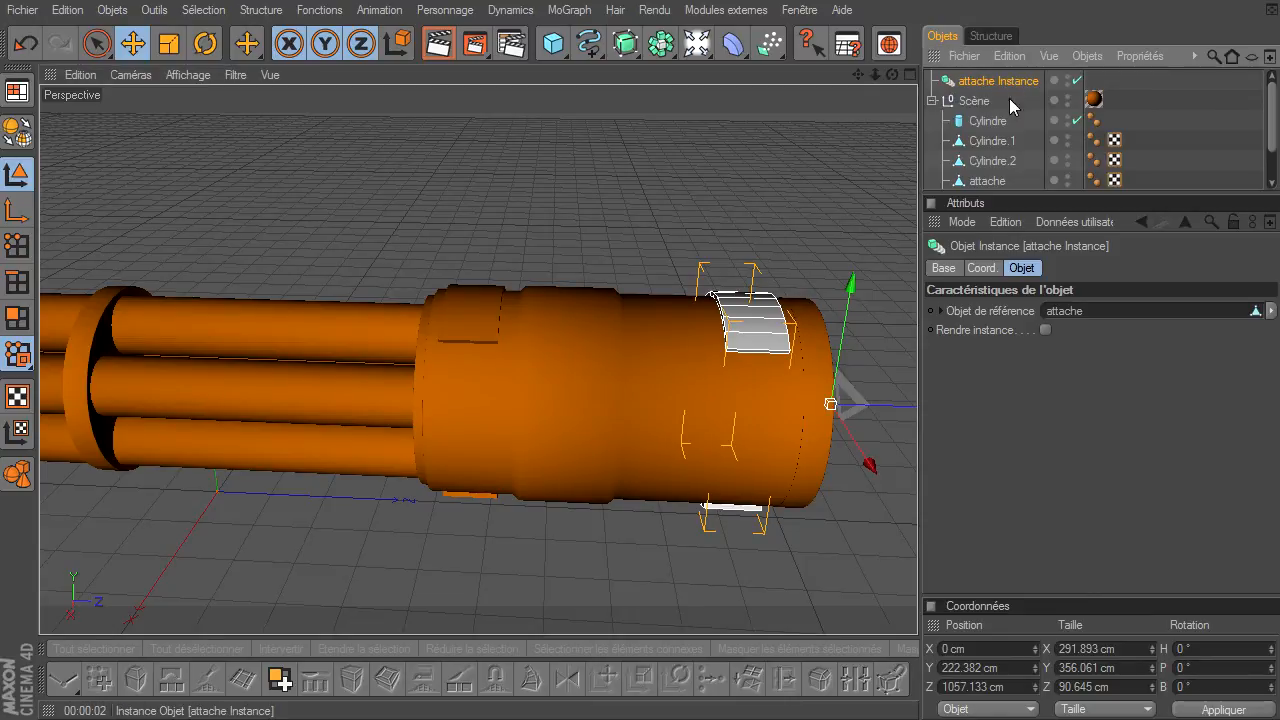
Step: Place the attache instance in the Scène hierarchy between attache and the cloner object, and deselect everything
{"action": "scroll", "coordinate": [1001, 178], "scroll_direction": "down", "scroll_amount": 2}
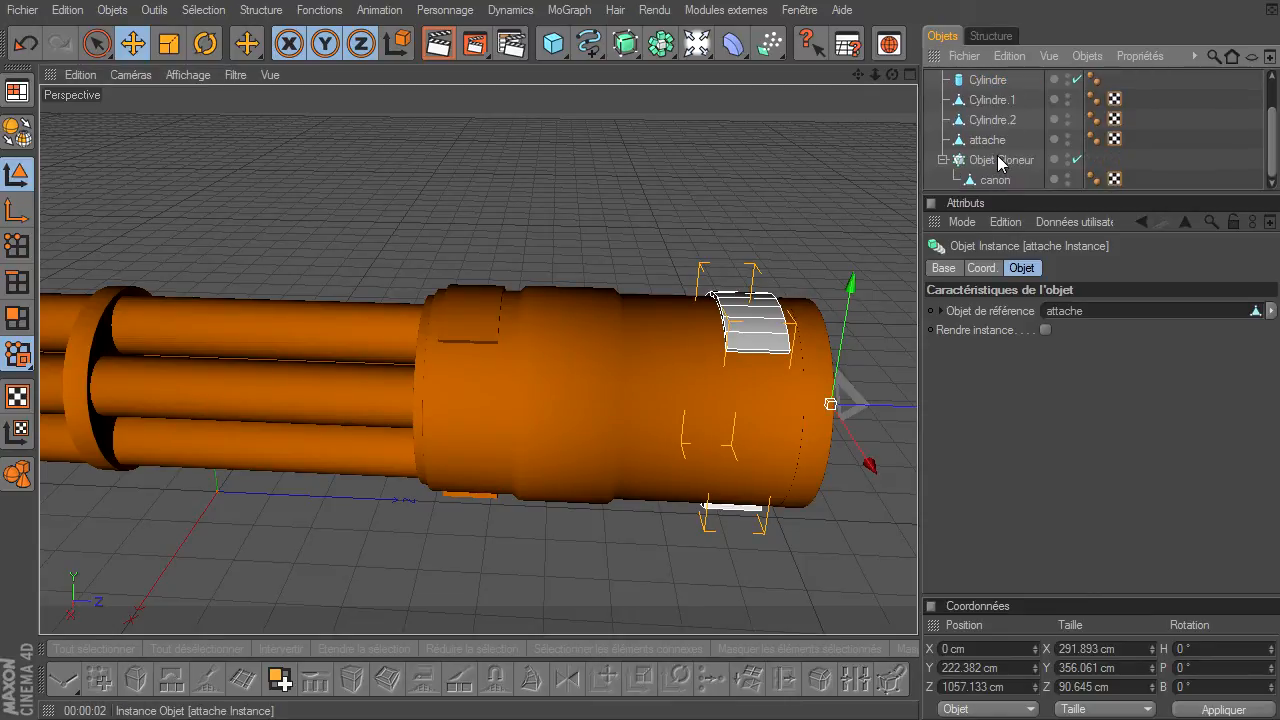
{"action": "left_click_drag", "start_coordinate": [1001, 160], "coordinate": [997, 151]}
{"action": "left_click", "coordinate": [736, 206]}
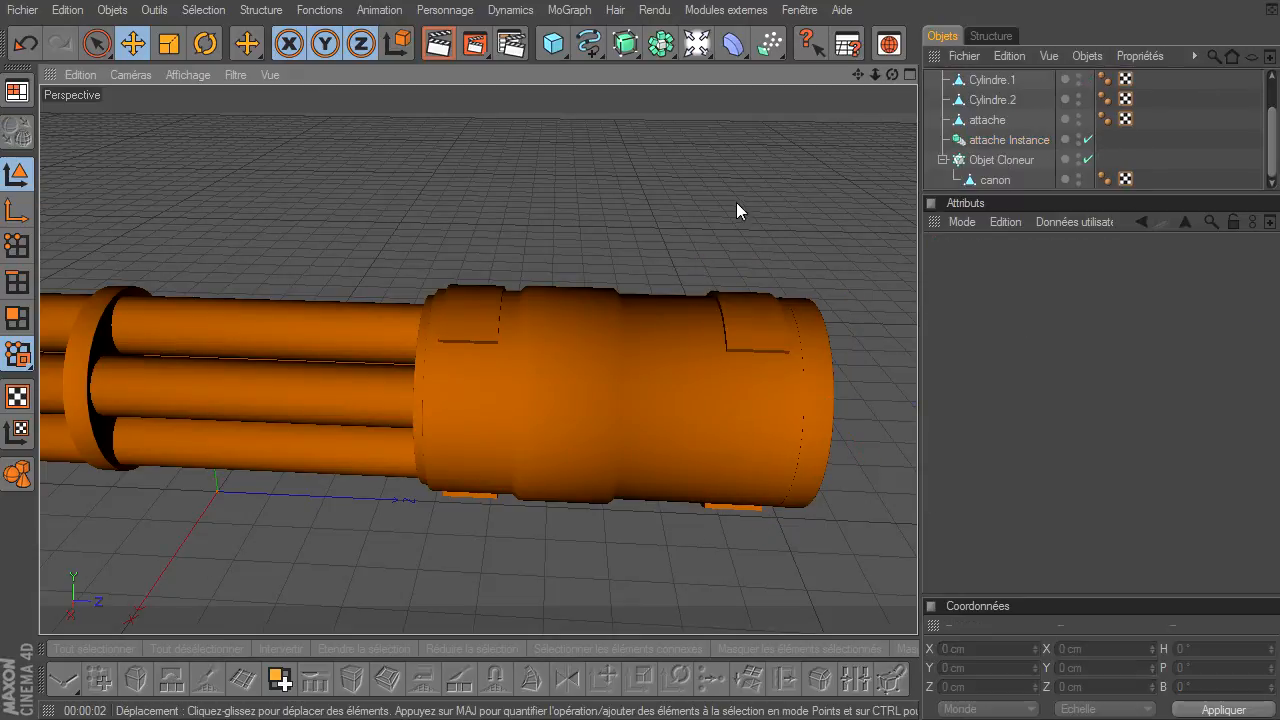
Step: Select three adjacent polygons on the side of the original attache object in polygon mode with the selection brush
{"action": "left_click_drag", "start_coordinate": [893, 75], "coordinate": [917, 495]}
{"action": "left_click_drag", "start_coordinate": [860, 74], "coordinate": [918, 495]}
{"action": "left_click", "coordinate": [988, 120]}
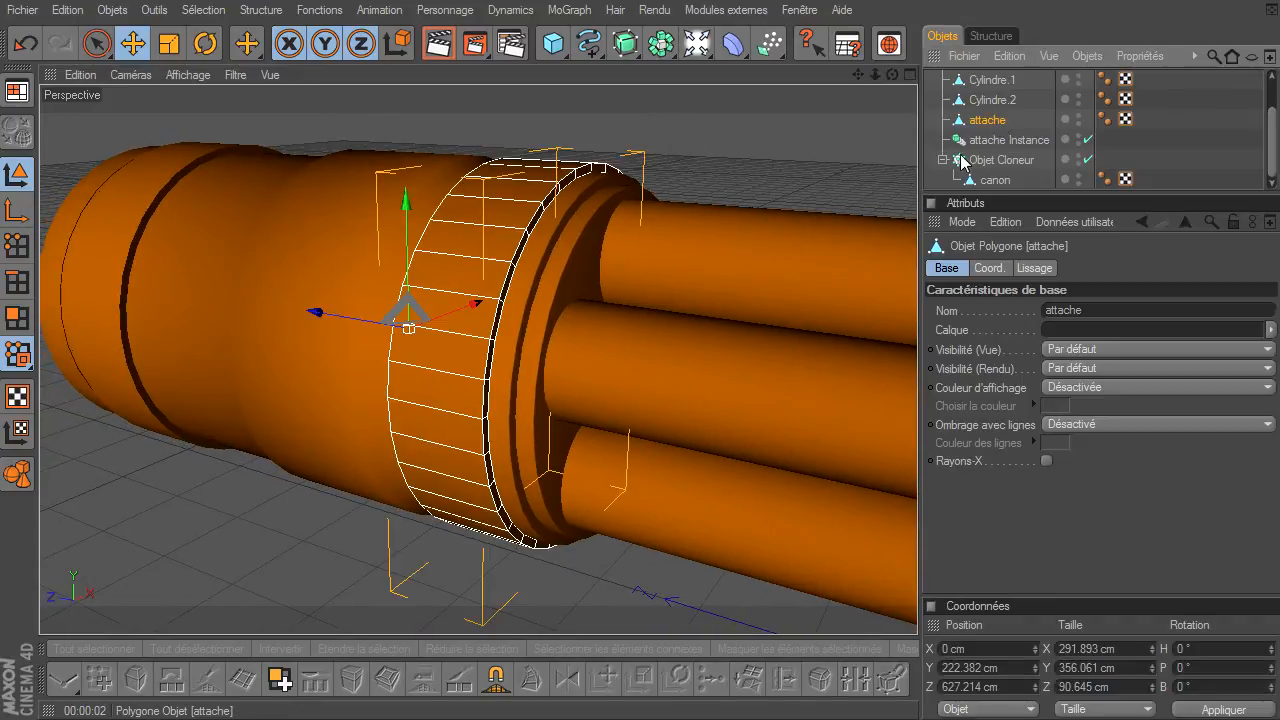
{"action": "left_click", "coordinate": [17, 318]}
{"action": "left_click", "coordinate": [97, 43]}
{"action": "mouse_move", "coordinate": [441, 381]}
{"action": "left_mouse_down"}
{"action": "mouse_move", "coordinate": [443, 357]}
{"action": "mouse_move", "coordinate": [431, 428]}
{"action": "left_mouse_up"}
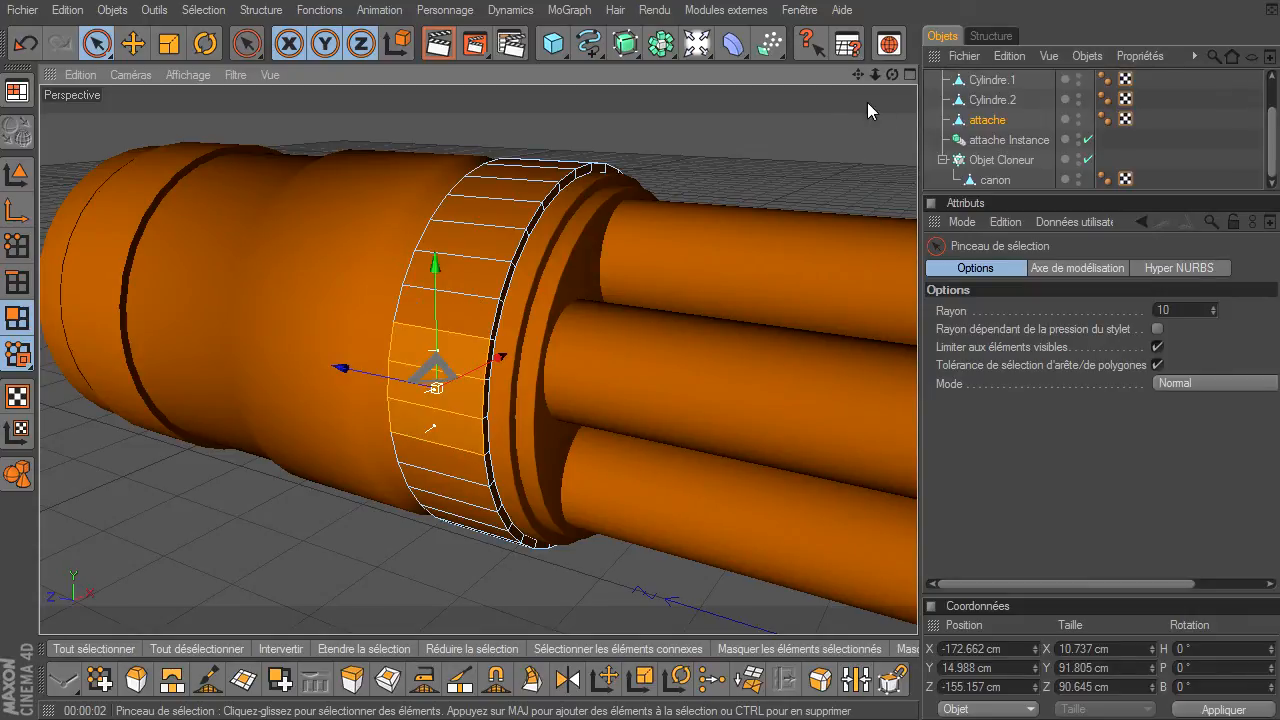
Step: Extrude the three selected attache polygons outward as one group with an offset of 37.4 cm
{"action": "left_click_drag", "start_coordinate": [895, 73], "coordinate": [917, 495]}
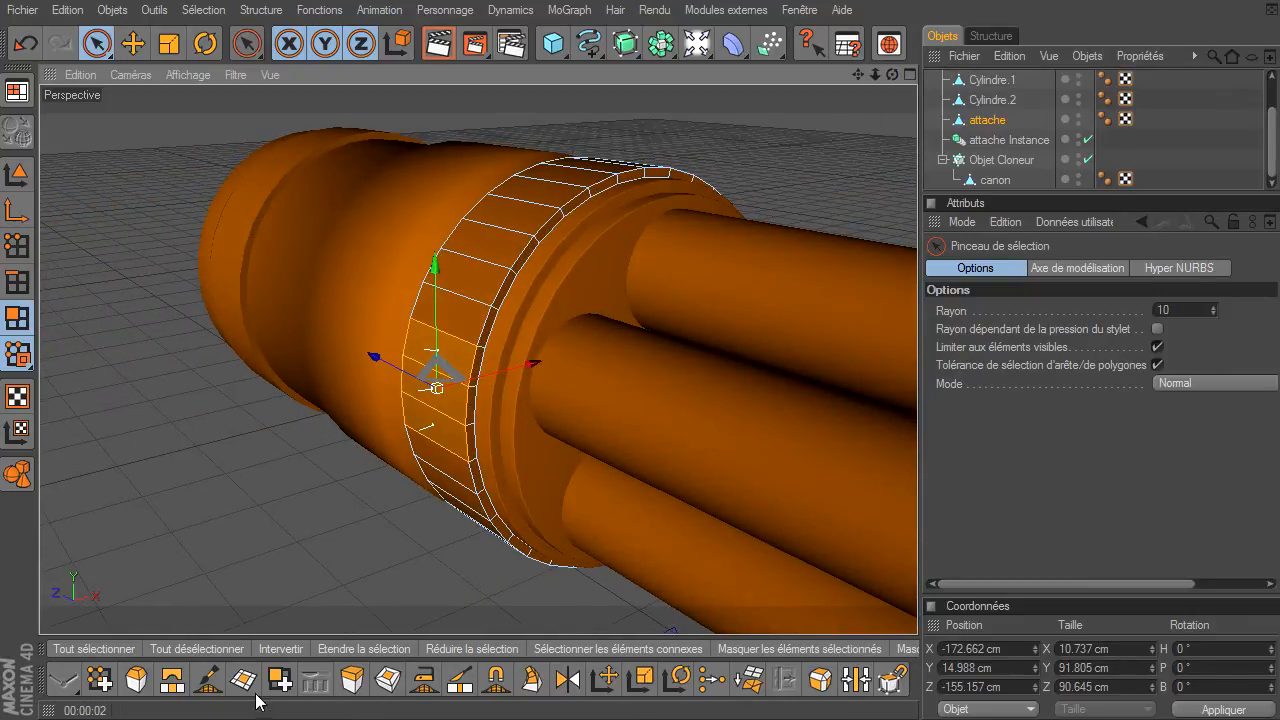
{"action": "left_click", "coordinate": [352, 679]}
{"action": "left_click_drag", "start_coordinate": [225, 572], "coordinate": [917, 495]}
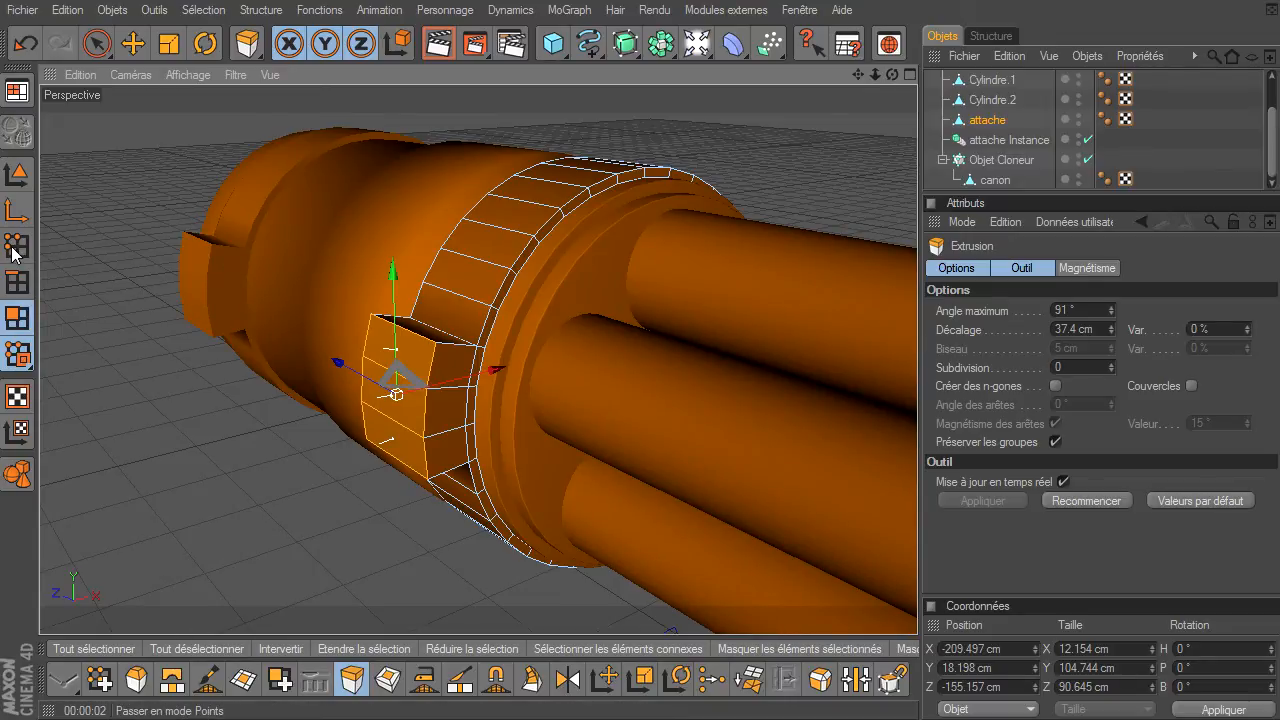
{"action": "left_click_drag", "start_coordinate": [858, 75], "coordinate": [917, 495]}
{"action": "left_click_drag", "start_coordinate": [874, 76], "coordinate": [917, 495]}
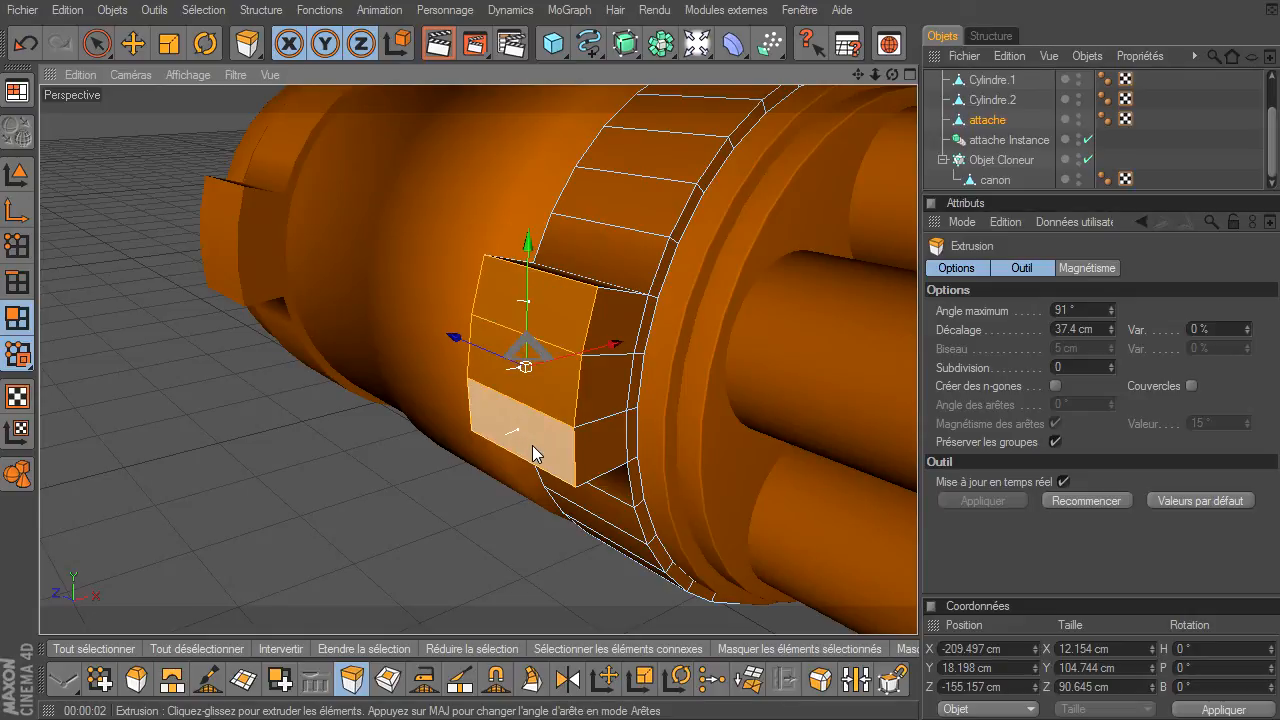
{"action": "left_click_drag", "start_coordinate": [892, 75], "coordinate": [917, 495]}
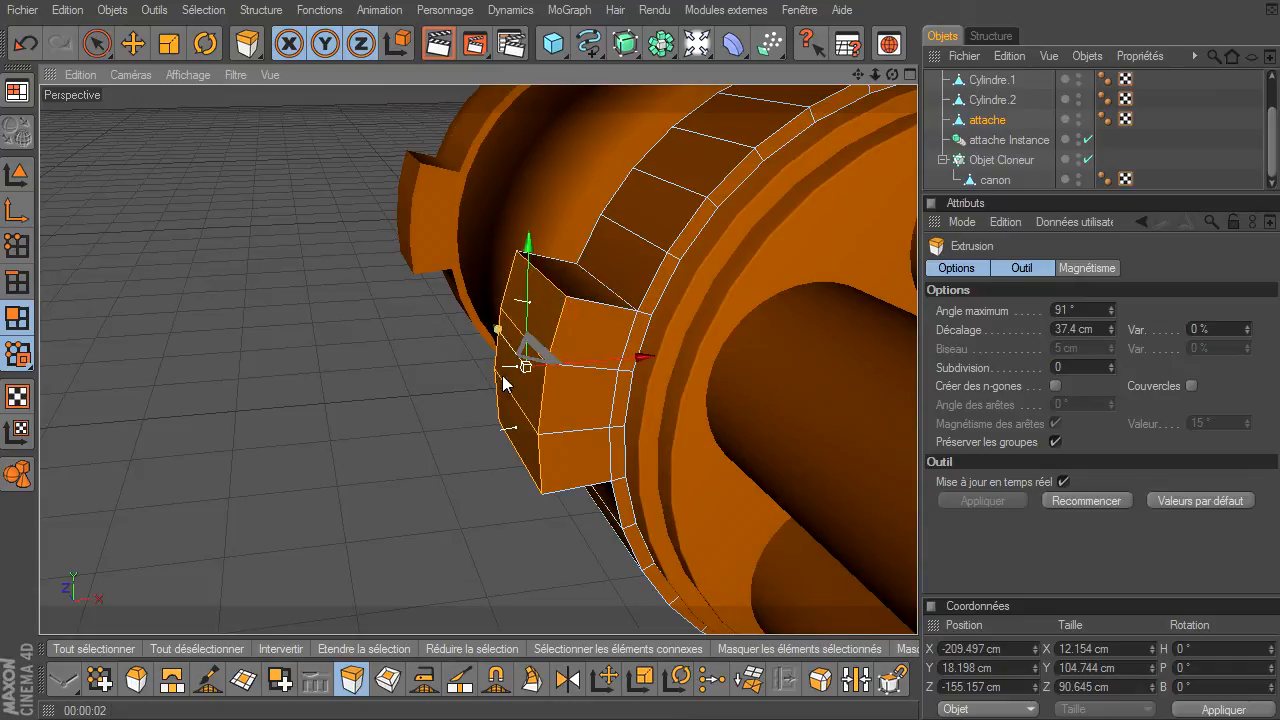
Step: Compare the point and polygon selections of the extruded attache block by switching between the two modes
{"action": "left_click", "coordinate": [96, 43]}
{"action": "left_click", "coordinate": [569, 290]}
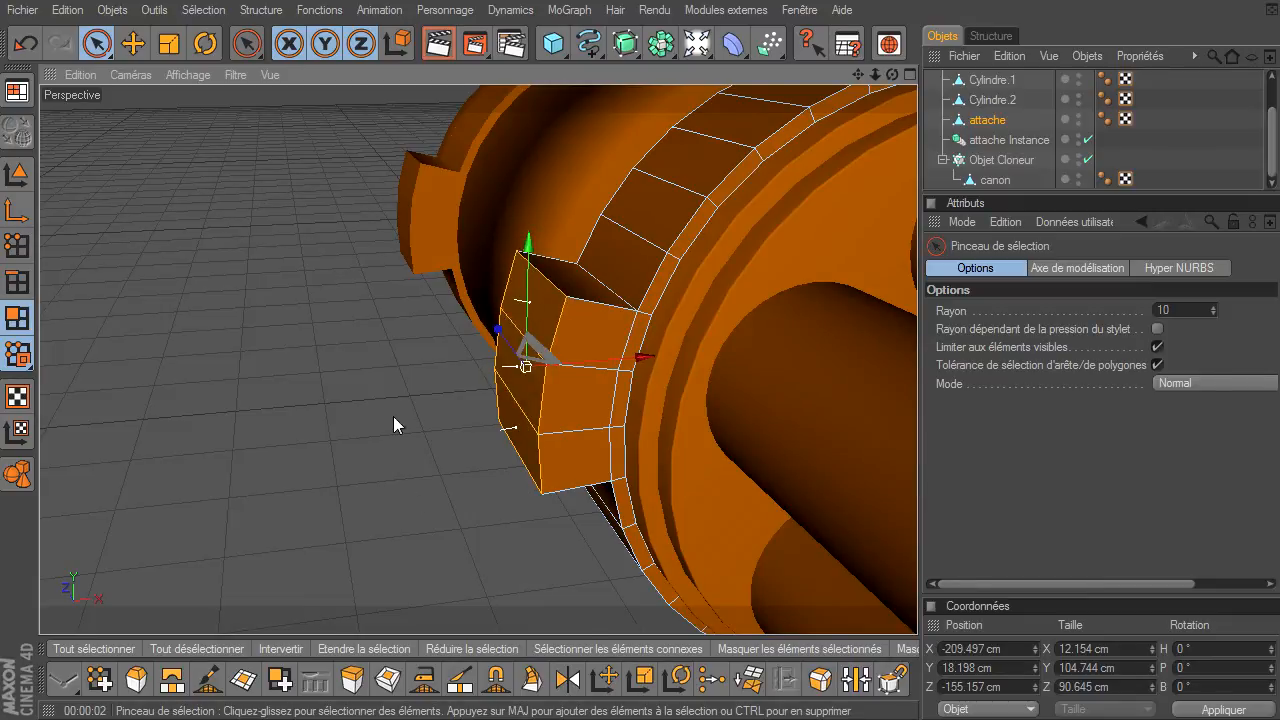
{"action": "left_click", "coordinate": [17, 256]}
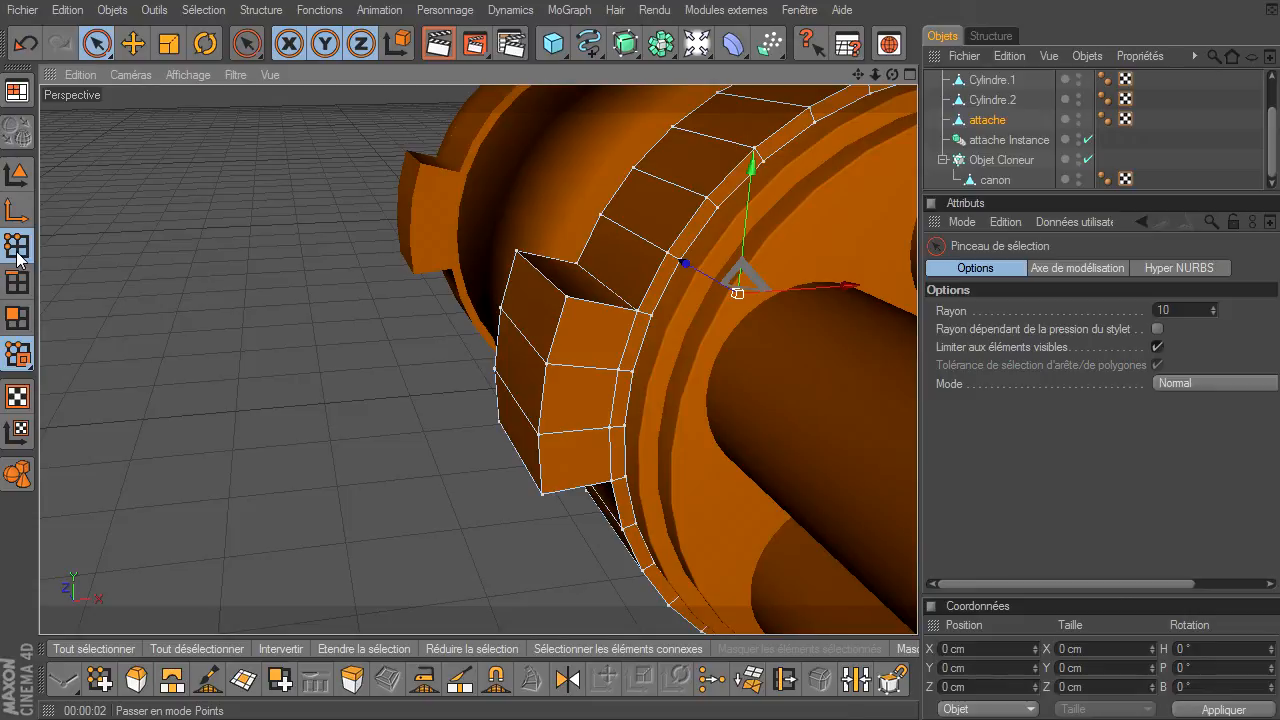
{"action": "left_click", "coordinate": [17, 318]}
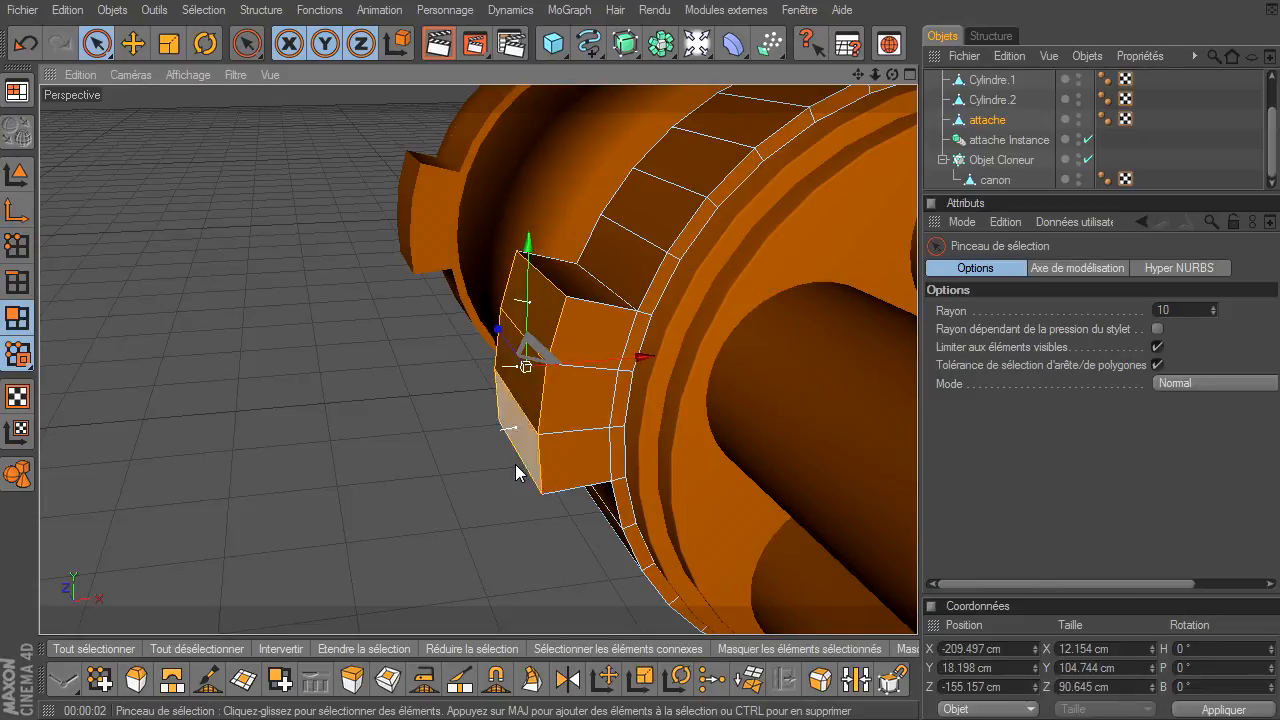
{"action": "left_click_drag", "start_coordinate": [891, 74], "coordinate": [1030, 76]}
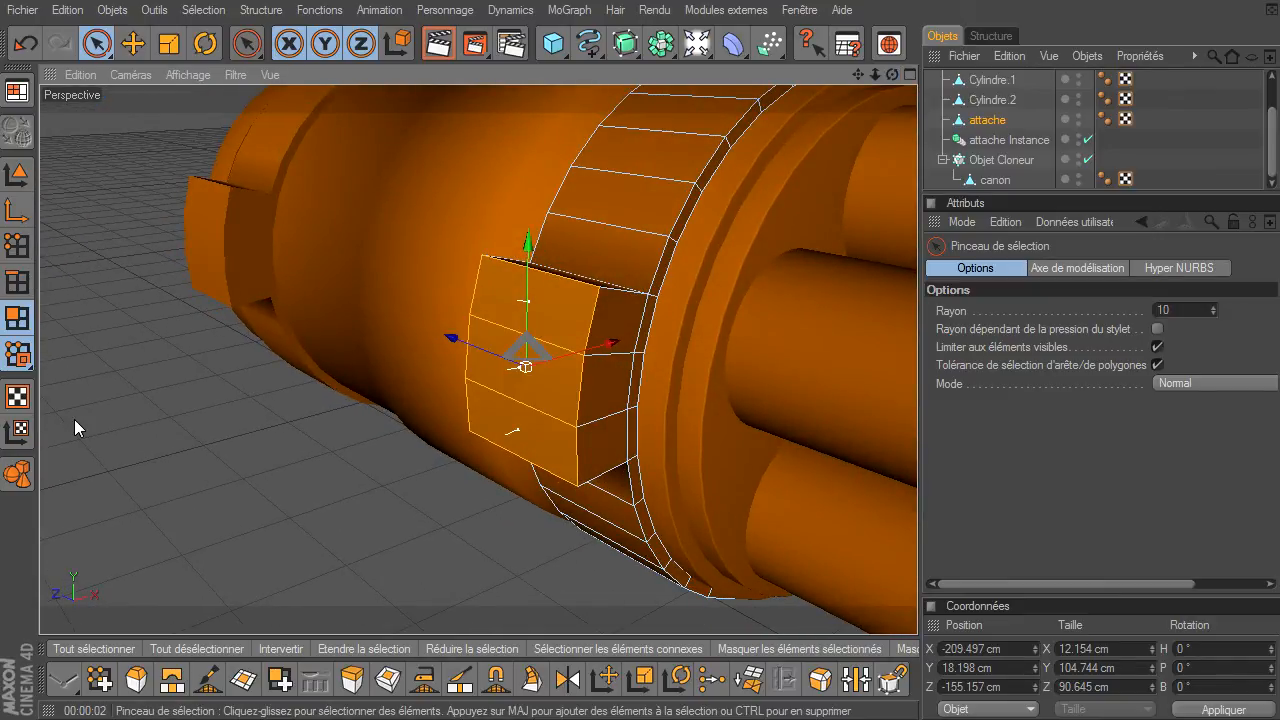
Step: Convert the extruded block's outer polygon selection to edges and to points, and undo a single-point selection
{"action": "left_click", "coordinate": [16, 246]}
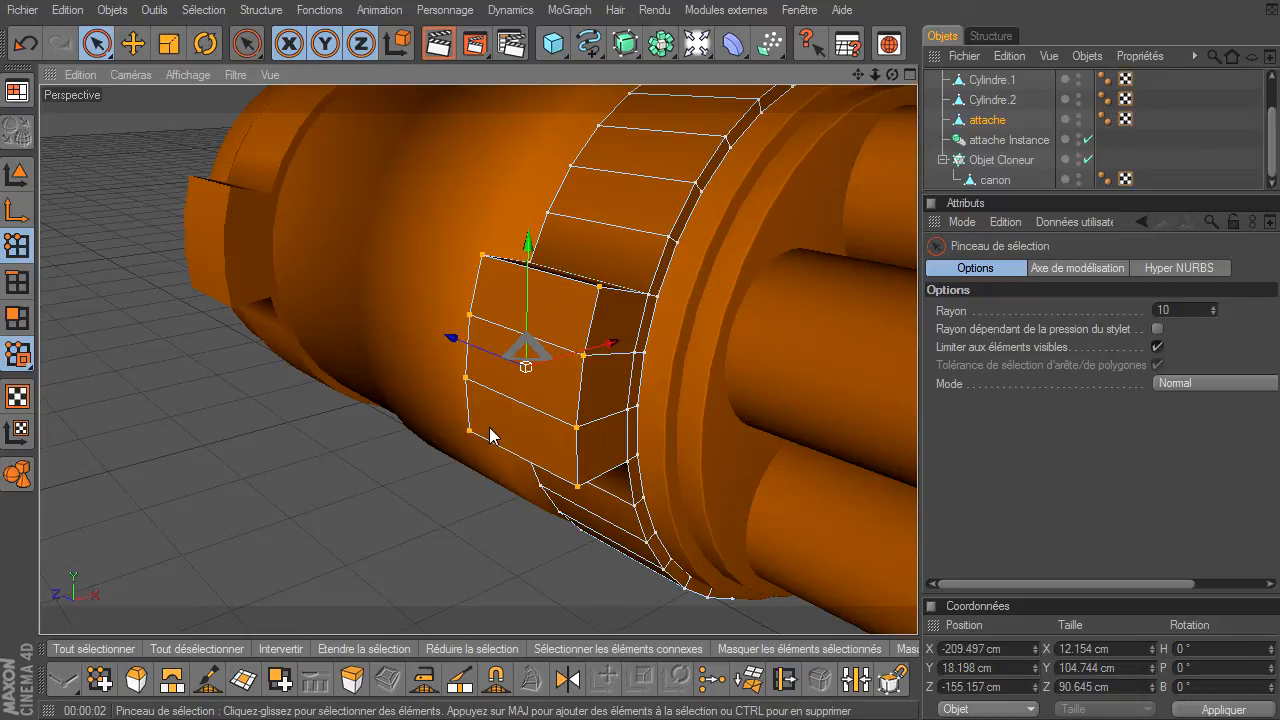
{"action": "left_click", "coordinate": [14, 326]}
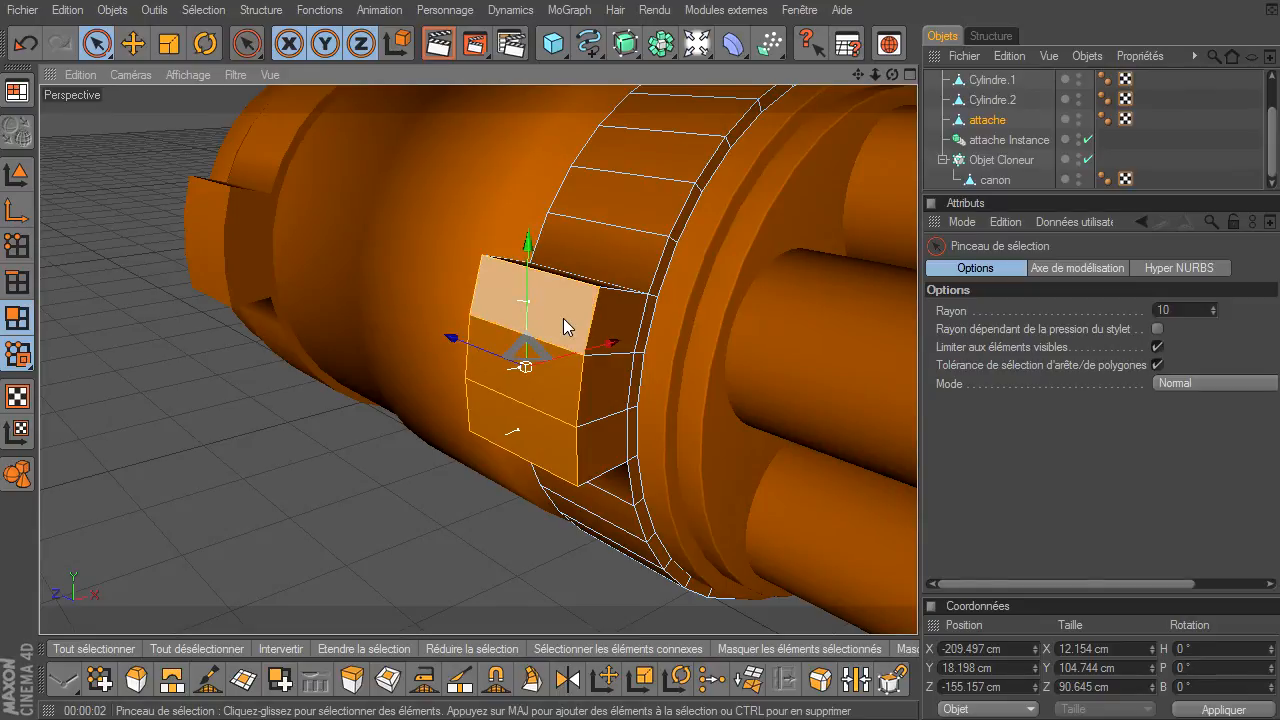
{"action": "left_click", "coordinate": [16, 288]}
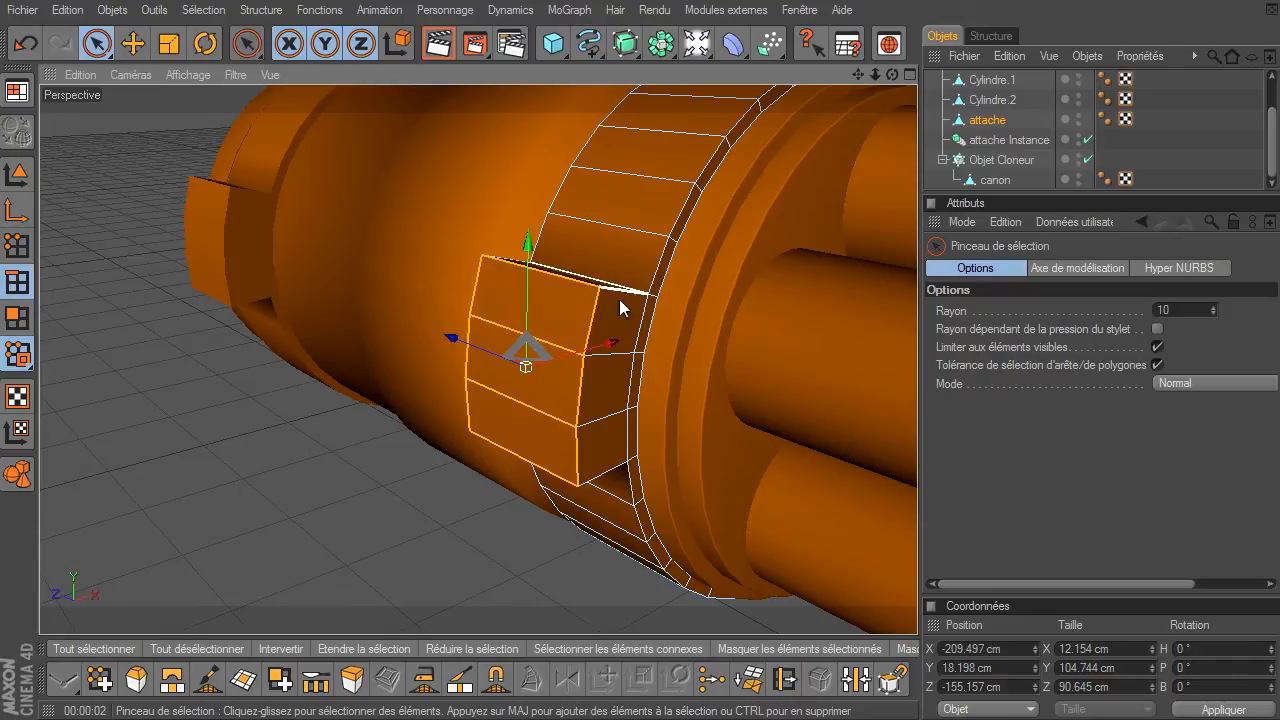
{"action": "left_click", "coordinate": [17, 246]}
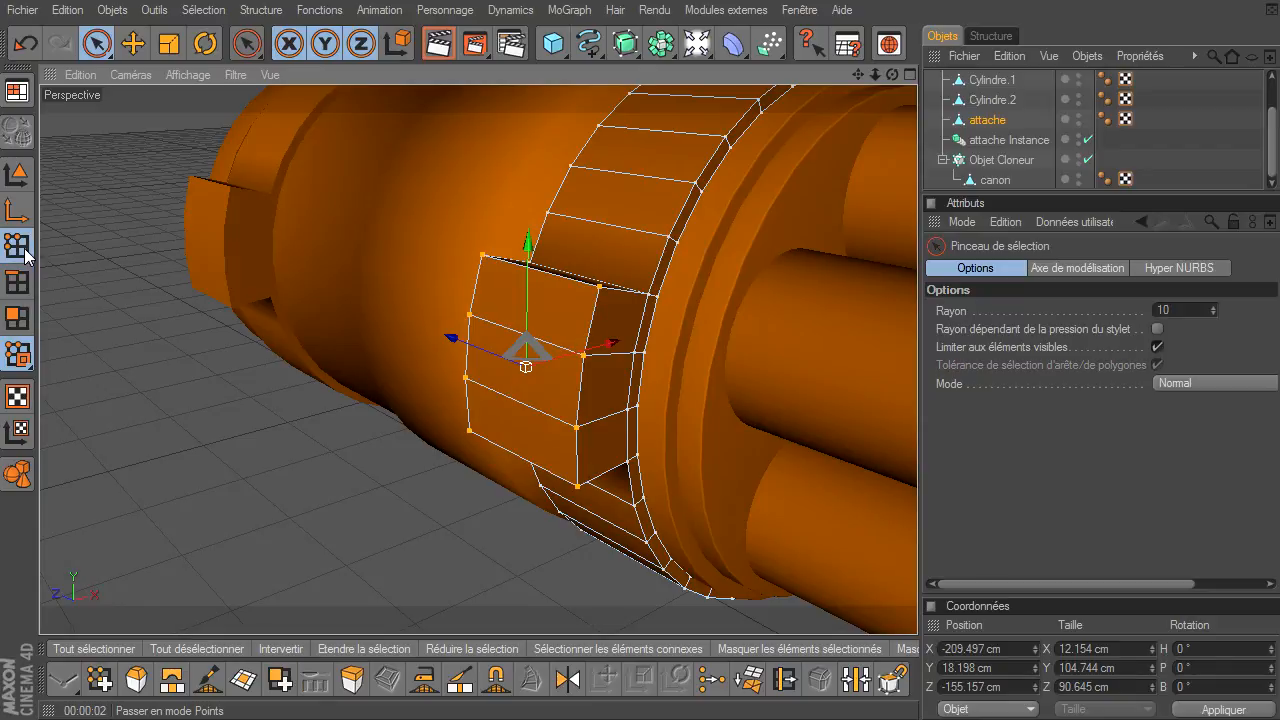
{"action": "left_click", "coordinate": [600, 290]}
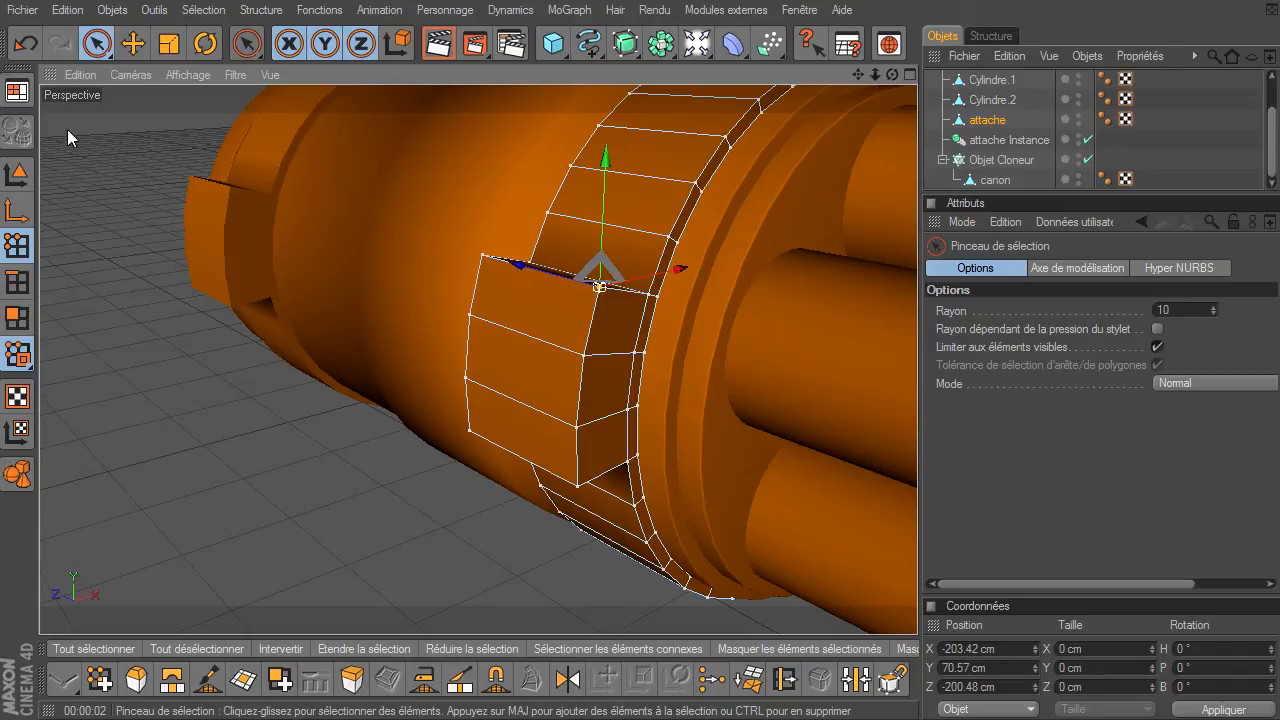
{"action": "key", "text": "ctrl+z"}
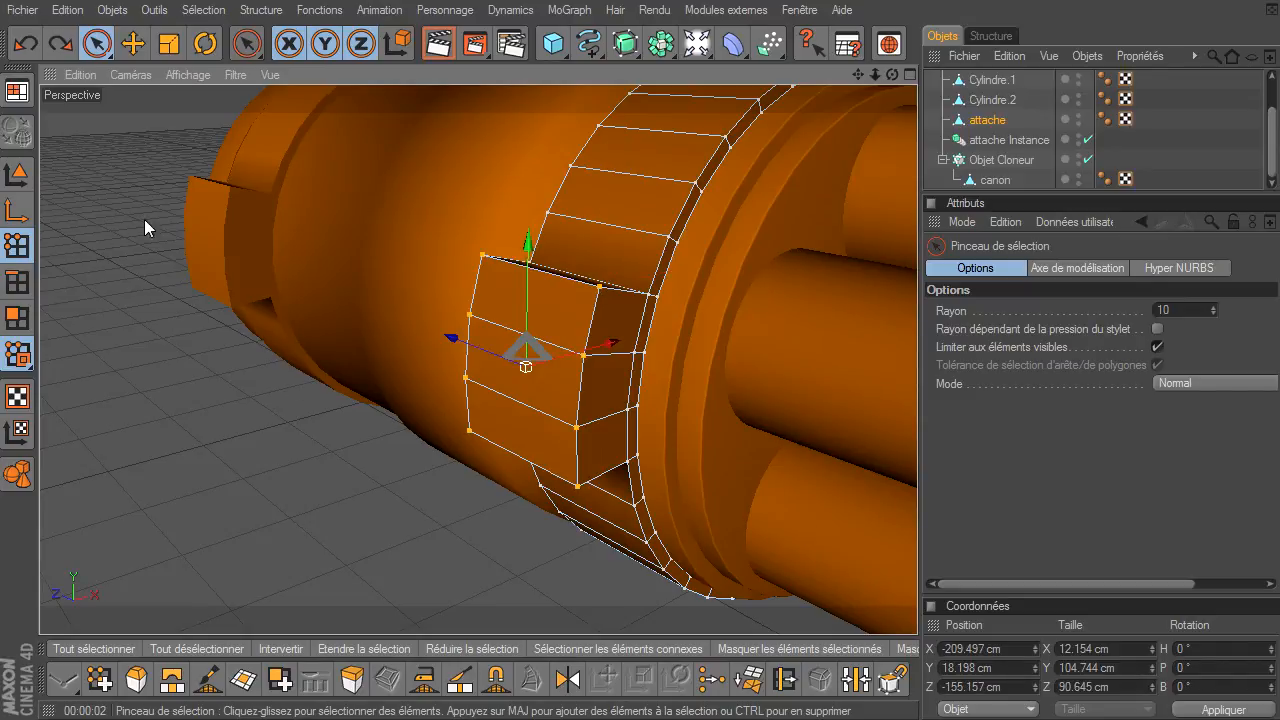
Step: Flatten the selected outer points of the attache block with Valeur commune, using a common X value of -220 cm
{"action": "left_click_drag", "start_coordinate": [891, 76], "coordinate": [876, 97]}
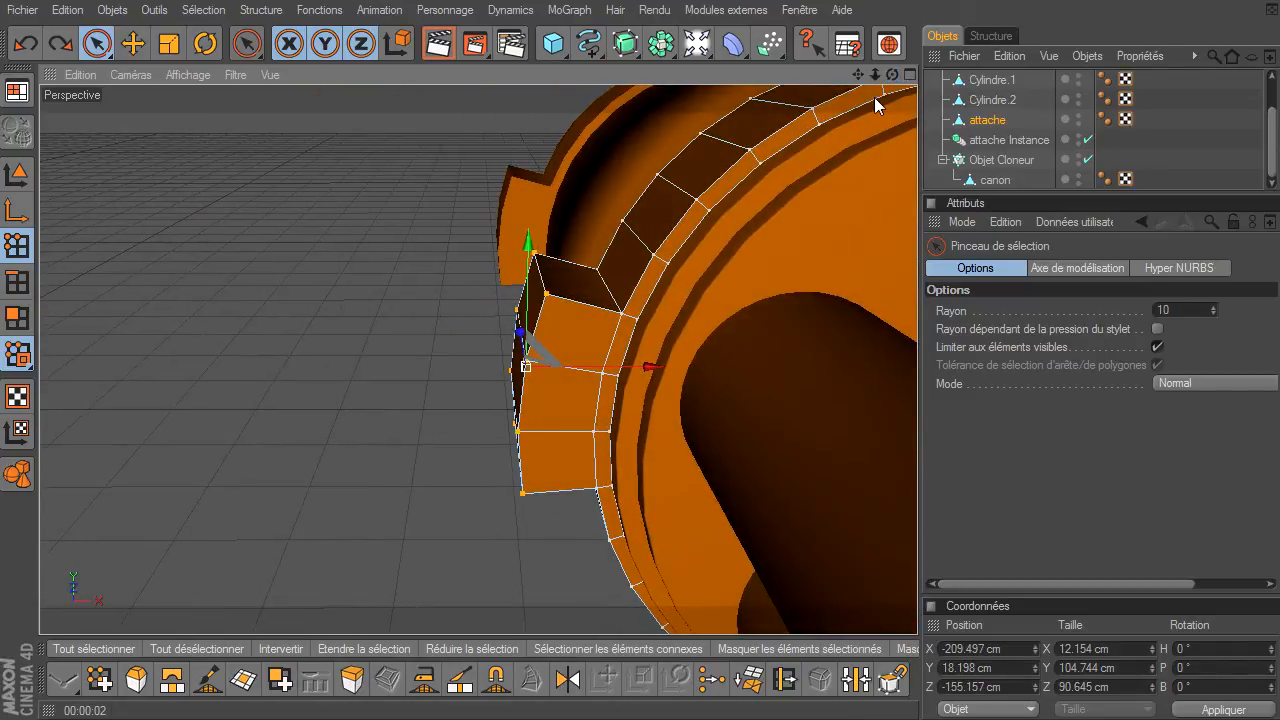
{"action": "right_click", "coordinate": [536, 260]}
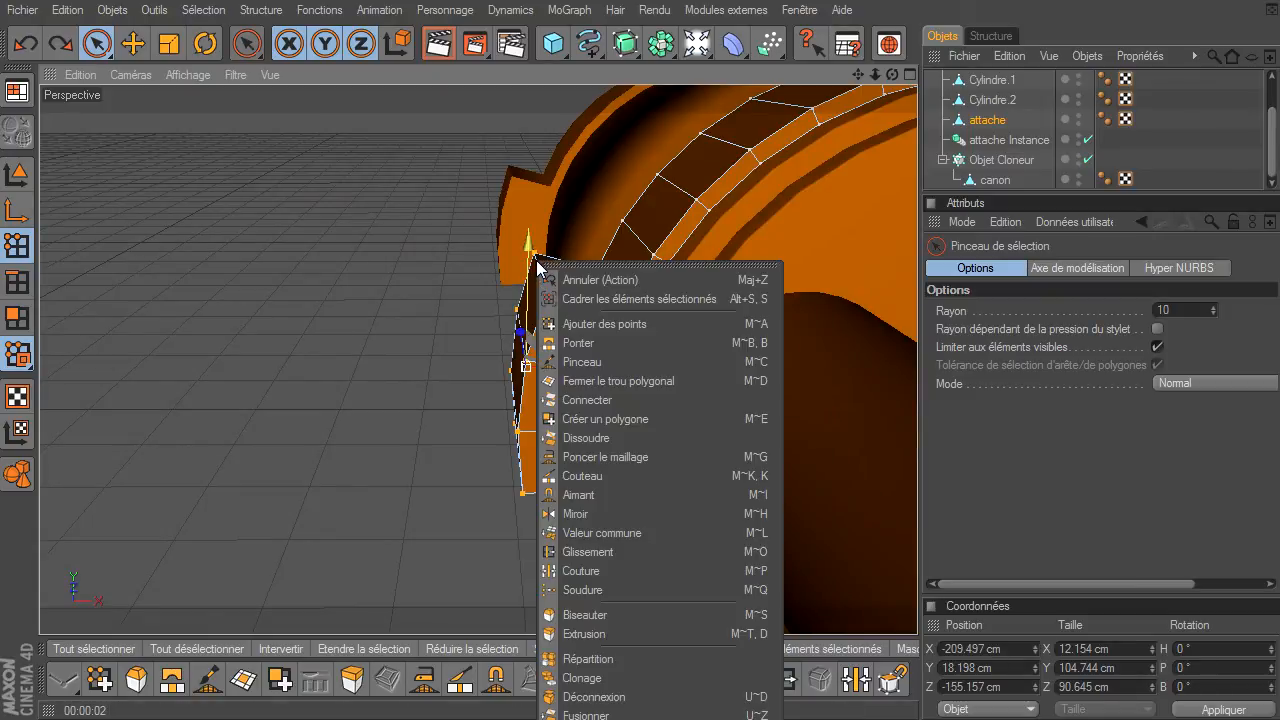
{"action": "left_click", "coordinate": [626, 531]}
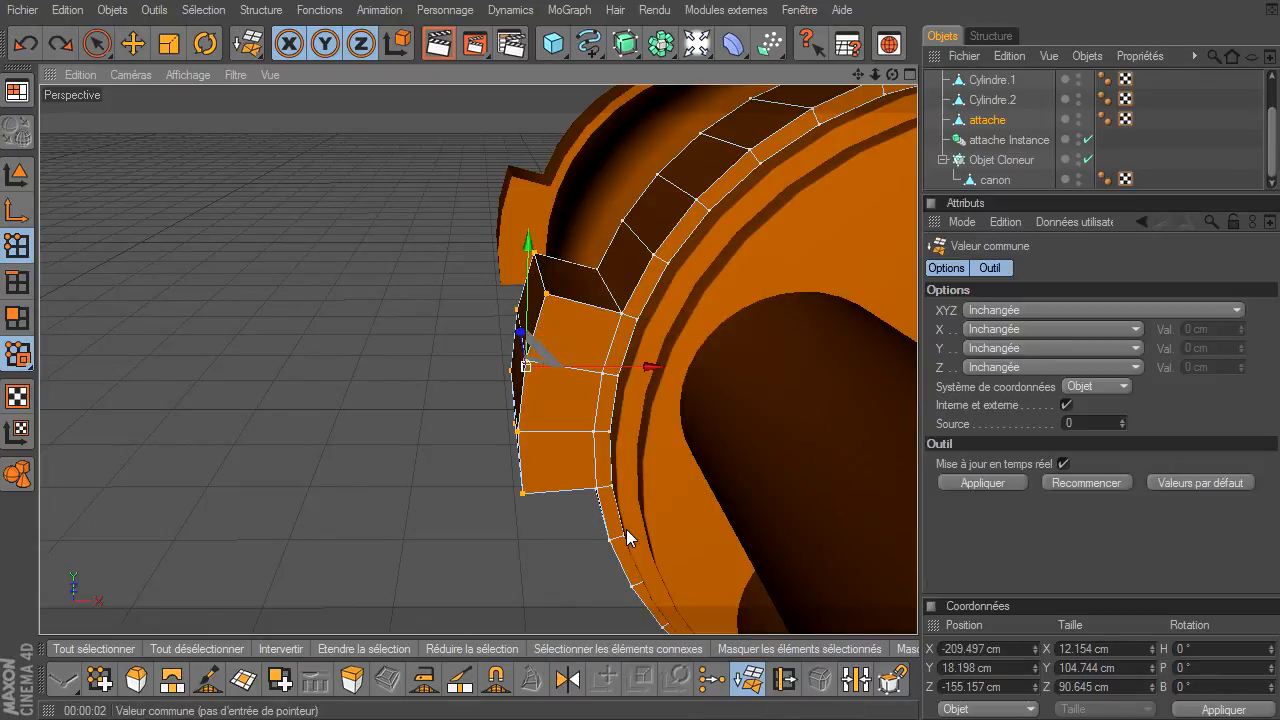
{"action": "left_click", "coordinate": [981, 330]}
{"action": "left_click", "coordinate": [989, 369]}
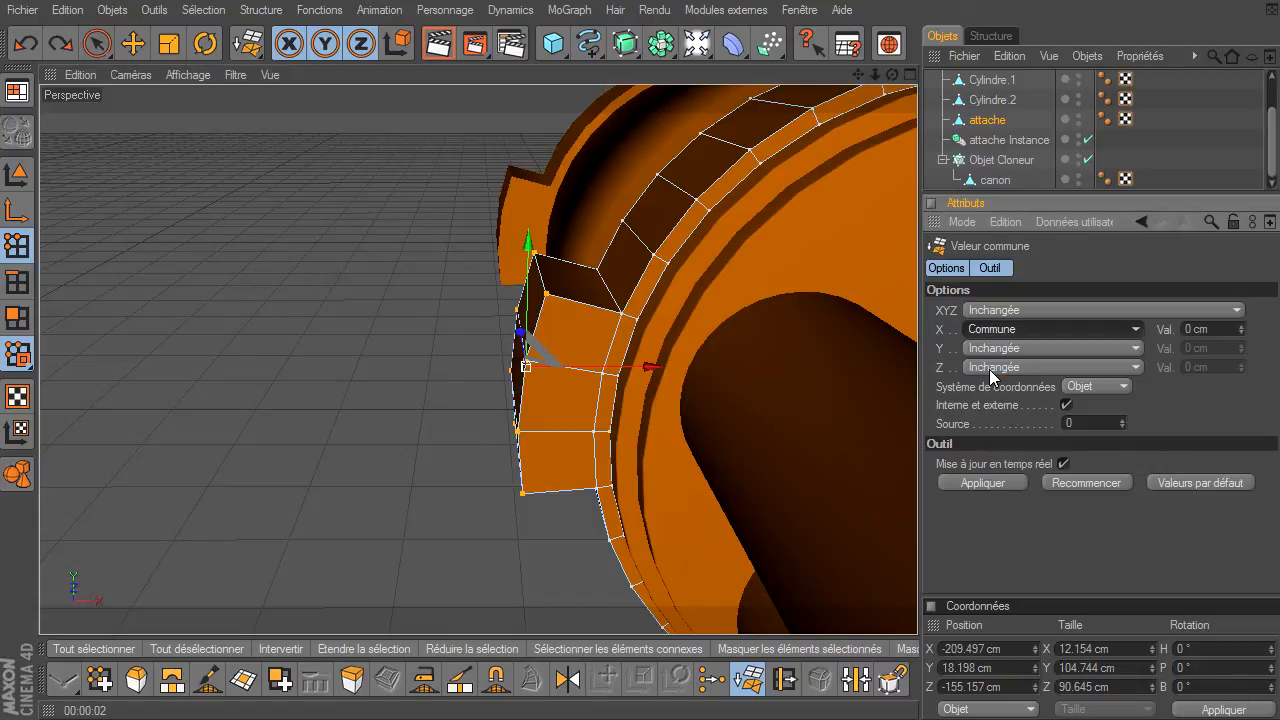
{"action": "left_click", "coordinate": [1231, 327]}
{"action": "type", "text": "-"}
{"action": "key", "text": "BackSpace"}
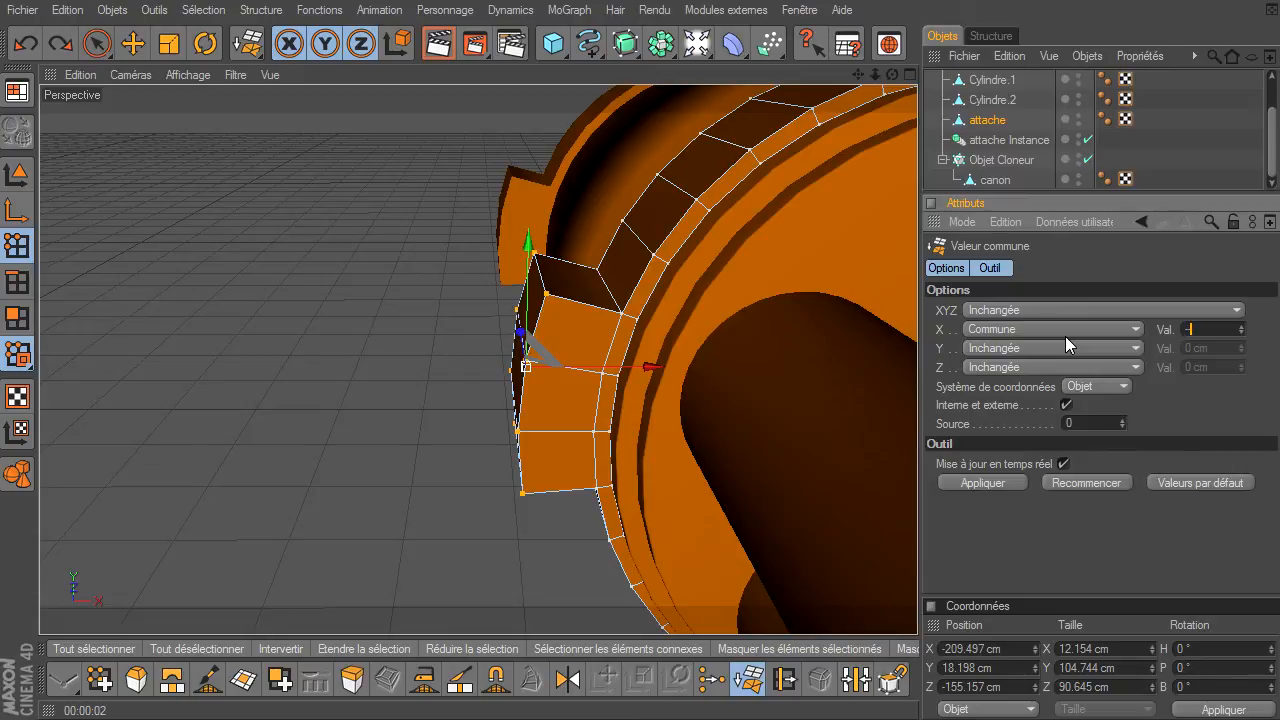
{"action": "type", "text": "-20"}
{"action": "key", "text": "BackSpace"}
{"action": "type", "text": "20"}
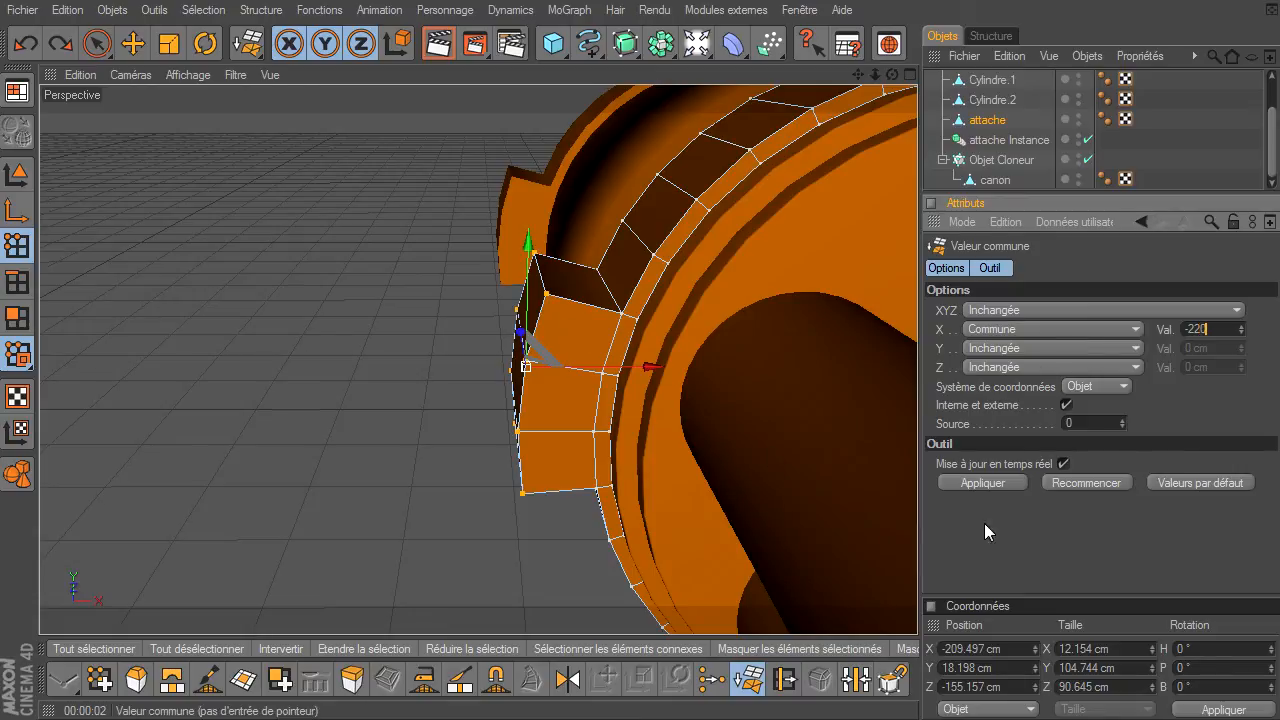
{"action": "left_click", "coordinate": [995, 481]}
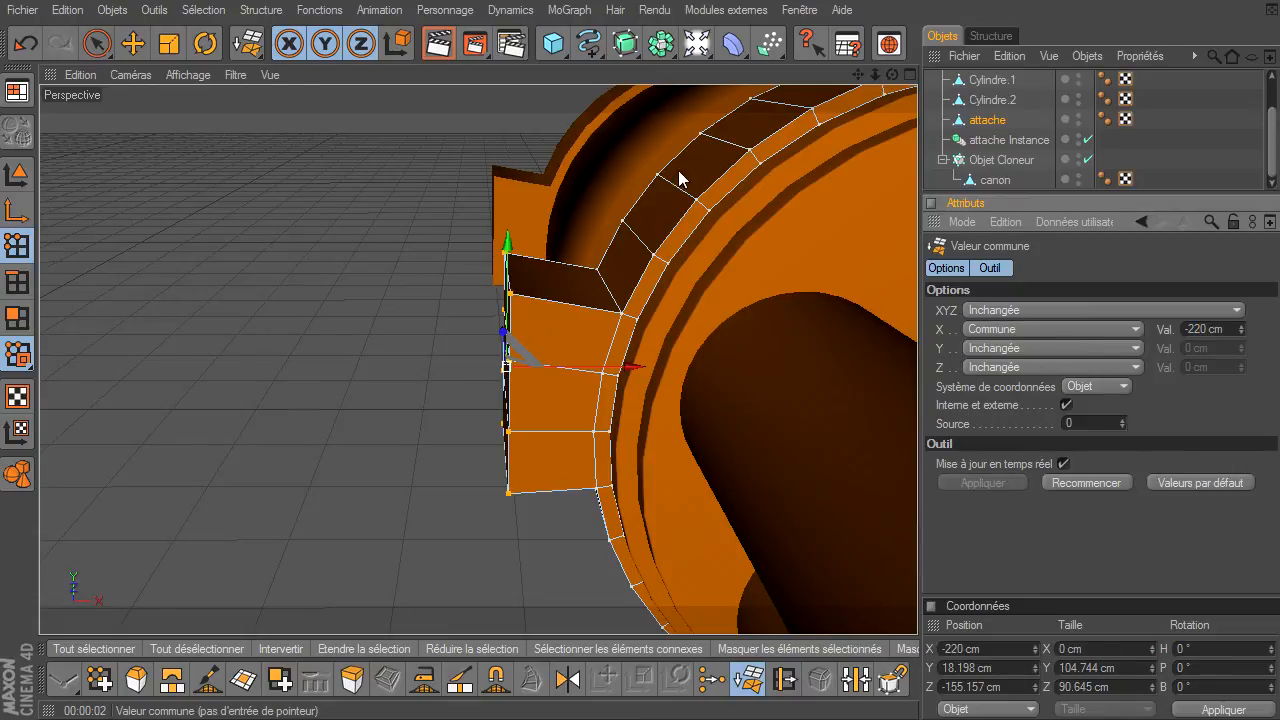
Step: Scale the flattened outer points of the attache block along Y down to a height of about 92 cm
{"action": "left_click_drag", "start_coordinate": [891, 75], "coordinate": [841, 77]}
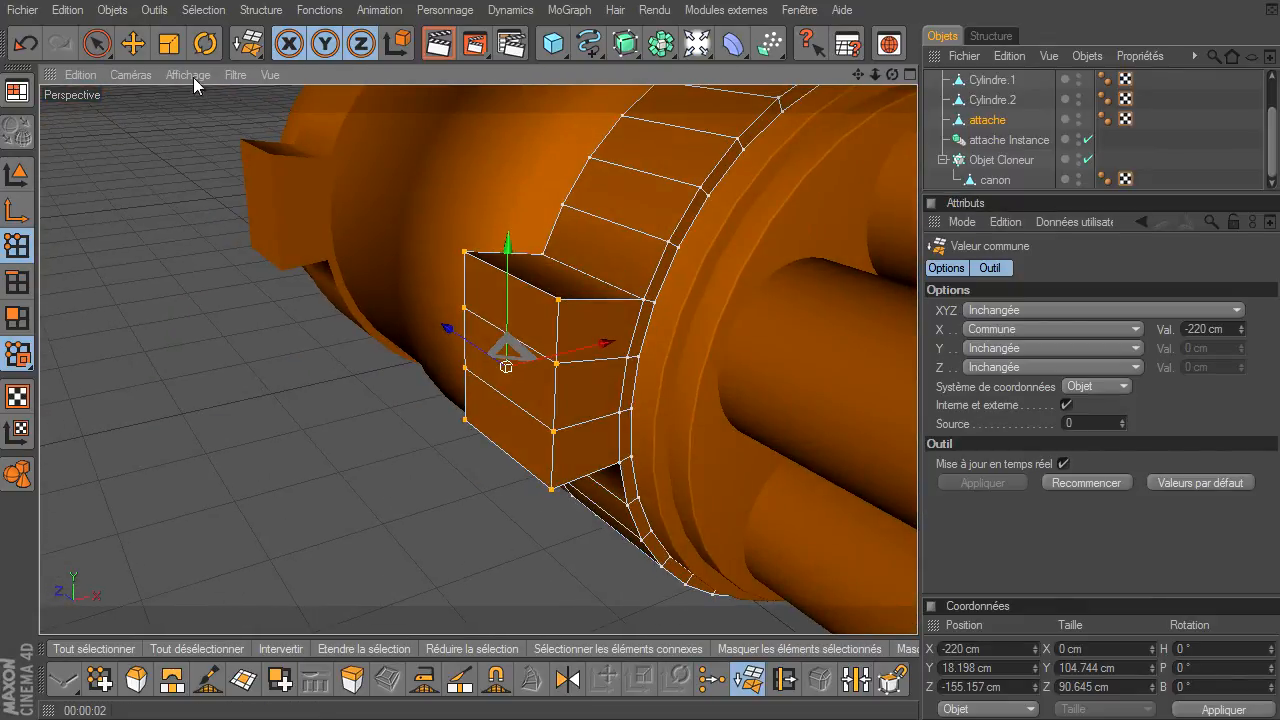
{"action": "left_click", "coordinate": [167, 45]}
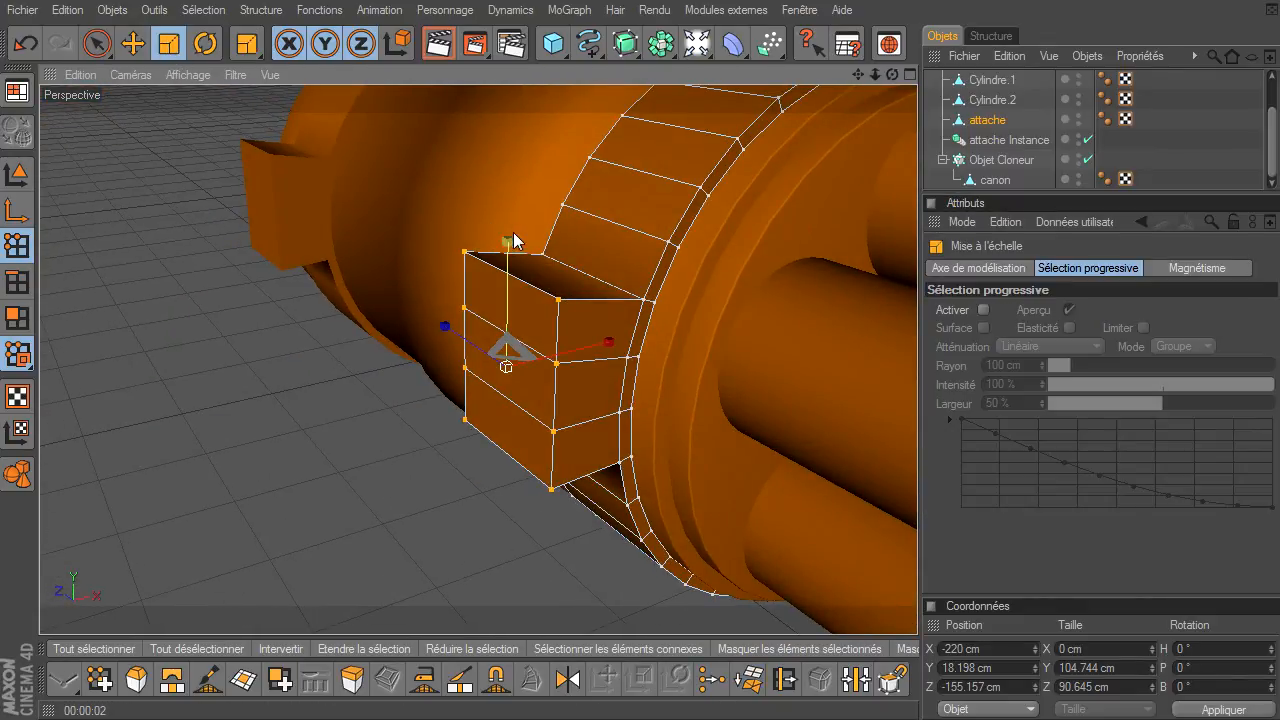
{"action": "left_click_drag", "start_coordinate": [917, 495], "coordinate": [917, 494]}
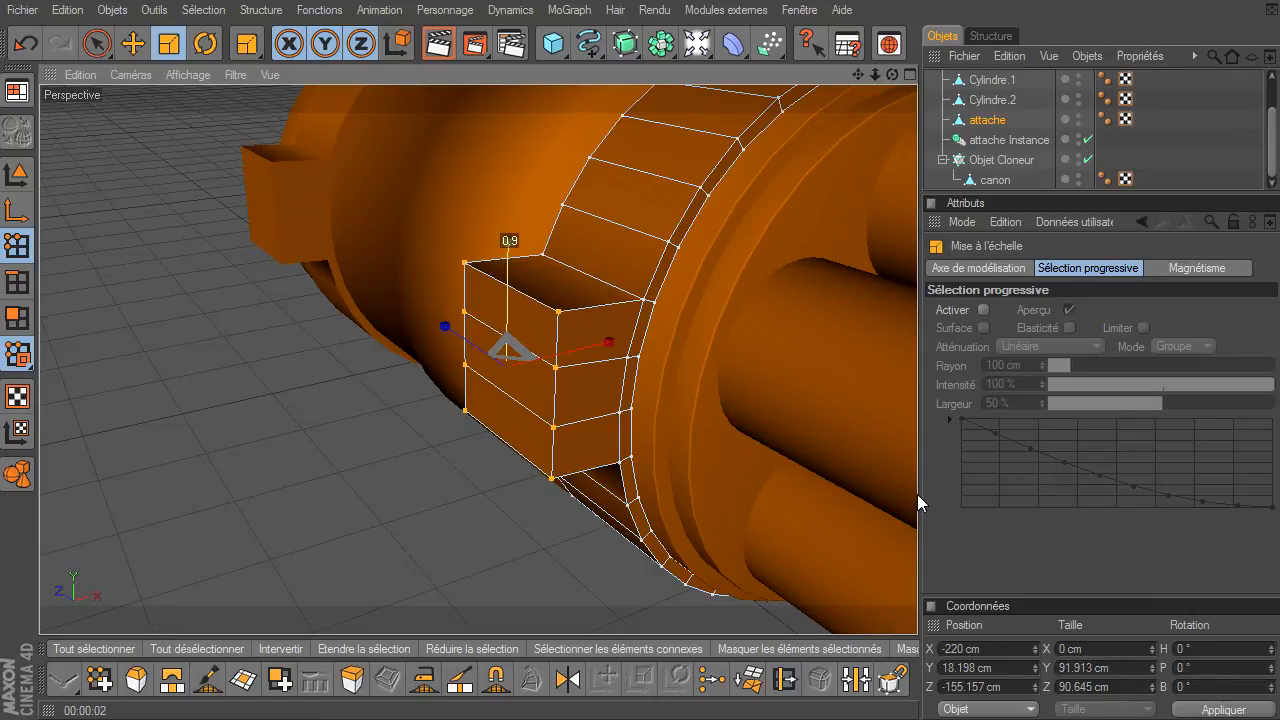
{"action": "left_click_drag", "start_coordinate": [890, 74], "coordinate": [917, 495]}
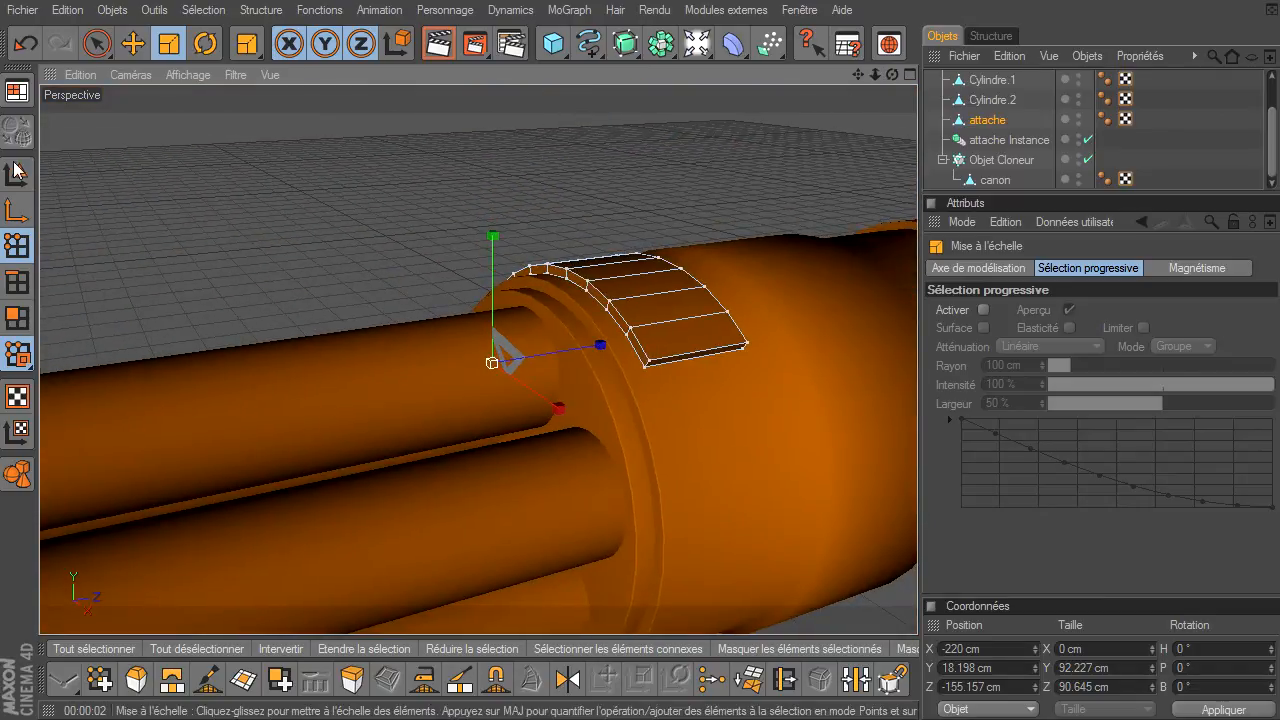
Step: Return to model mode and deselect the attache object, with the whole gun in view
{"action": "left_click", "coordinate": [96, 44]}
{"action": "left_click_drag", "start_coordinate": [876, 76], "coordinate": [865, 155]}
{"action": "left_click_drag", "start_coordinate": [892, 75], "coordinate": [917, 497]}
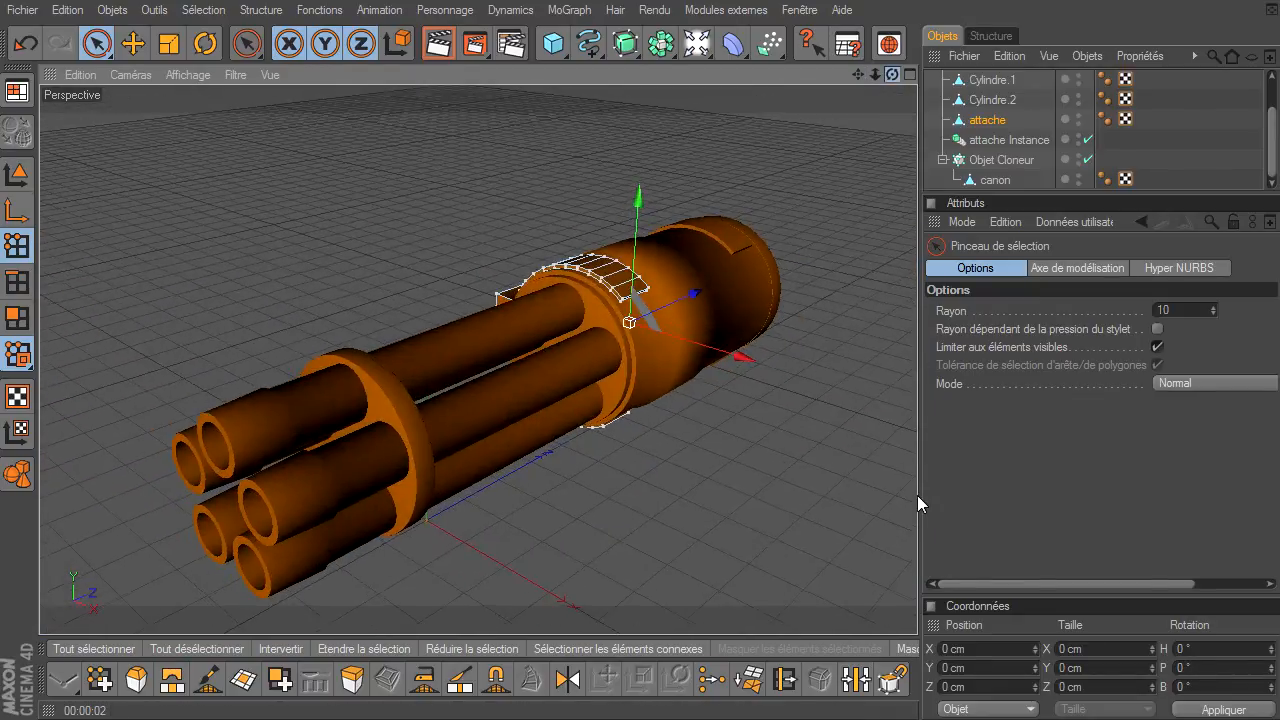
{"action": "left_click", "coordinate": [22, 176]}
{"action": "left_click", "coordinate": [282, 244]}
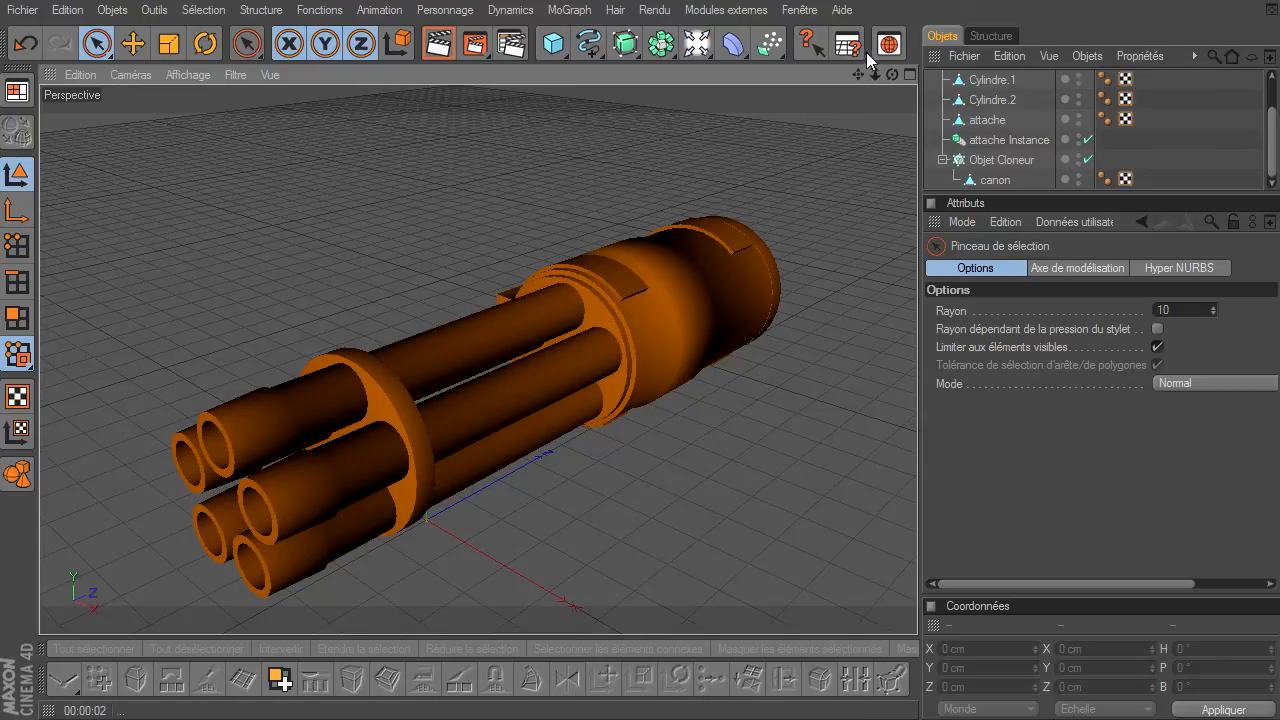
{"action": "left_click_drag", "start_coordinate": [892, 75], "coordinate": [917, 495]}
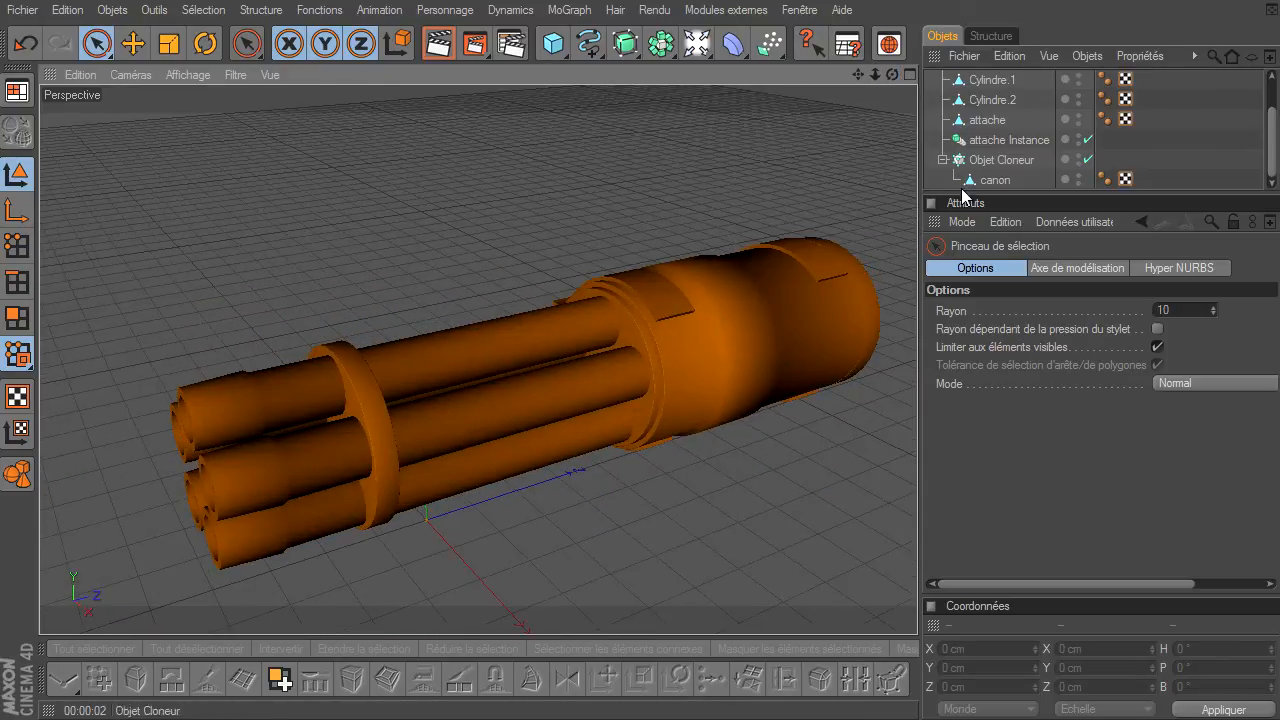
Step: Collapse Objet Cloneur in the hierarchy, then identify the cloner, Cylindre.2 and Cylindre.1 by selecting each one
{"action": "left_click", "coordinate": [942, 161]}
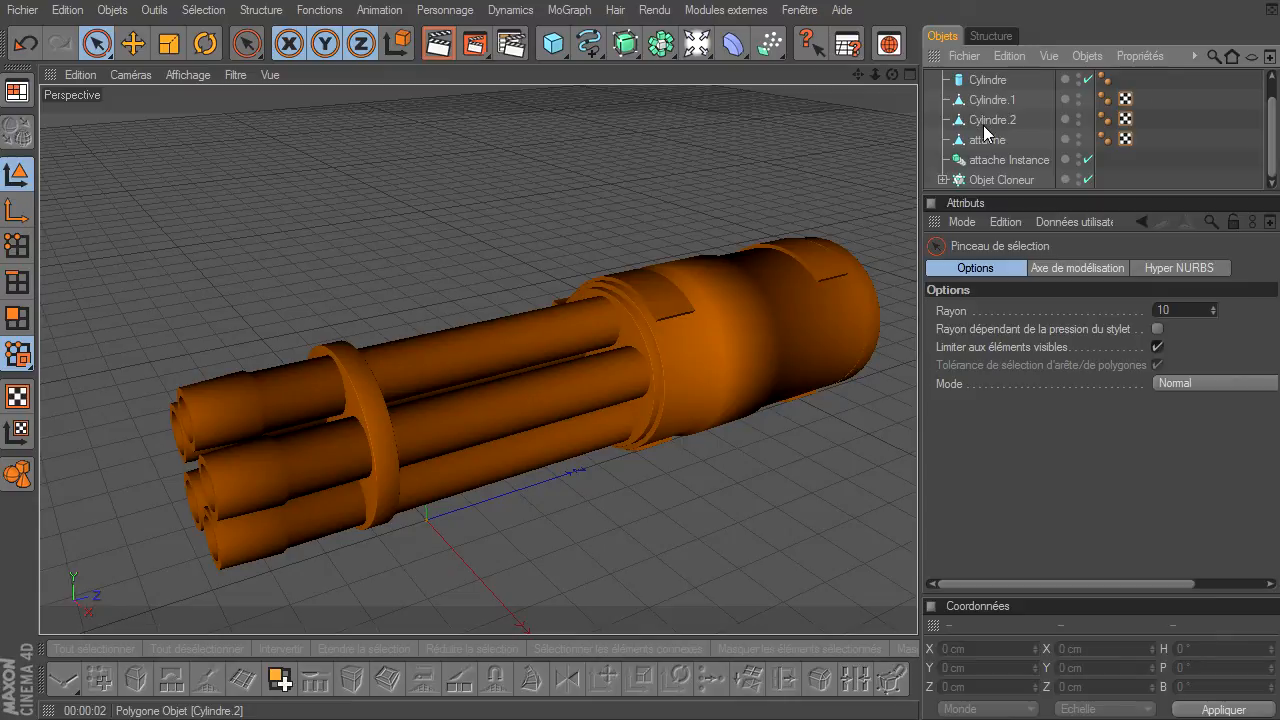
{"action": "left_click_drag", "start_coordinate": [1022, 192], "coordinate": [1010, 267]}
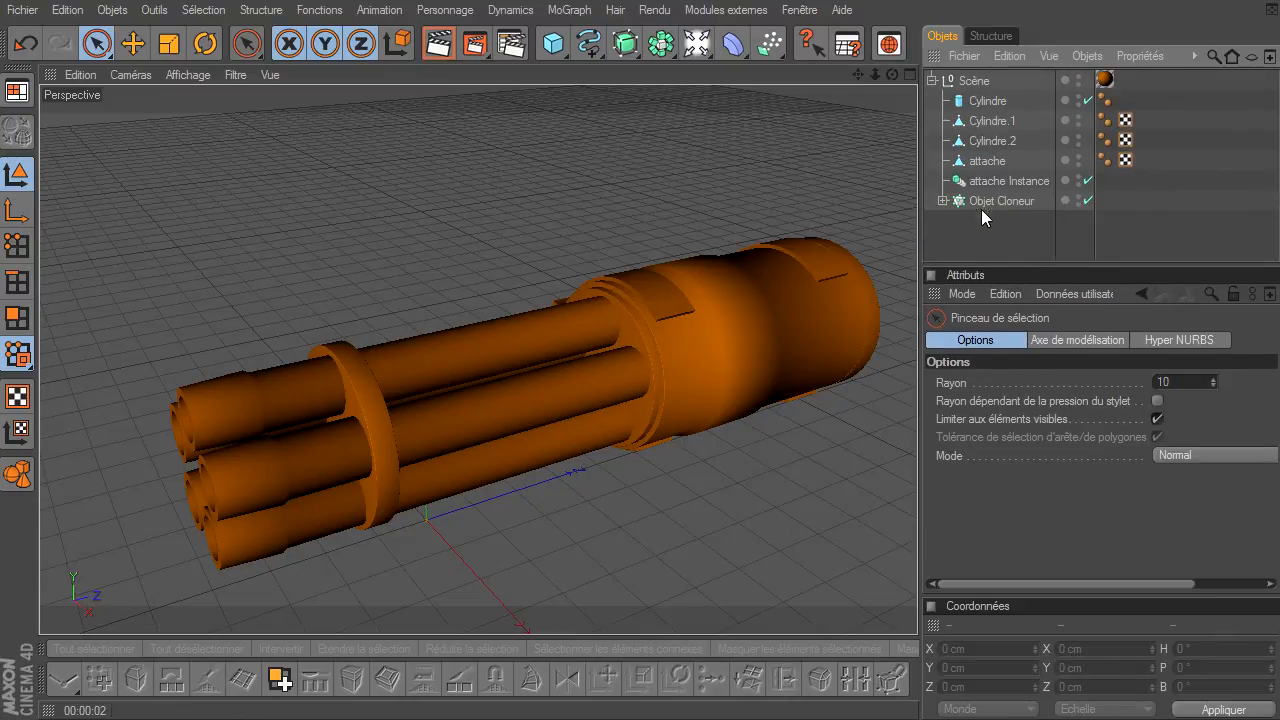
{"action": "left_click", "coordinate": [985, 204]}
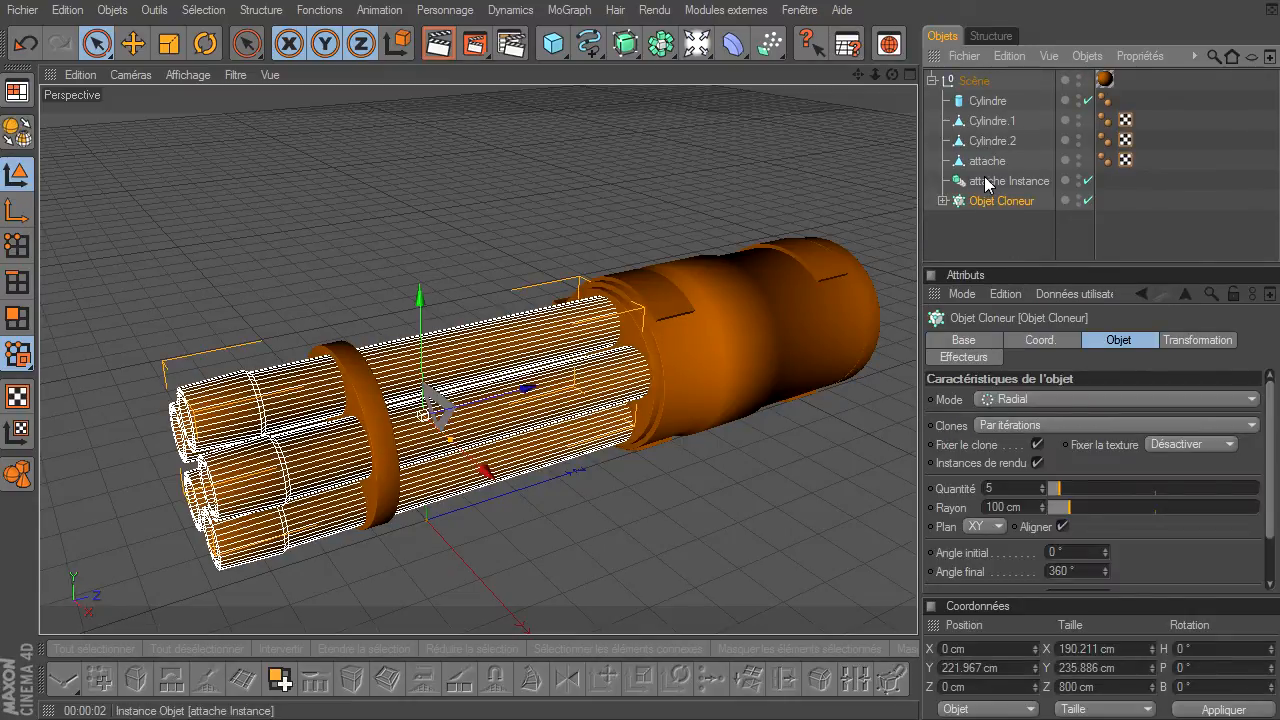
{"action": "left_click", "coordinate": [989, 143]}
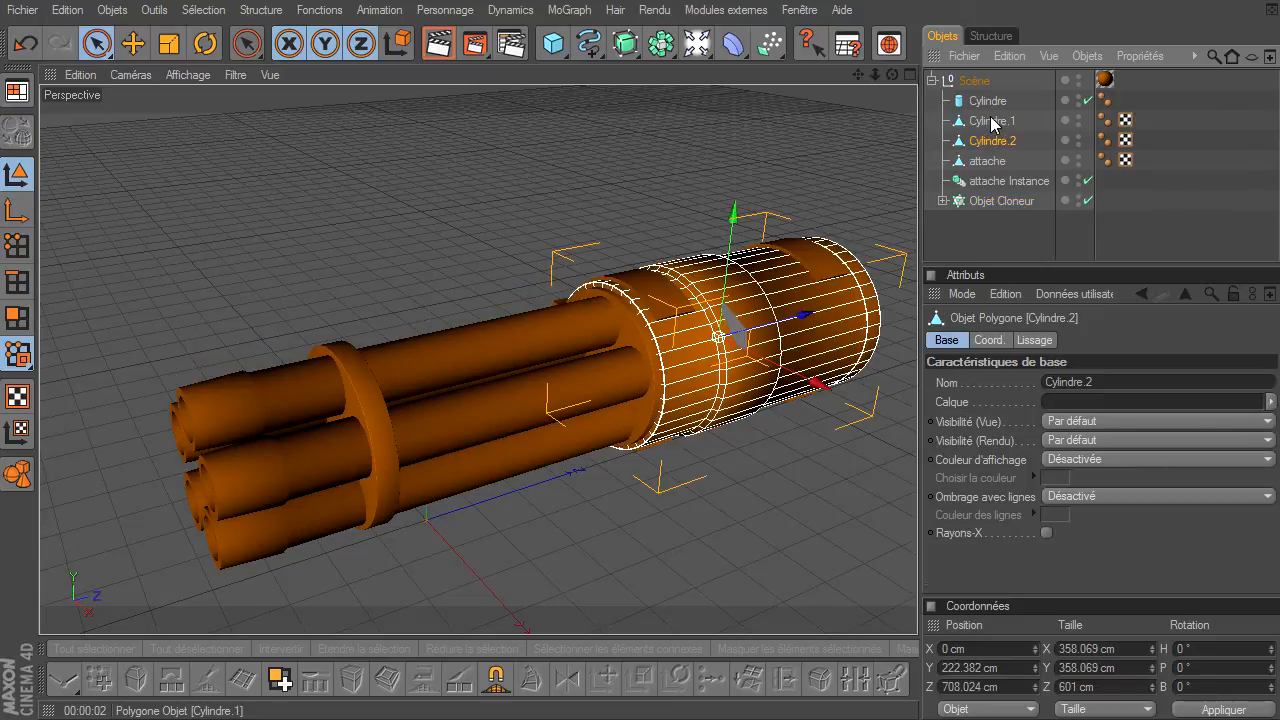
{"action": "left_click", "coordinate": [993, 121]}
Step: Group Cylindre, Cylindre.1 and Objet Cloneur together under a single null object
{"action": "left_click", "coordinate": [997, 101]}
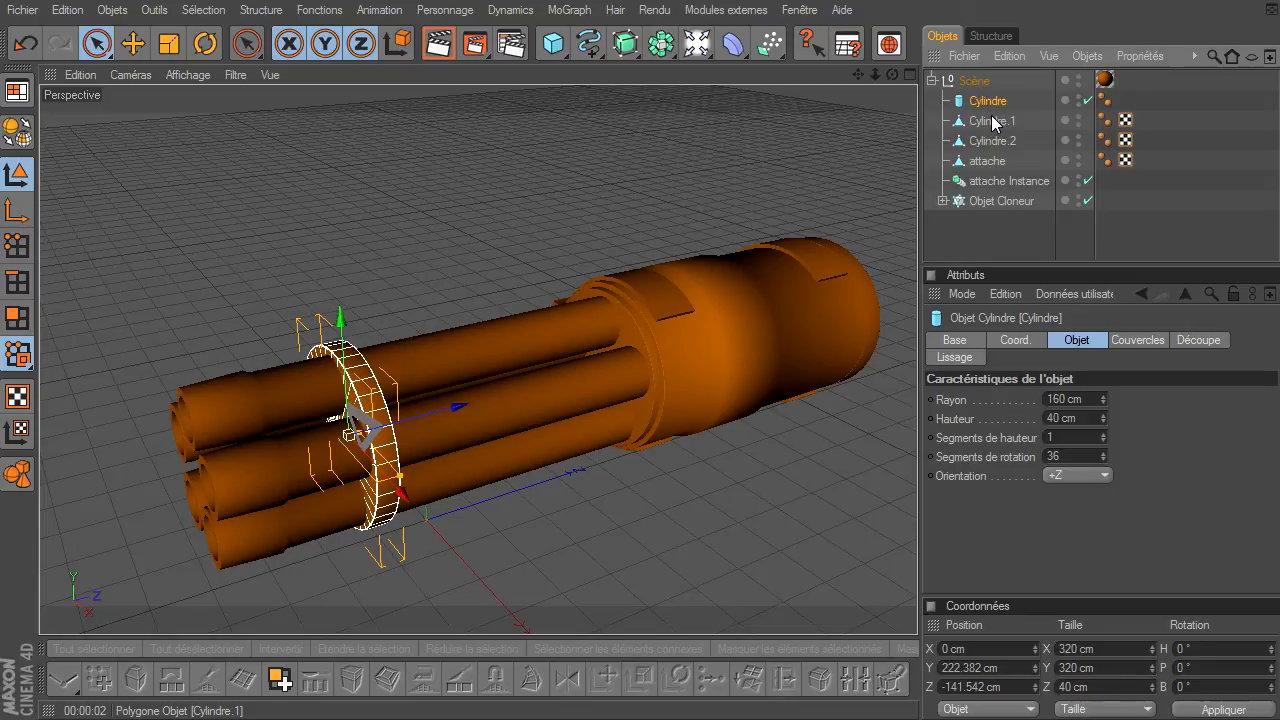
{"action": "left_click", "coordinate": [993, 121], "text": "ctrl"}
{"action": "left_click", "coordinate": [1001, 201], "text": "ctrl"}
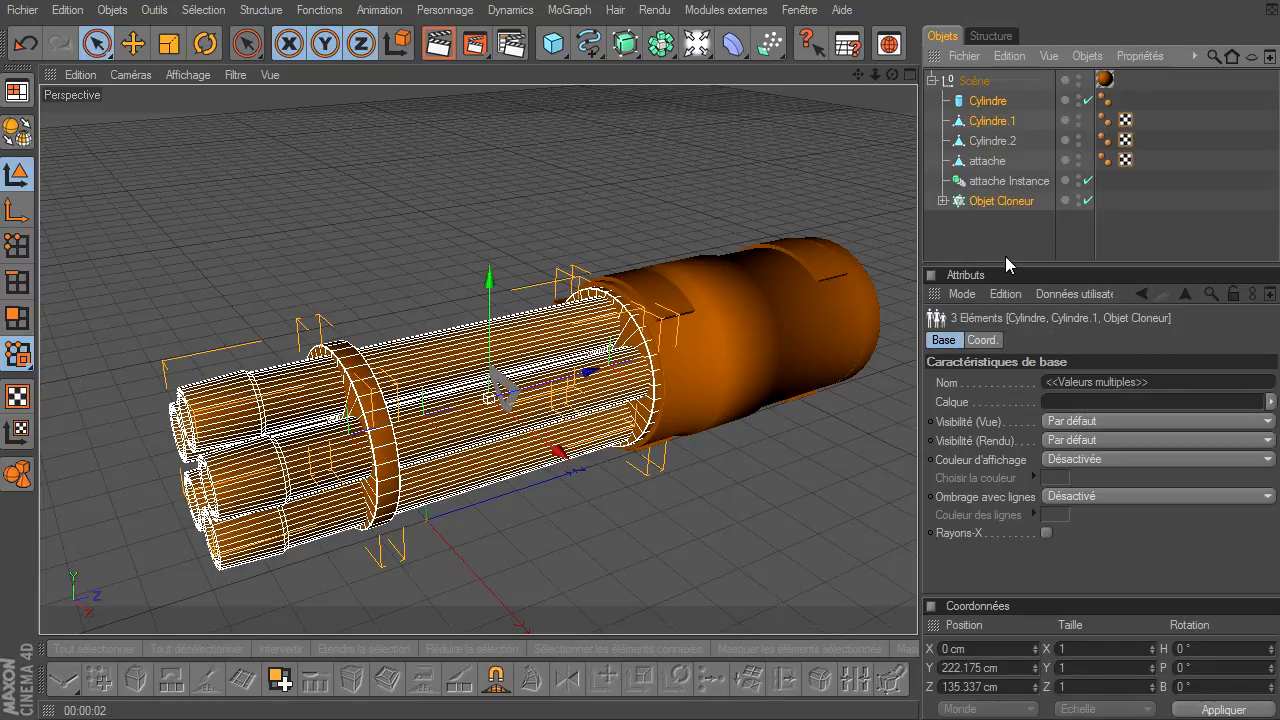
{"action": "key", "text": "alt+g"}
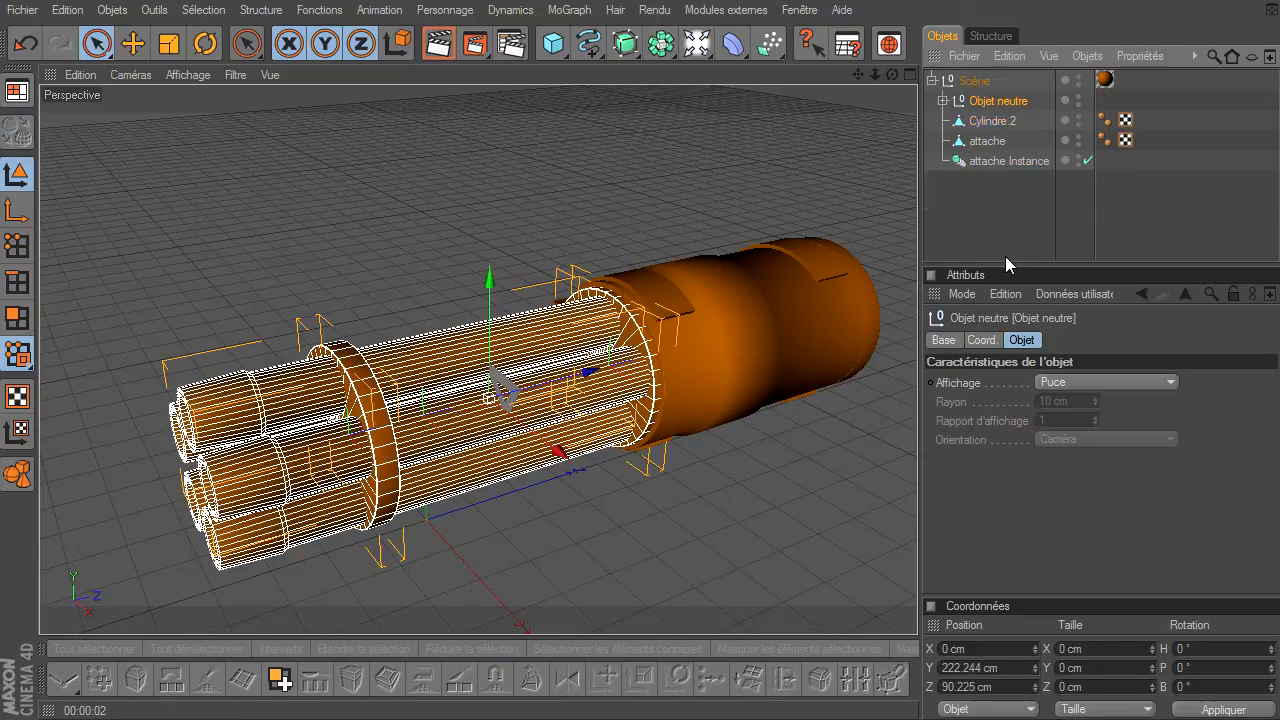
Step: Try rotating the grouped barrel assembly as one unit, undo the rotation and deselect the group
{"action": "left_click", "coordinate": [205, 43]}
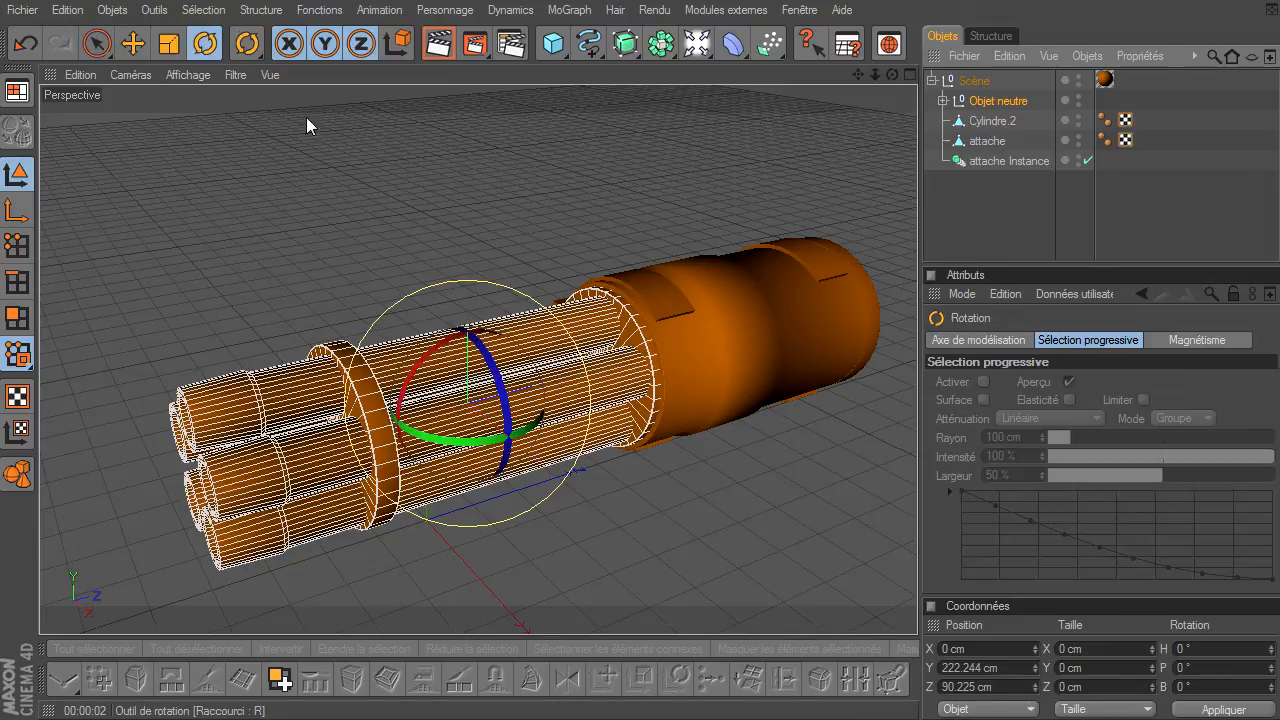
{"action": "left_click_drag", "start_coordinate": [478, 448], "coordinate": [605, 236]}
{"action": "key", "text": "ctrl+z"}
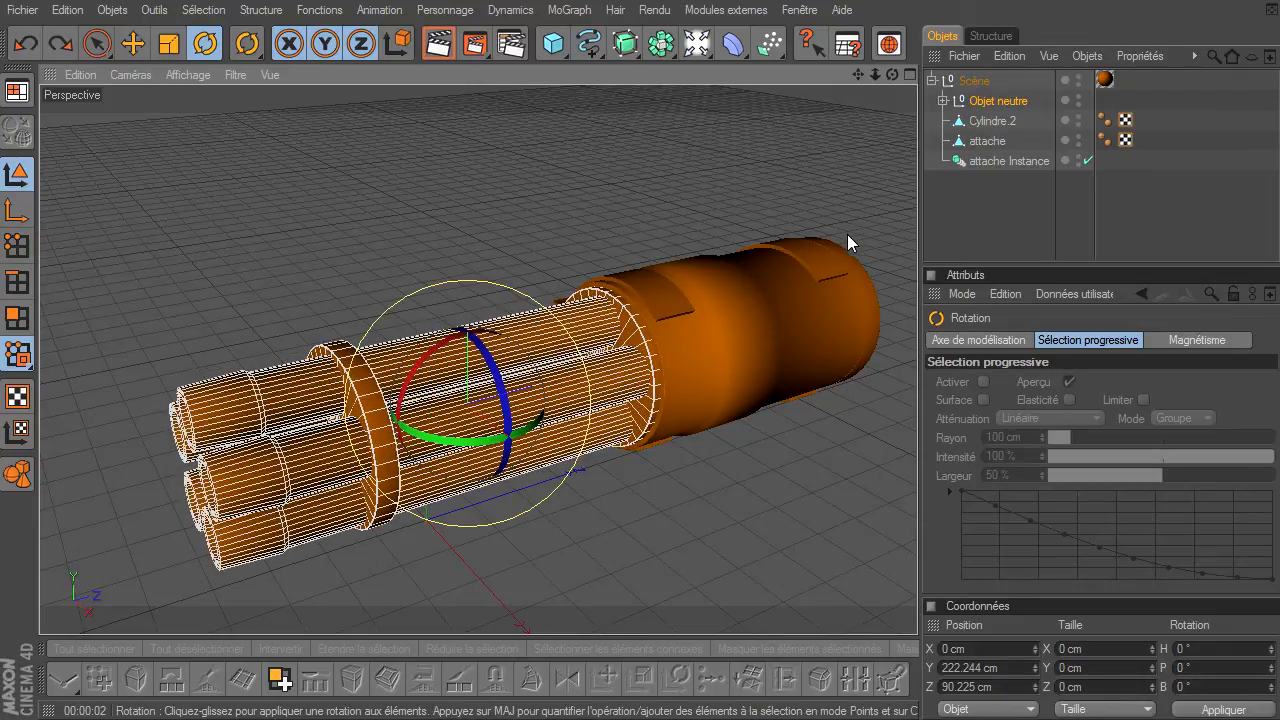
{"action": "left_click", "coordinate": [954, 216]}
Step: Rename Cylindre.2 as bloc moteur
{"action": "left_click", "coordinate": [993, 121]}
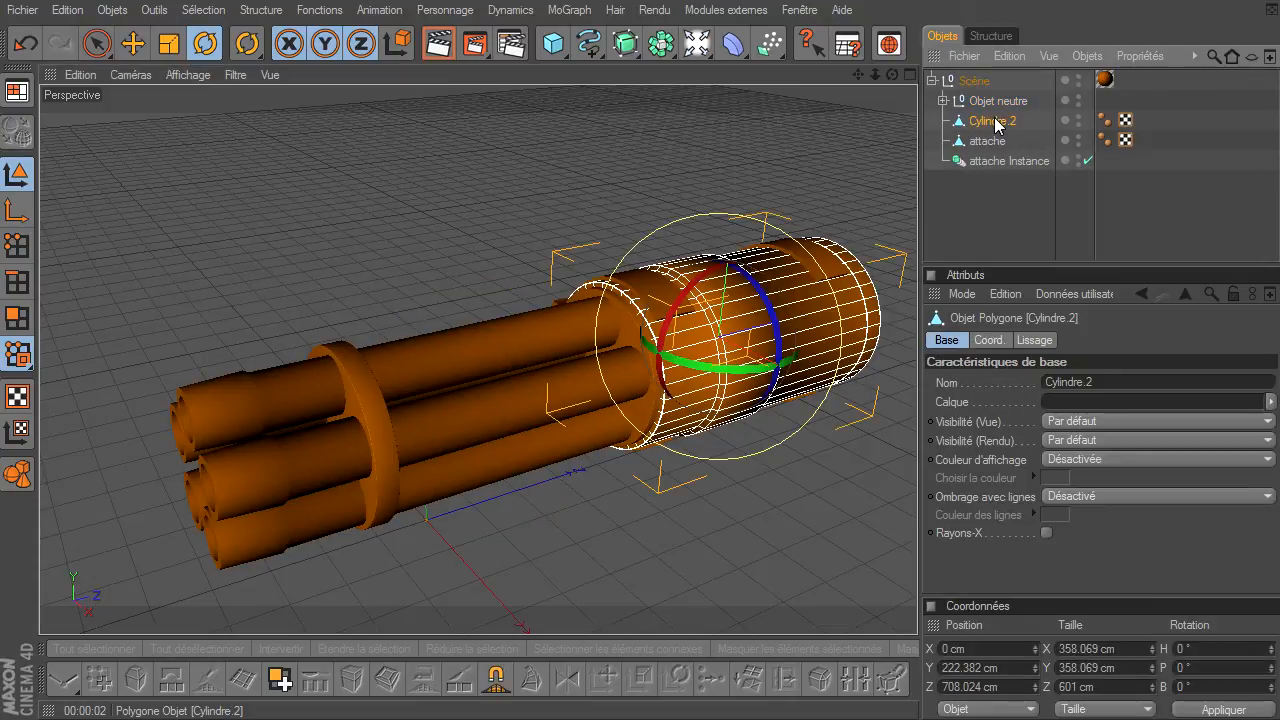
{"action": "double_click", "coordinate": [980, 121]}
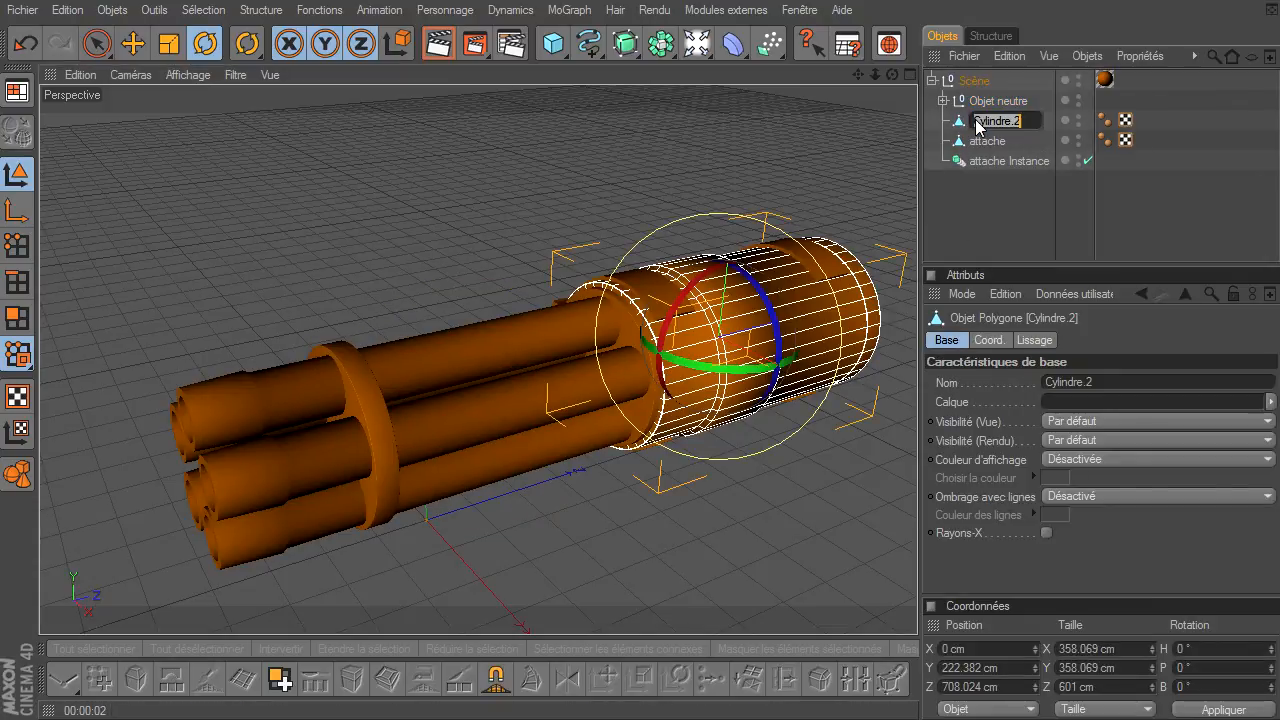
{"action": "type", "text": "bloc moteur"}
{"action": "key", "text": "Return"}
Step: Identify the attache object and its instance on the gun by selecting each one, and clear the selection
{"action": "left_click", "coordinate": [986, 141]}
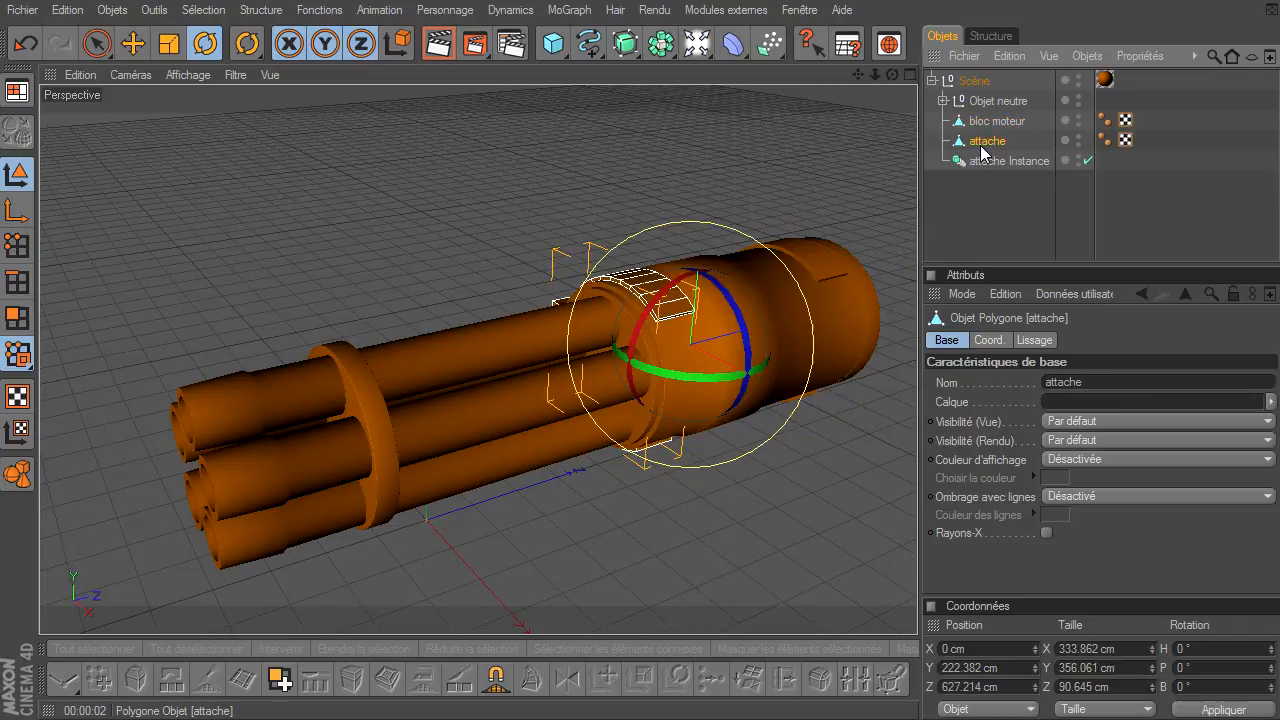
{"action": "left_click", "coordinate": [1026, 163]}
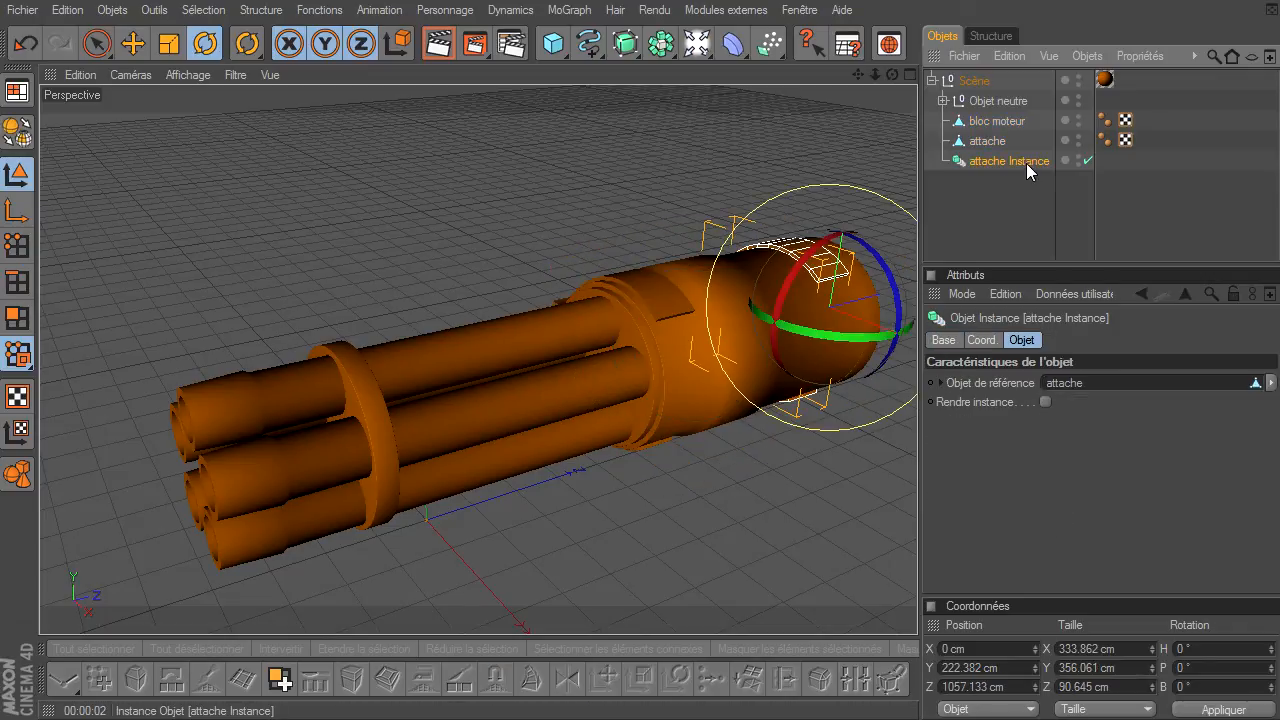
{"action": "left_click", "coordinate": [954, 244]}
Step: Frame the whole gun and render the active view to examine the edges of the engine block
{"action": "left_click_drag", "start_coordinate": [892, 71], "coordinate": [917, 495]}
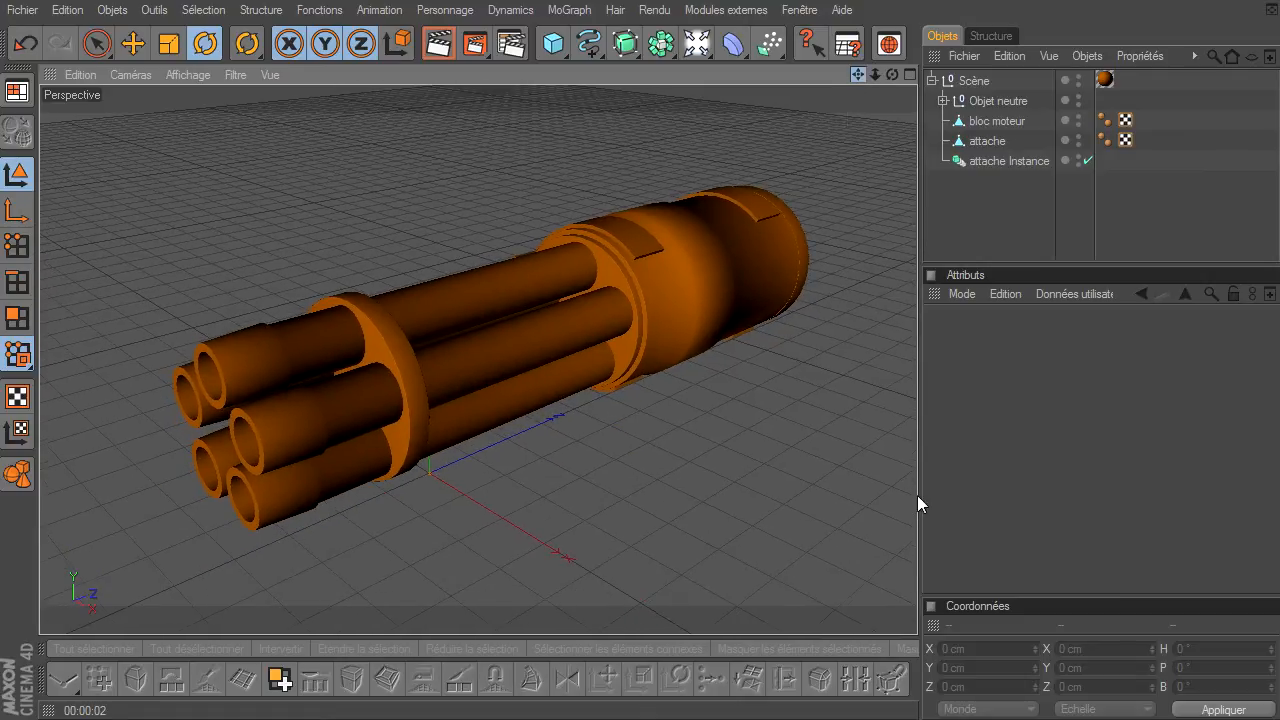
{"action": "left_click", "coordinate": [694, 280]}
{"action": "left_click", "coordinate": [743, 476]}
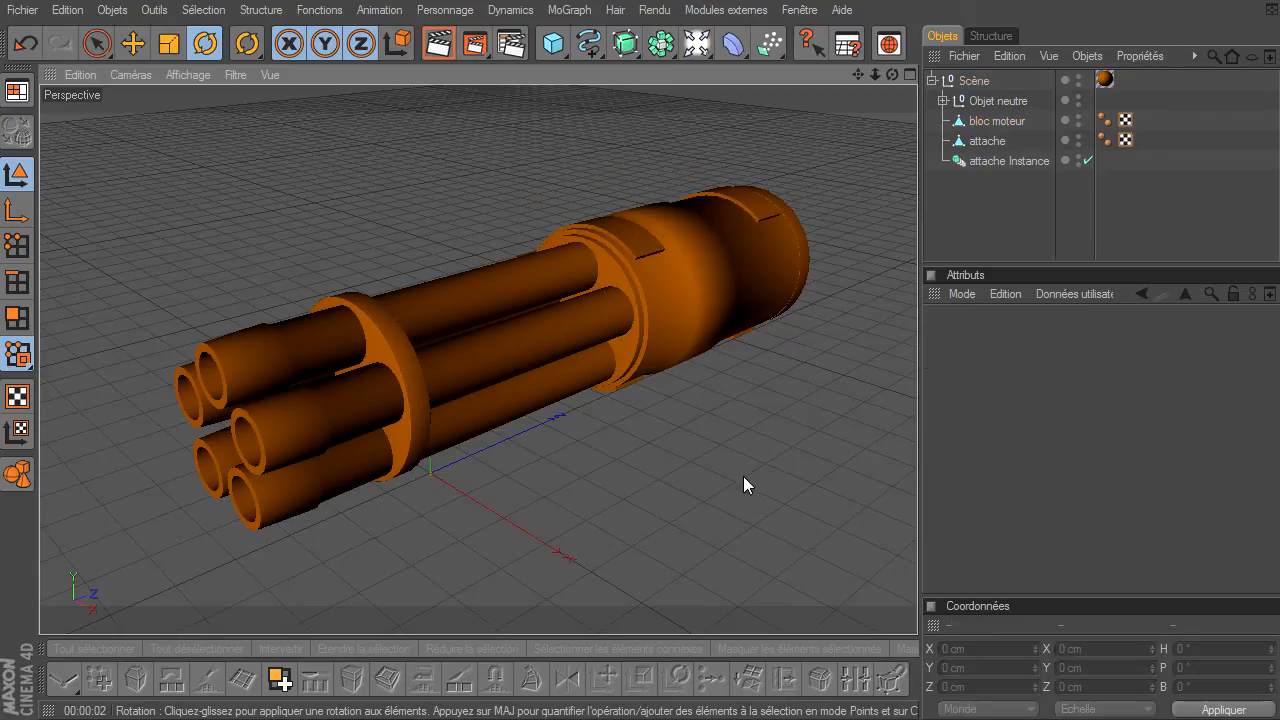
{"action": "left_click", "coordinate": [993, 121]}
{"action": "left_click", "coordinate": [602, 132]}
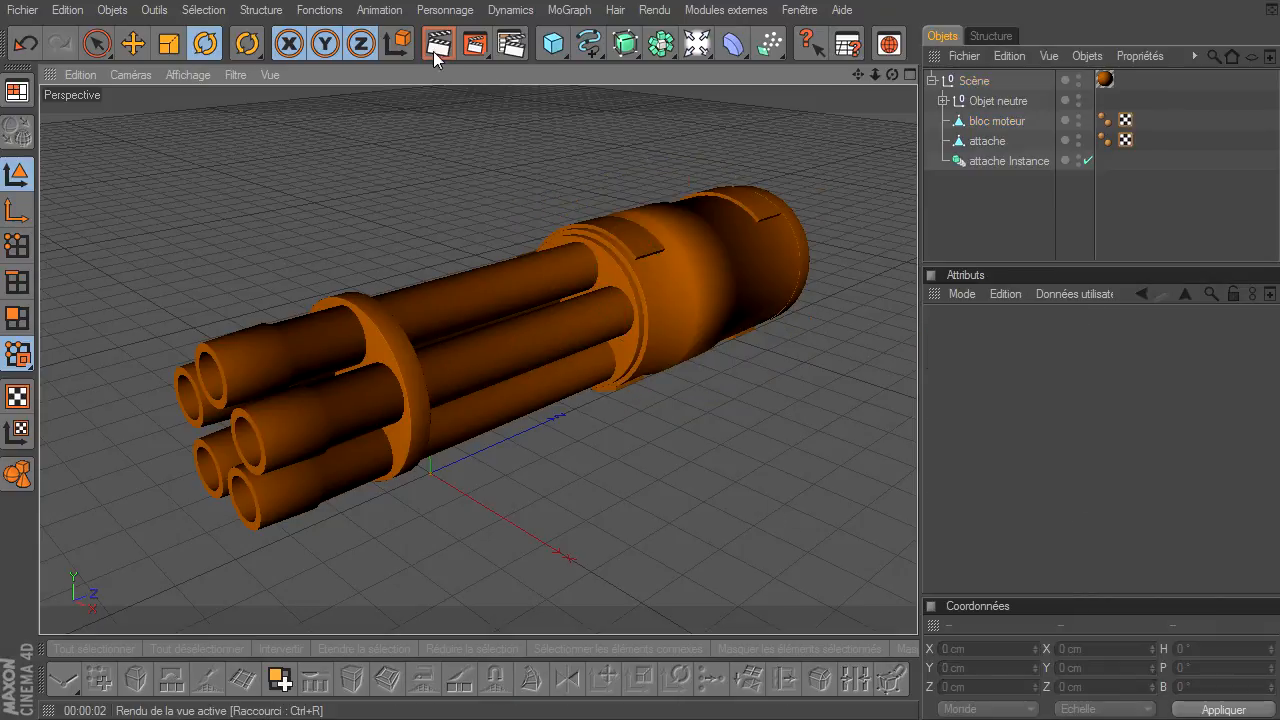
{"action": "key", "text": "ctrl+r"}
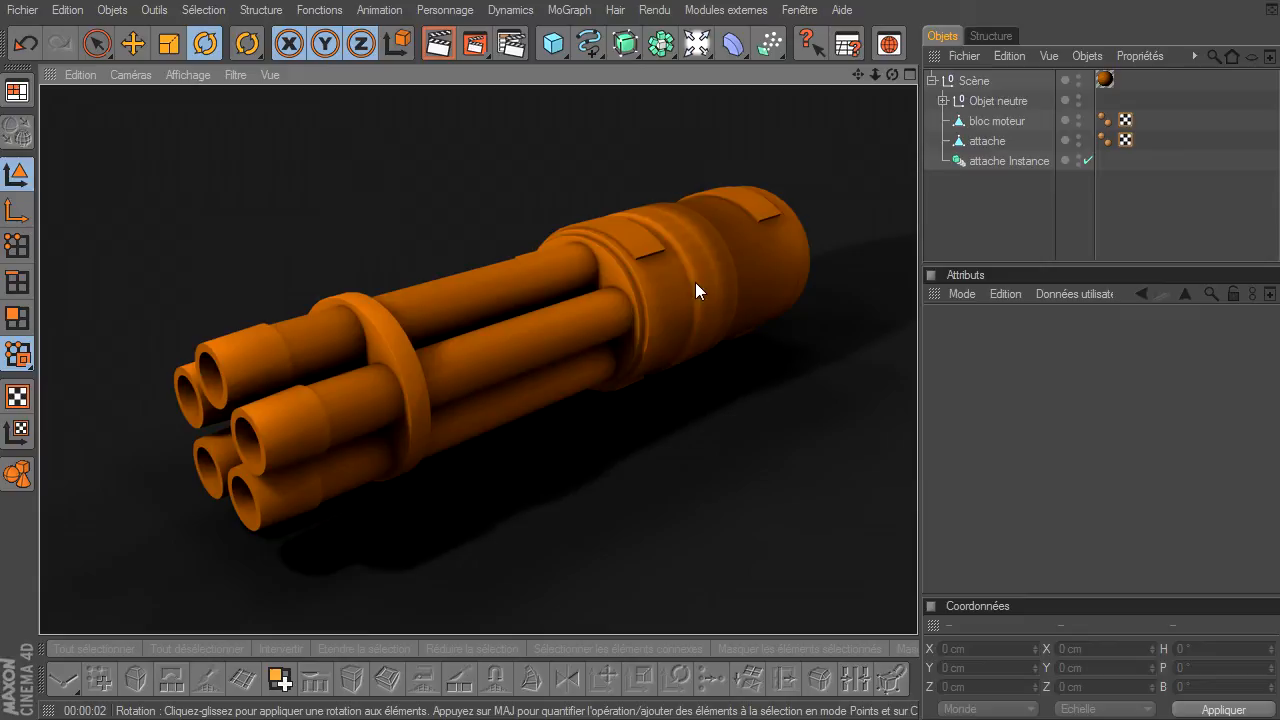
{"action": "left_click", "coordinate": [725, 431]}
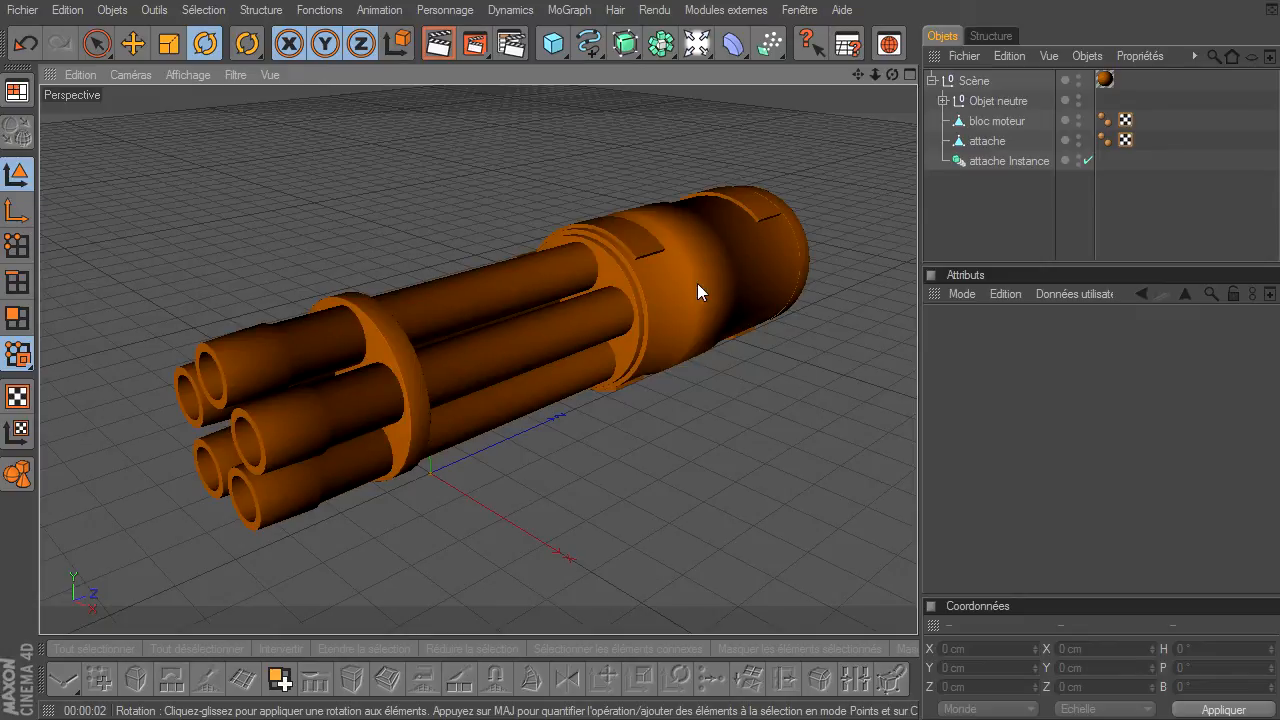
Step: Select the edge loops bordering the two narrow bands around the middle of bloc moteur using loop selection
{"action": "left_click_drag", "start_coordinate": [861, 78], "coordinate": [894, 91]}
{"action": "left_click", "coordinate": [985, 122]}
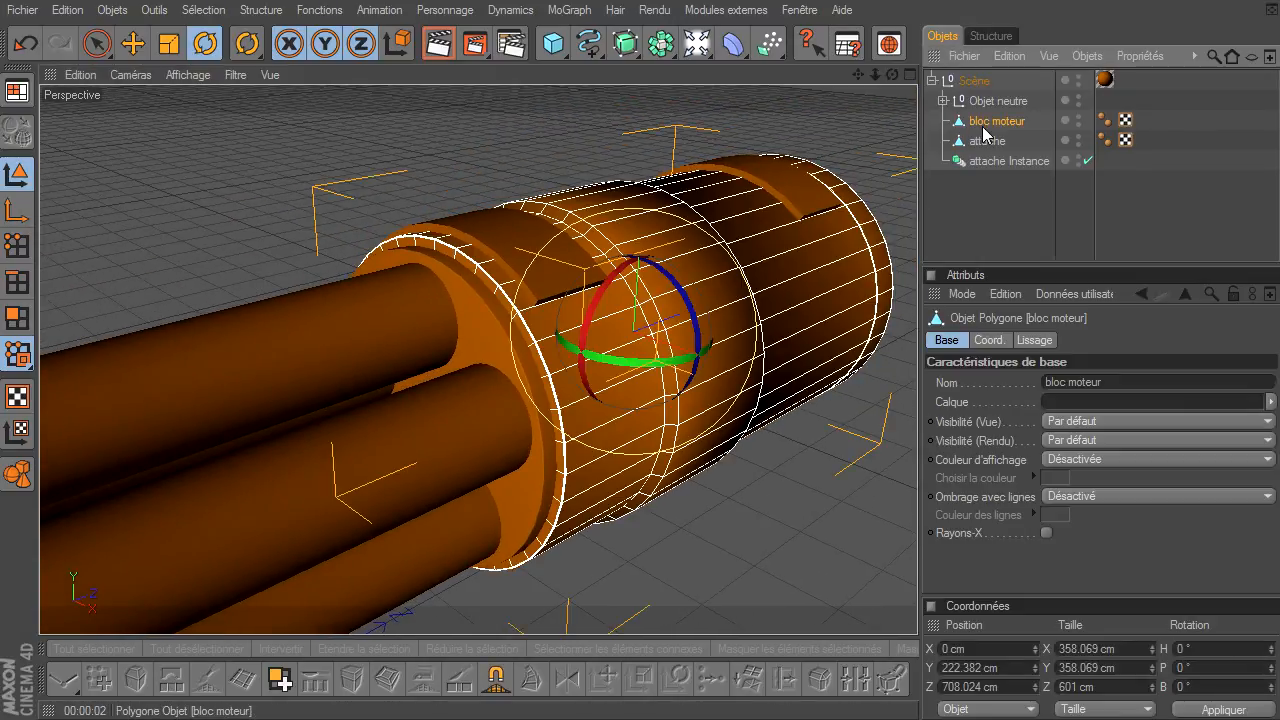
{"action": "left_click", "coordinate": [17, 282]}
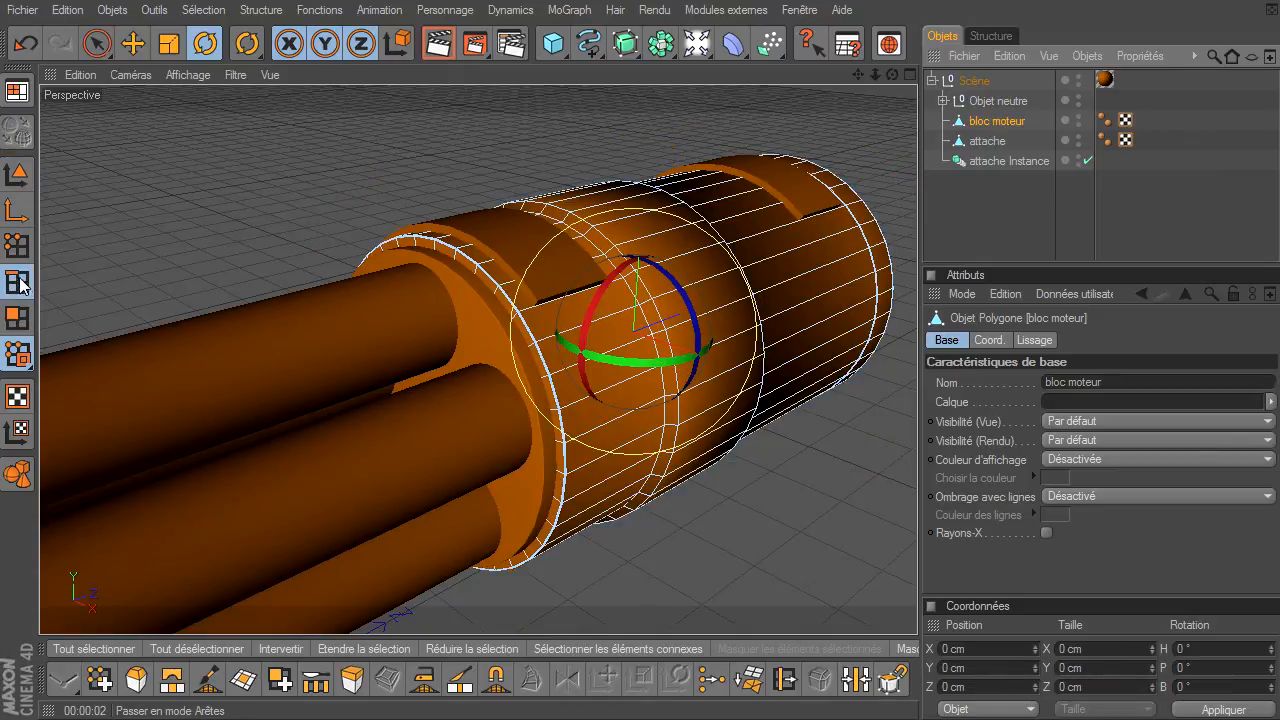
{"action": "left_click", "coordinate": [96, 43]}
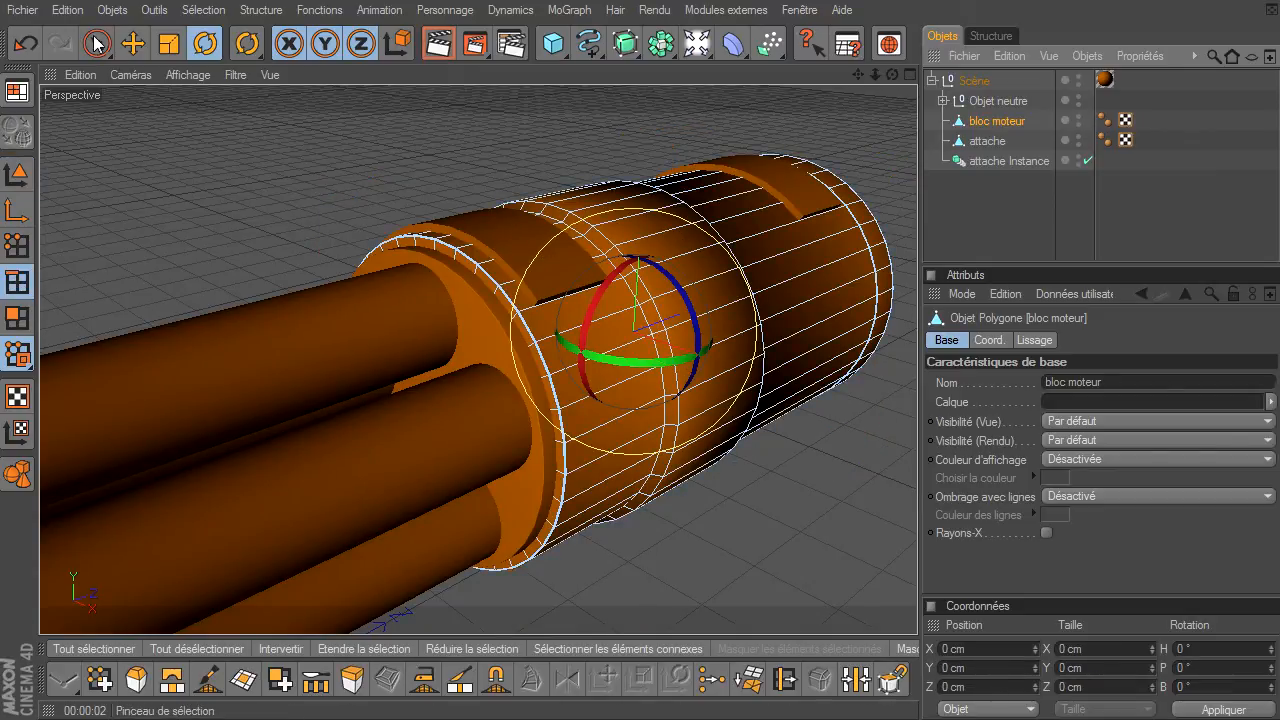
{"action": "key", "text": "u"}
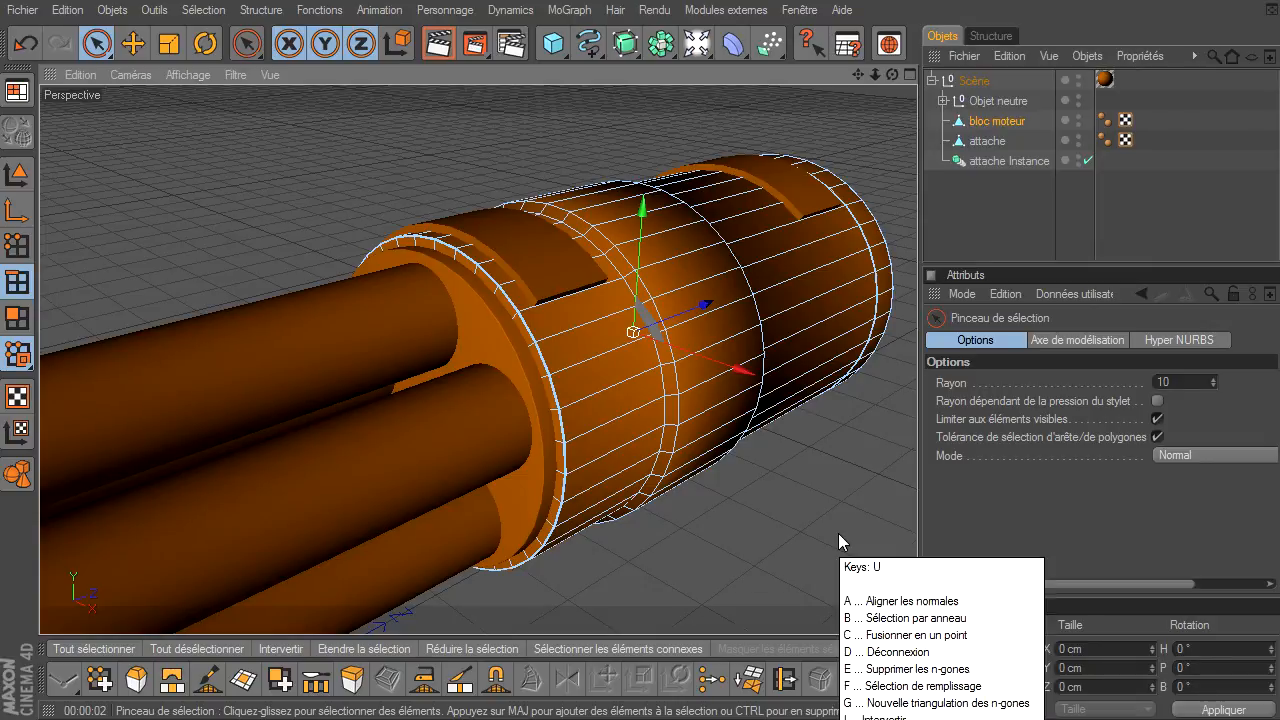
{"action": "key", "text": "l"}
{"action": "left_click", "coordinate": [664, 410]}
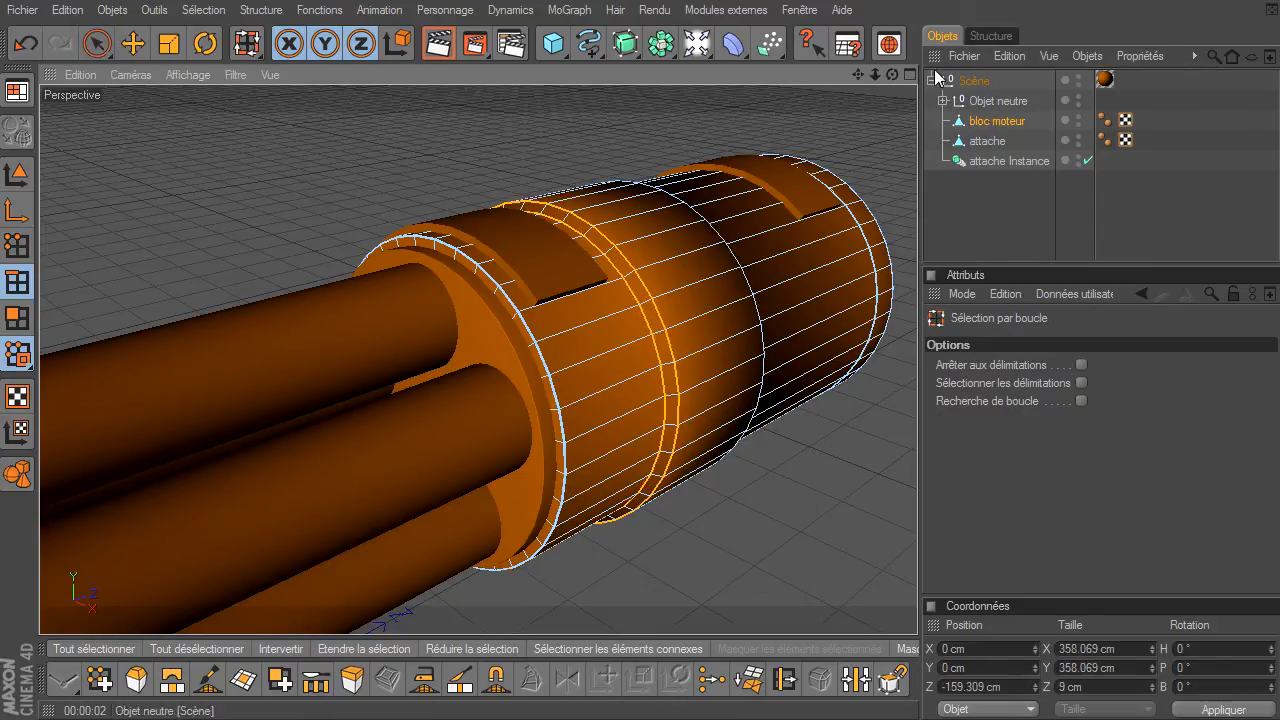
{"action": "left_click_drag", "start_coordinate": [892, 74], "coordinate": [900, 470]}
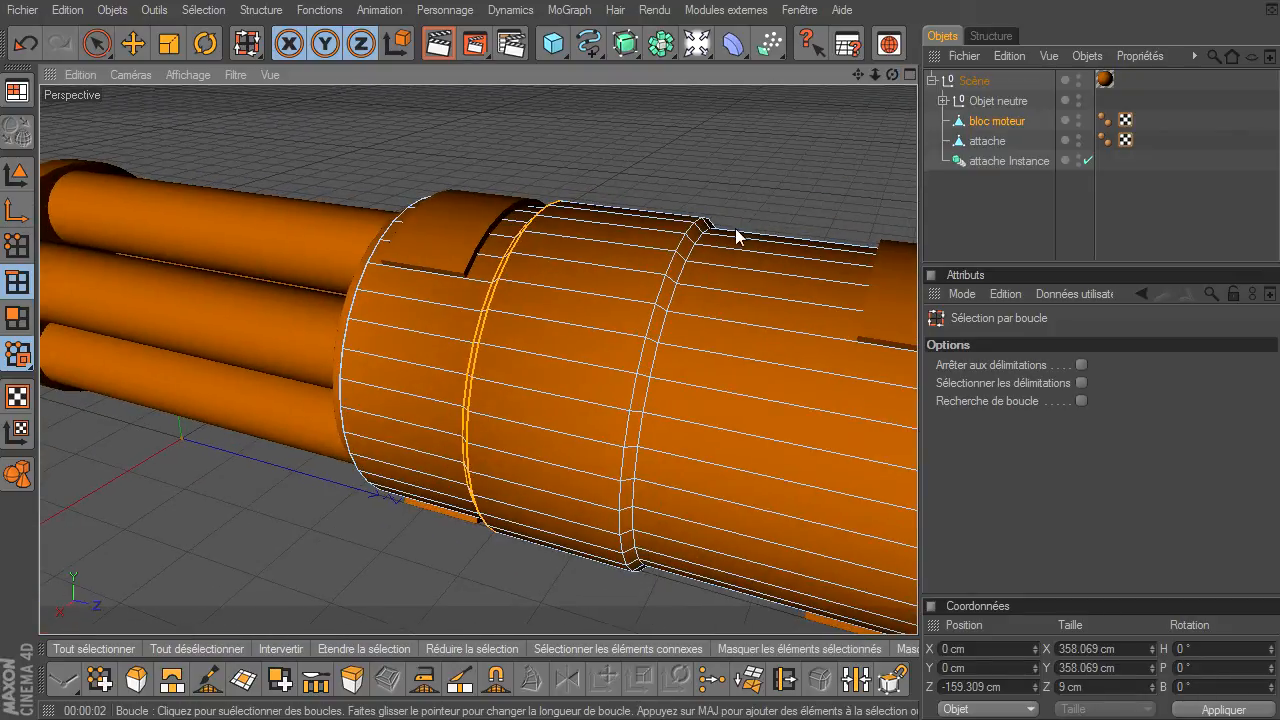
{"action": "left_click", "coordinate": [650, 330], "text": "shift"}
{"action": "left_click", "coordinate": [664, 326], "text": "shift"}
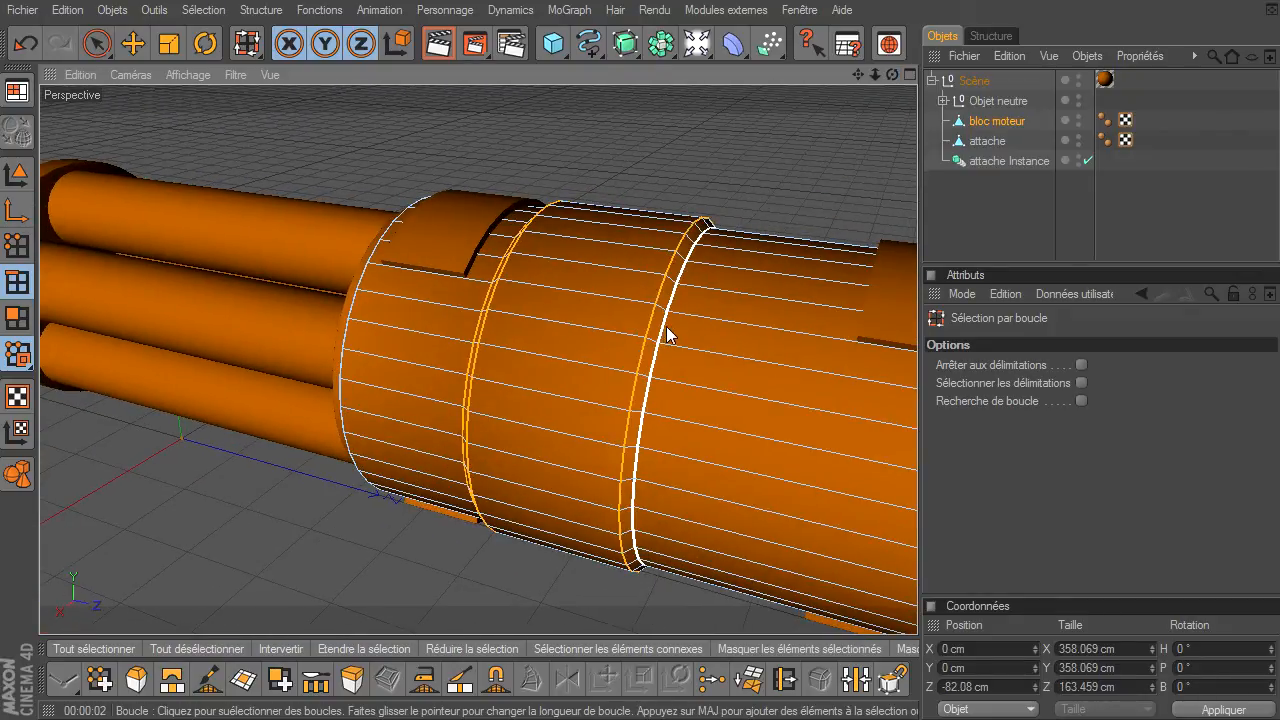
Step: Bevel the selected edge loops of bloc moteur with an inner offset of 0.8 cm and render the view to check them
{"action": "key", "text": "m"}
{"action": "key", "text": "s"}
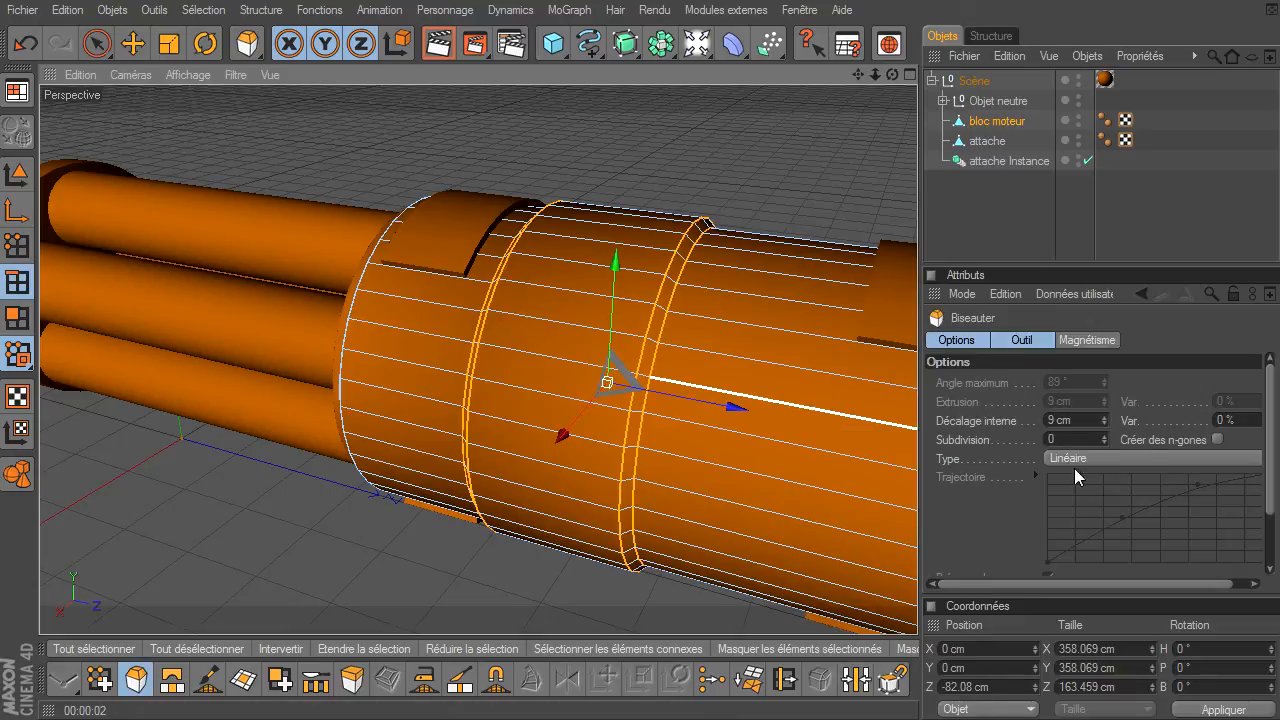
{"action": "double_click", "coordinate": [1096, 423]}
{"action": "type", "text": "0.8"}
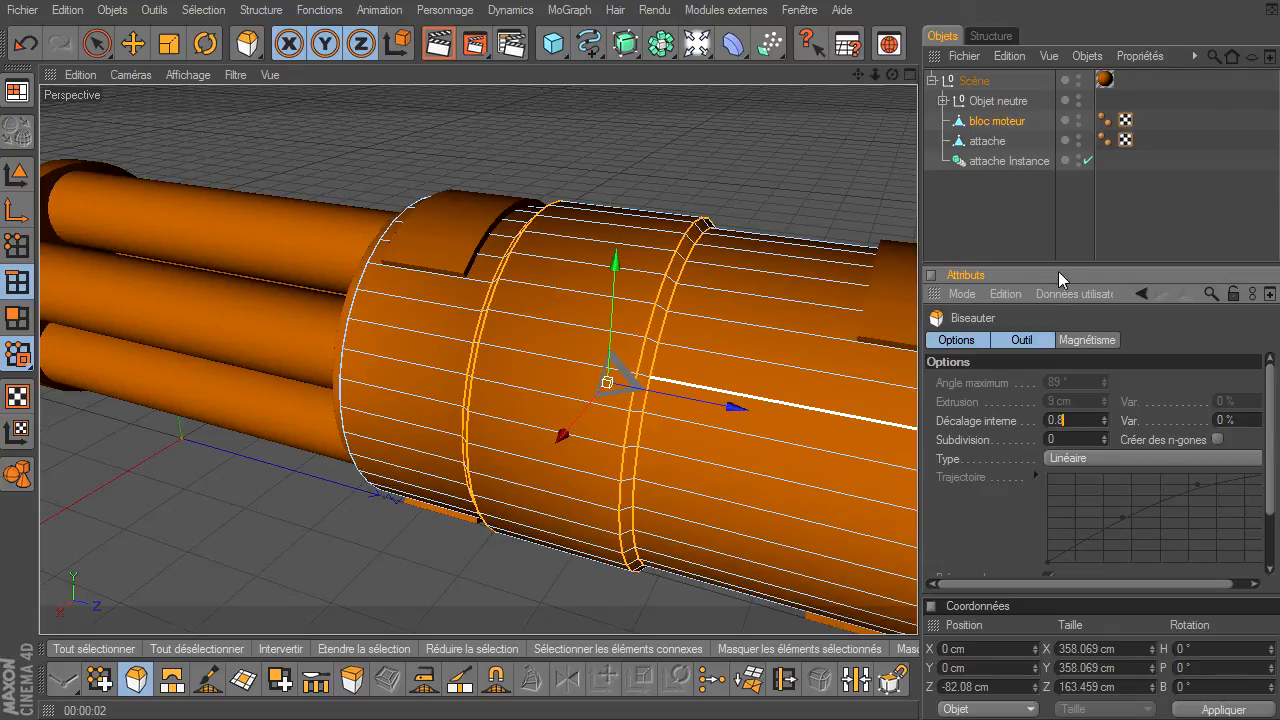
{"action": "left_click_drag", "start_coordinate": [1060, 261], "coordinate": [1071, 206]}
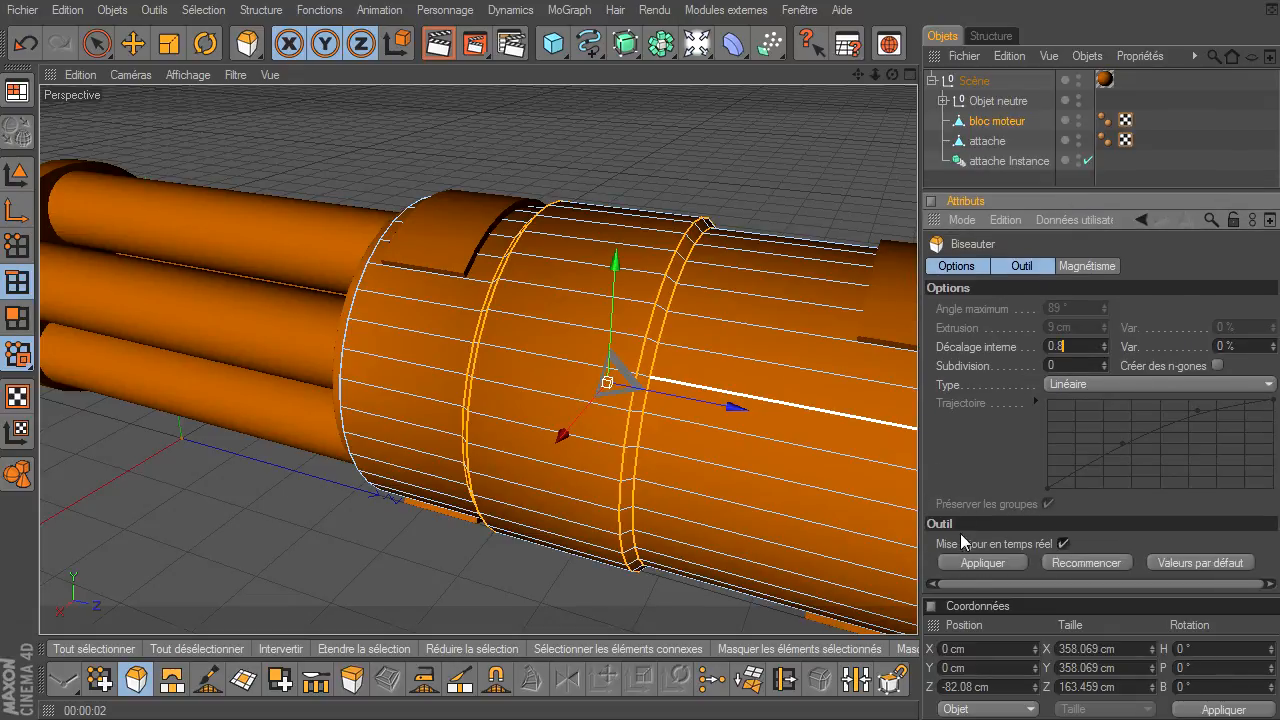
{"action": "left_click", "coordinate": [966, 560]}
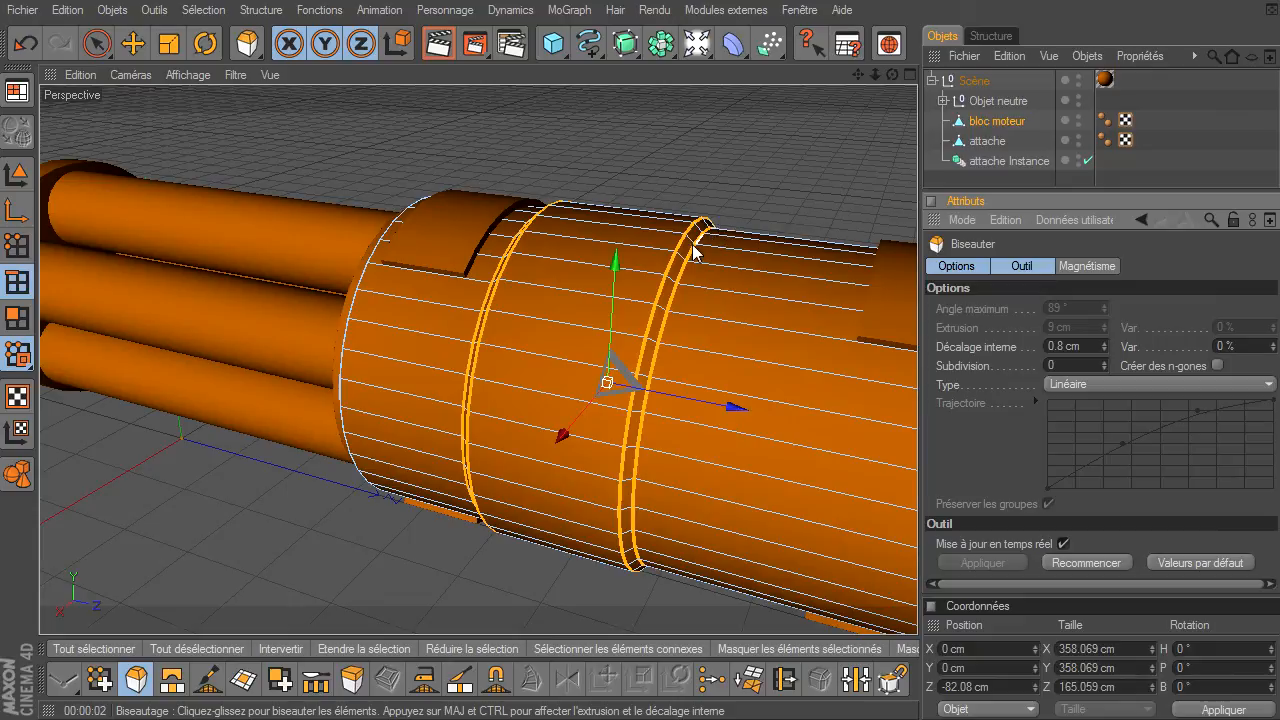
{"action": "left_click", "coordinate": [437, 43]}
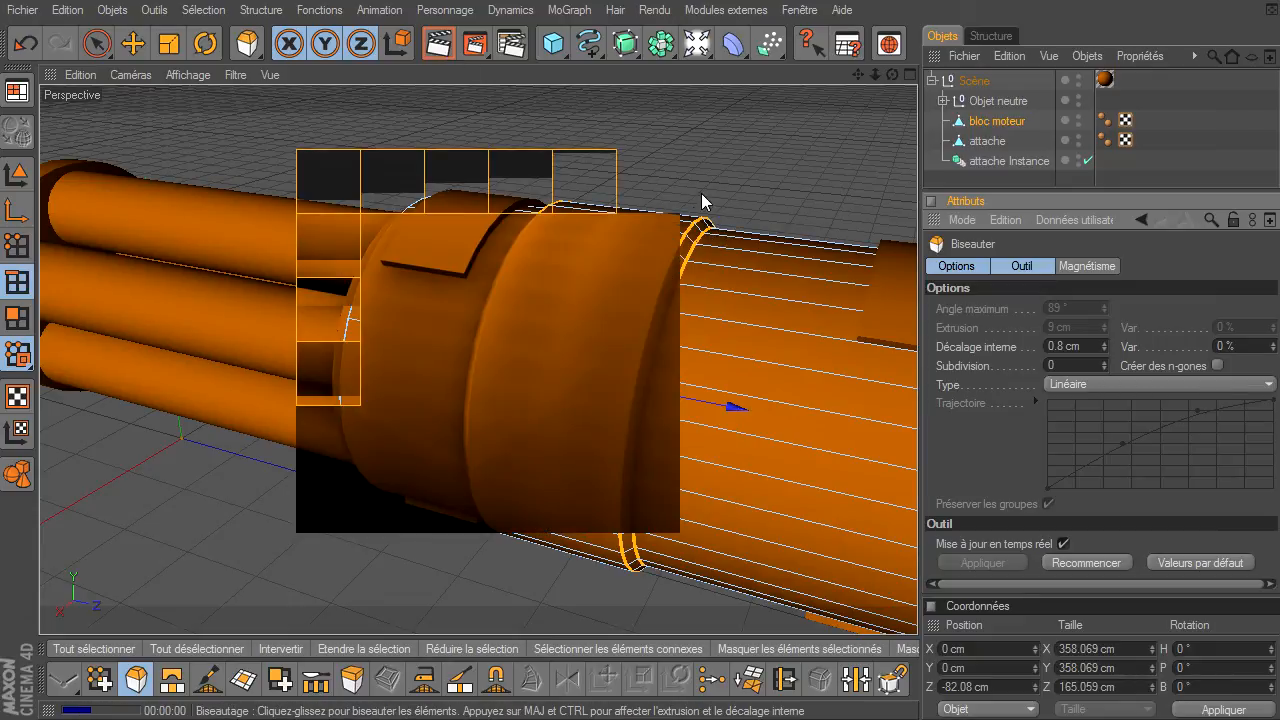
Step: Switch from edge to model mode, clear the selection, and render the engine block from the barrel side to inspect its bevelled edges
{"action": "left_click_drag", "start_coordinate": [891, 75], "coordinate": [917, 495]}
{"action": "left_click", "coordinate": [96, 44]}
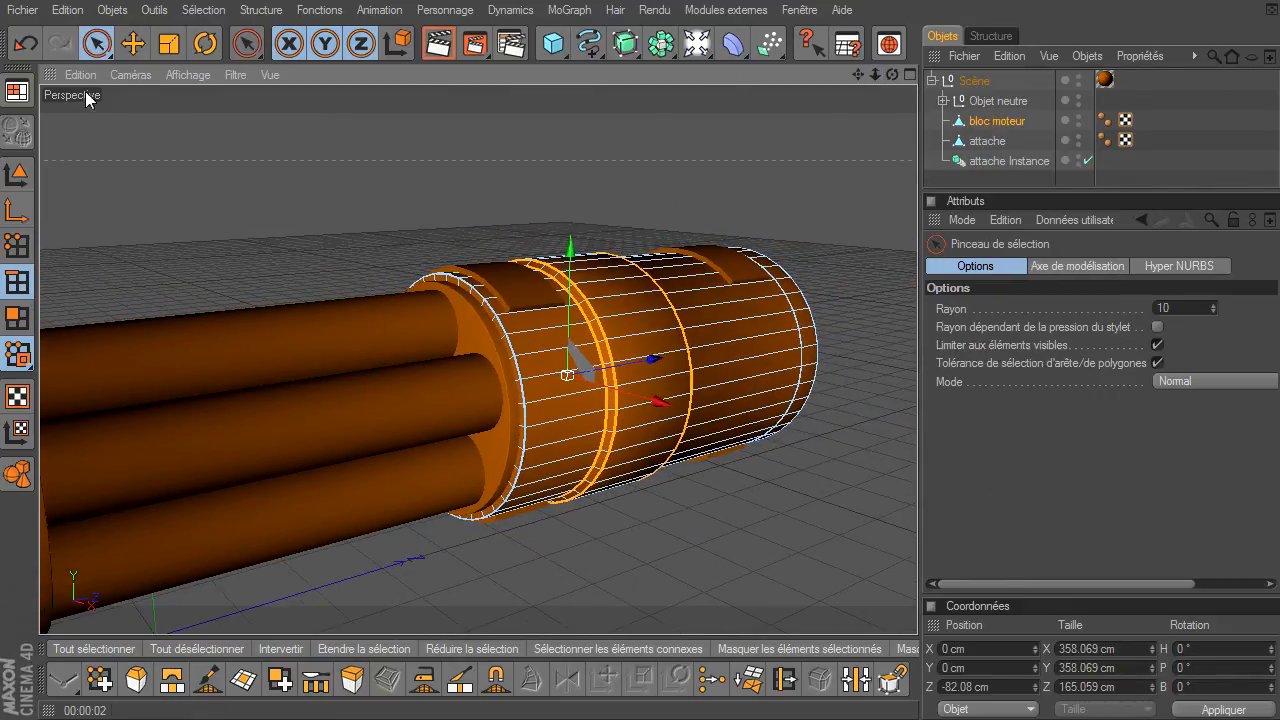
{"action": "left_click", "coordinate": [16, 174]}
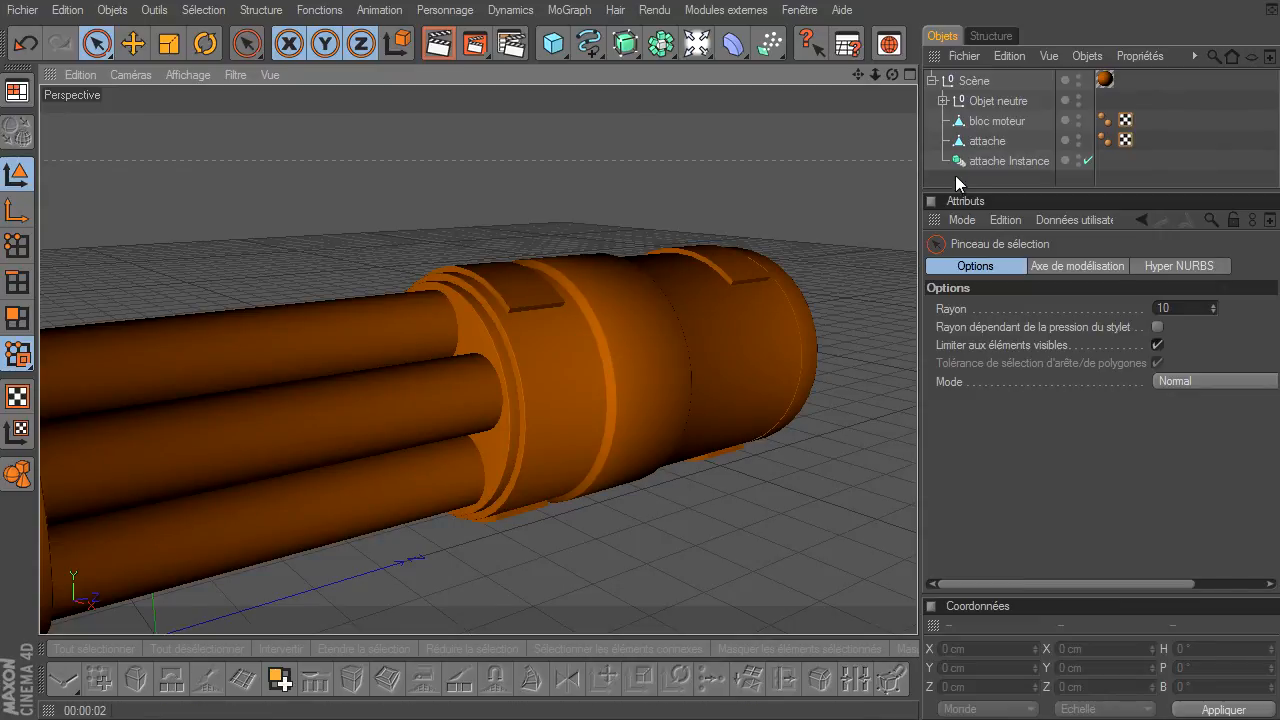
{"action": "left_click", "coordinate": [551, 306]}
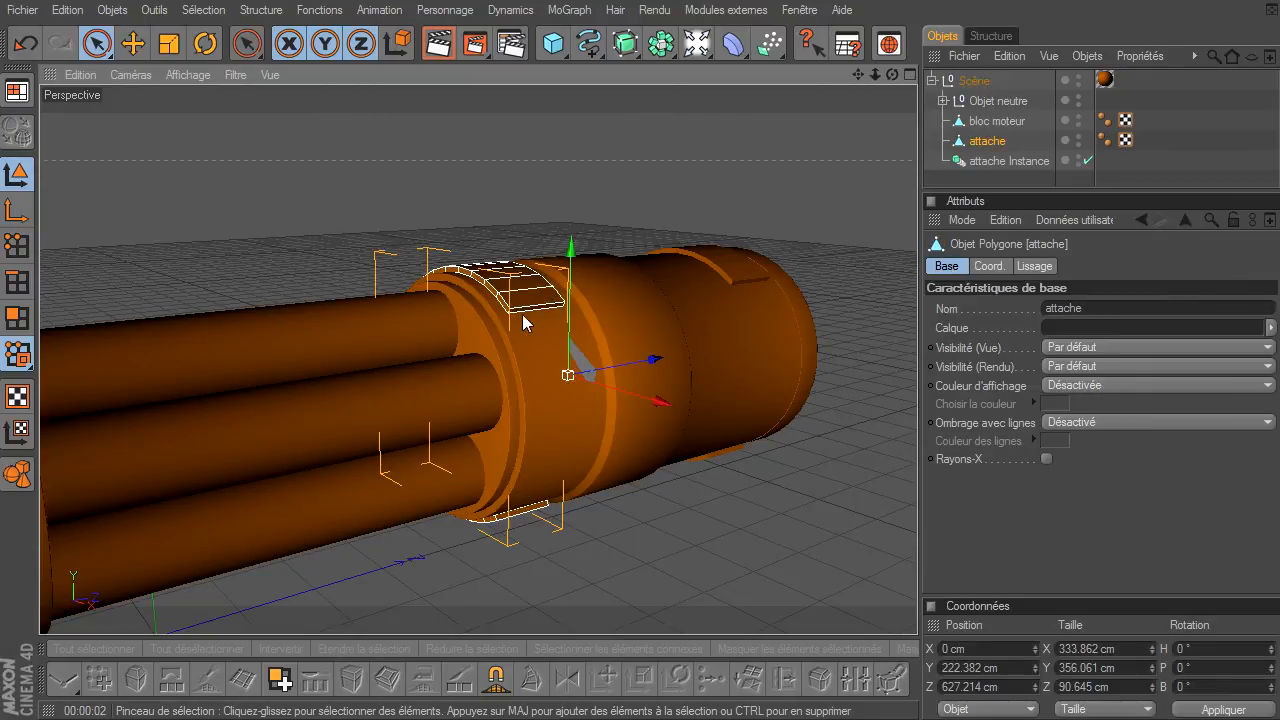
{"action": "left_click", "coordinate": [747, 547]}
{"action": "left_click", "coordinate": [440, 44]}
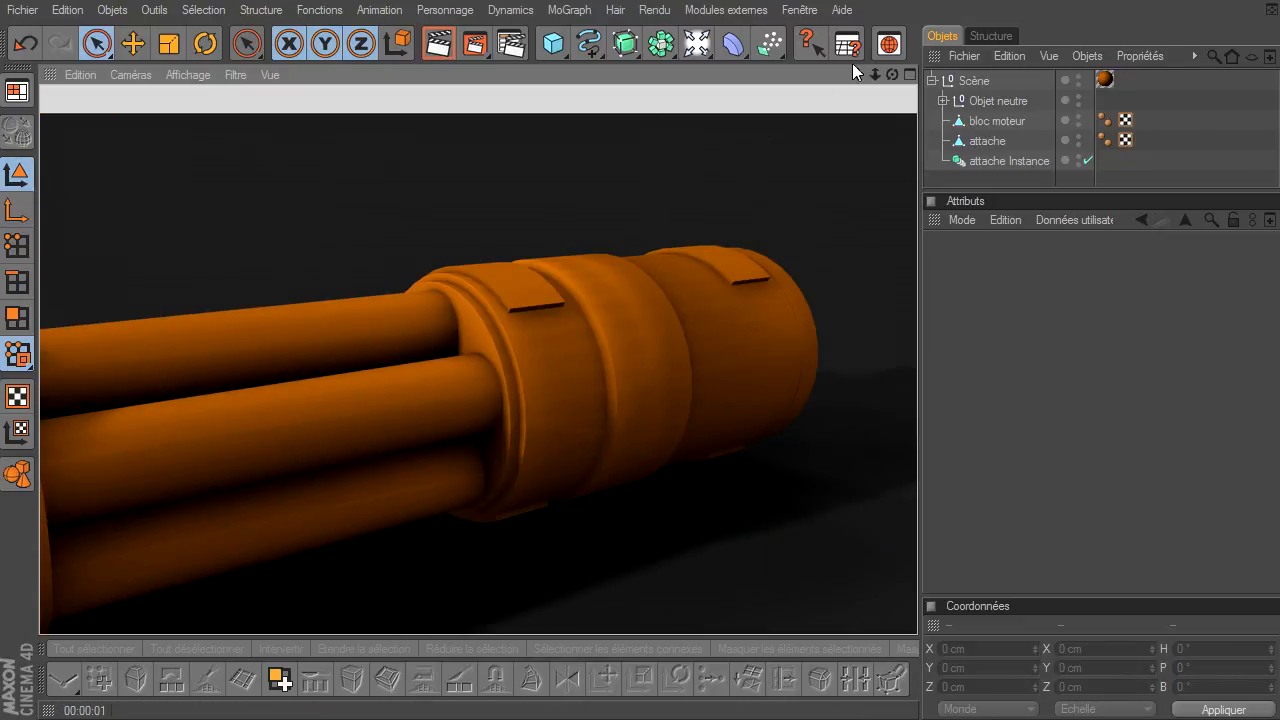
{"action": "left_click_drag", "start_coordinate": [875, 74], "coordinate": [918, 496]}
{"action": "left_click_drag", "start_coordinate": [859, 74], "coordinate": [917, 495]}
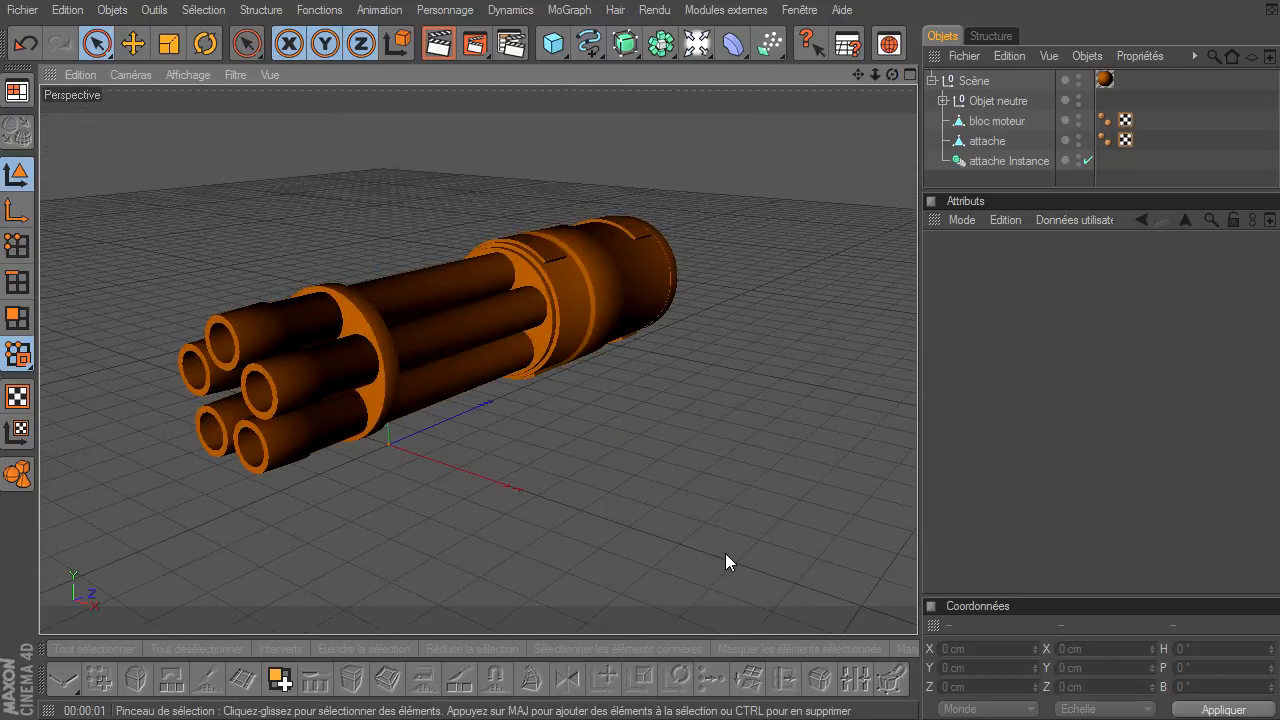